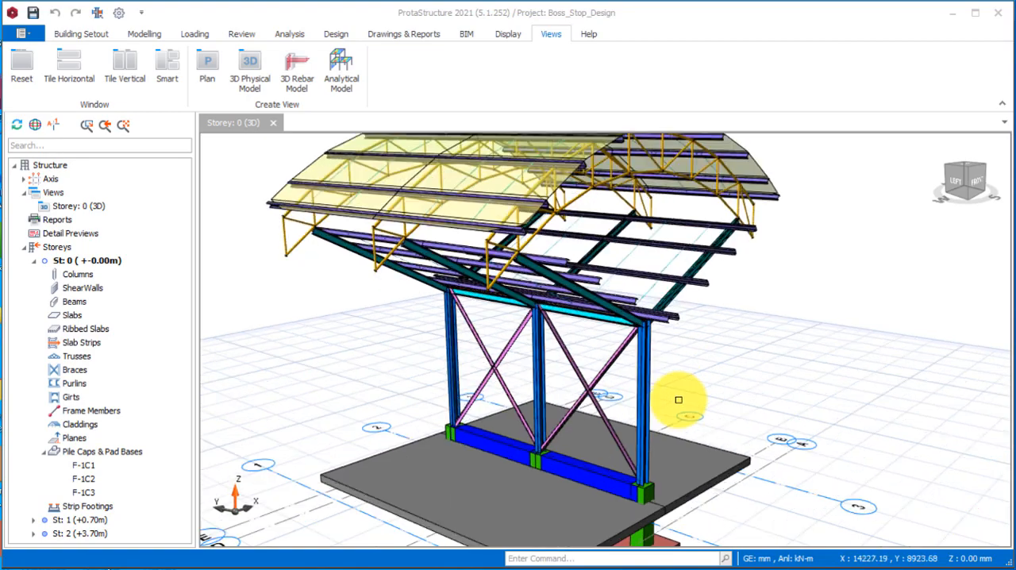
Review the steel member design check results for the purlins on the curved truss roof.
{"action": "scroll", "coordinate": [678, 399], "scroll_direction": "down", "scroll_amount": 3}
{"action": "mouse_move", "coordinate": [660, 417]}
{"action": "middle_mouse_down"}
{"action": "mouse_move", "coordinate": [674, 417]}
{"action": "mouse_move", "coordinate": [608, 390]}
{"action": "mouse_move", "coordinate": [680, 415]}
{"action": "mouse_move", "coordinate": [665, 420]}
{"action": "mouse_move", "coordinate": [674, 413]}
{"action": "middle_mouse_up"}
{"action": "scroll", "coordinate": [735, 291], "scroll_direction": "up", "scroll_amount": 2}
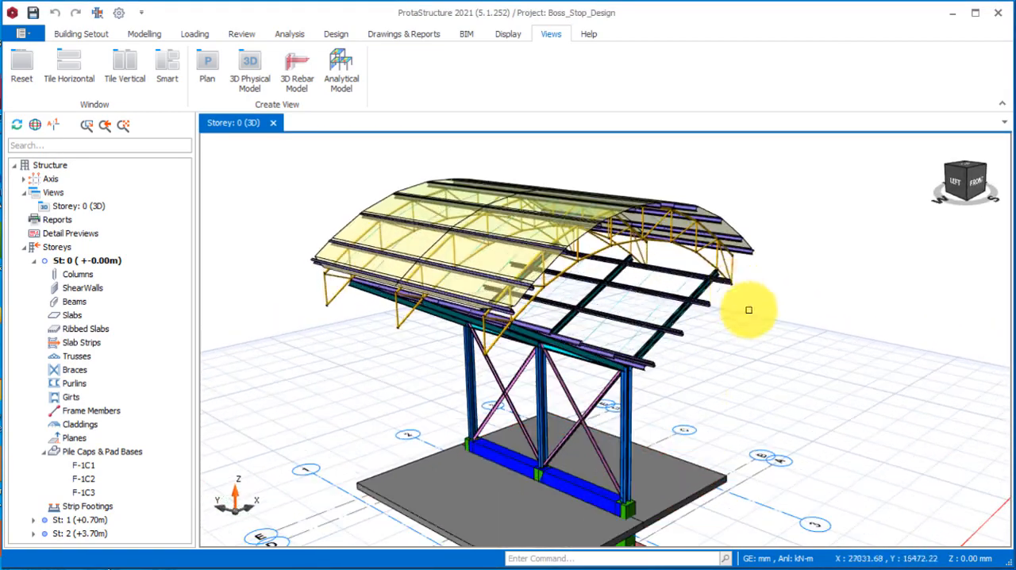
{"action": "scroll", "coordinate": [751, 353], "scroll_direction": "down", "scroll_amount": 2}
{"action": "scroll", "coordinate": [722, 379], "scroll_direction": "up", "scroll_amount": 2}
{"action": "scroll", "coordinate": [714, 373], "scroll_direction": "down", "scroll_amount": 1}
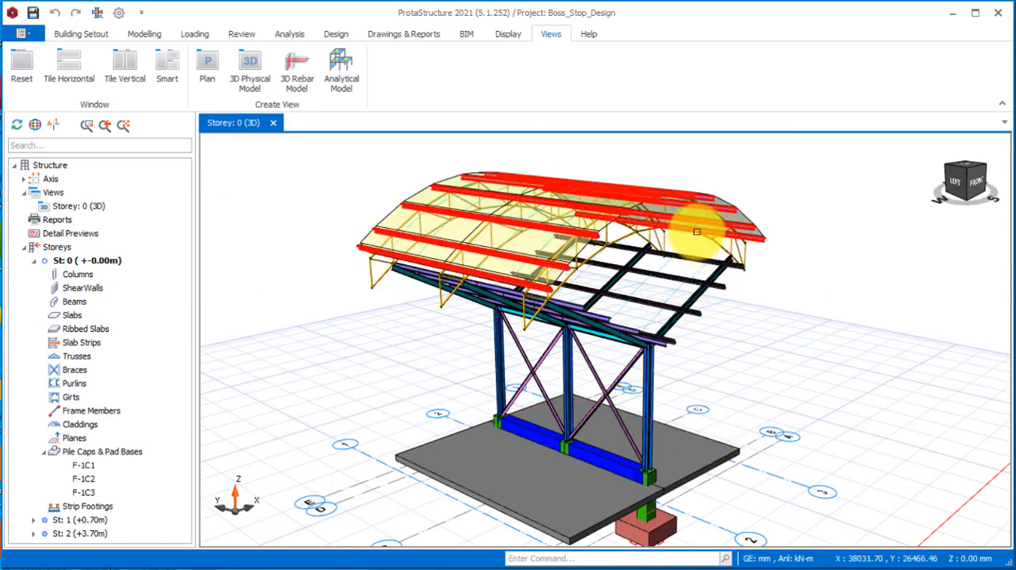
{"action": "left_click", "coordinate": [744, 237]}
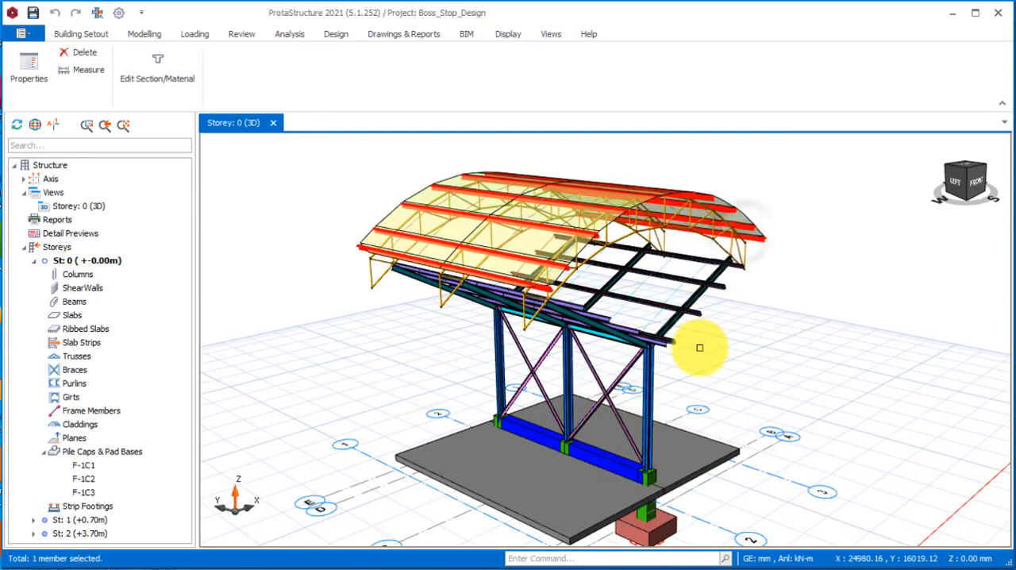
{"action": "right_click", "coordinate": [724, 308]}
{"action": "left_click", "coordinate": [773, 396]}
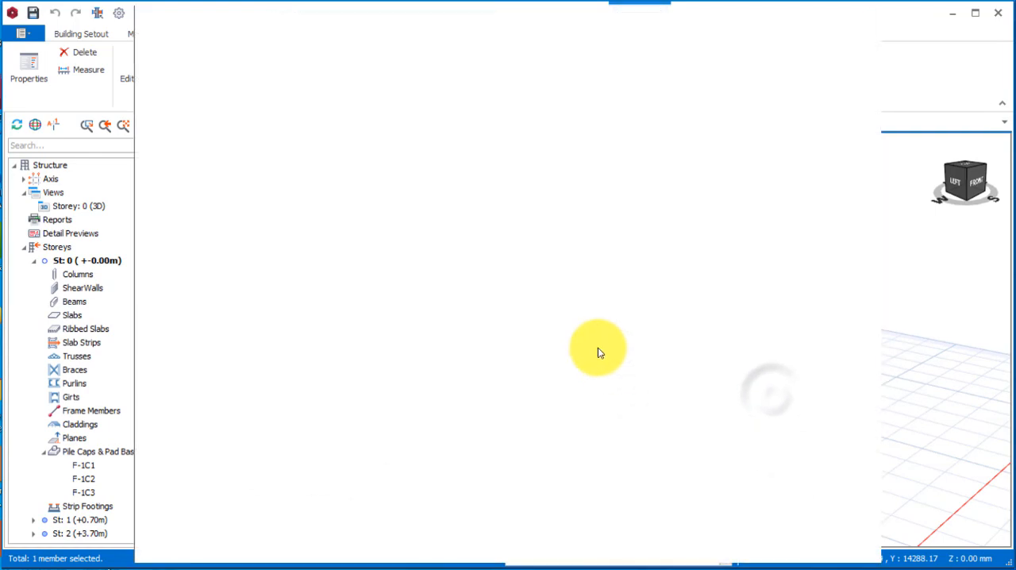
{"action": "scroll", "coordinate": [483, 256], "scroll_direction": "down", "scroll_amount": 4}
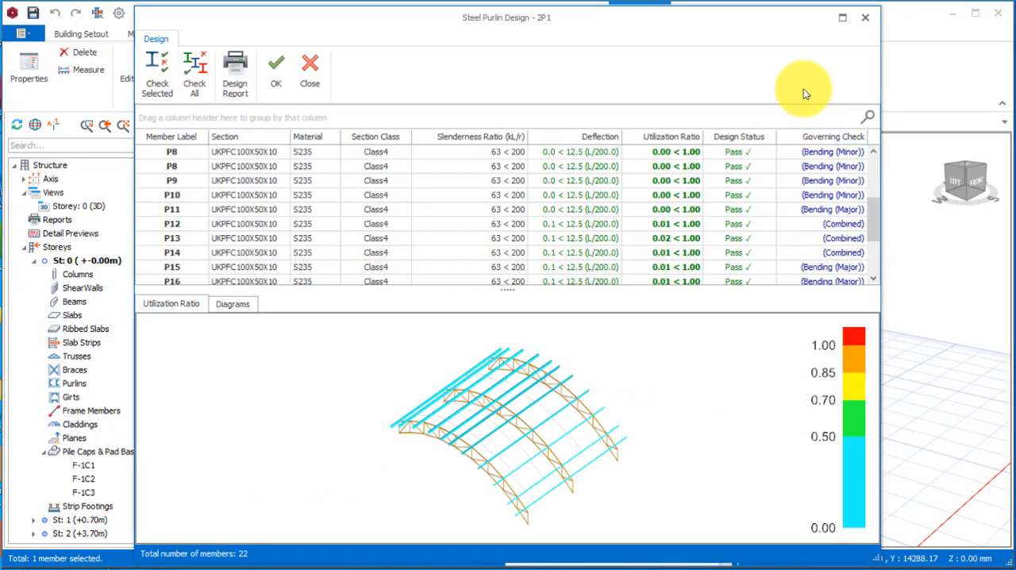
{"action": "left_click", "coordinate": [864, 17]}
Review the steel member design check results for the purlins on the sloping lower frame beneath the trusses.
{"action": "mouse_move", "coordinate": [591, 258]}
{"action": "middle_mouse_down"}
{"action": "mouse_move", "coordinate": [573, 373]}
{"action": "mouse_move", "coordinate": [680, 342]}
{"action": "mouse_move", "coordinate": [709, 347]}
{"action": "mouse_move", "coordinate": [705, 378]}
{"action": "mouse_move", "coordinate": [725, 356]}
{"action": "mouse_move", "coordinate": [778, 347]}
{"action": "mouse_move", "coordinate": [687, 363]}
{"action": "mouse_move", "coordinate": [537, 358]}
{"action": "mouse_move", "coordinate": [501, 370]}
{"action": "mouse_move", "coordinate": [451, 356]}
{"action": "mouse_move", "coordinate": [572, 347]}
{"action": "middle_mouse_up"}
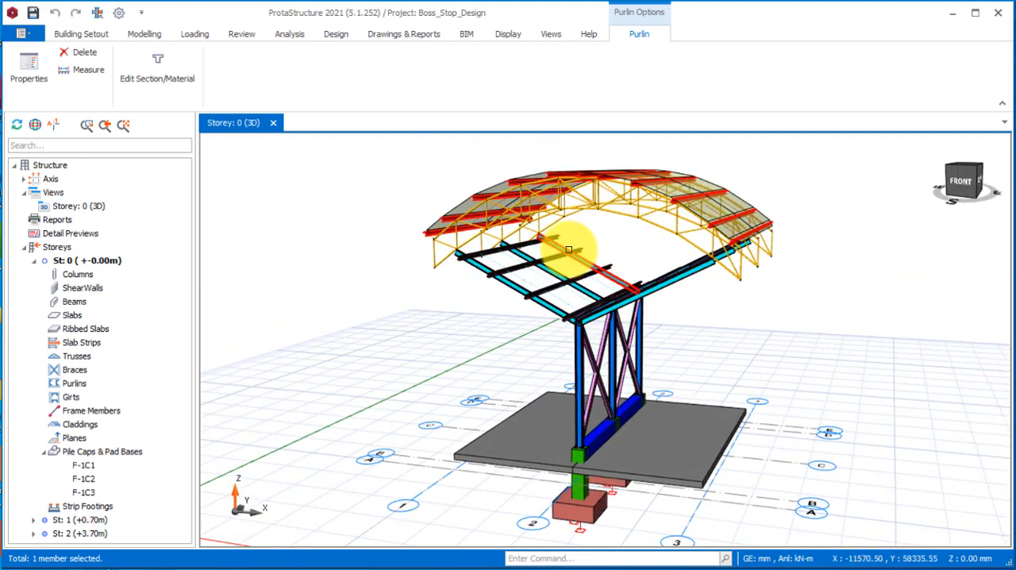
{"action": "right_click", "coordinate": [509, 265]}
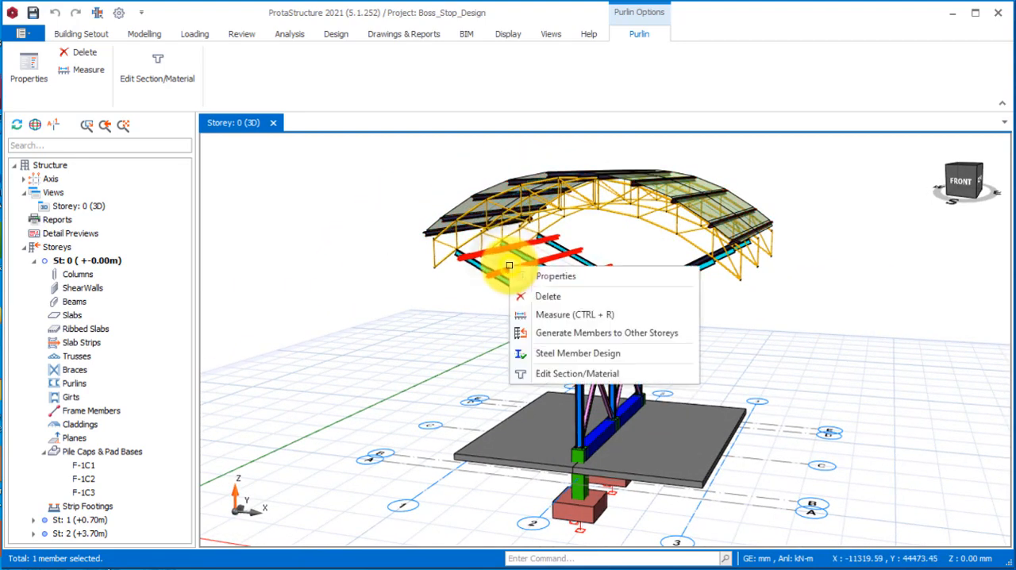
{"action": "left_click", "coordinate": [578, 354]}
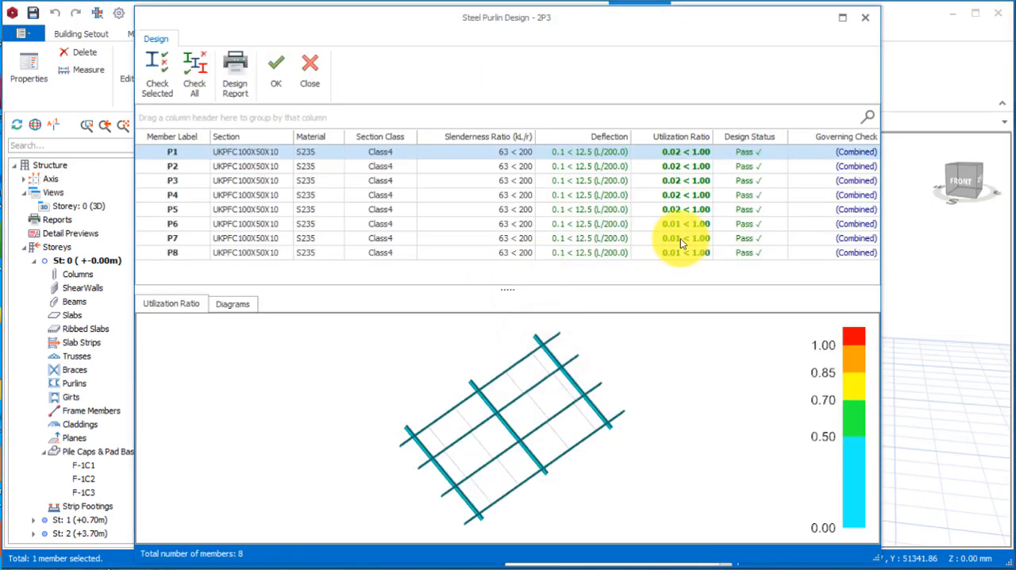
{"action": "left_click", "coordinate": [865, 17]}
Examine the bus stop model from several angles, including its roof, braced columns, ground slabs and pad footings.
{"action": "scroll", "coordinate": [592, 346], "scroll_direction": "down", "scroll_amount": 5}
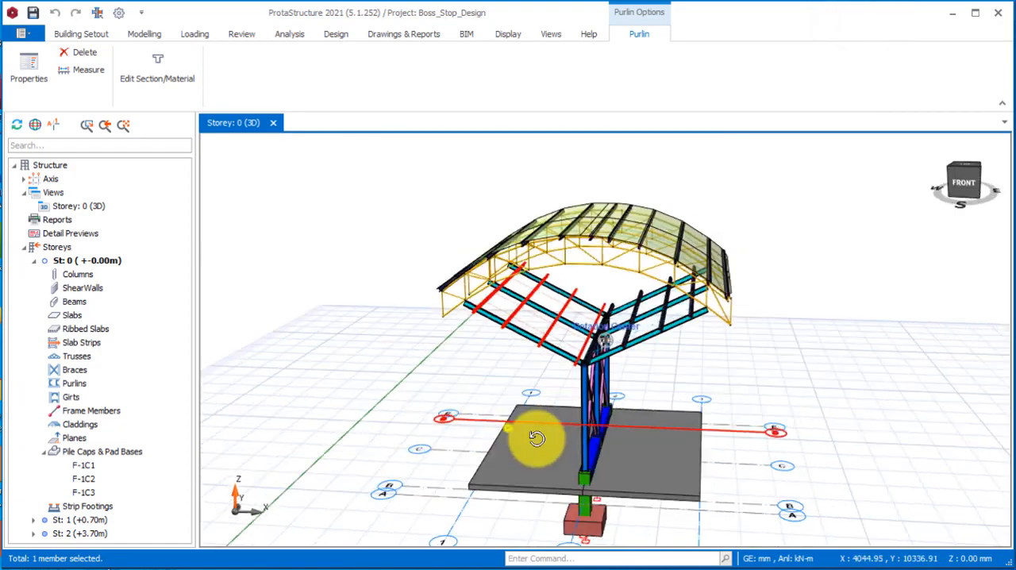
{"action": "mouse_move", "coordinate": [504, 425]}
{"action": "left_mouse_down"}
{"action": "mouse_move", "coordinate": [633, 418]}
{"action": "mouse_move", "coordinate": [576, 433]}
{"action": "mouse_move", "coordinate": [574, 397]}
{"action": "mouse_move", "coordinate": [574, 438]}
{"action": "mouse_move", "coordinate": [561, 452]}
{"action": "mouse_move", "coordinate": [590, 461]}
{"action": "mouse_move", "coordinate": [600, 437]}
{"action": "mouse_move", "coordinate": [561, 447]}
{"action": "left_mouse_up"}
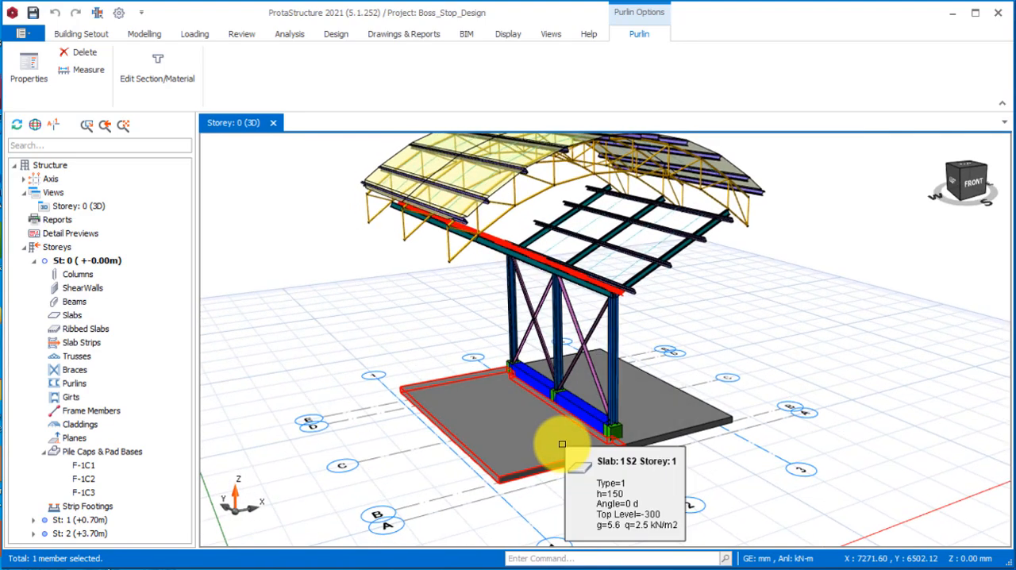
{"action": "scroll", "coordinate": [550, 413], "scroll_direction": "up", "scroll_amount": 2}
{"action": "scroll", "coordinate": [550, 413], "scroll_direction": "down", "scroll_amount": 3}
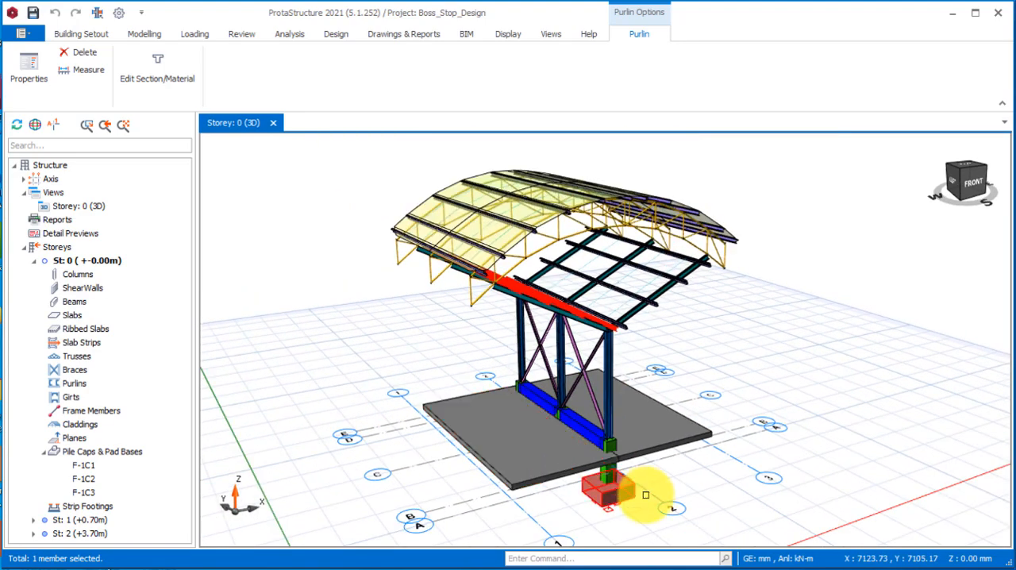
{"action": "scroll", "coordinate": [614, 479], "scroll_direction": "up", "scroll_amount": 2}
{"action": "mouse_move", "coordinate": [511, 431]}
{"action": "left_mouse_down"}
{"action": "mouse_move", "coordinate": [594, 430]}
{"action": "mouse_move", "coordinate": [526, 421]}
{"action": "mouse_move", "coordinate": [602, 427]}
{"action": "mouse_move", "coordinate": [653, 468]}
{"action": "mouse_move", "coordinate": [650, 447]}
{"action": "left_mouse_up"}
{"action": "scroll", "coordinate": [668, 458], "scroll_direction": "up", "scroll_amount": 3}
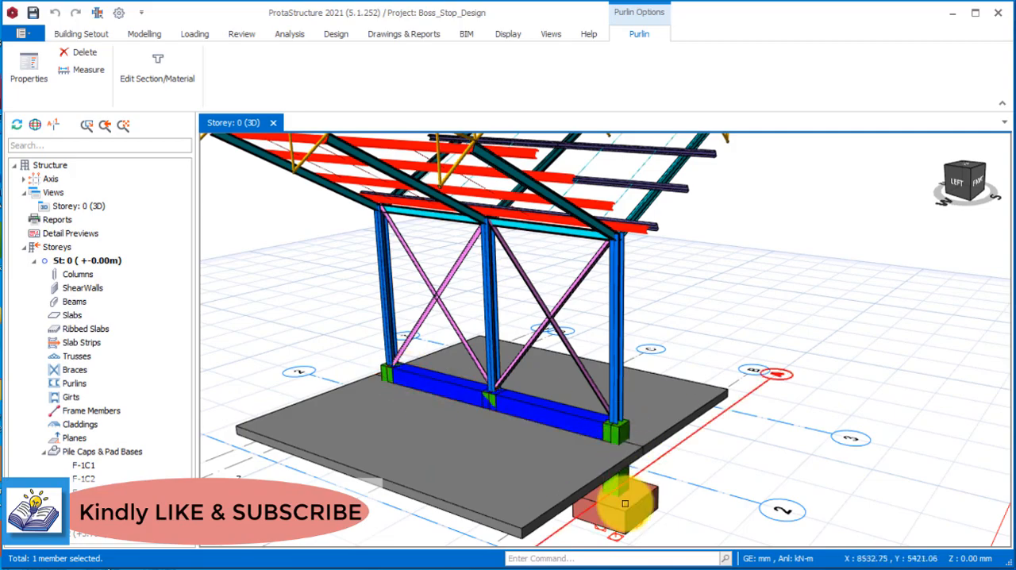
{"action": "scroll", "coordinate": [604, 484], "scroll_direction": "down", "scroll_amount": 5}
{"action": "mouse_move", "coordinate": [589, 477]}
{"action": "middle_mouse_down"}
{"action": "mouse_move", "coordinate": [555, 450]}
{"action": "mouse_move", "coordinate": [583, 456]}
{"action": "mouse_move", "coordinate": [593, 476]}
{"action": "middle_mouse_up"}
{"action": "scroll", "coordinate": [627, 492], "scroll_direction": "up", "scroll_amount": 3}
{"action": "scroll", "coordinate": [646, 512], "scroll_direction": "down", "scroll_amount": 3}
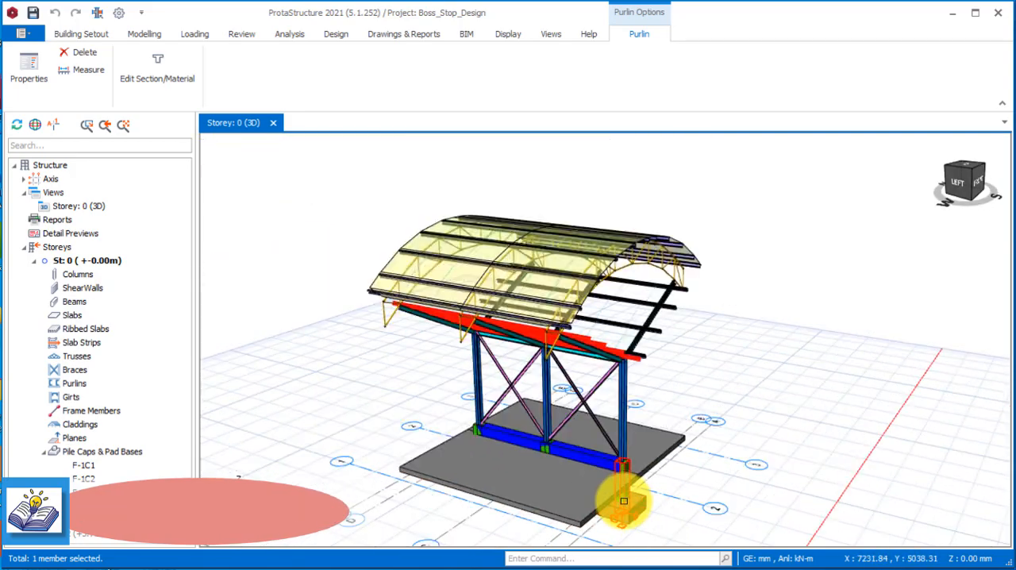
{"action": "scroll", "coordinate": [648, 530], "scroll_direction": "up", "scroll_amount": 2}
{"action": "mouse_move", "coordinate": [612, 513]}
{"action": "middle_mouse_down"}
{"action": "mouse_move", "coordinate": [585, 491]}
{"action": "mouse_move", "coordinate": [585, 512]}
{"action": "mouse_move", "coordinate": [597, 518]}
{"action": "mouse_move", "coordinate": [601, 504]}
{"action": "middle_mouse_up"}
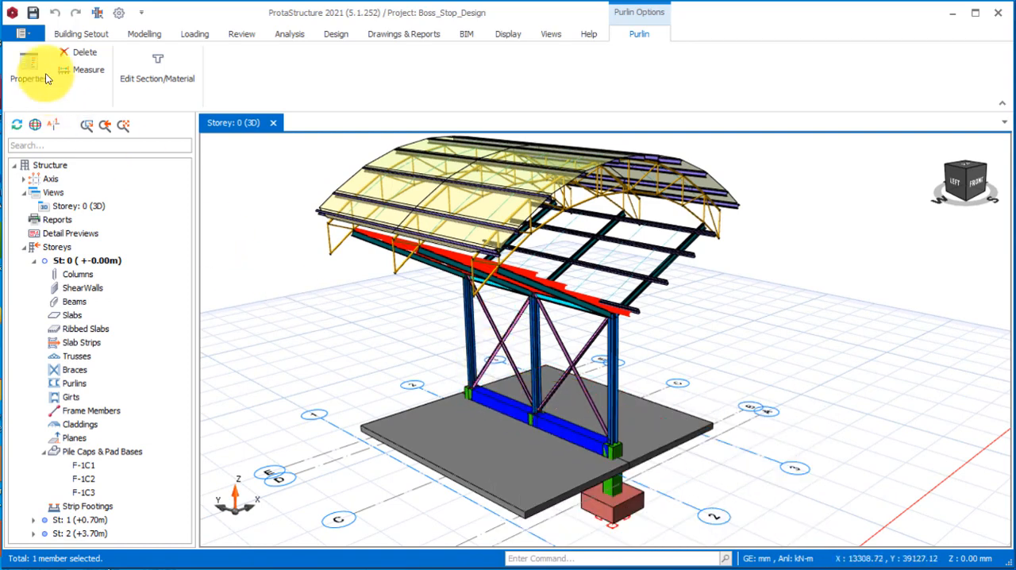
Save the current project and create a new one with code Boss_Stop_Design_1 from the UK (Eurocode) template.
{"action": "left_click", "coordinate": [21, 38]}
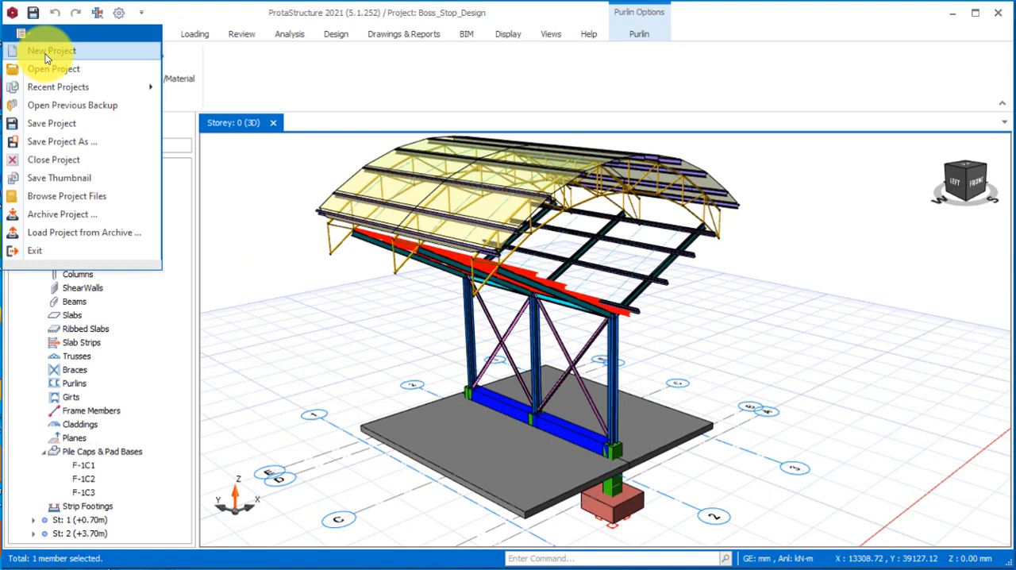
{"action": "left_click", "coordinate": [46, 52]}
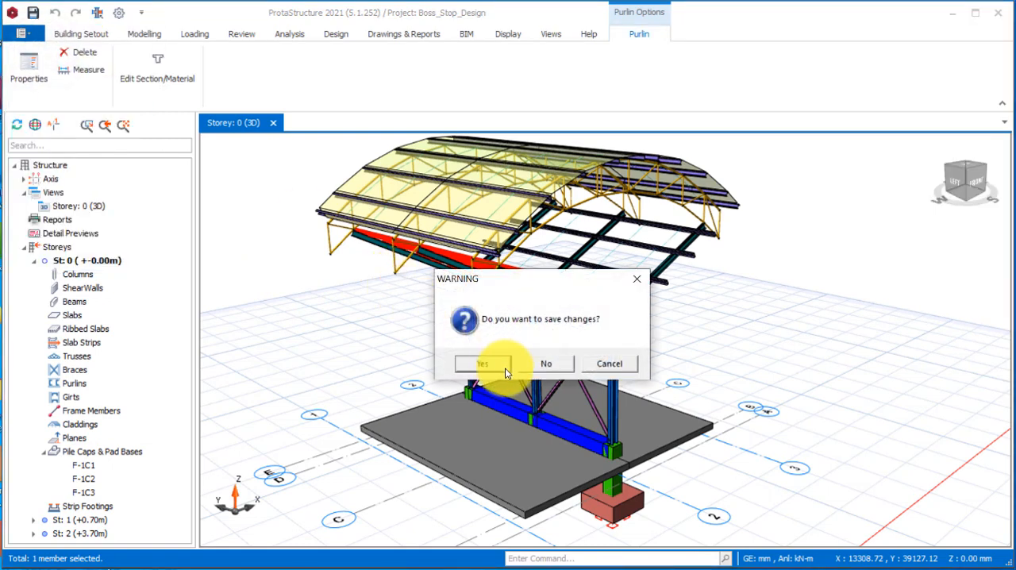
{"action": "left_click", "coordinate": [477, 368]}
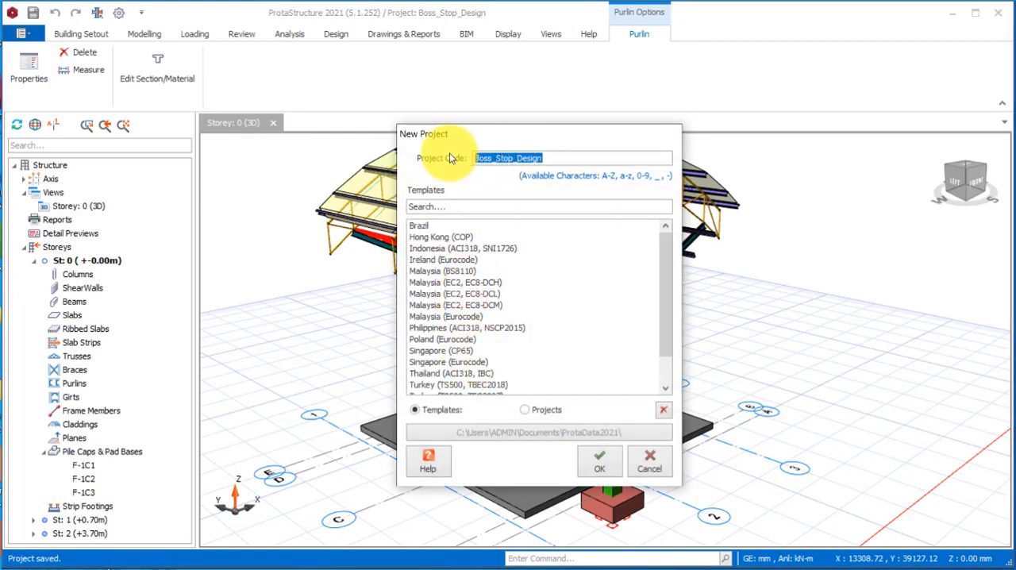
{"action": "left_click", "coordinate": [562, 157]}
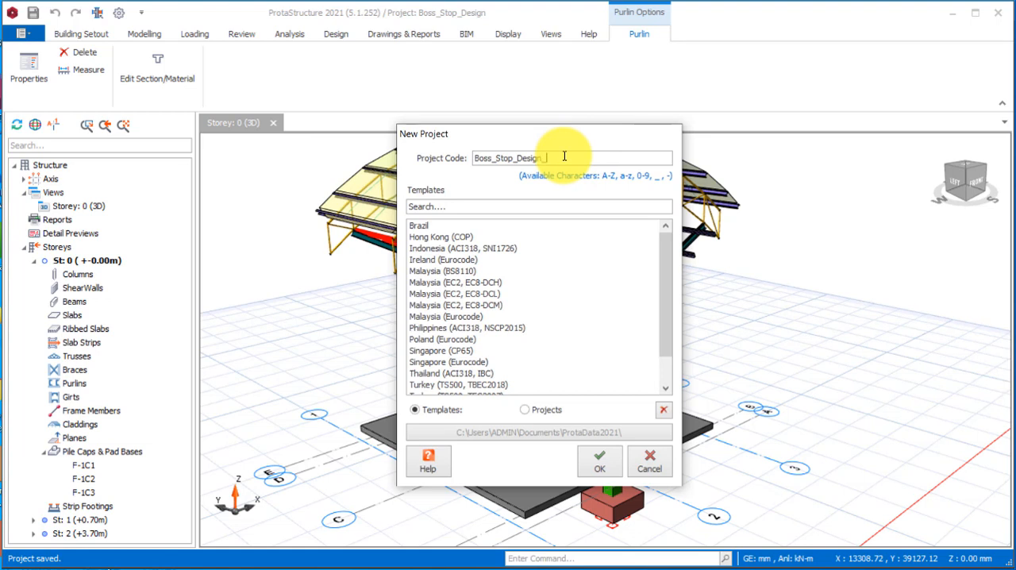
{"action": "scroll", "coordinate": [512, 333], "scroll_direction": "down", "scroll_amount": 1}
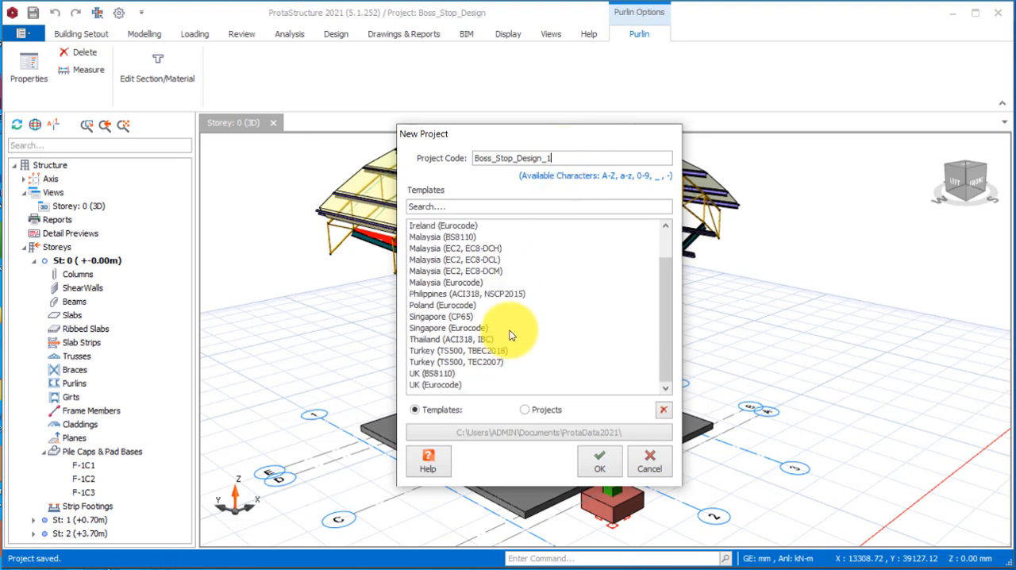
{"action": "left_click", "coordinate": [440, 387]}
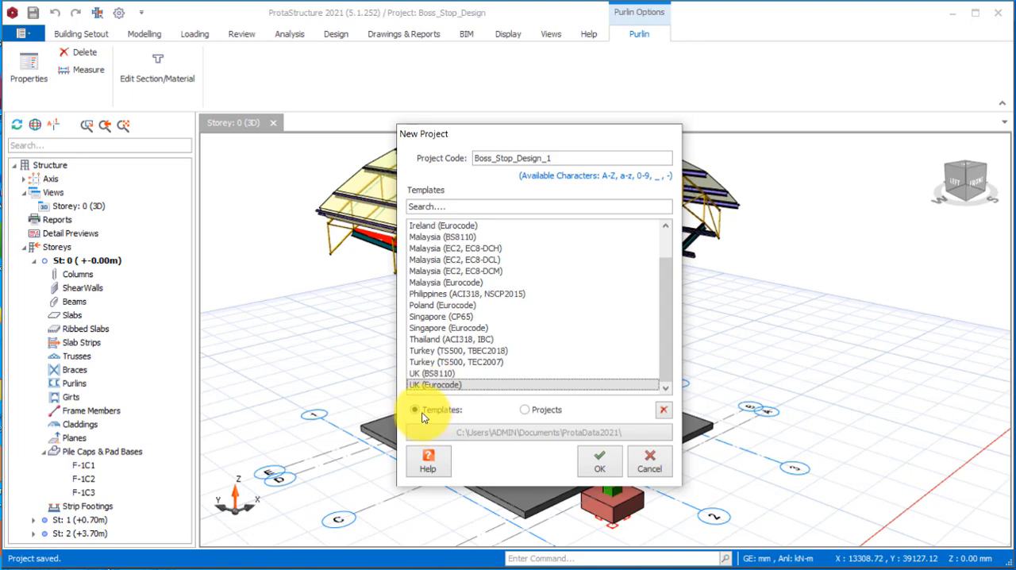
{"action": "left_click", "coordinate": [597, 465]}
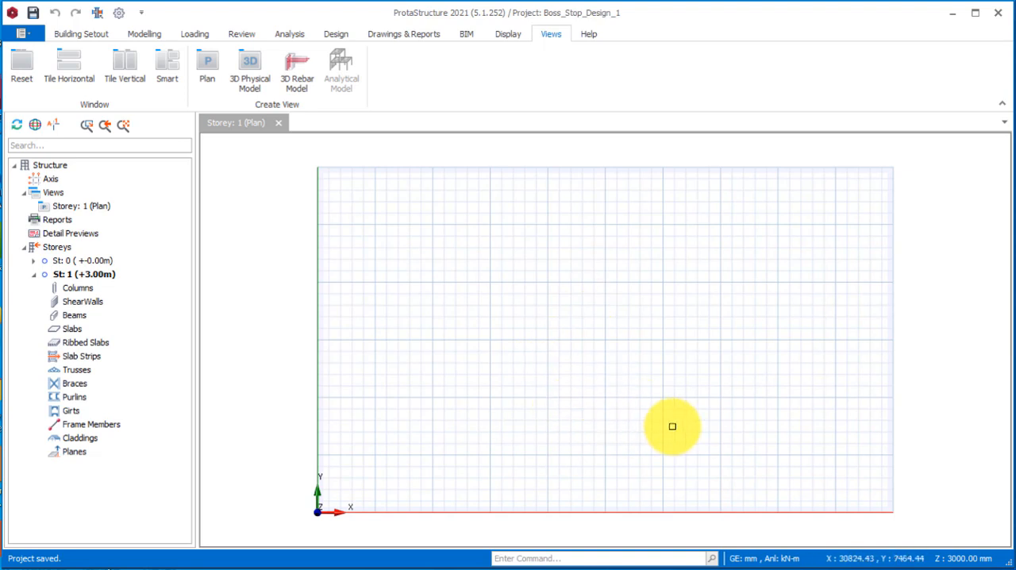
Start an orthogonal axis group with its lower-left reference point at X 5000 mm, Y 5000 mm.
{"action": "scroll", "coordinate": [673, 425], "scroll_direction": "up", "scroll_amount": 1}
{"action": "scroll", "coordinate": [564, 384], "scroll_direction": "down", "scroll_amount": 2}
{"action": "scroll", "coordinate": [573, 322], "scroll_direction": "up", "scroll_amount": 1}
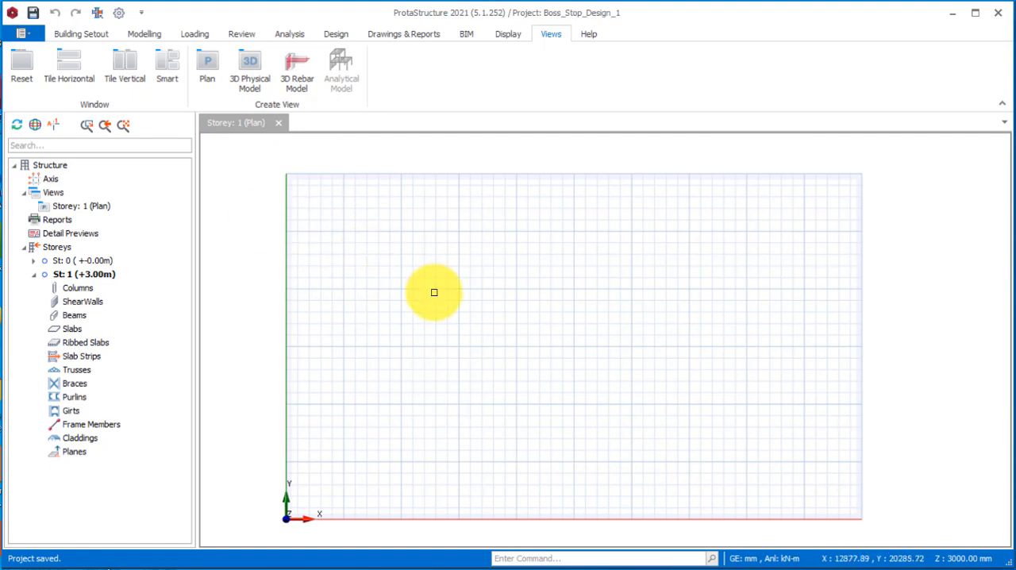
{"action": "left_click", "coordinate": [139, 35]}
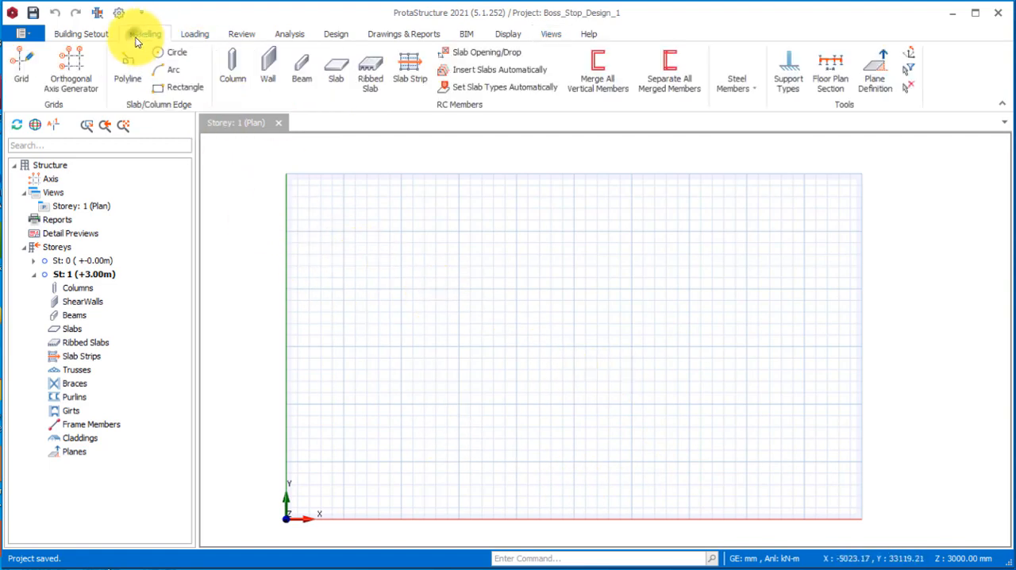
{"action": "left_click", "coordinate": [72, 70]}
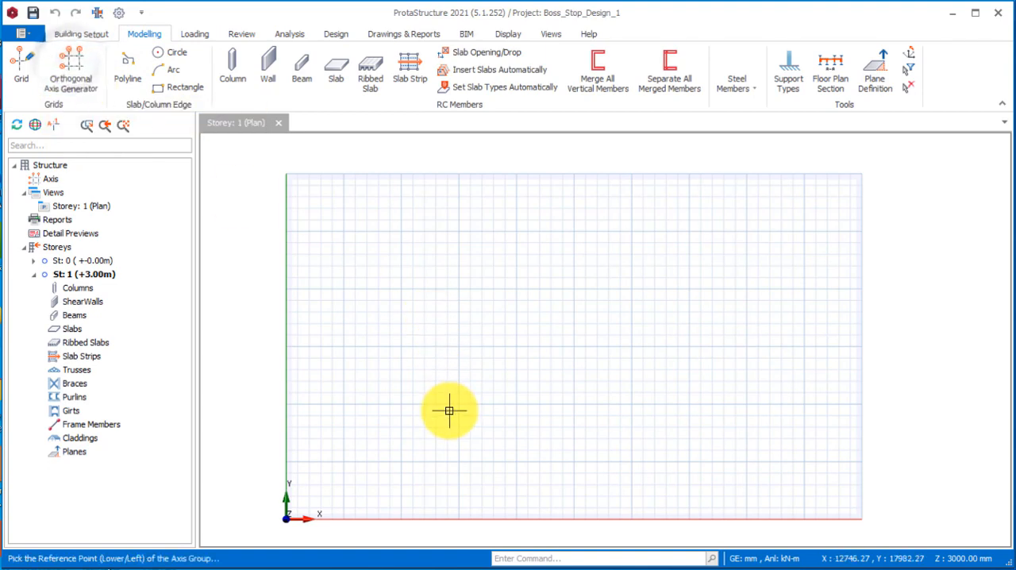
{"action": "left_click", "coordinate": [343, 459]}
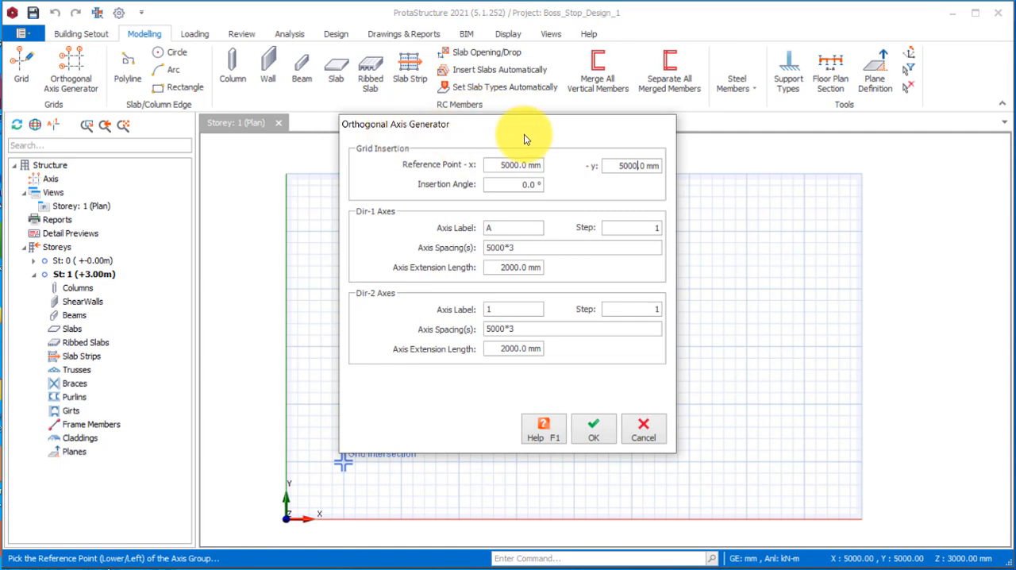
Generate the axes with Dir-1 spacings of 600,2500*2,600 and Dir-2 spacings of 2500*2.
{"action": "left_click", "coordinate": [536, 248]}
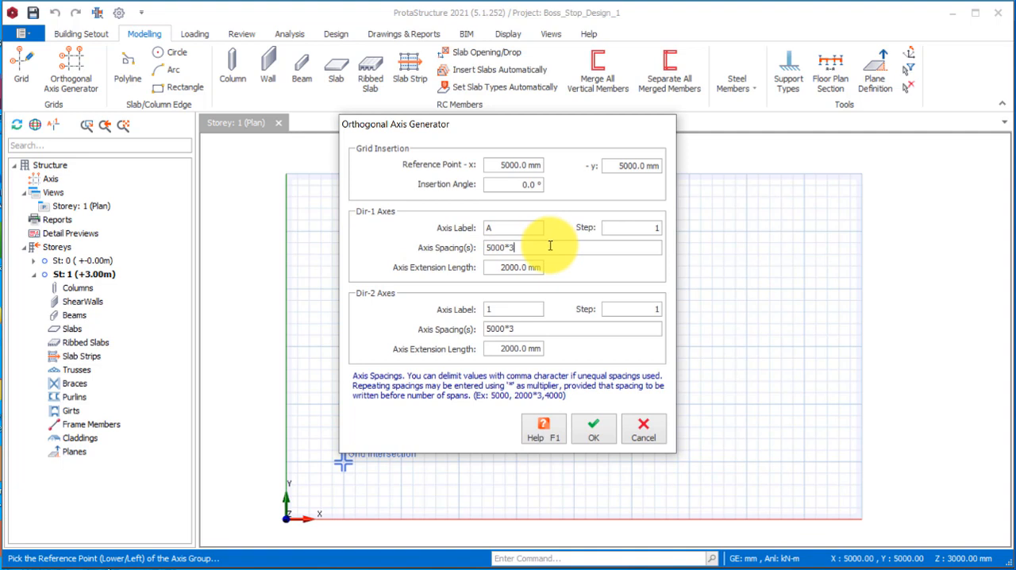
{"action": "left_click_drag", "start_coordinate": [547, 246], "coordinate": [432, 253]}
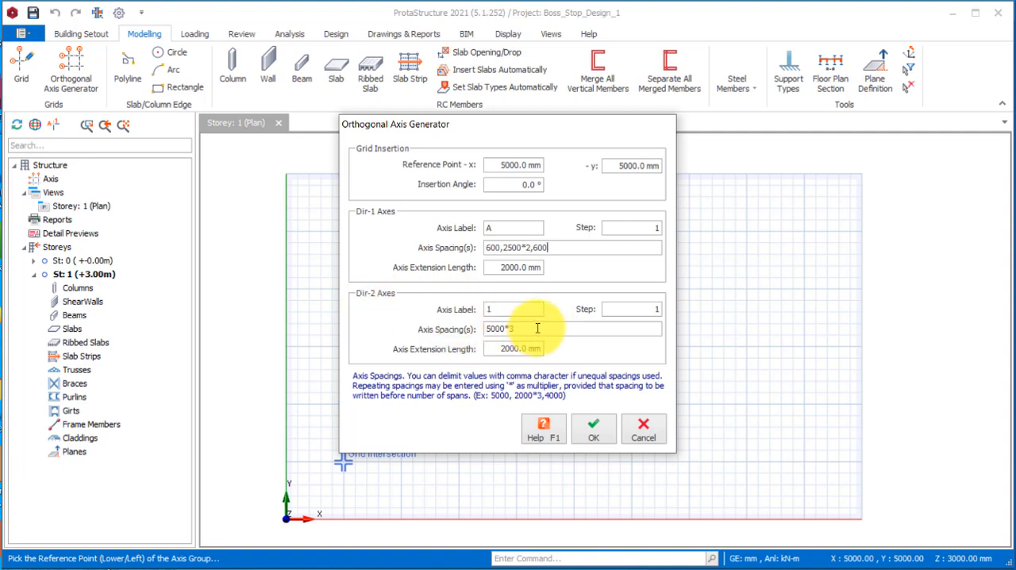
{"action": "left_click_drag", "start_coordinate": [537, 328], "coordinate": [465, 328]}
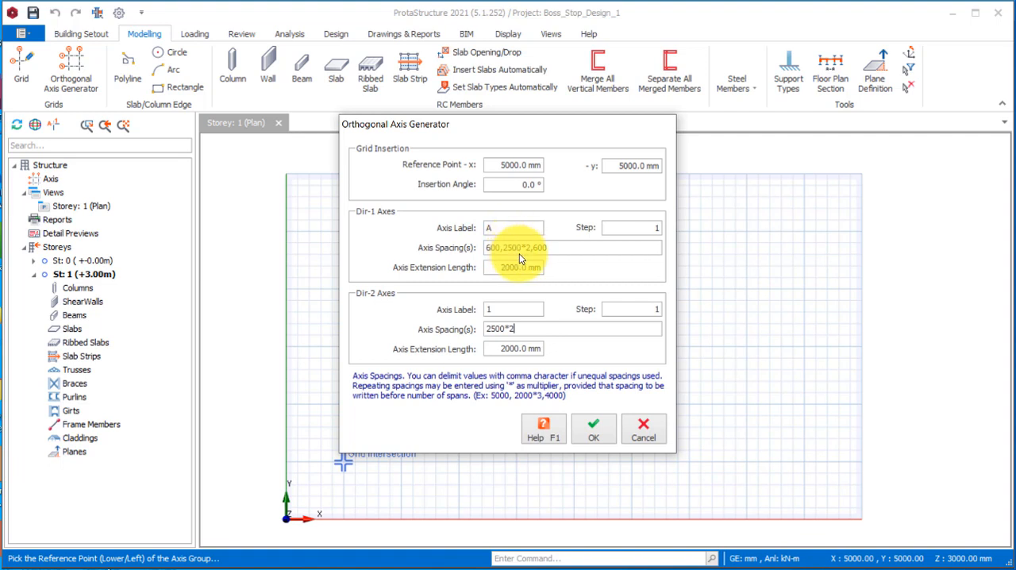
{"action": "left_click", "coordinate": [607, 441]}
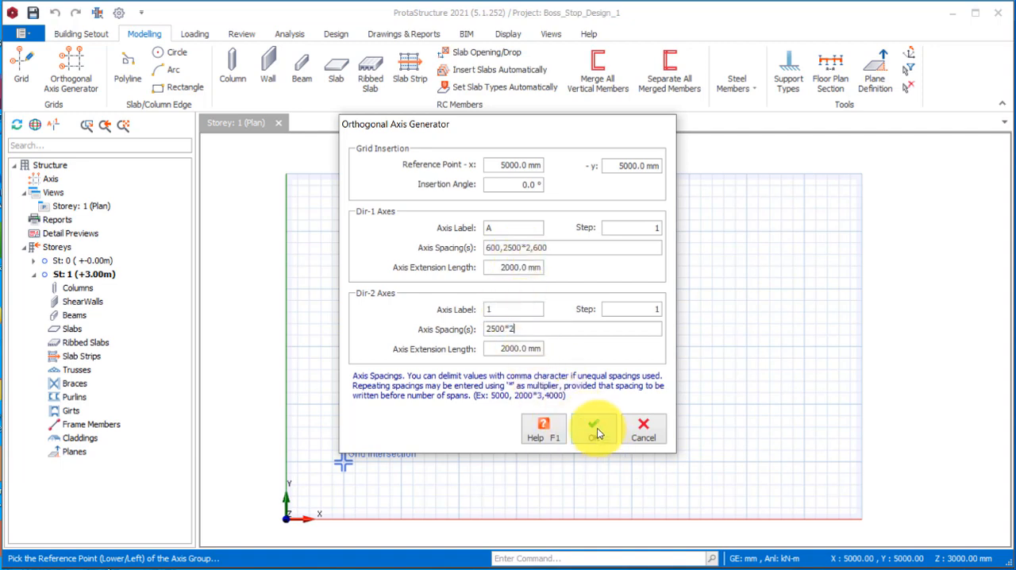
{"action": "left_click", "coordinate": [595, 430]}
{"action": "scroll", "coordinate": [363, 491], "scroll_direction": "up", "scroll_amount": 5}
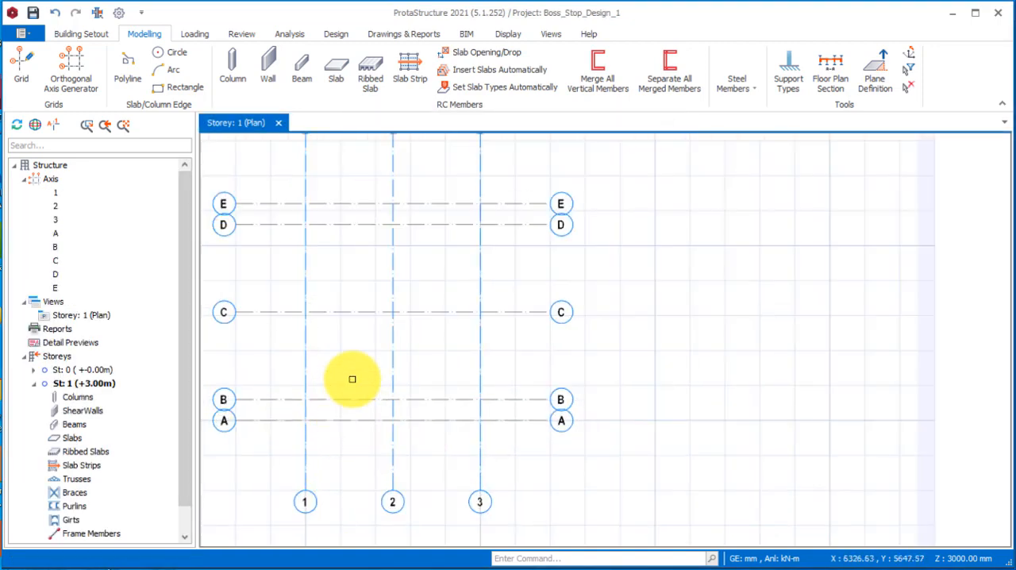
{"action": "scroll", "coordinate": [553, 363], "scroll_direction": "down", "scroll_amount": 3}
{"action": "scroll", "coordinate": [490, 279], "scroll_direction": "up", "scroll_amount": 2}
{"action": "scroll", "coordinate": [516, 284], "scroll_direction": "down", "scroll_amount": 2}
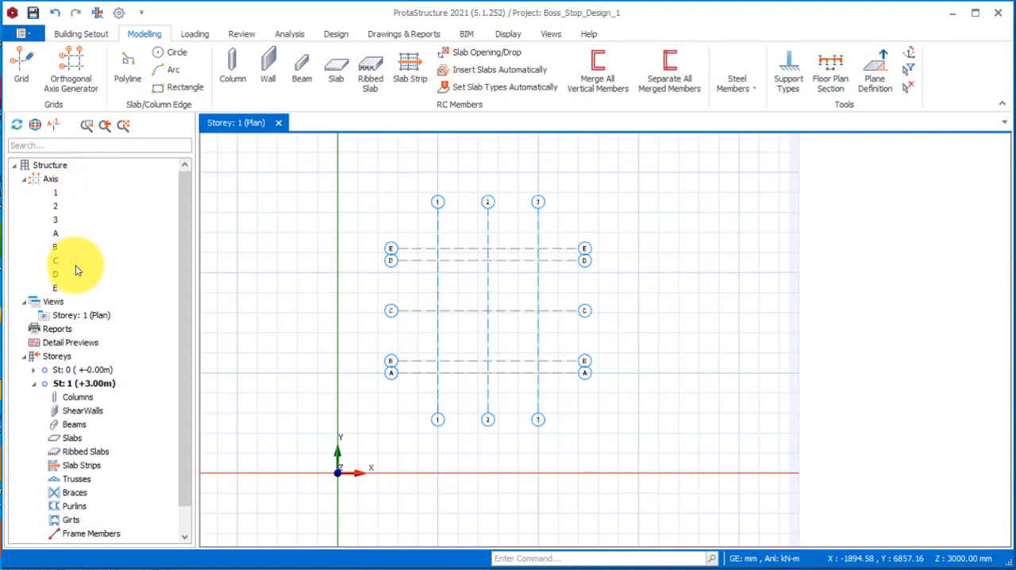
Insert a storey so that the structure has a total of 2 storeys.
{"action": "left_click", "coordinate": [55, 356]}
{"action": "right_click", "coordinate": [55, 362]}
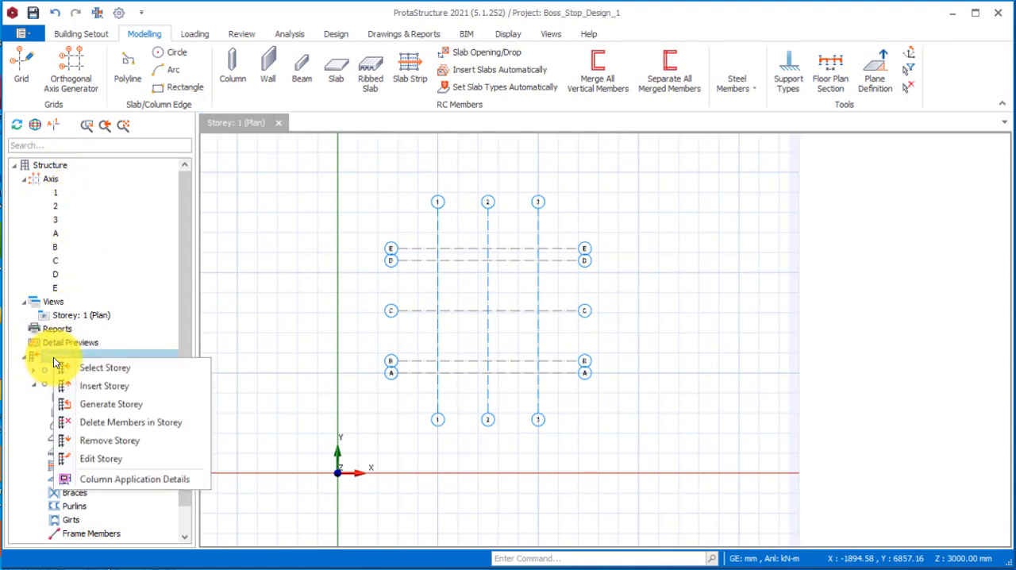
{"action": "left_click", "coordinate": [110, 388]}
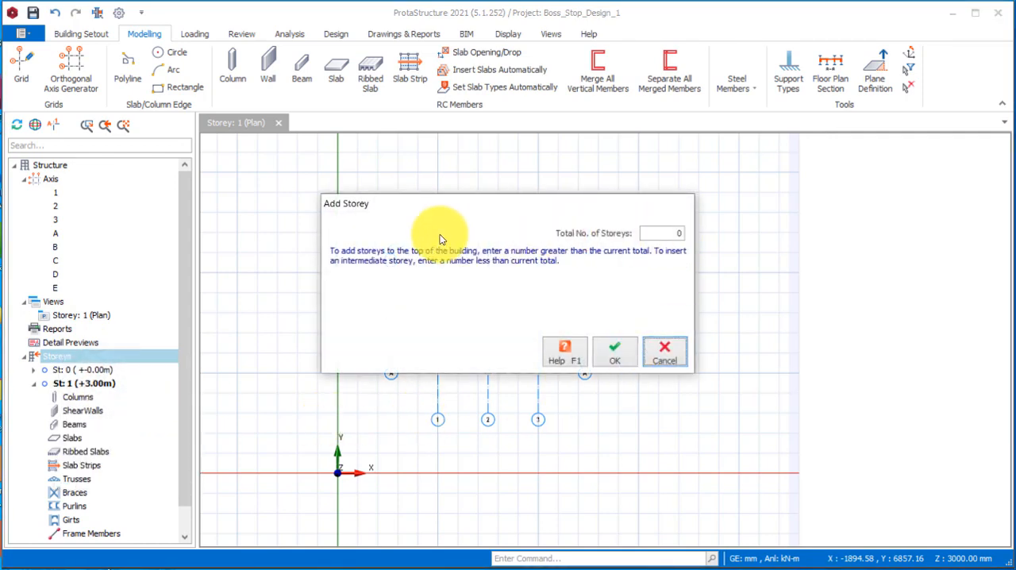
{"action": "left_click", "coordinate": [680, 233]}
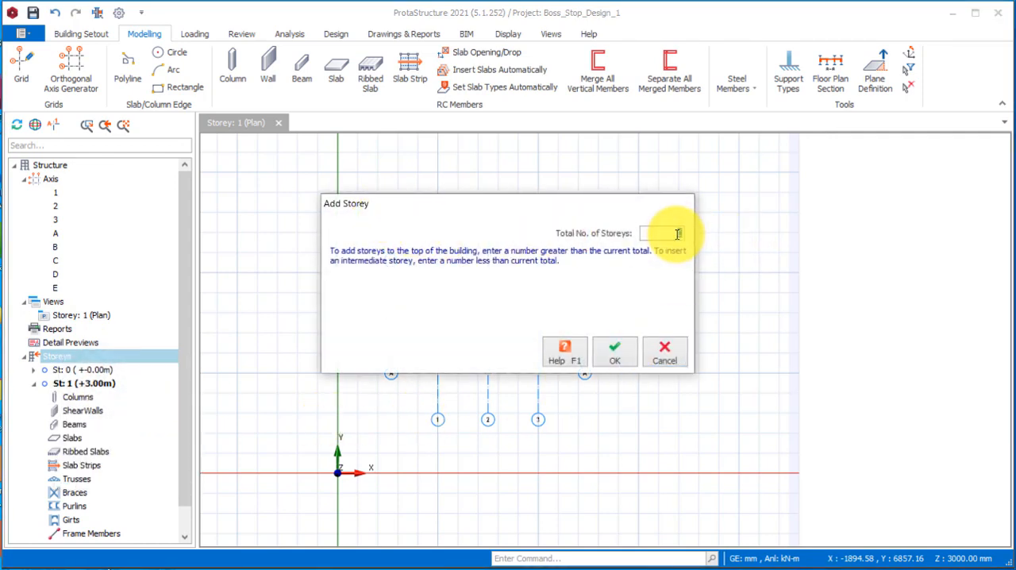
{"action": "type", "text": "4"}
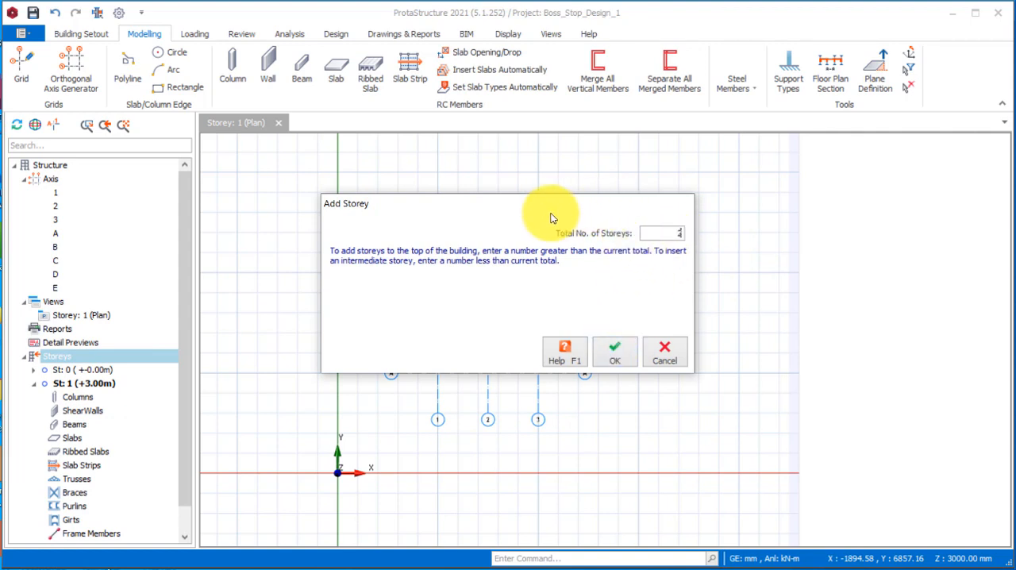
{"action": "left_click", "coordinate": [613, 364]}
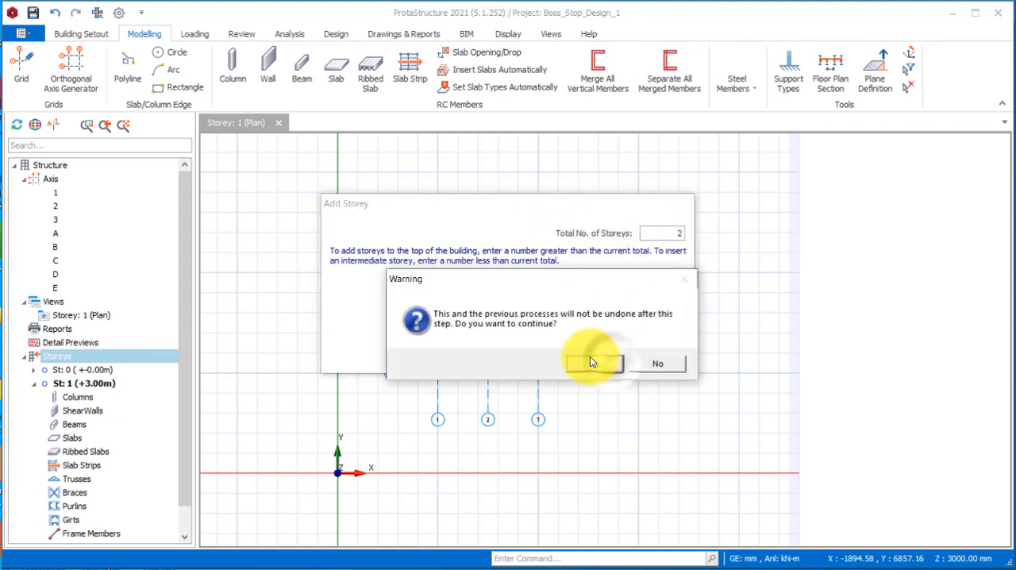
{"action": "left_click", "coordinate": [592, 363]}
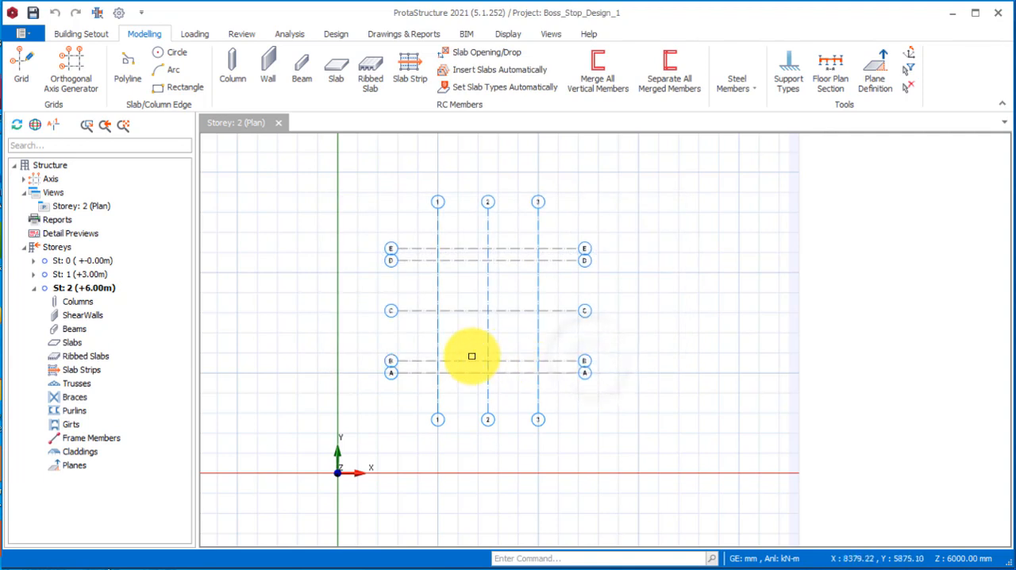
Edit the storeys, setting the height of storey 1 to 600 mm and the foundation depth to 900 mm.
{"action": "left_click", "coordinate": [49, 249]}
{"action": "right_click", "coordinate": [55, 249]}
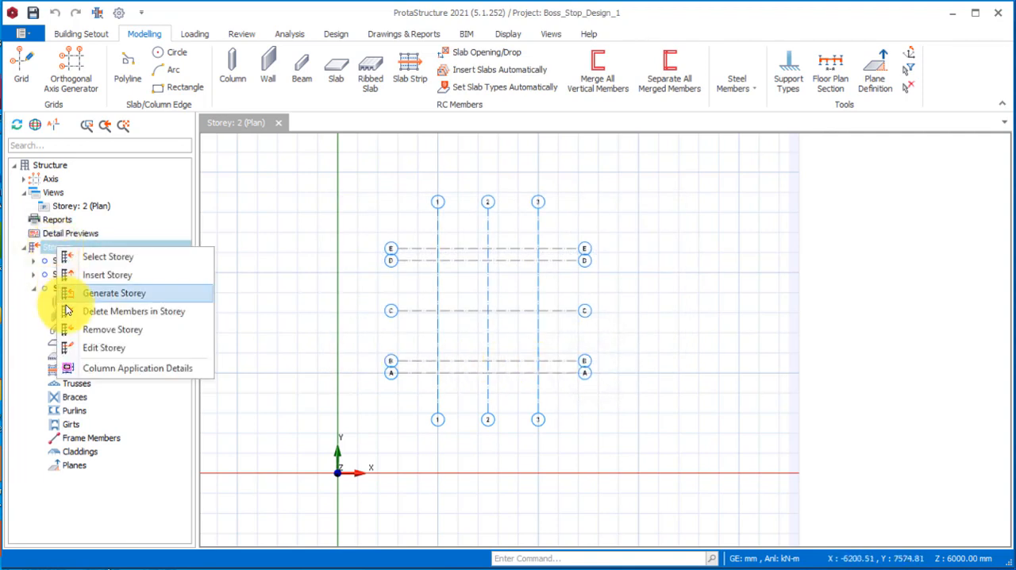
{"action": "left_click", "coordinate": [96, 349]}
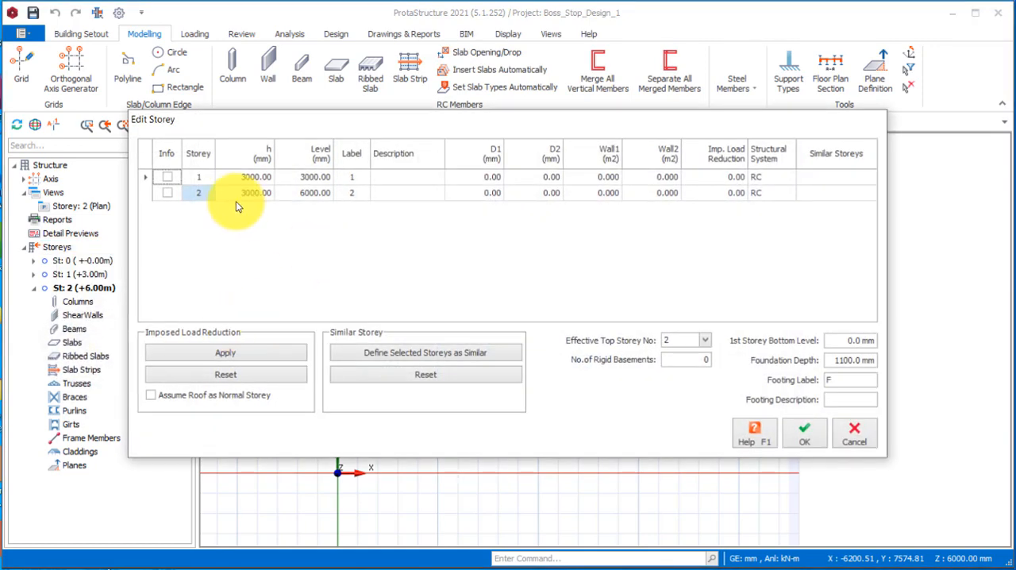
{"action": "left_click", "coordinate": [258, 182]}
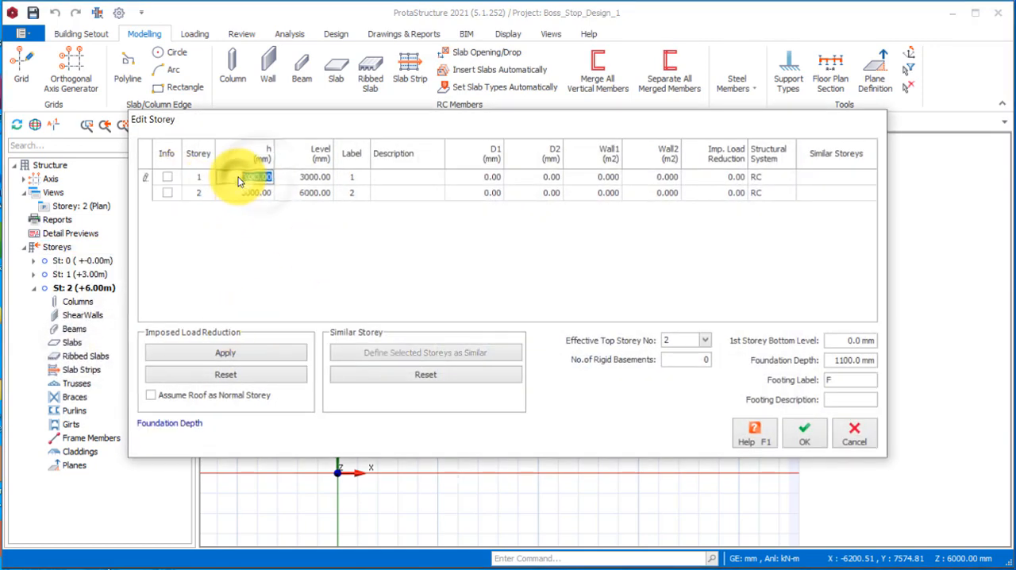
{"action": "left_click", "coordinate": [230, 178]}
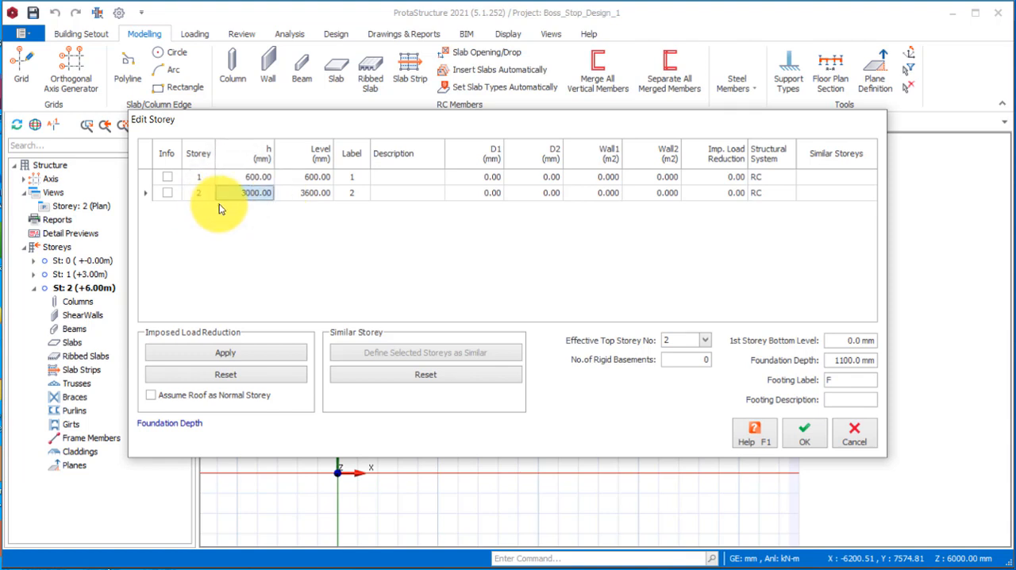
{"action": "left_click", "coordinate": [833, 360]}
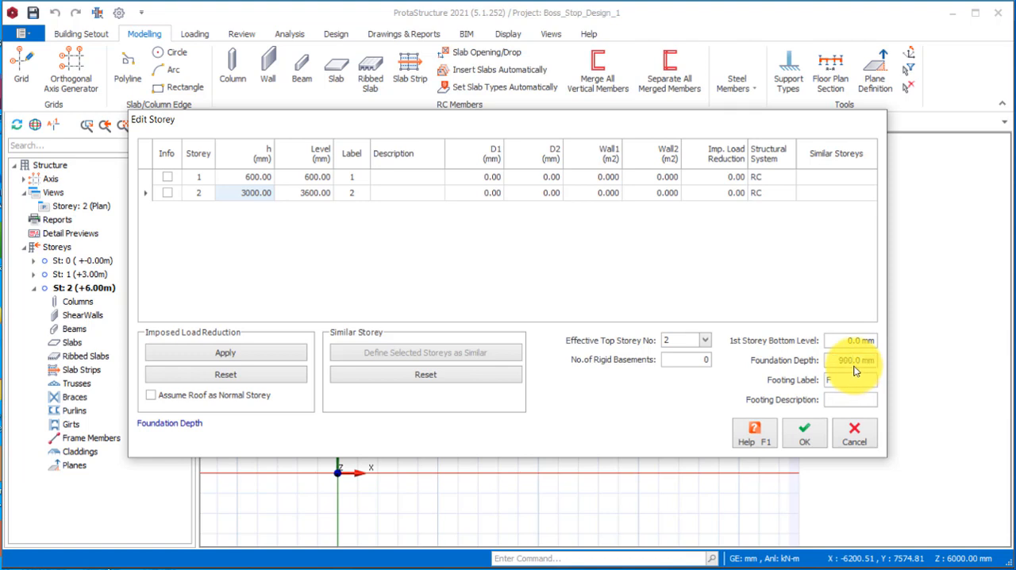
{"action": "left_click", "coordinate": [806, 436]}
Make storey 1 active and insert RC columns where axis 2 crosses axes B, C and D.
{"action": "scroll", "coordinate": [499, 419], "scroll_direction": "up", "scroll_amount": 3}
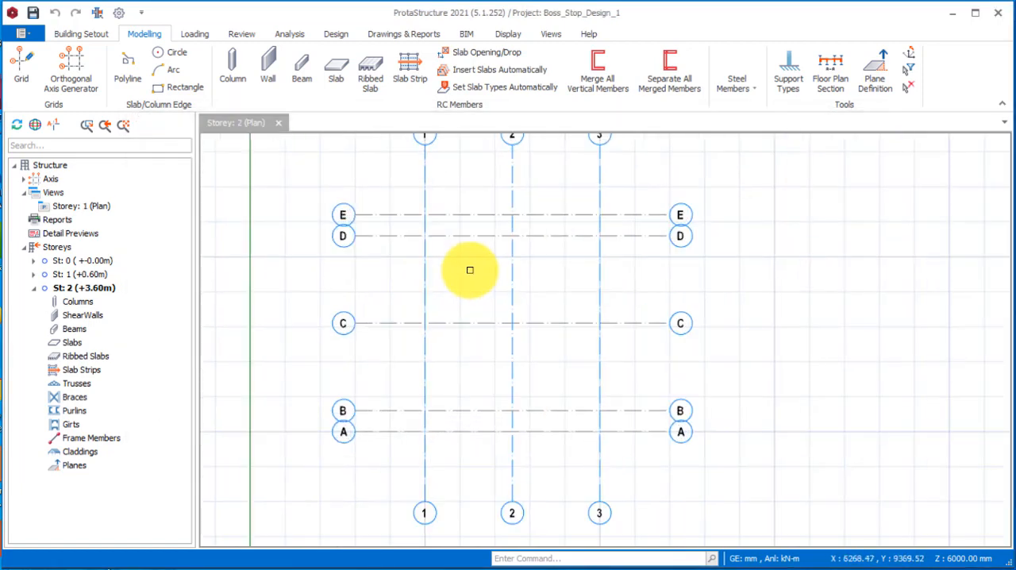
{"action": "left_click", "coordinate": [69, 275]}
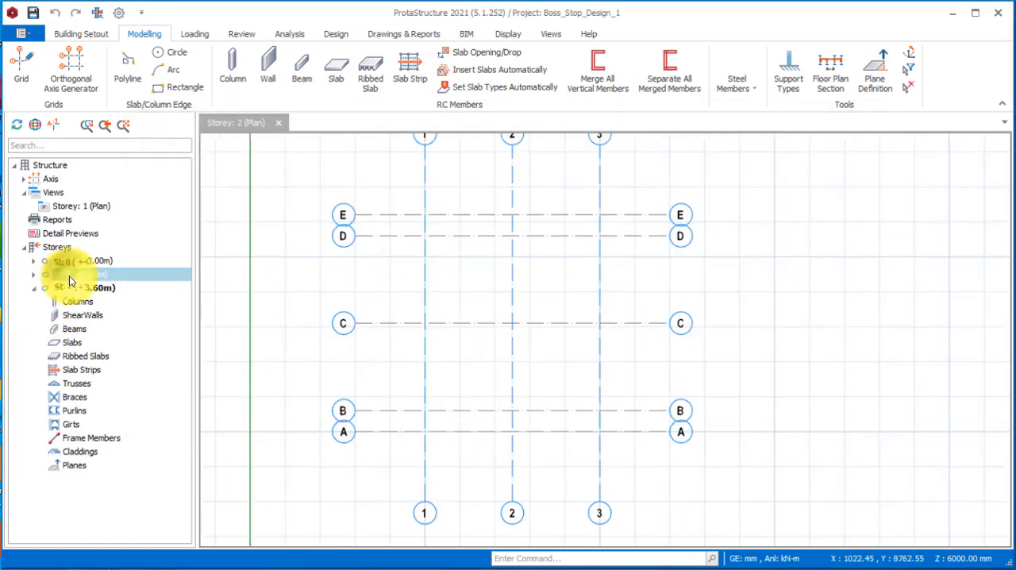
{"action": "double_click", "coordinate": [73, 278]}
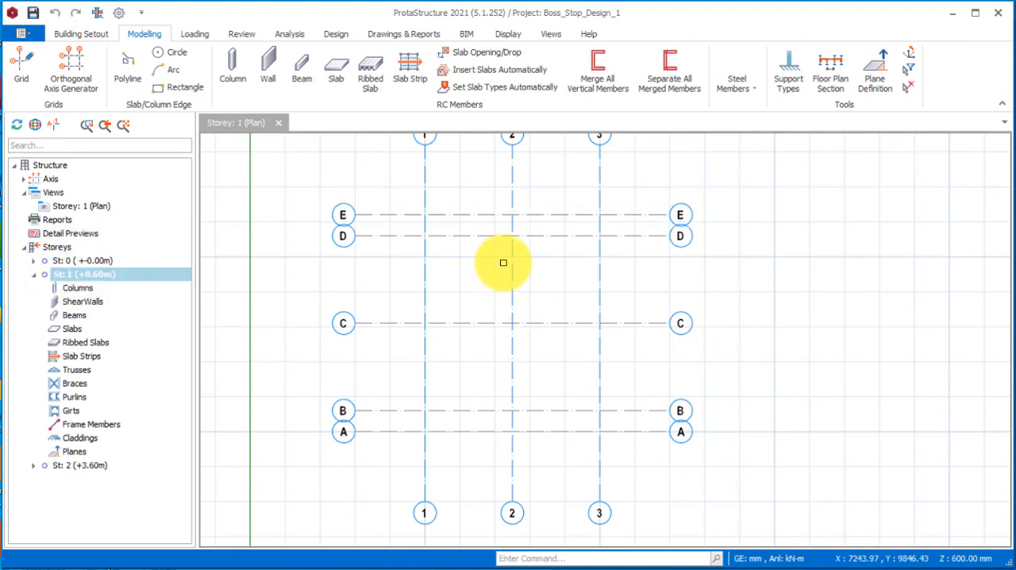
{"action": "left_click", "coordinate": [234, 72]}
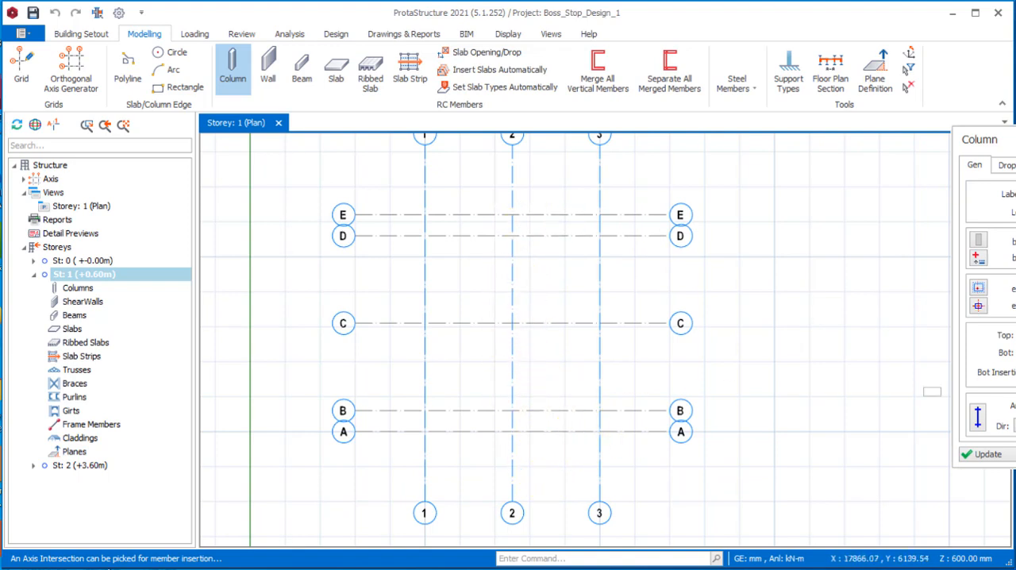
{"action": "left_click", "coordinate": [1015, 240]}
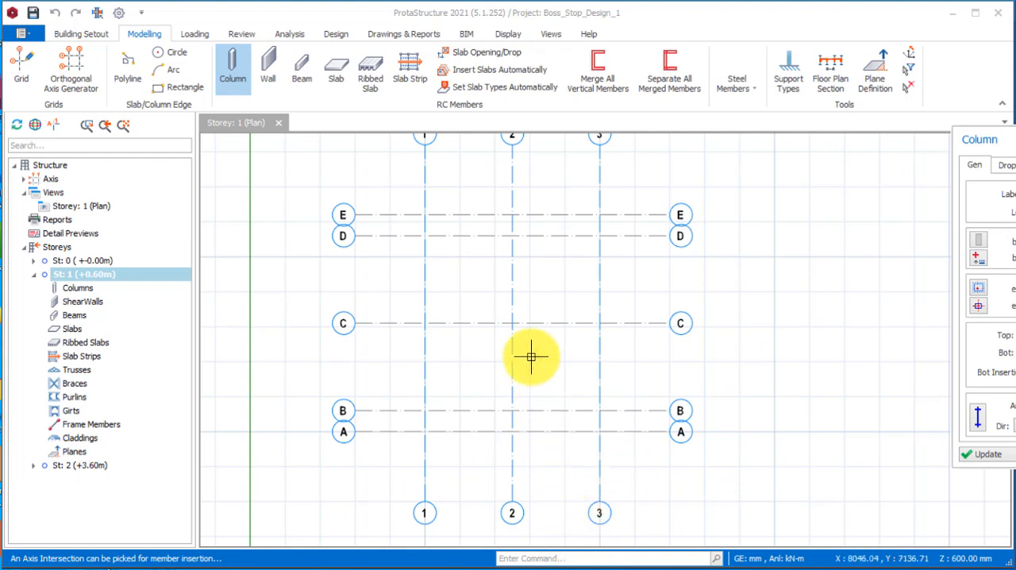
{"action": "left_click", "coordinate": [497, 228]}
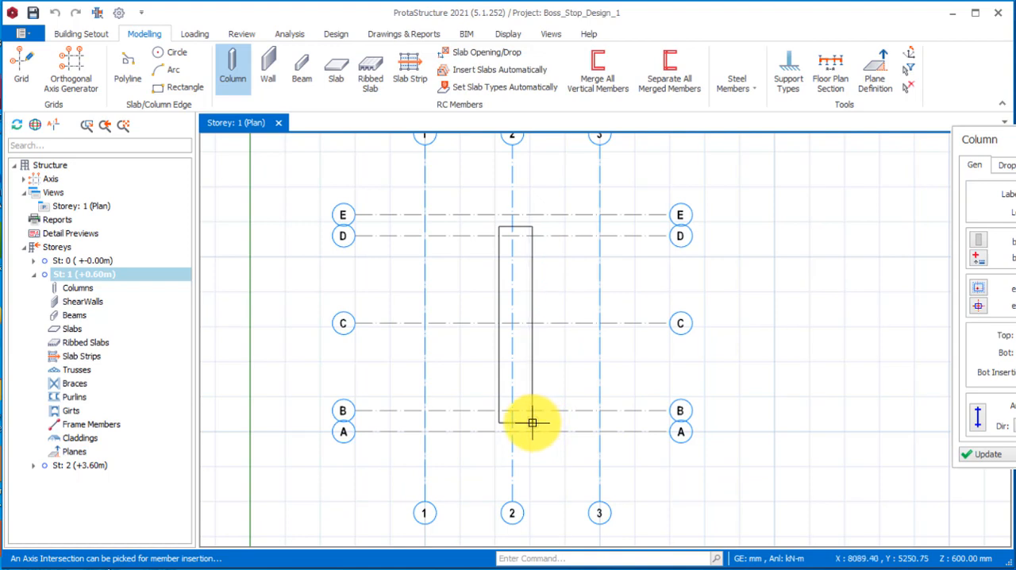
{"action": "left_click", "coordinate": [532, 422]}
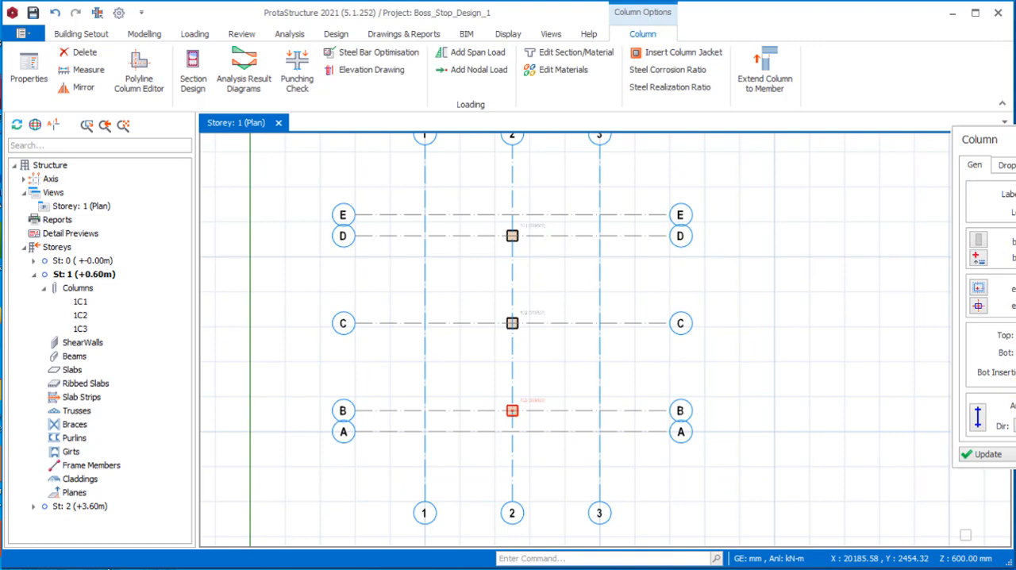
{"action": "key", "text": "Escape"}
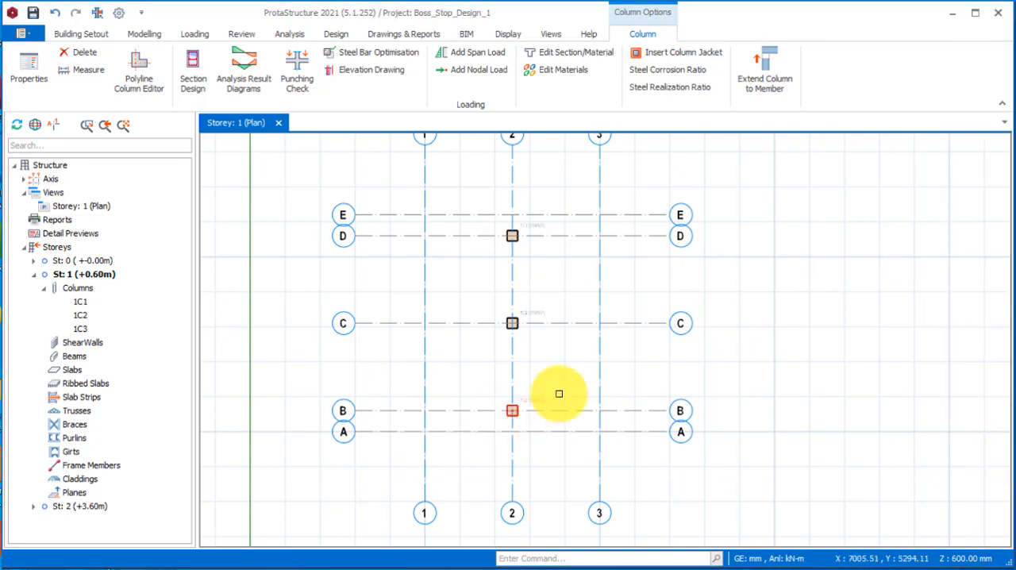
{"action": "left_click", "coordinate": [583, 273]}
Switch the storey 1 plan view to 3D and inspect the three RC columns from another side.
{"action": "scroll", "coordinate": [548, 355], "scroll_direction": "down", "scroll_amount": 2}
{"action": "scroll", "coordinate": [547, 373], "scroll_direction": "up", "scroll_amount": 2}
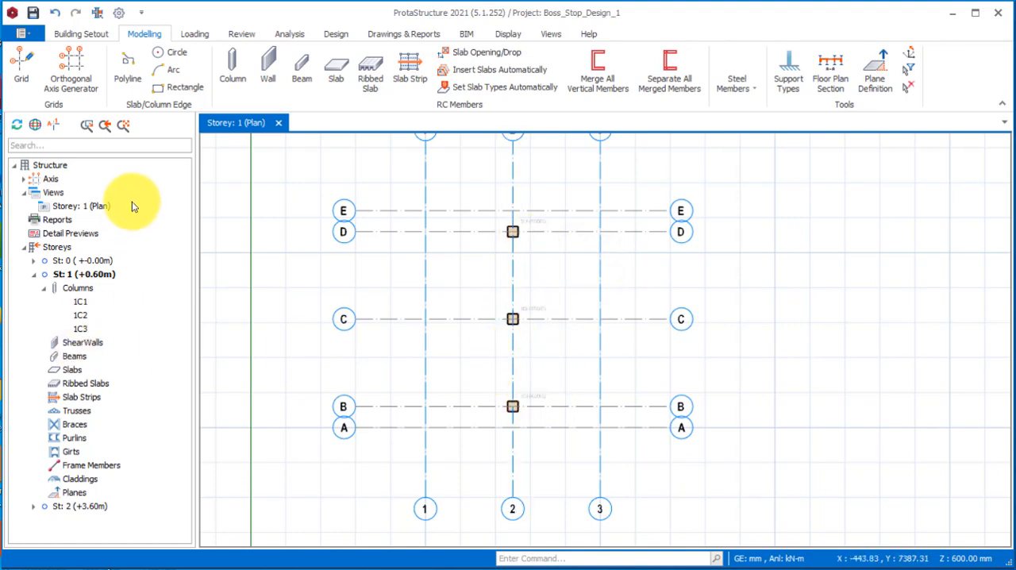
{"action": "right_click", "coordinate": [103, 207]}
{"action": "left_click", "coordinate": [159, 211]}
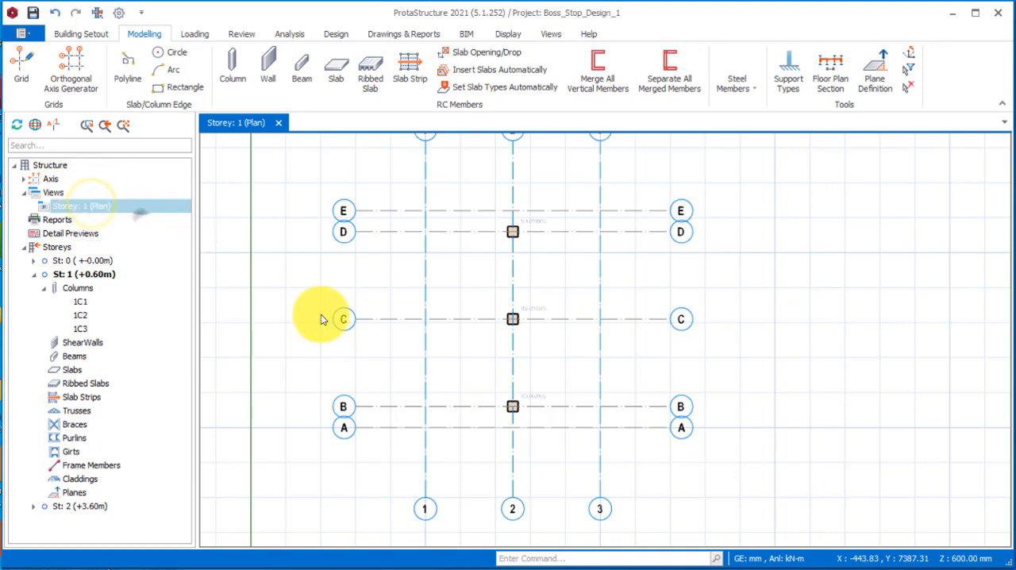
{"action": "scroll", "coordinate": [612, 347], "scroll_direction": "up", "scroll_amount": 2}
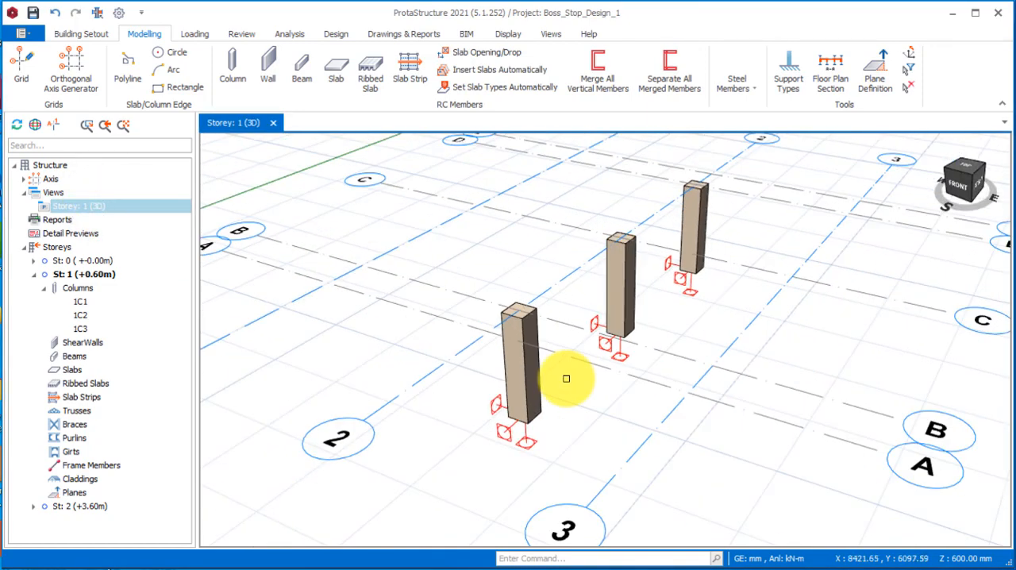
{"action": "mouse_move", "coordinate": [445, 413]}
{"action": "right_mouse_down"}
{"action": "mouse_move", "coordinate": [498, 431]}
{"action": "mouse_move", "coordinate": [560, 401]}
{"action": "mouse_move", "coordinate": [507, 345]}
{"action": "right_mouse_up"}
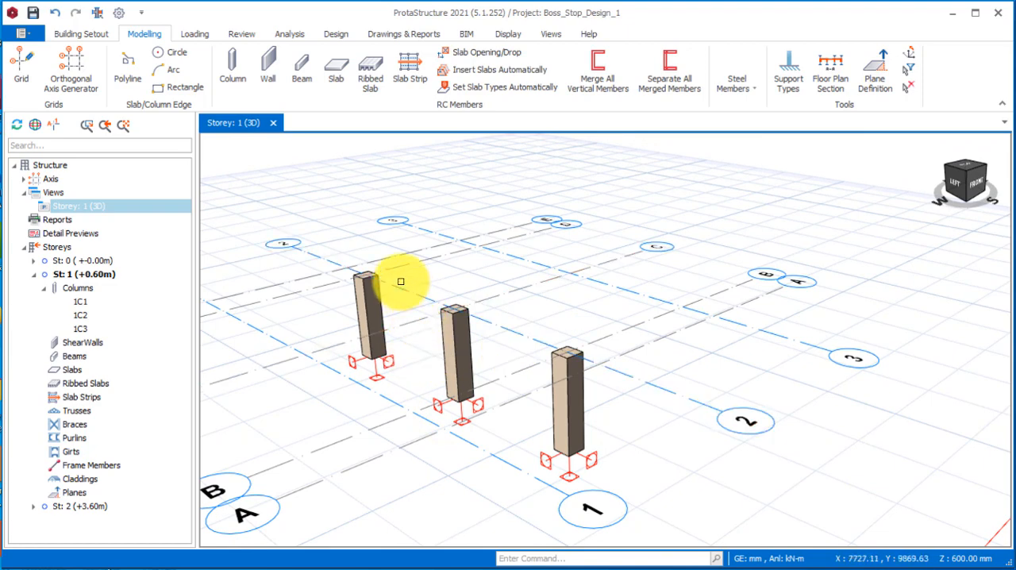
{"action": "scroll", "coordinate": [585, 363], "scroll_direction": "down", "scroll_amount": 3}
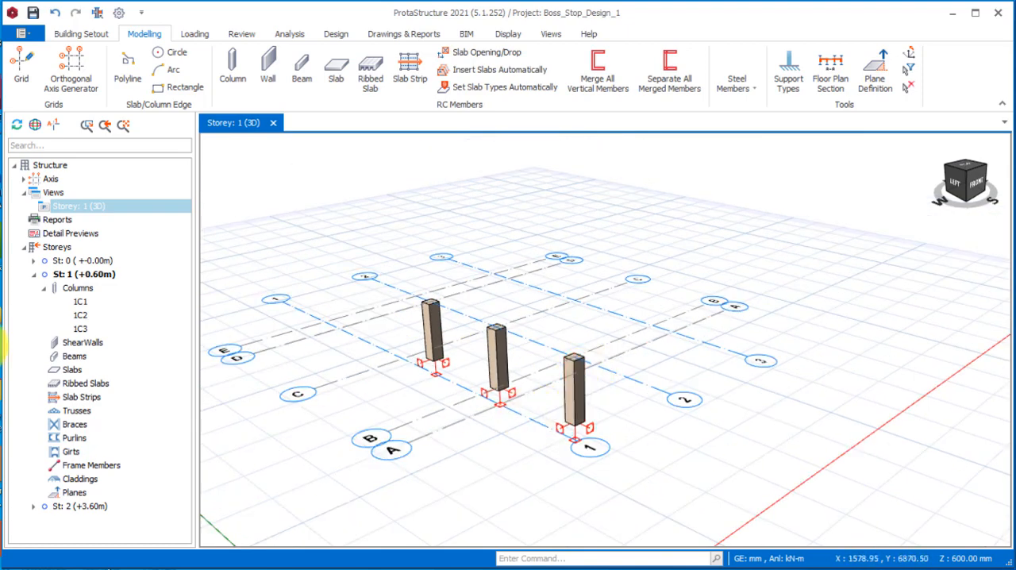
Make storey 0 active and examine the RC columns and their base supports in 3D.
{"action": "double_click", "coordinate": [66, 262]}
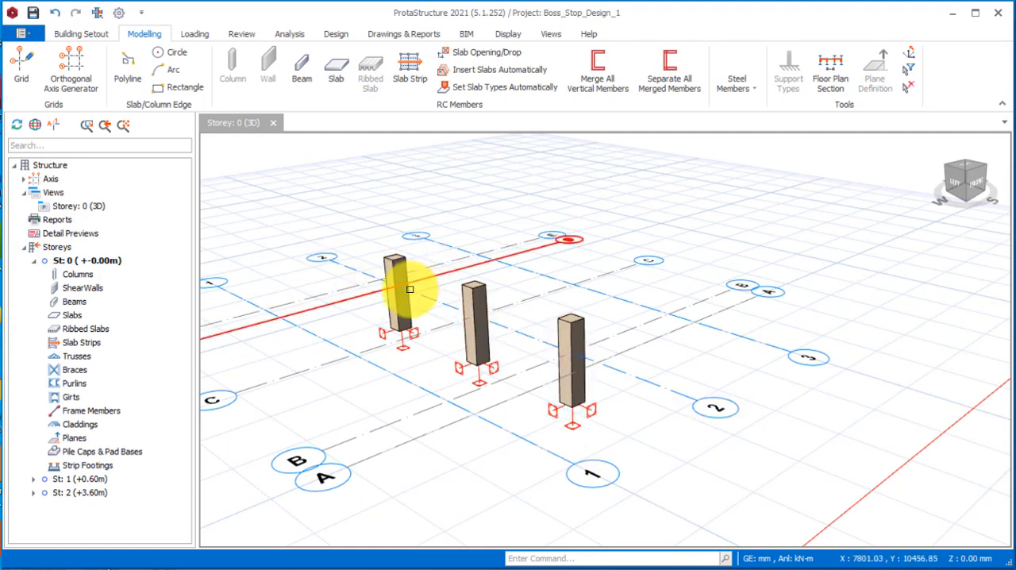
{"action": "mouse_move", "coordinate": [398, 293]}
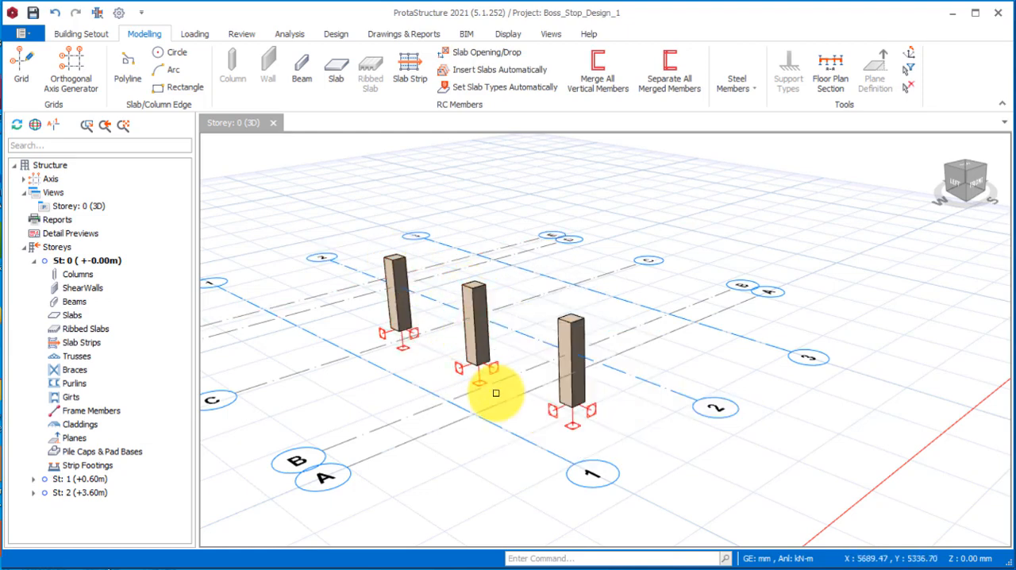
{"action": "mouse_move", "coordinate": [477, 376]}
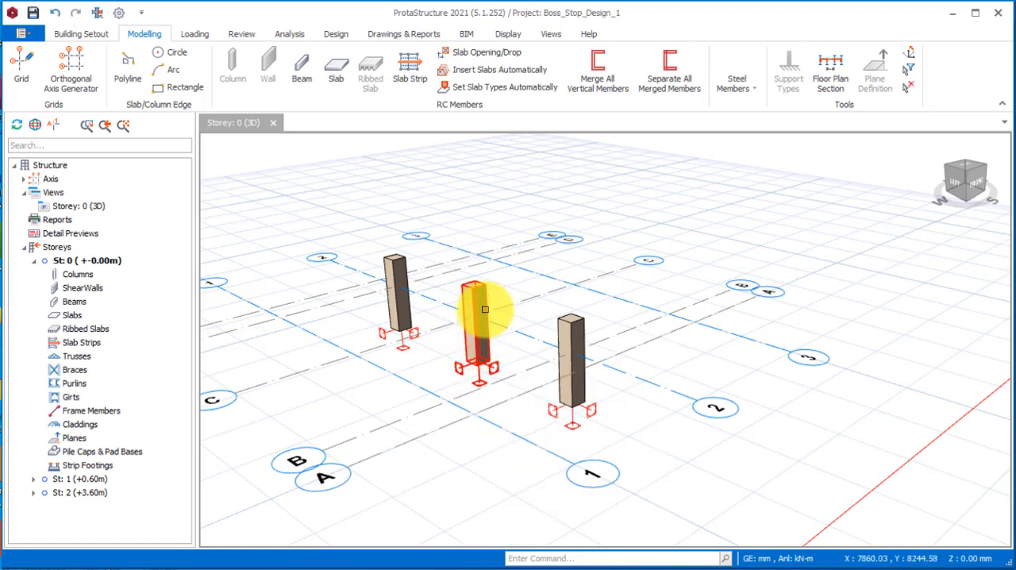
{"action": "mouse_move", "coordinate": [484, 309]}
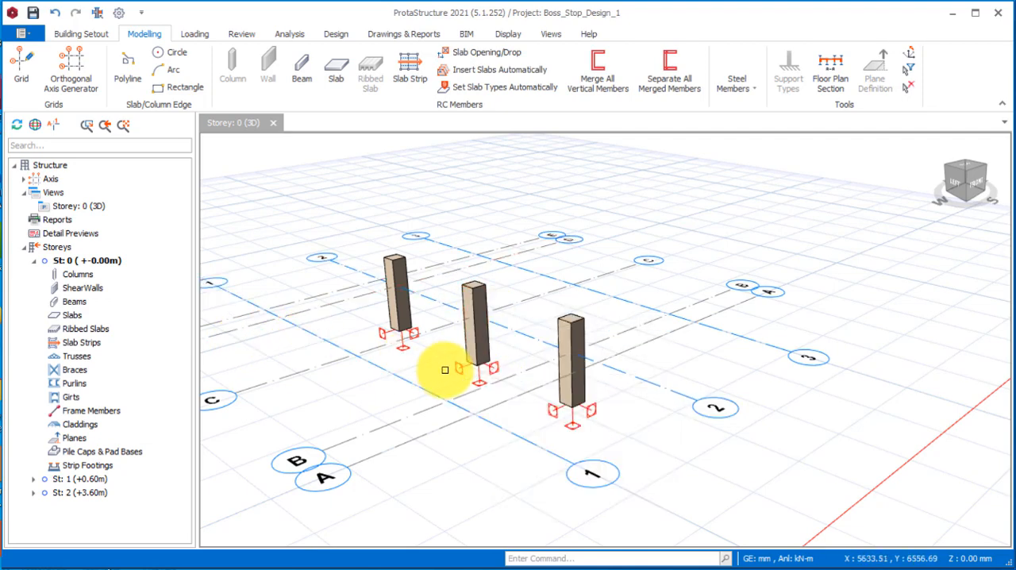
{"action": "scroll", "coordinate": [462, 367], "scroll_direction": "down", "scroll_amount": 2}
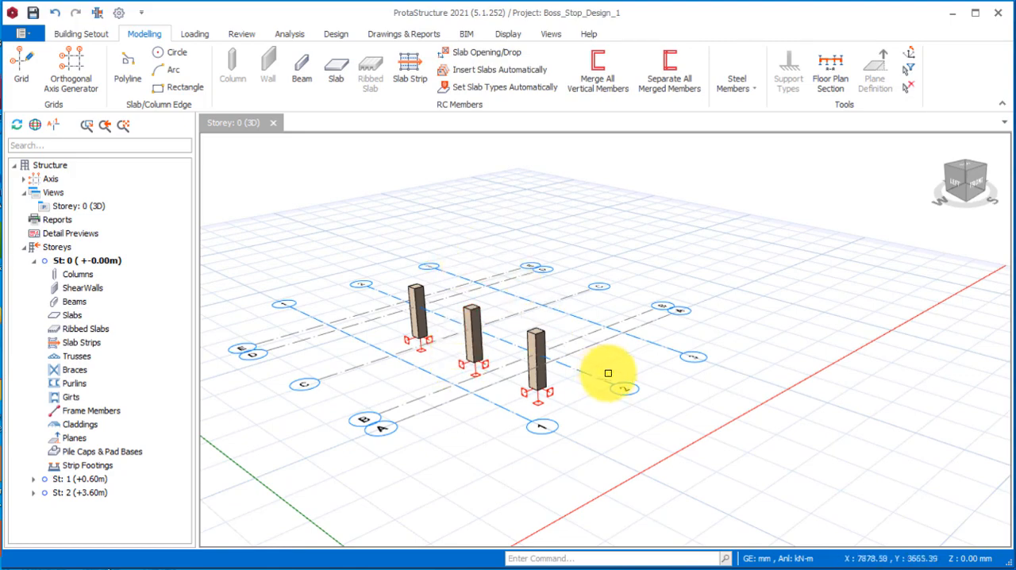
{"action": "mouse_move", "coordinate": [603, 373]}
{"action": "right_mouse_down"}
{"action": "mouse_move", "coordinate": [522, 391]}
{"action": "mouse_move", "coordinate": [587, 372]}
{"action": "right_mouse_up"}
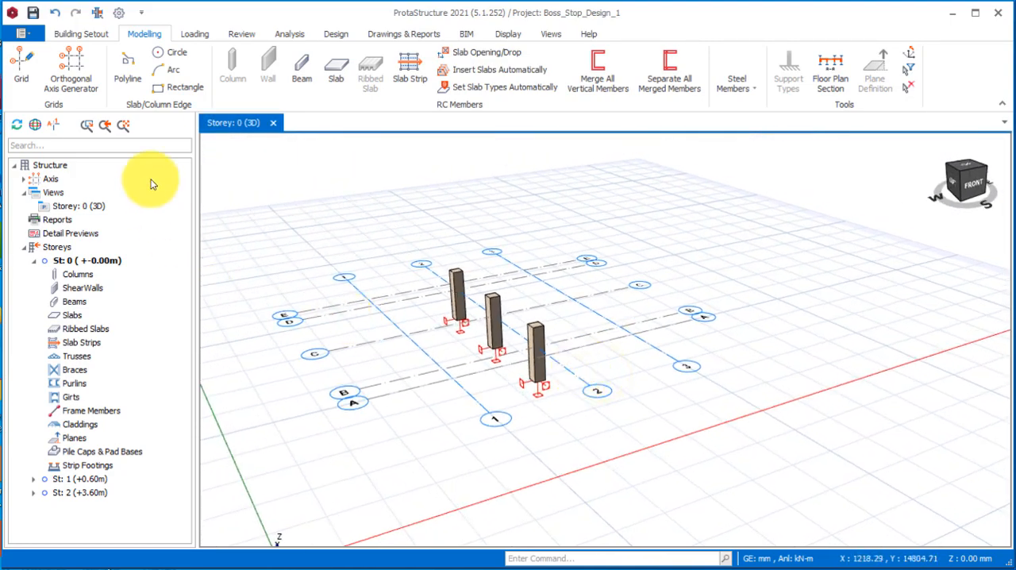
Make storey 2 active and set up a steel column with the UKC152X152X23 section at a 90-degree section angle.
{"action": "double_click", "coordinate": [70, 493]}
{"action": "right_click_drag", "start_coordinate": [551, 159], "coordinate": [563, 382]}
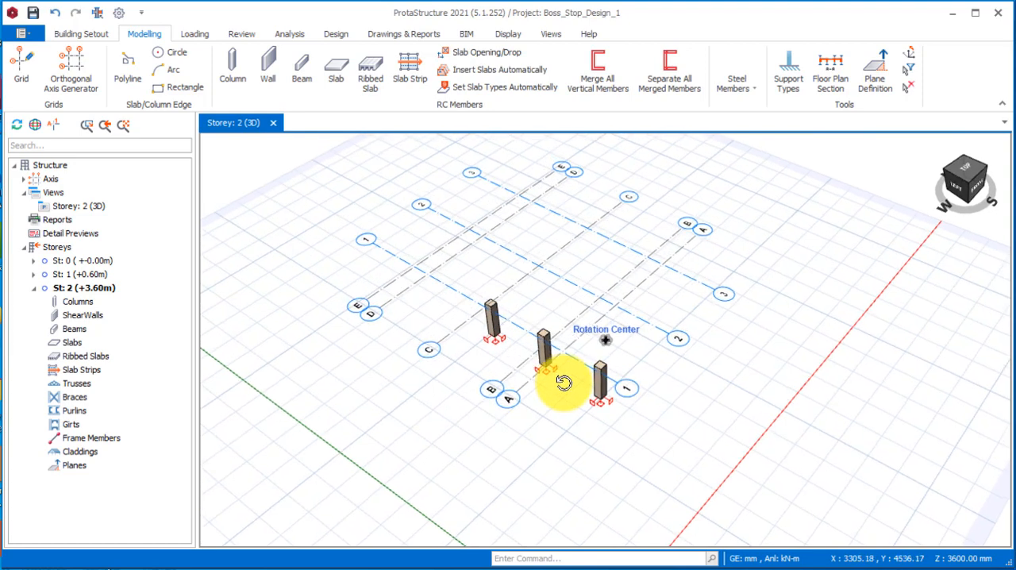
{"action": "left_click", "coordinate": [753, 86]}
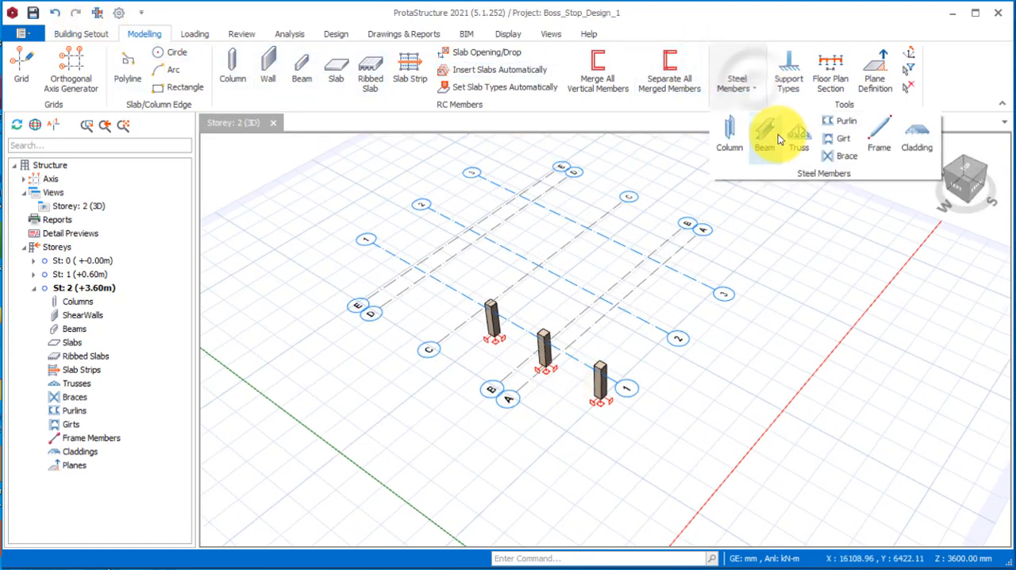
{"action": "left_click", "coordinate": [734, 144]}
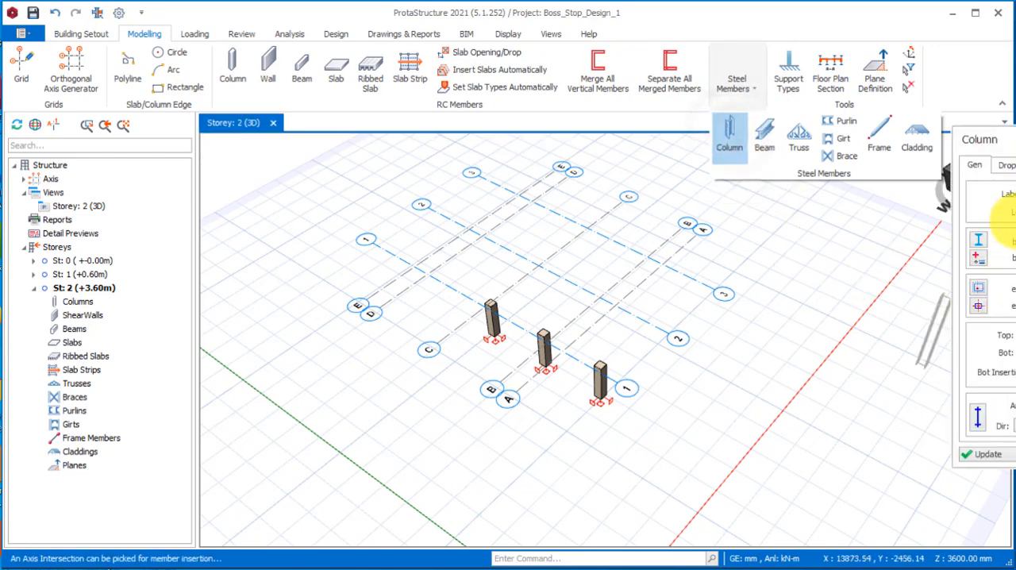
{"action": "left_click", "coordinate": [980, 244]}
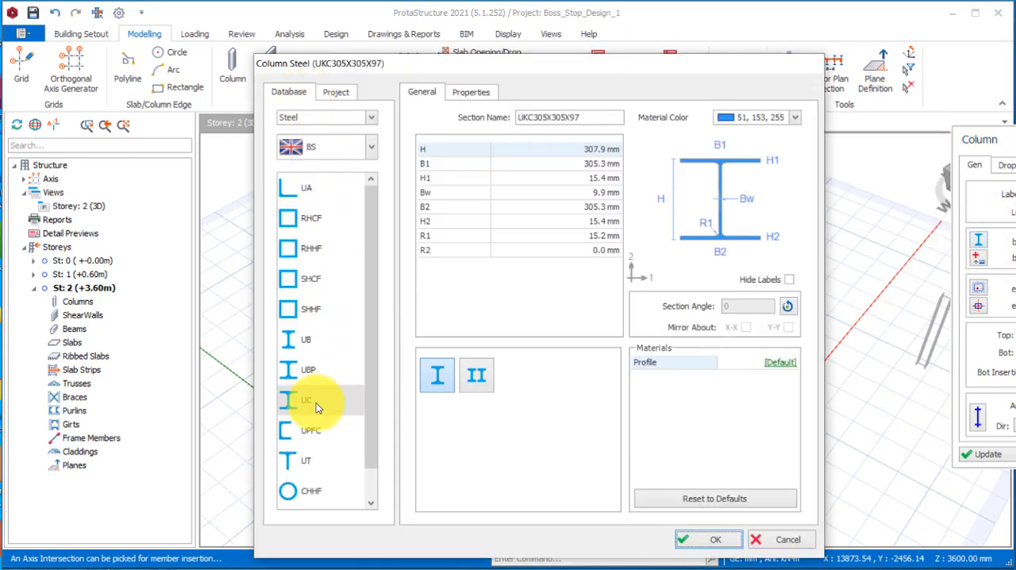
{"action": "left_click", "coordinate": [310, 406]}
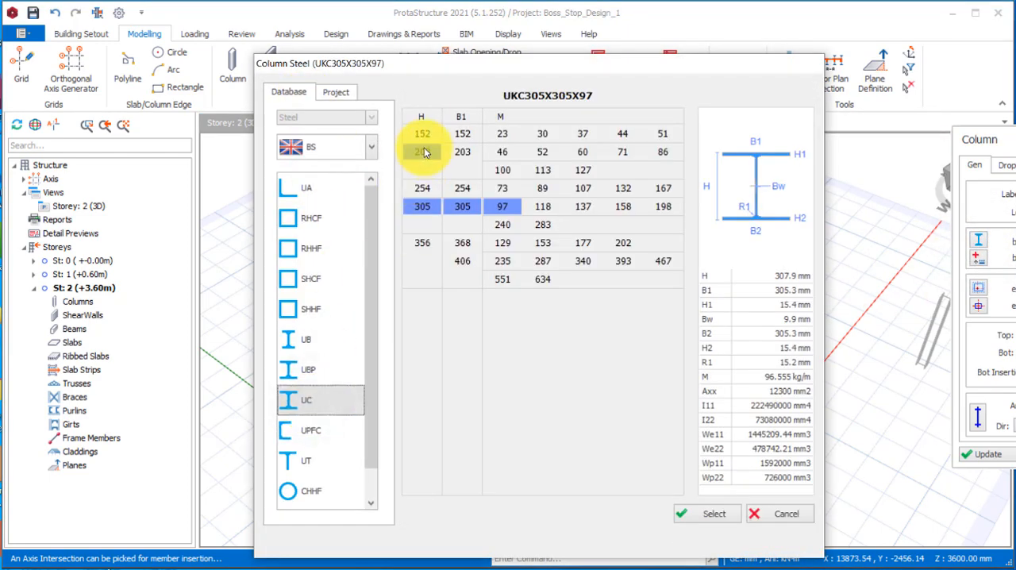
{"action": "left_click", "coordinate": [423, 136]}
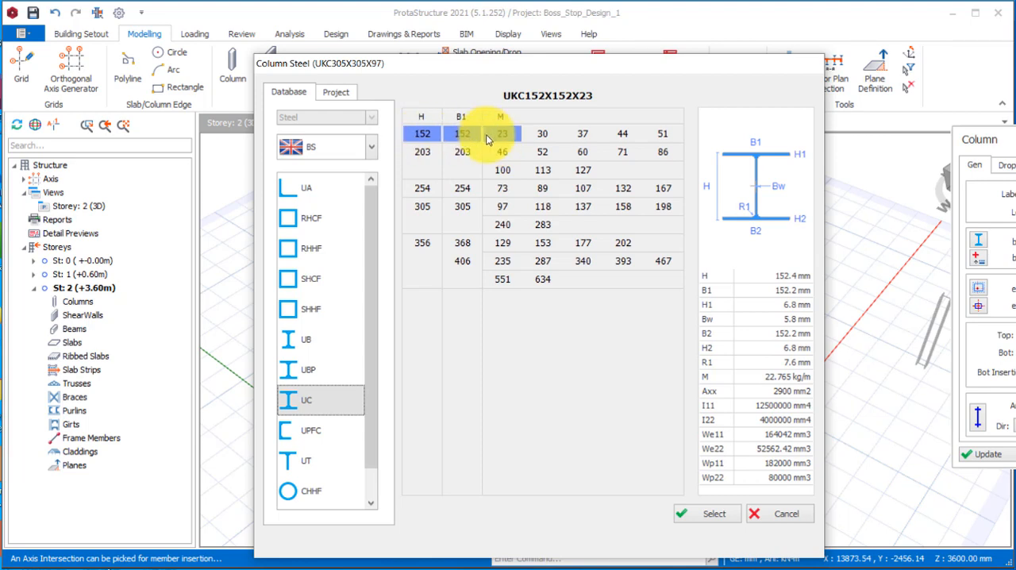
{"action": "left_click", "coordinate": [709, 516]}
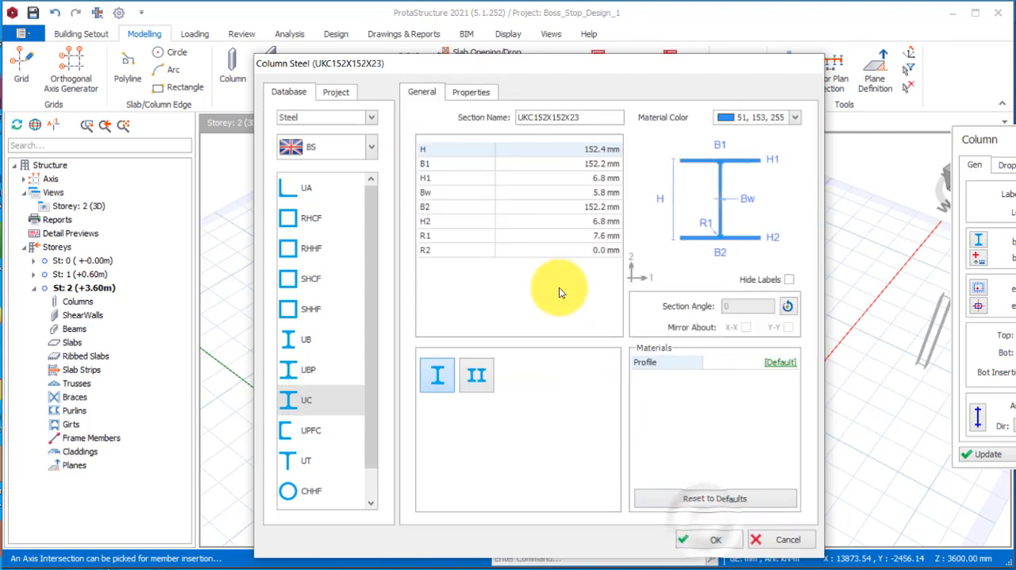
{"action": "left_click", "coordinate": [788, 308]}
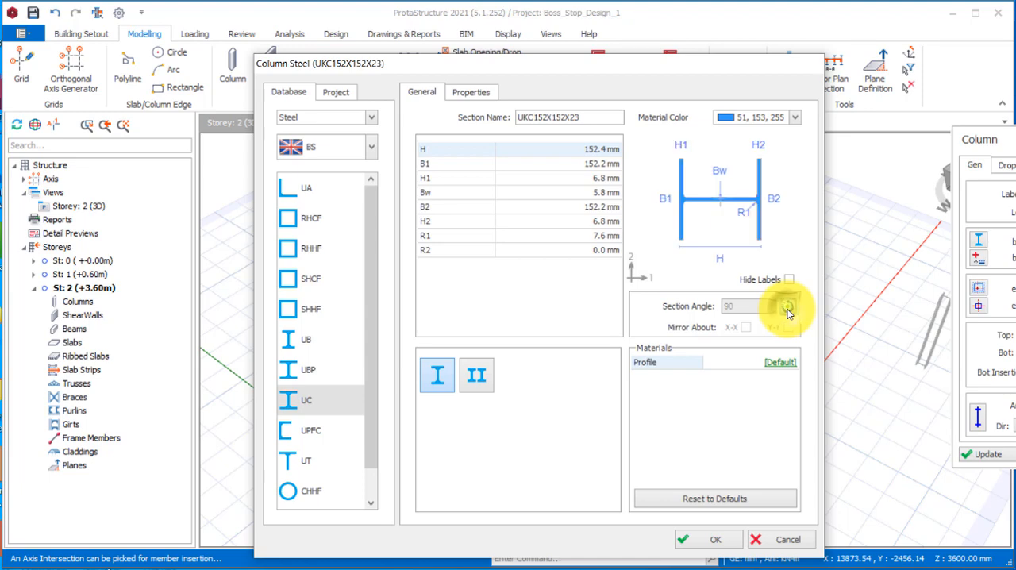
{"action": "left_click", "coordinate": [713, 541]}
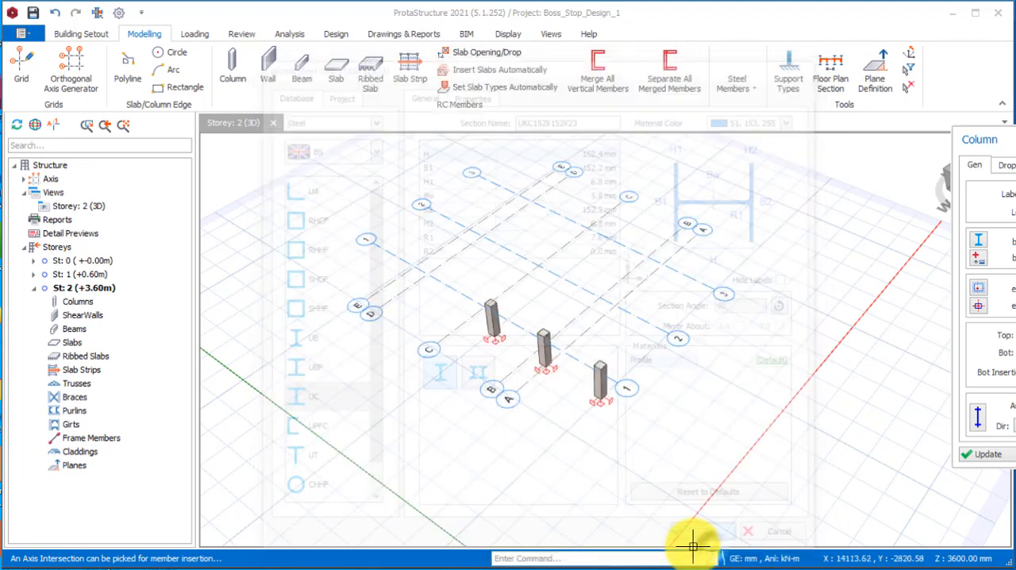
Insert the steel columns where axis 2 crosses axes B, C and D, above the RC stub columns.
{"action": "scroll", "coordinate": [587, 413], "scroll_direction": "up", "scroll_amount": 3}
{"action": "scroll", "coordinate": [622, 414], "scroll_direction": "up", "scroll_amount": 2}
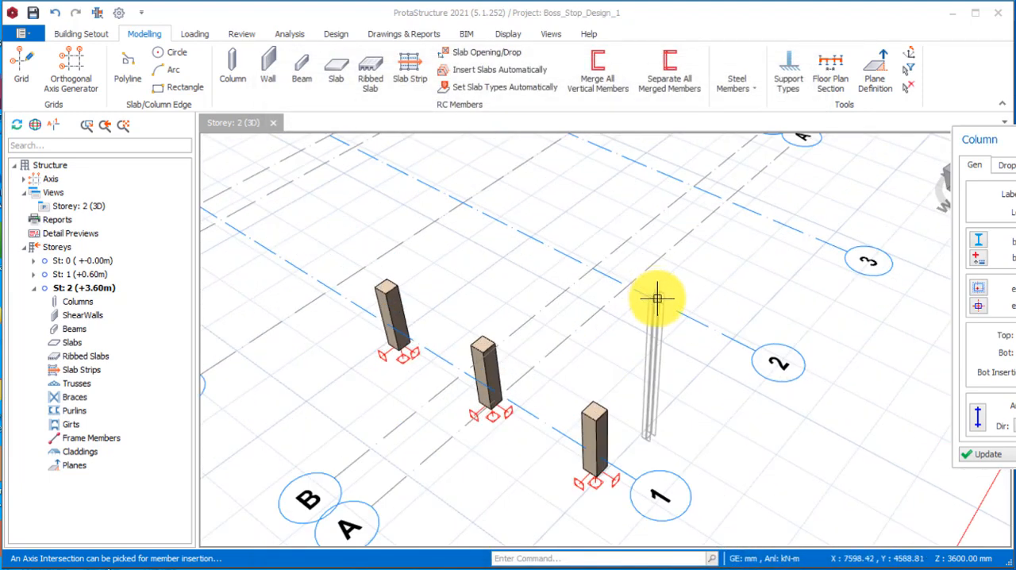
{"action": "left_click", "coordinate": [592, 262]}
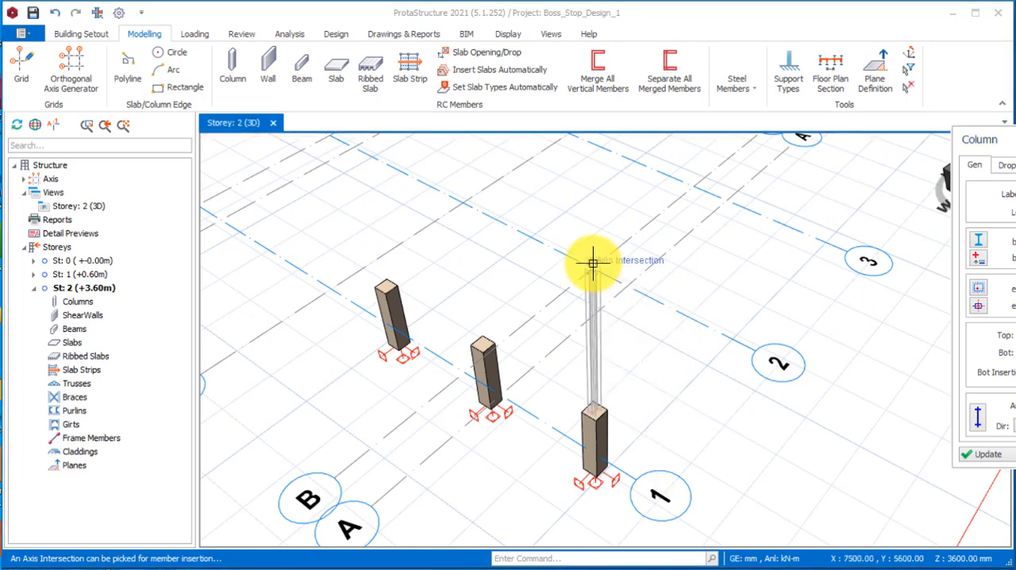
{"action": "left_click", "coordinate": [465, 195]}
{"action": "scroll", "coordinate": [546, 320], "scroll_direction": "down", "scroll_amount": 2}
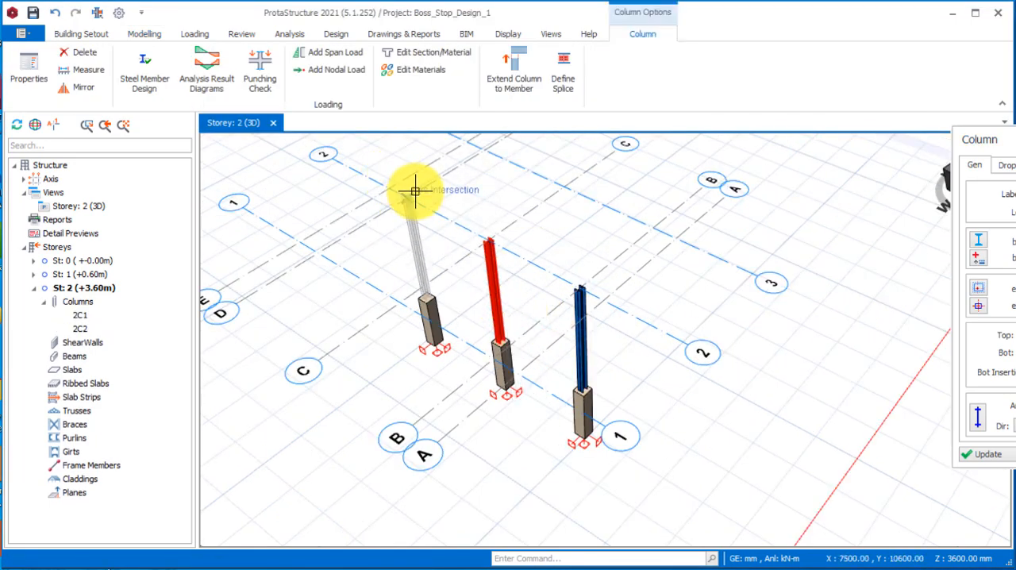
{"action": "left_click", "coordinate": [414, 190]}
{"action": "scroll", "coordinate": [461, 403], "scroll_direction": "down", "scroll_amount": 1}
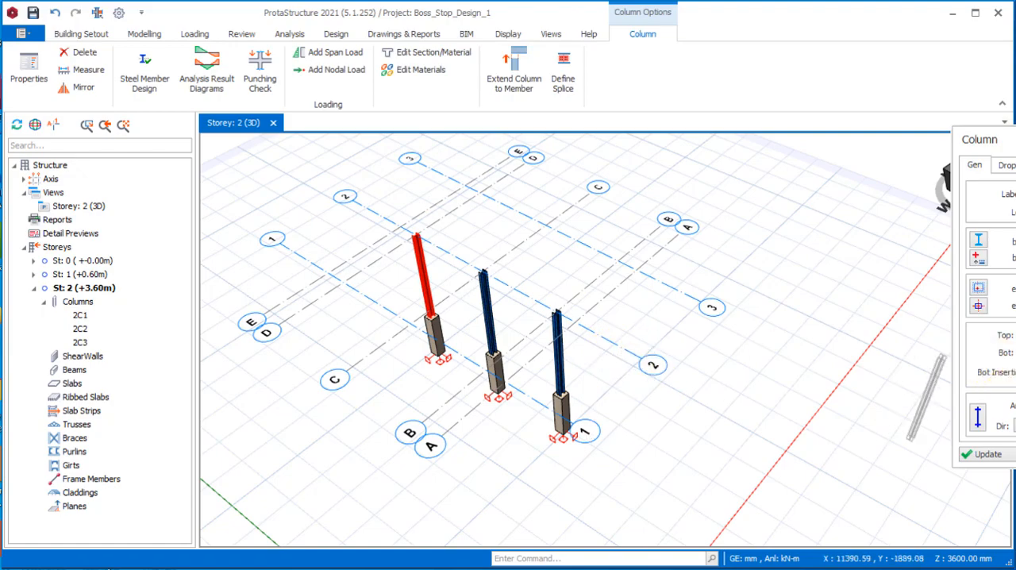
Examine the three steel columns and their RC stub columns in 3D from several angles and distances.
{"action": "mouse_move", "coordinate": [680, 301]}
{"action": "middle_mouse_down"}
{"action": "mouse_move", "coordinate": [638, 428]}
{"action": "mouse_move", "coordinate": [512, 372]}
{"action": "mouse_move", "coordinate": [523, 397]}
{"action": "mouse_move", "coordinate": [664, 410]}
{"action": "mouse_move", "coordinate": [586, 393]}
{"action": "mouse_move", "coordinate": [626, 413]}
{"action": "middle_mouse_up"}
{"action": "scroll", "coordinate": [638, 326], "scroll_direction": "up", "scroll_amount": 1}
{"action": "scroll", "coordinate": [670, 367], "scroll_direction": "down", "scroll_amount": 2}
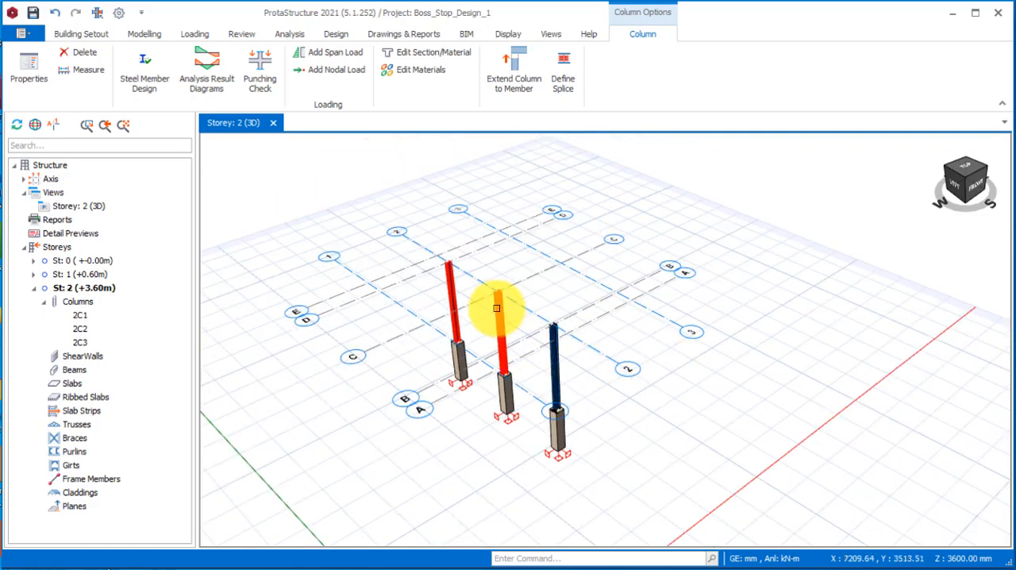
{"action": "scroll", "coordinate": [496, 308], "scroll_direction": "up", "scroll_amount": 2}
{"action": "scroll", "coordinate": [612, 293], "scroll_direction": "up", "scroll_amount": 2}
{"action": "scroll", "coordinate": [612, 386], "scroll_direction": "down", "scroll_amount": 3}
{"action": "middle_click_drag", "start_coordinate": [612, 386], "coordinate": [611, 357]}
{"action": "scroll", "coordinate": [627, 342], "scroll_direction": "up", "scroll_amount": 3}
{"action": "scroll", "coordinate": [576, 409], "scroll_direction": "down", "scroll_amount": 3}
{"action": "middle_click_drag", "start_coordinate": [576, 409], "coordinate": [607, 384]}
{"action": "scroll", "coordinate": [607, 384], "scroll_direction": "down", "scroll_amount": 2}
{"action": "scroll", "coordinate": [674, 408], "scroll_direction": "up", "scroll_amount": 2}
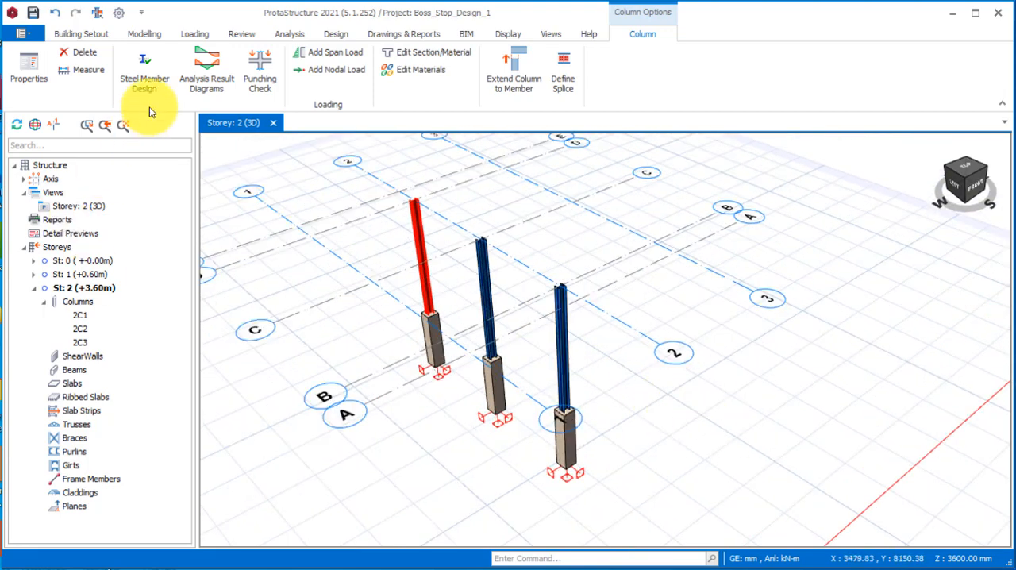
Set up a steel beam with the UKB127X76X13 section from the UB database.
{"action": "left_click", "coordinate": [145, 34]}
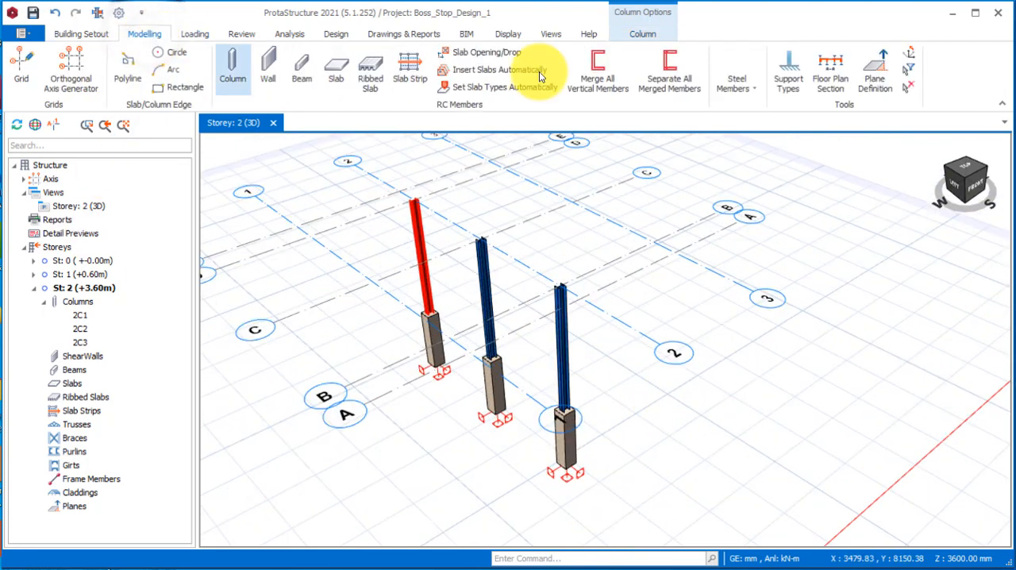
{"action": "left_click", "coordinate": [754, 85]}
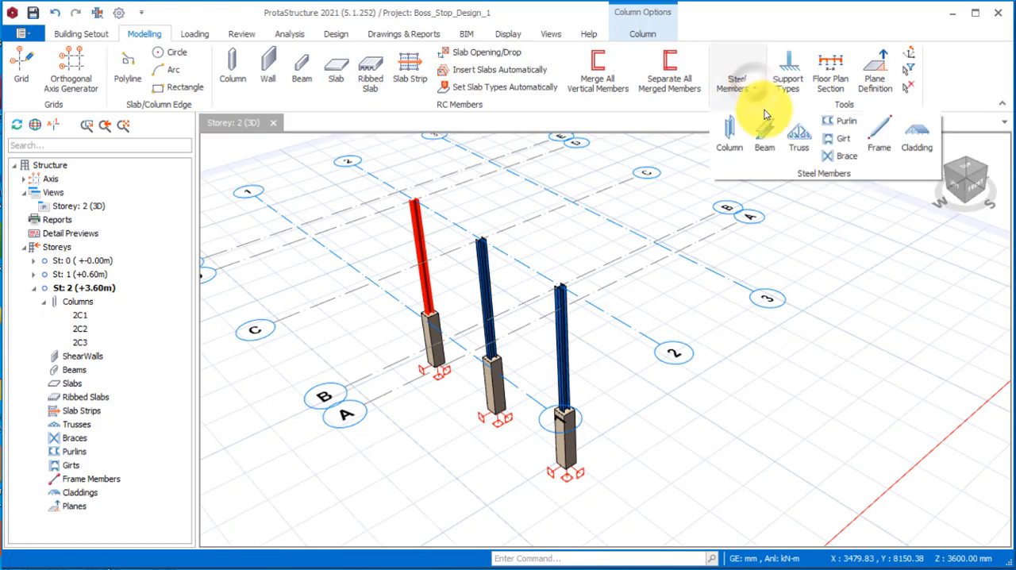
{"action": "left_click", "coordinate": [765, 136]}
{"action": "scroll", "coordinate": [586, 369], "scroll_direction": "down", "scroll_amount": 3}
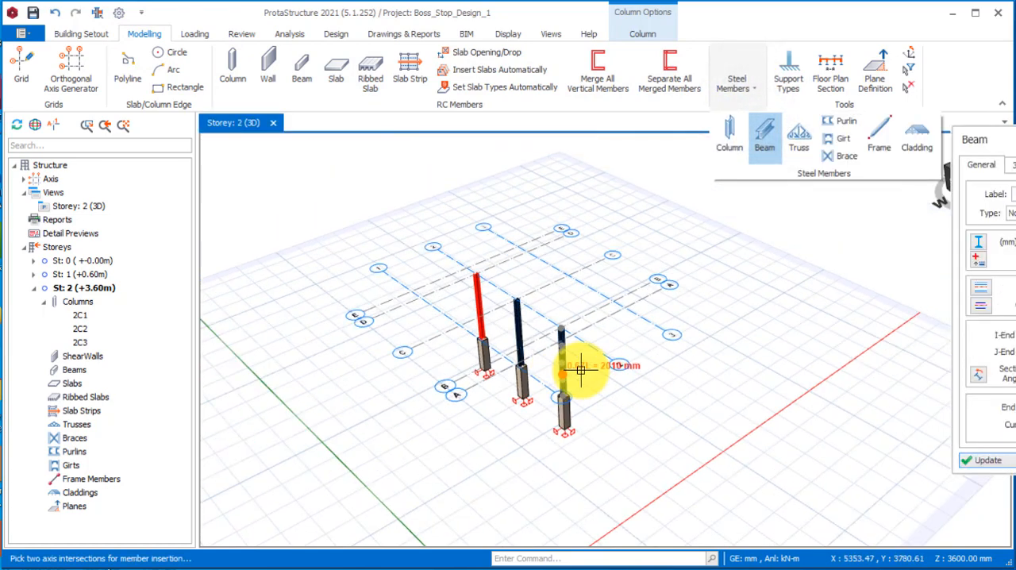
{"action": "scroll", "coordinate": [672, 295], "scroll_direction": "up", "scroll_amount": 2}
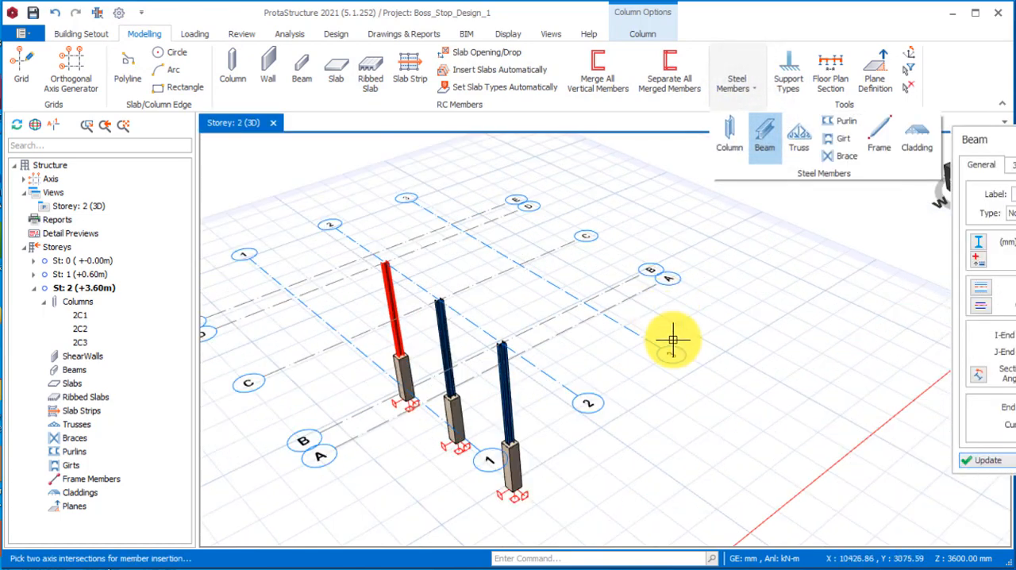
{"action": "left_click", "coordinate": [981, 243]}
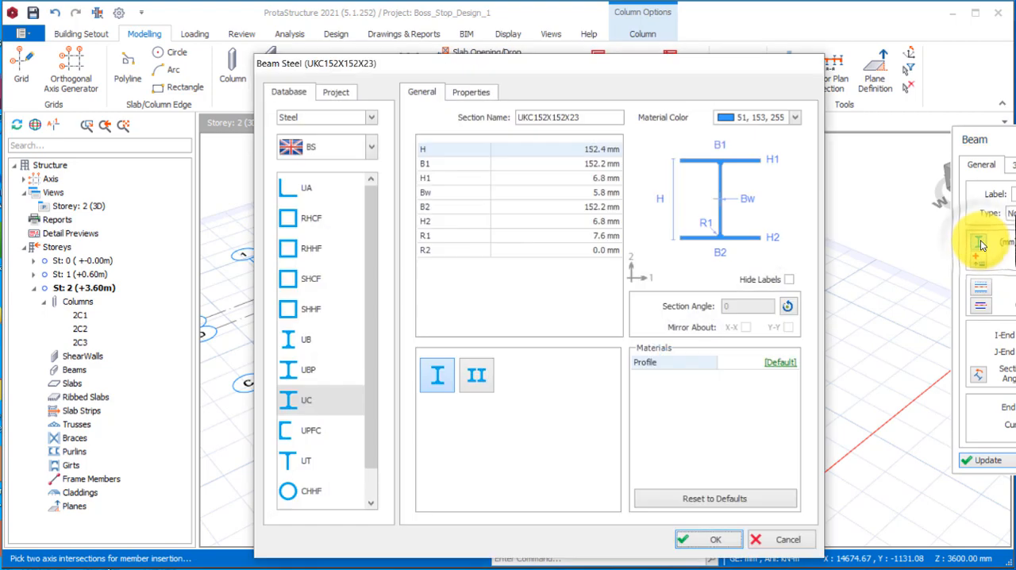
{"action": "left_click", "coordinate": [295, 339]}
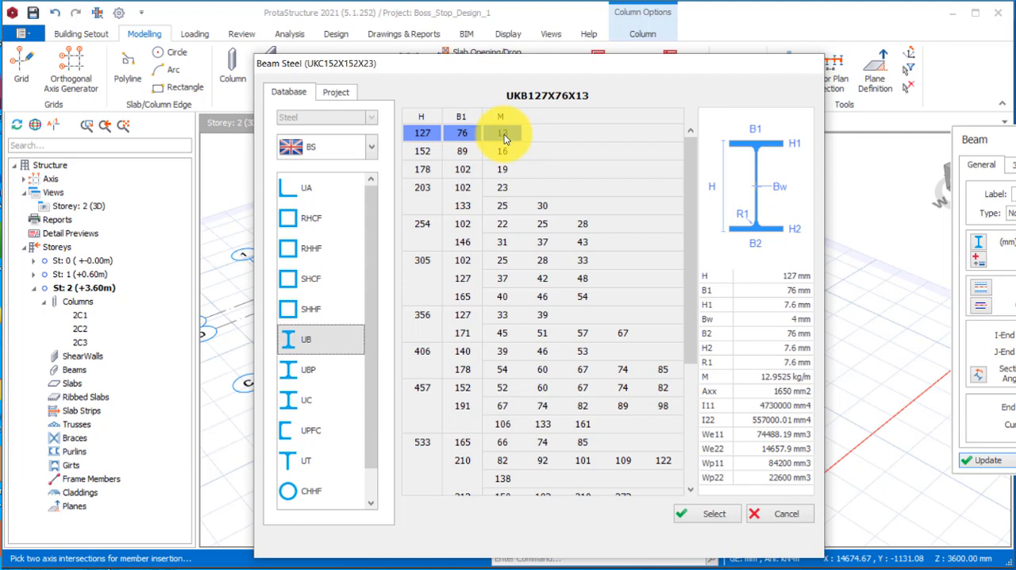
{"action": "left_click", "coordinate": [713, 514]}
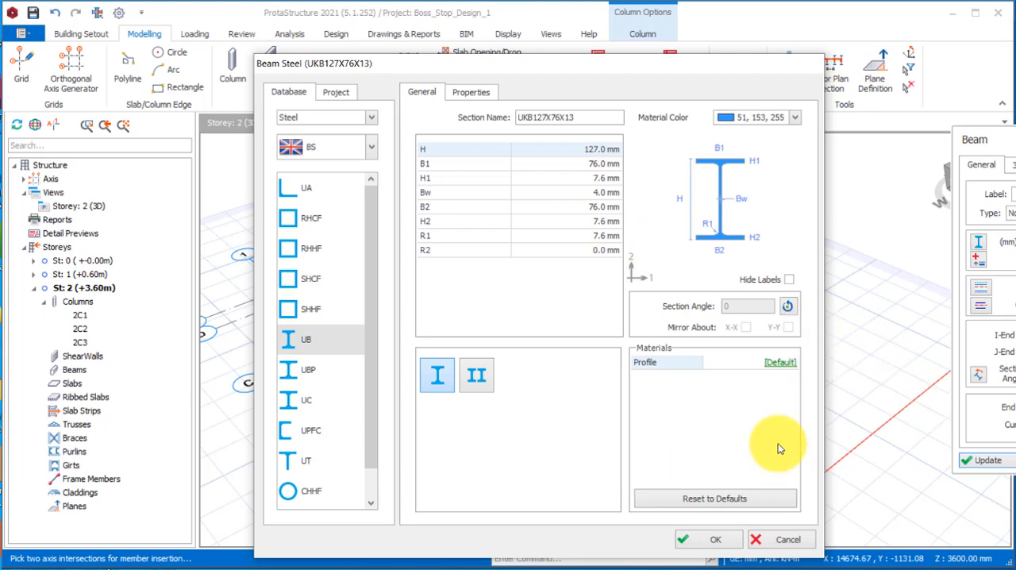
{"action": "left_click", "coordinate": [715, 540]}
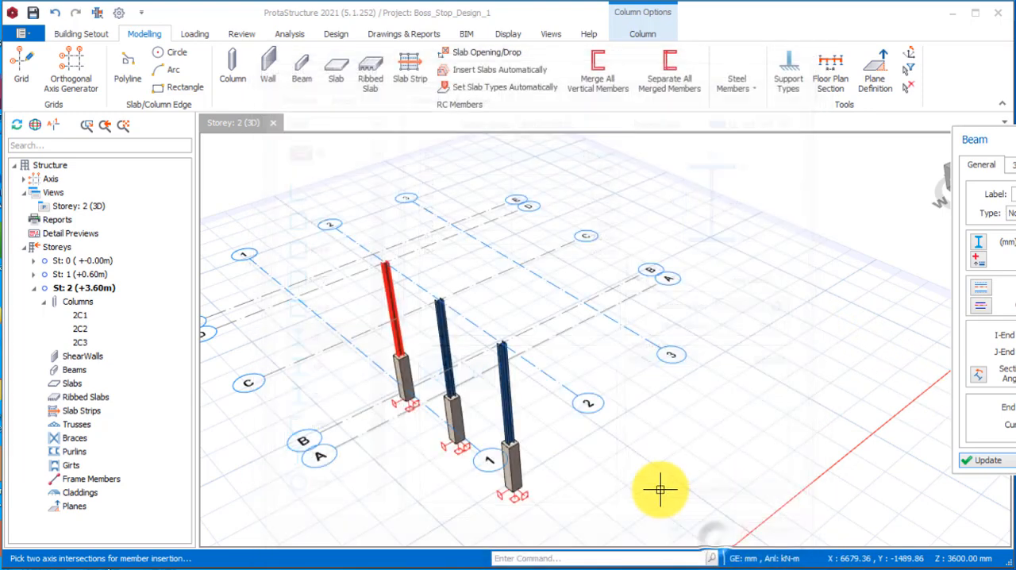
Insert the steel beam along axis B from the top of the axis 2 column to axis 1.
{"action": "scroll", "coordinate": [579, 337], "scroll_direction": "up", "scroll_amount": 4}
{"action": "scroll", "coordinate": [609, 355], "scroll_direction": "up", "scroll_amount": 2}
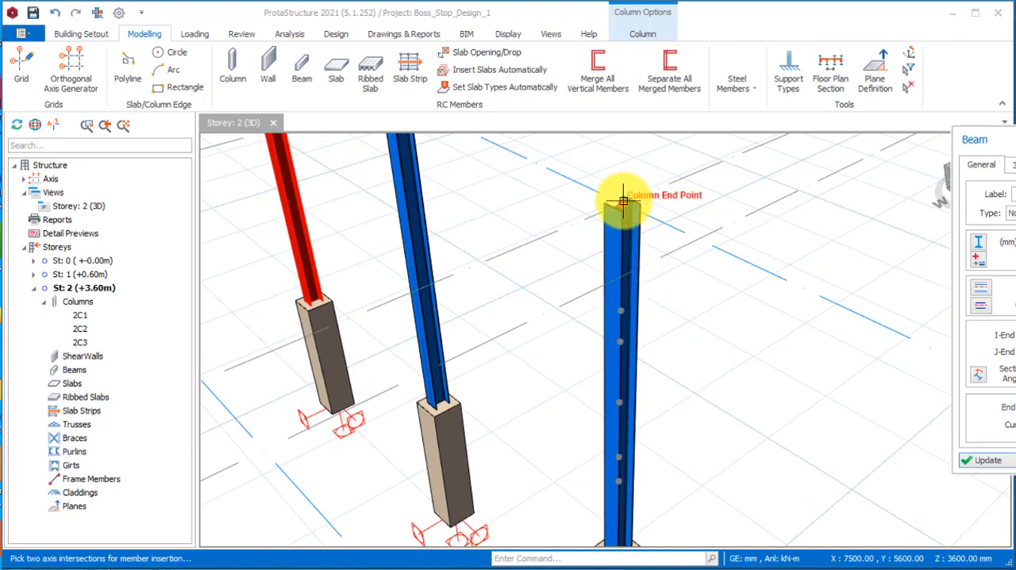
{"action": "scroll", "coordinate": [658, 170], "scroll_direction": "down", "scroll_amount": 5}
{"action": "middle_click_drag", "start_coordinate": [525, 357], "coordinate": [504, 372]}
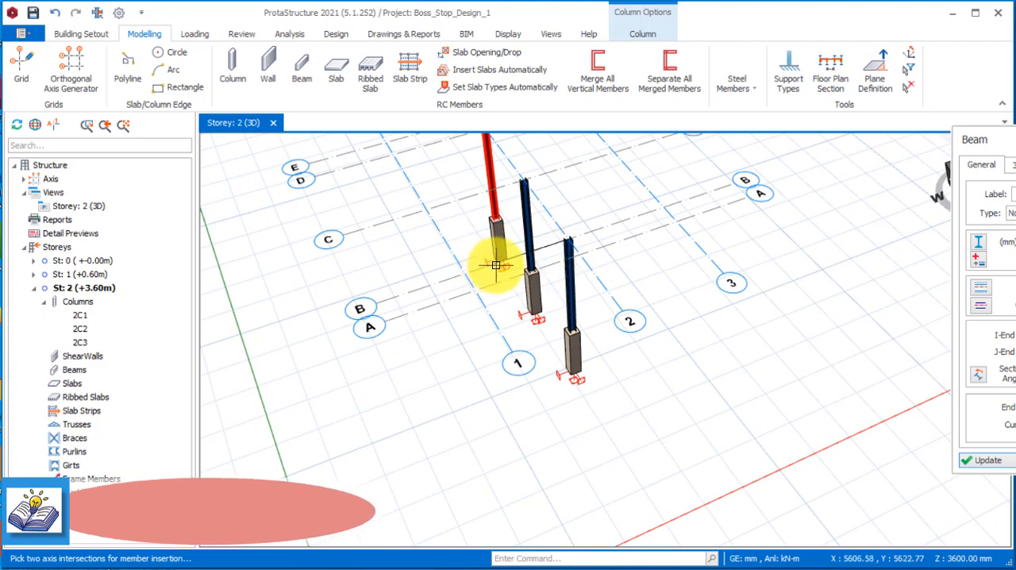
{"action": "scroll", "coordinate": [496, 265], "scroll_direction": "up", "scroll_amount": 2}
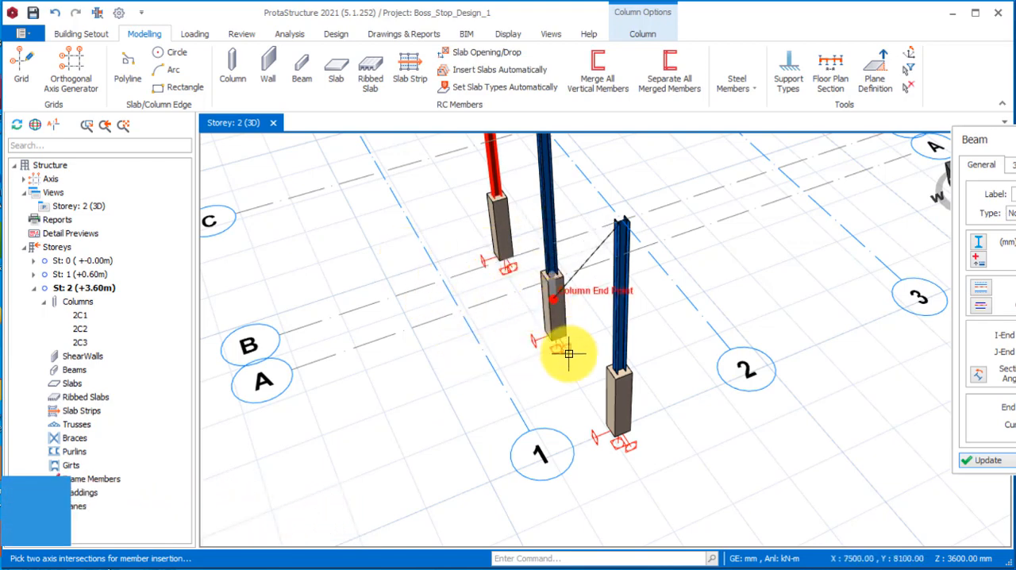
{"action": "left_click", "coordinate": [445, 274]}
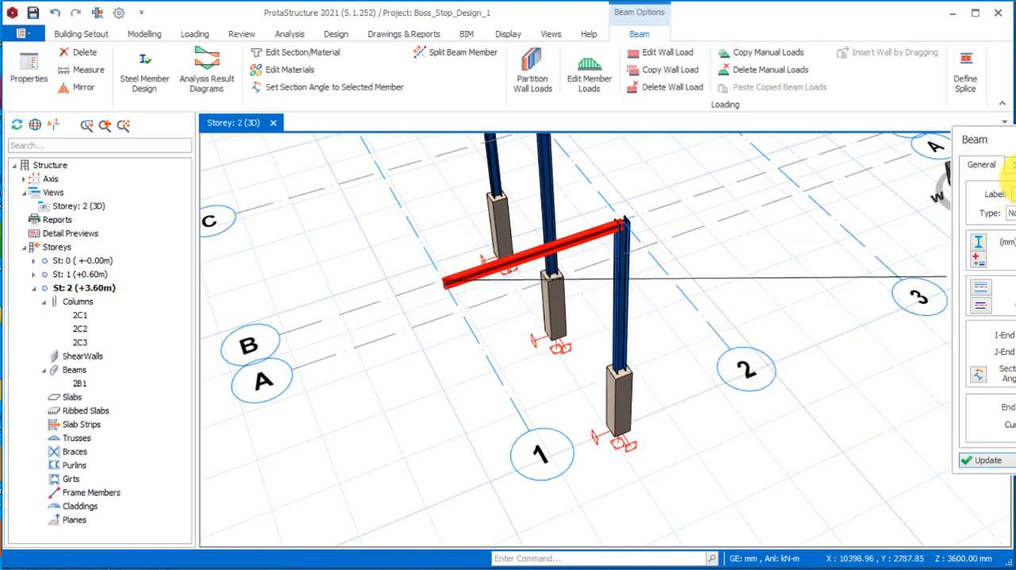
Slope the axis B beam by raising its free end at axis 1, keeping the other end at the column top.
{"action": "left_click", "coordinate": [1012, 165]}
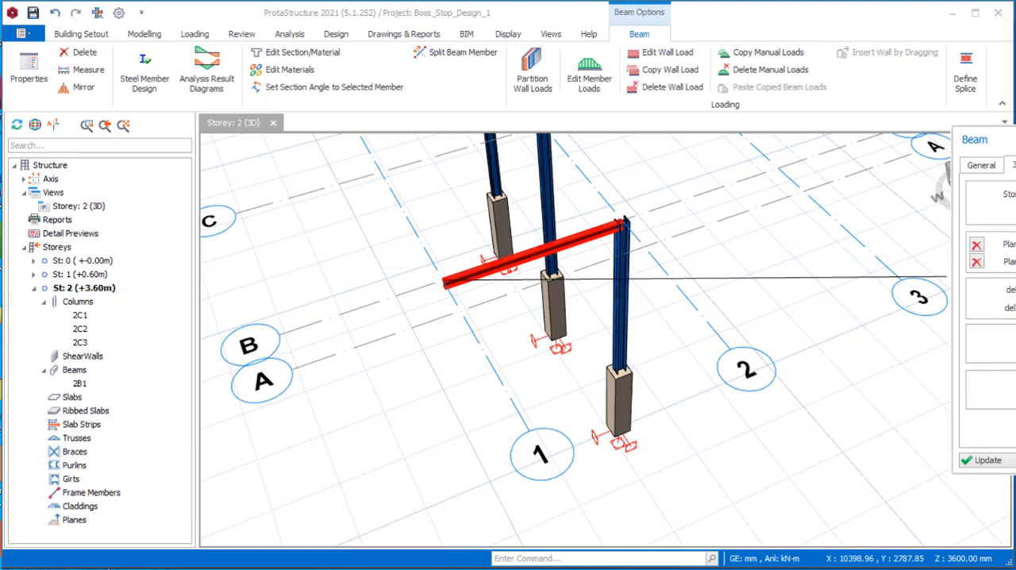
{"action": "left_click", "coordinate": [988, 460]}
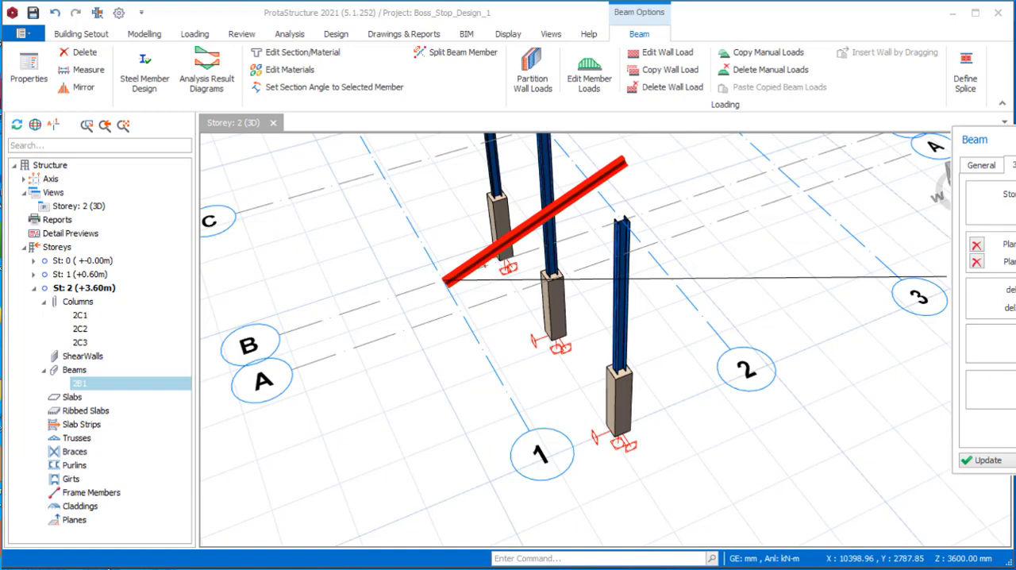
{"action": "left_click", "coordinate": [996, 465]}
{"action": "scroll", "coordinate": [556, 428], "scroll_direction": "down", "scroll_amount": 2}
{"action": "middle_click_drag", "start_coordinate": [562, 429], "coordinate": [514, 337]}
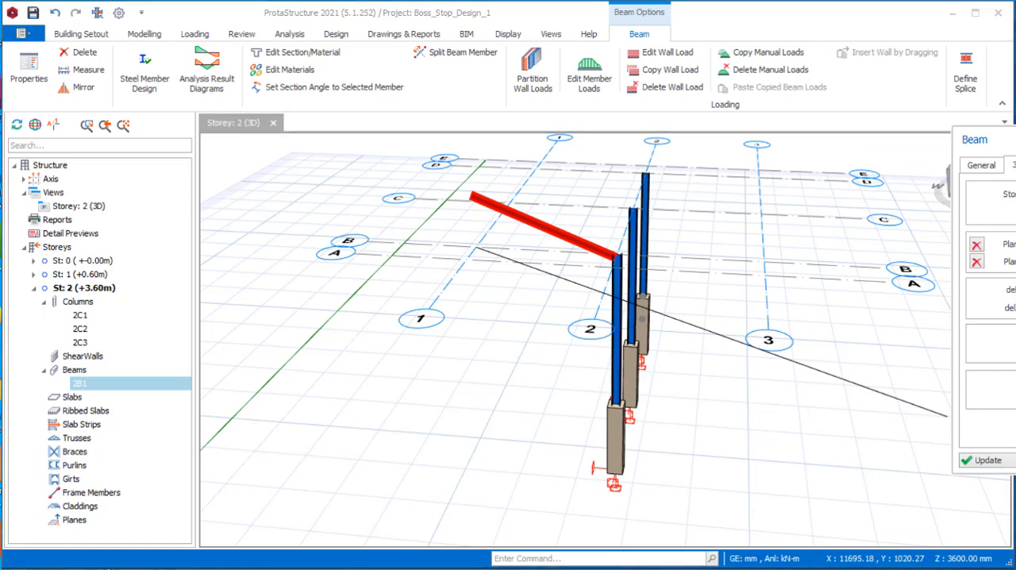
{"action": "left_click", "coordinate": [988, 463]}
{"action": "mouse_move", "coordinate": [500, 325]}
{"action": "middle_mouse_down"}
{"action": "mouse_move", "coordinate": [595, 302]}
{"action": "mouse_move", "coordinate": [504, 310]}
{"action": "mouse_move", "coordinate": [490, 286]}
{"action": "mouse_move", "coordinate": [544, 347]}
{"action": "mouse_move", "coordinate": [483, 423]}
{"action": "mouse_move", "coordinate": [491, 313]}
{"action": "middle_mouse_up"}
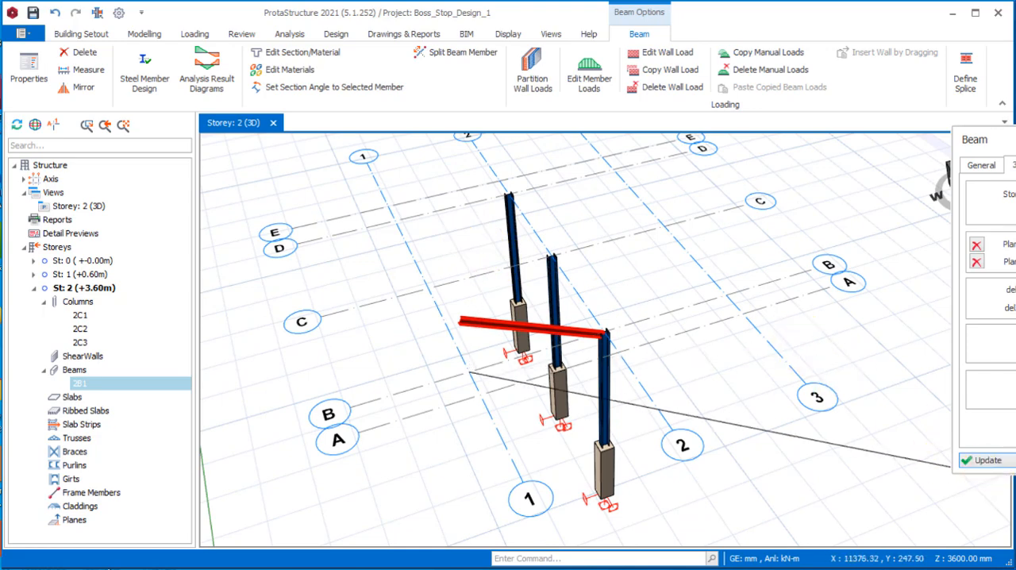
{"action": "key", "text": "Escape"}
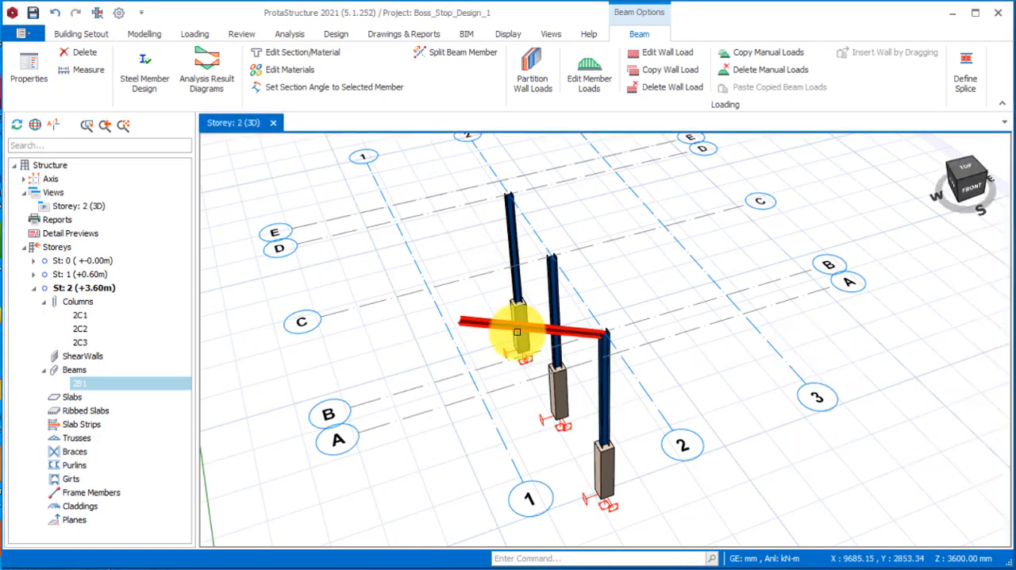
Insert a second steel beam along axis C from the top of the axis 2 column to axis 1, sloped like the first.
{"action": "scroll", "coordinate": [730, 362], "scroll_direction": "up", "scroll_amount": 3}
{"action": "scroll", "coordinate": [727, 377], "scroll_direction": "down", "scroll_amount": 6}
{"action": "middle_click_drag", "start_coordinate": [677, 398], "coordinate": [658, 381]}
{"action": "scroll", "coordinate": [588, 403], "scroll_direction": "up", "scroll_amount": 5}
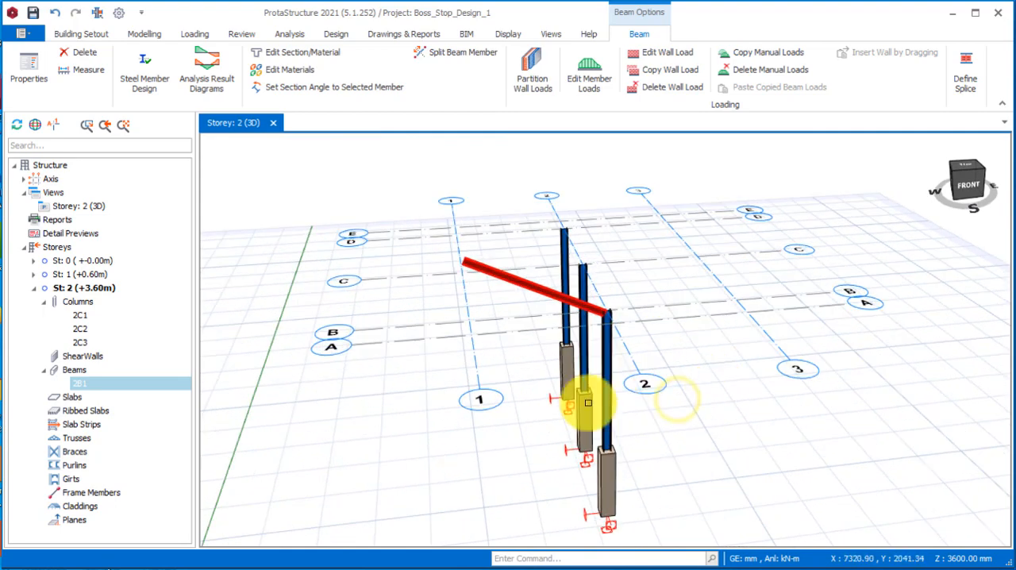
{"action": "scroll", "coordinate": [603, 394], "scroll_direction": "down", "scroll_amount": 2}
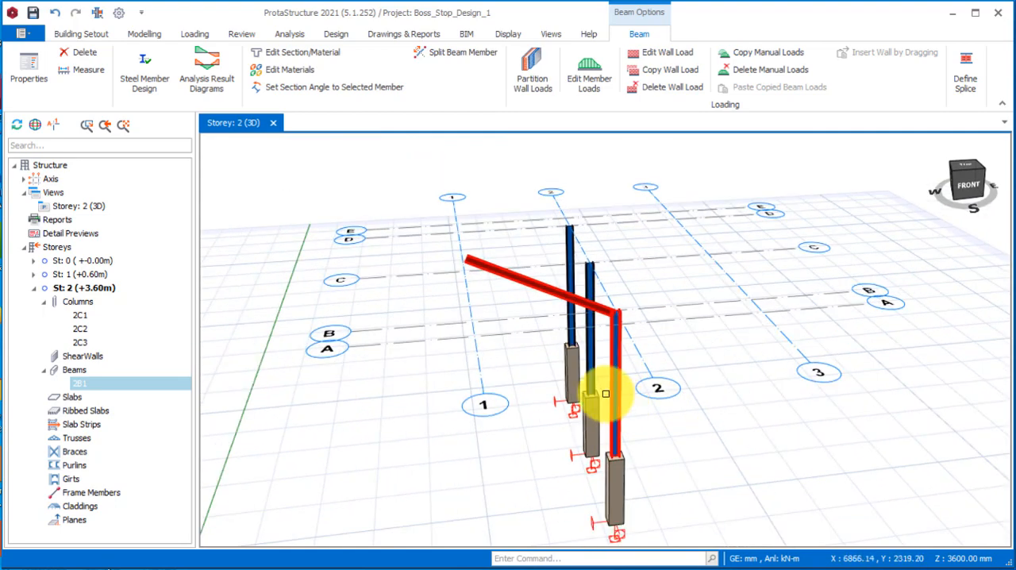
{"action": "right_click", "coordinate": [526, 282]}
{"action": "left_click", "coordinate": [539, 62]}
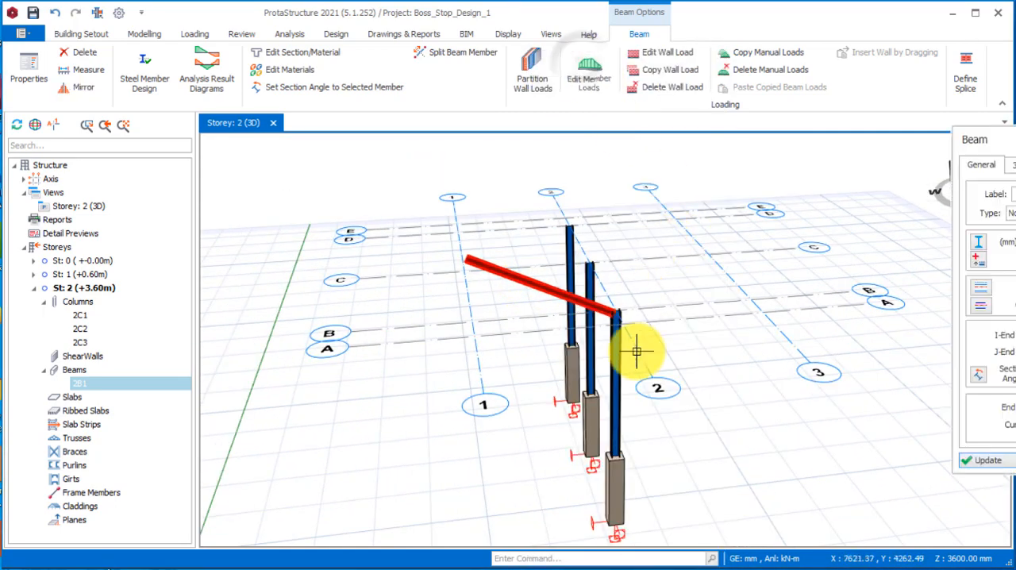
{"action": "scroll", "coordinate": [640, 421], "scroll_direction": "down", "scroll_amount": 4}
{"action": "scroll", "coordinate": [620, 285], "scroll_direction": "up", "scroll_amount": 3}
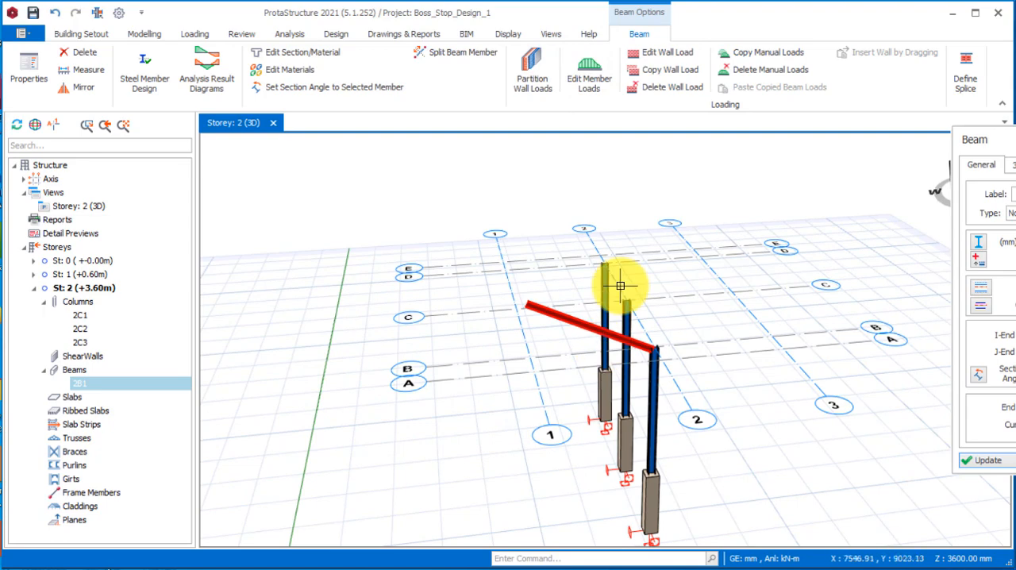
{"action": "left_click", "coordinate": [508, 302]}
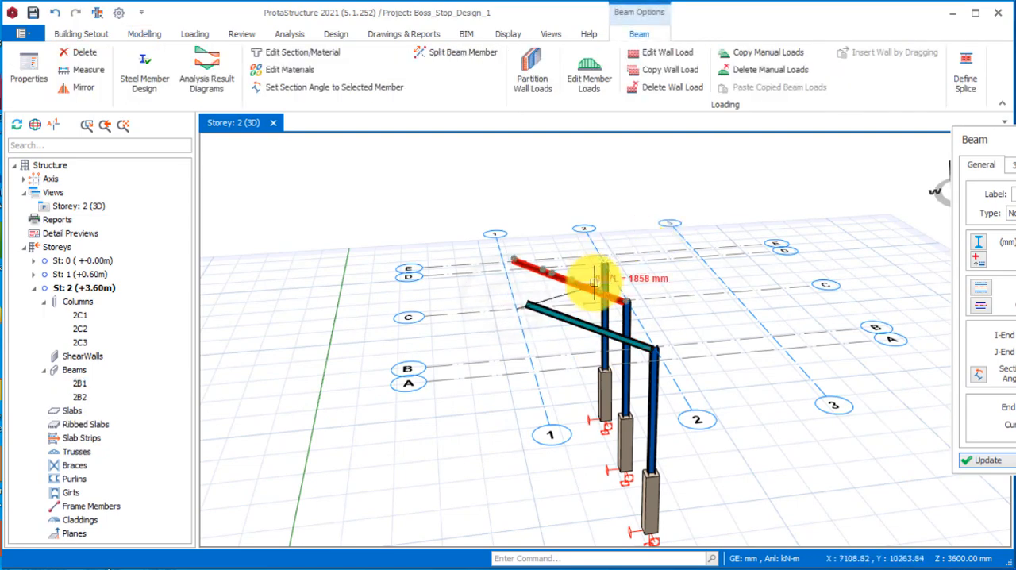
Insert a third sloped steel beam along axis D from the top of the axis 2 column to axis 1.
{"action": "middle_click_drag", "start_coordinate": [622, 370], "coordinate": [612, 382]}
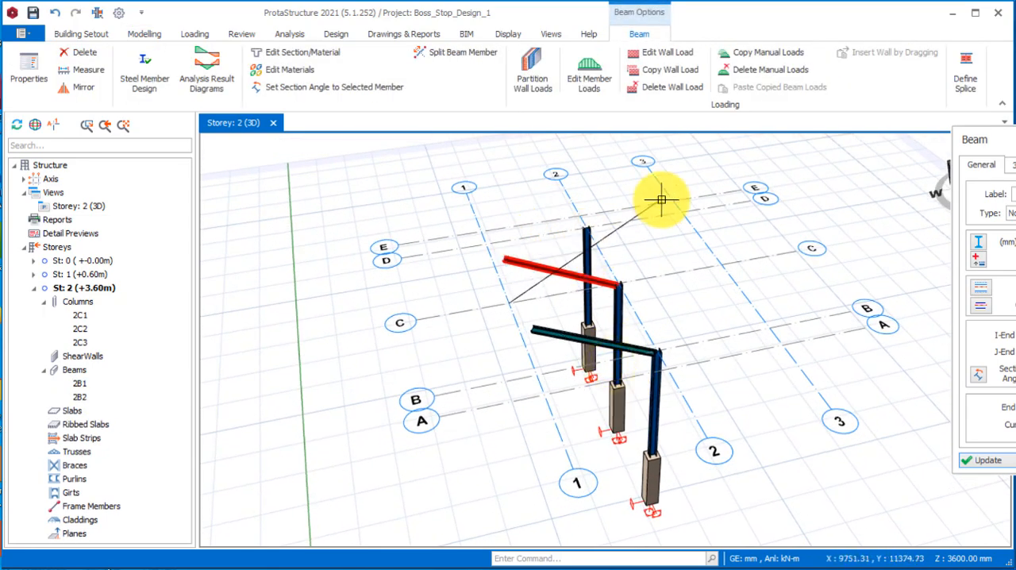
{"action": "scroll", "coordinate": [553, 229], "scroll_direction": "up", "scroll_amount": 2}
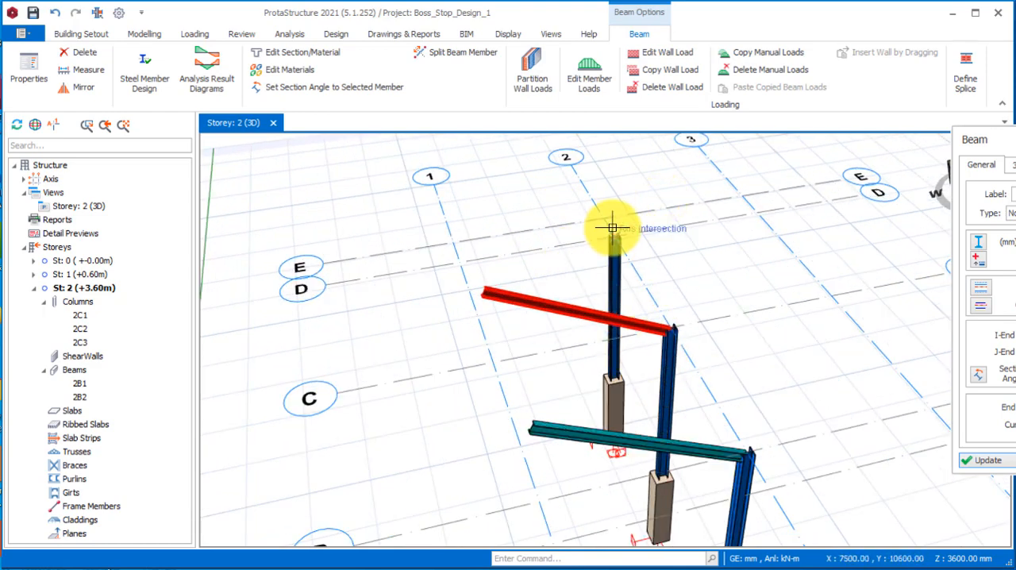
{"action": "scroll", "coordinate": [611, 230], "scroll_direction": "down", "scroll_amount": 2}
{"action": "left_click", "coordinate": [509, 248]}
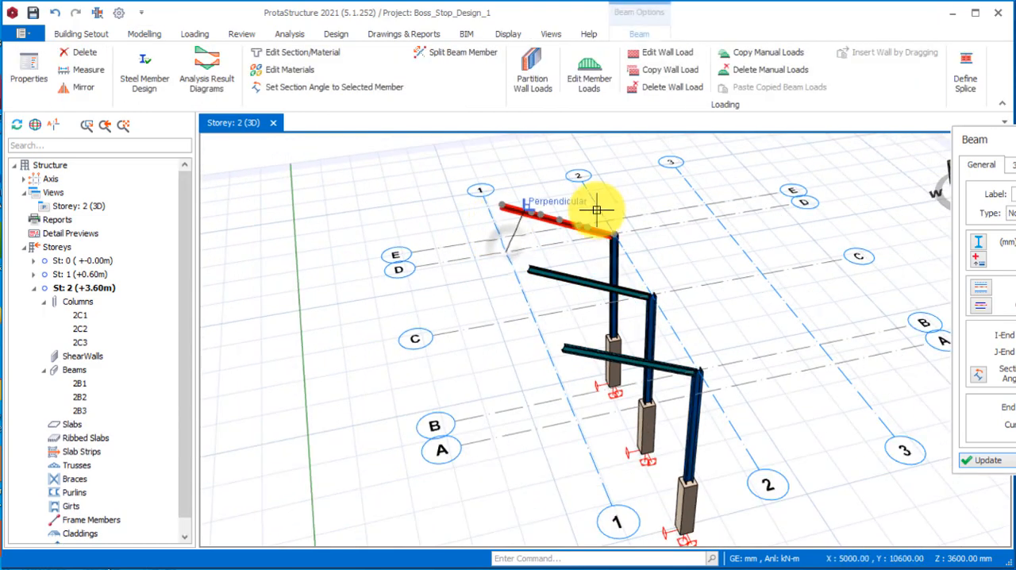
Examine the three sloping roof beams and their column connections in 3D from several angles and distances.
{"action": "mouse_move", "coordinate": [640, 301]}
{"action": "middle_mouse_down"}
{"action": "mouse_move", "coordinate": [607, 347]}
{"action": "mouse_move", "coordinate": [594, 336]}
{"action": "mouse_move", "coordinate": [589, 345]}
{"action": "mouse_move", "coordinate": [683, 354]}
{"action": "mouse_move", "coordinate": [664, 367]}
{"action": "mouse_move", "coordinate": [637, 370]}
{"action": "mouse_move", "coordinate": [669, 233]}
{"action": "middle_mouse_up"}
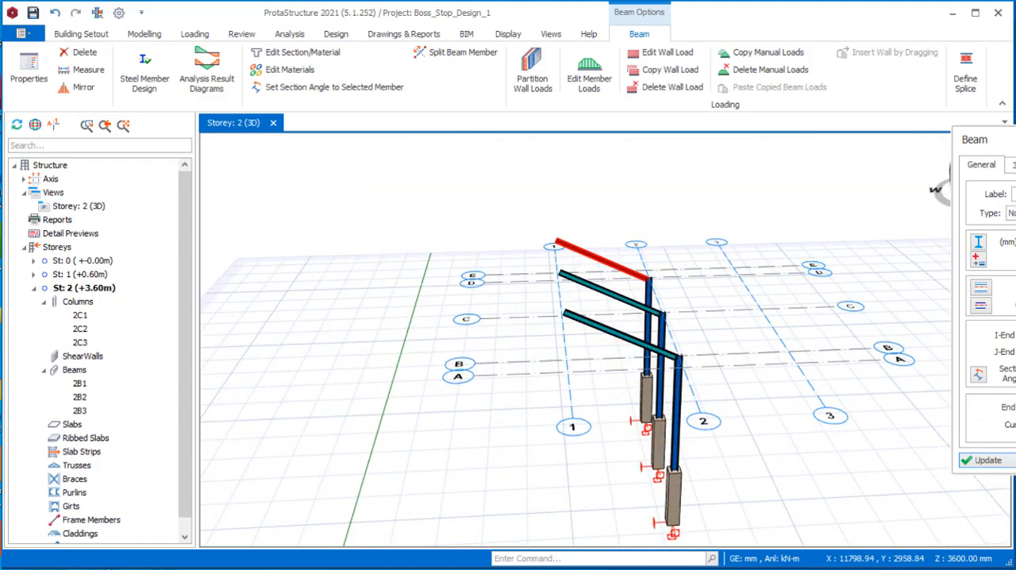
{"action": "left_click", "coordinate": [639, 426]}
{"action": "mouse_move", "coordinate": [686, 295]}
{"action": "middle_mouse_down"}
{"action": "mouse_move", "coordinate": [751, 384]}
{"action": "mouse_move", "coordinate": [680, 390]}
{"action": "mouse_move", "coordinate": [564, 358]}
{"action": "mouse_move", "coordinate": [531, 362]}
{"action": "mouse_move", "coordinate": [778, 374]}
{"action": "mouse_move", "coordinate": [716, 384]}
{"action": "middle_mouse_up"}
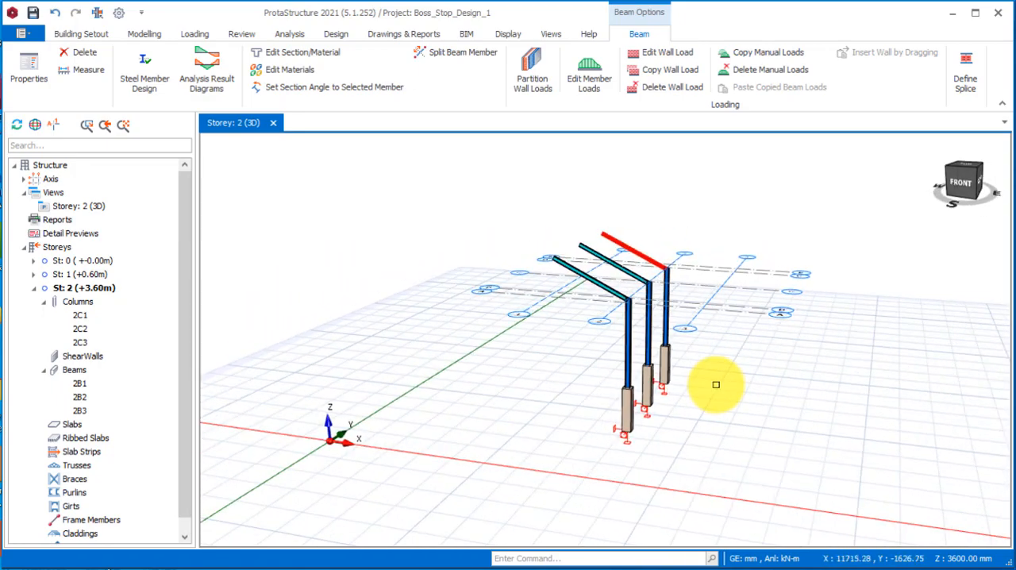
{"action": "scroll", "coordinate": [650, 247], "scroll_direction": "up", "scroll_amount": 3}
{"action": "scroll", "coordinate": [566, 449], "scroll_direction": "down", "scroll_amount": 2}
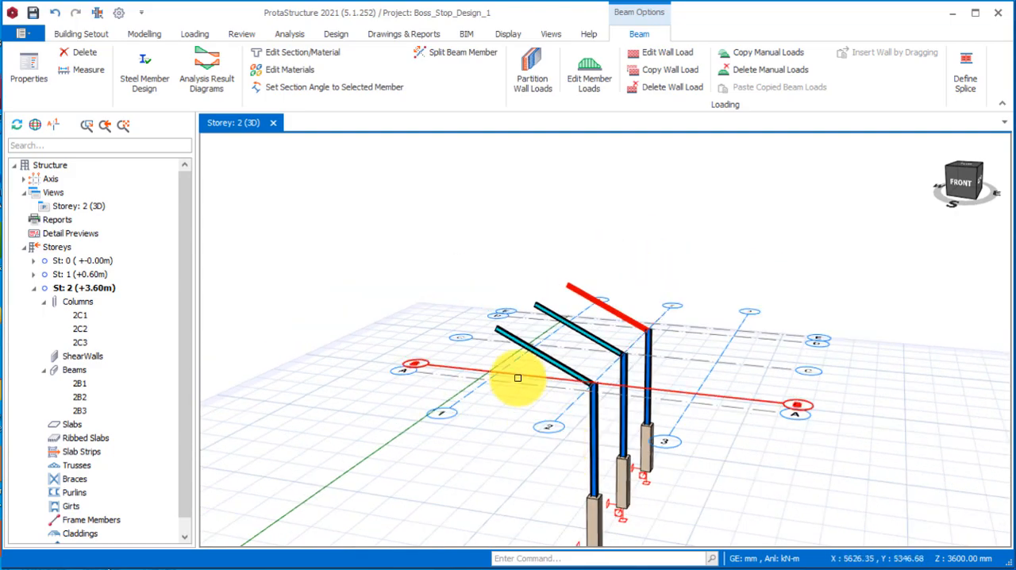
{"action": "scroll", "coordinate": [567, 355], "scroll_direction": "down", "scroll_amount": 2}
{"action": "middle_click_drag", "start_coordinate": [602, 479], "coordinate": [591, 356]}
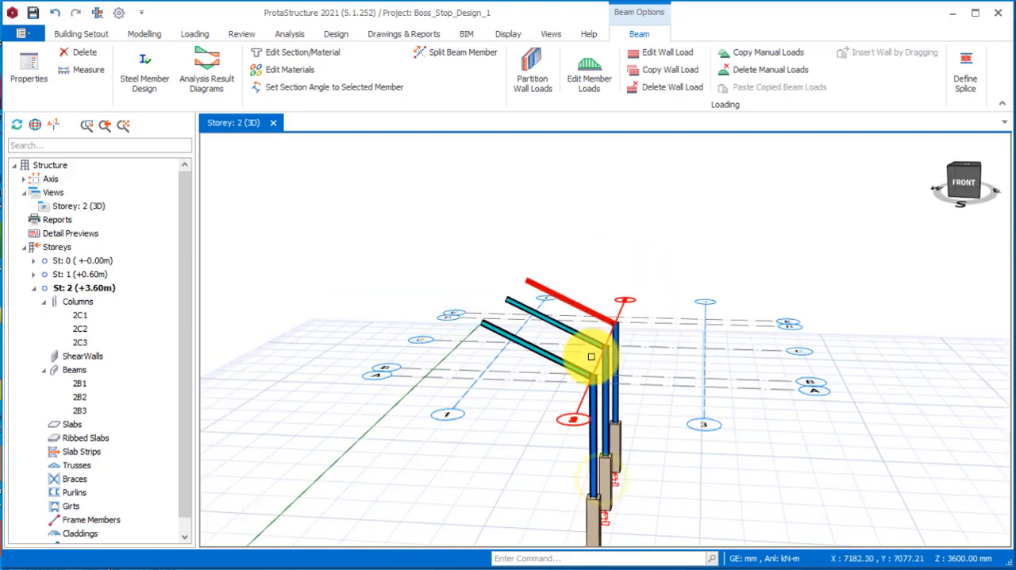
{"action": "mouse_move", "coordinate": [580, 297]}
{"action": "middle_mouse_down"}
{"action": "mouse_move", "coordinate": [494, 465]}
{"action": "mouse_move", "coordinate": [460, 460]}
{"action": "mouse_move", "coordinate": [440, 433]}
{"action": "middle_mouse_up"}
{"action": "scroll", "coordinate": [456, 296], "scroll_direction": "up", "scroll_amount": 3}
{"action": "scroll", "coordinate": [446, 294], "scroll_direction": "down", "scroll_amount": 2}
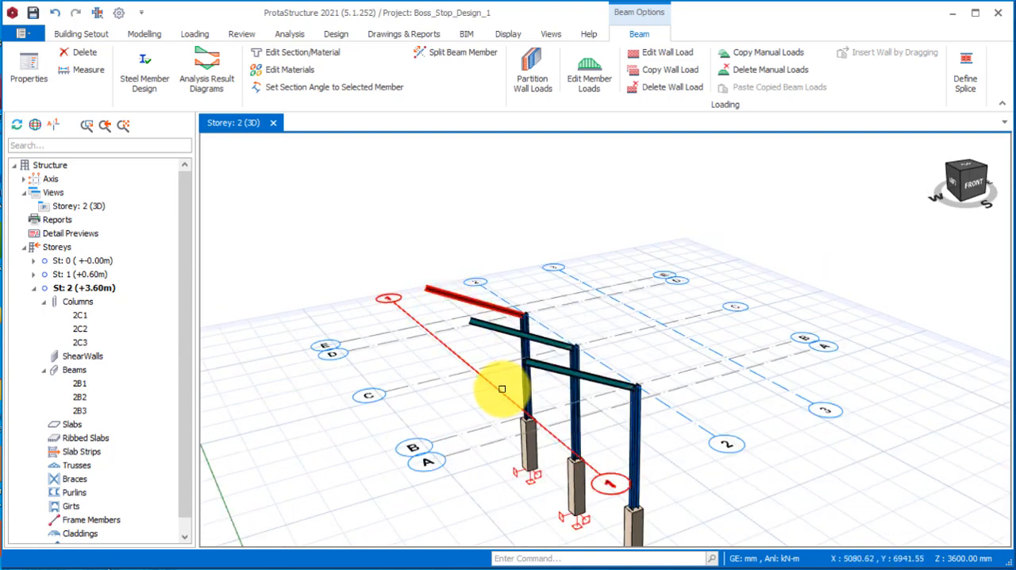
Mirror all three sloping roof beams about axis 2, using S as the trailing letter for the mirrored beams.
{"action": "left_click", "coordinate": [495, 333]}
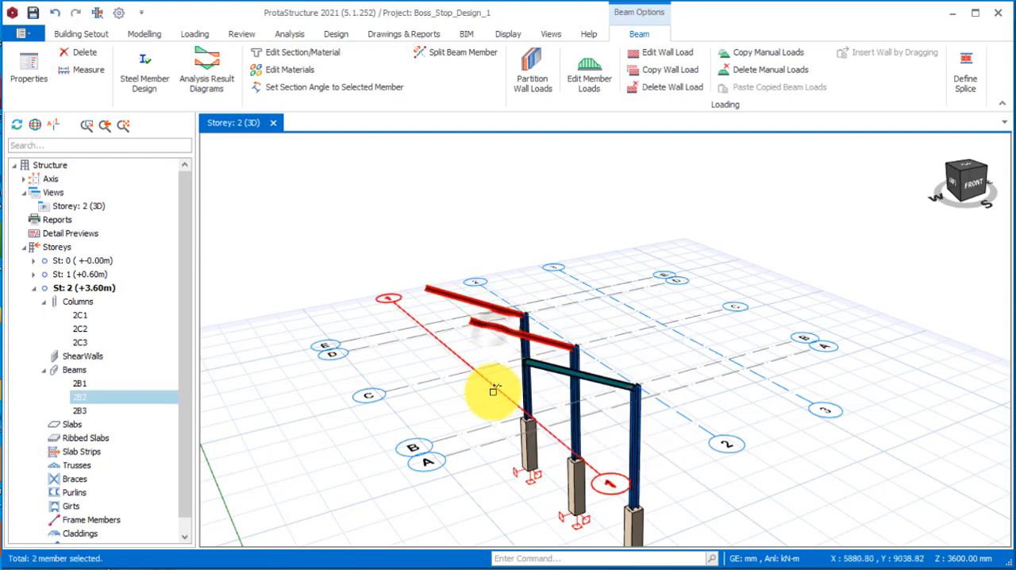
{"action": "left_click", "coordinate": [546, 373]}
{"action": "scroll", "coordinate": [555, 381], "scroll_direction": "down", "scroll_amount": 2}
{"action": "mouse_move", "coordinate": [566, 363]}
{"action": "middle_mouse_down"}
{"action": "mouse_move", "coordinate": [611, 374]}
{"action": "mouse_move", "coordinate": [585, 257]}
{"action": "middle_mouse_up"}
{"action": "right_click", "coordinate": [593, 227]}
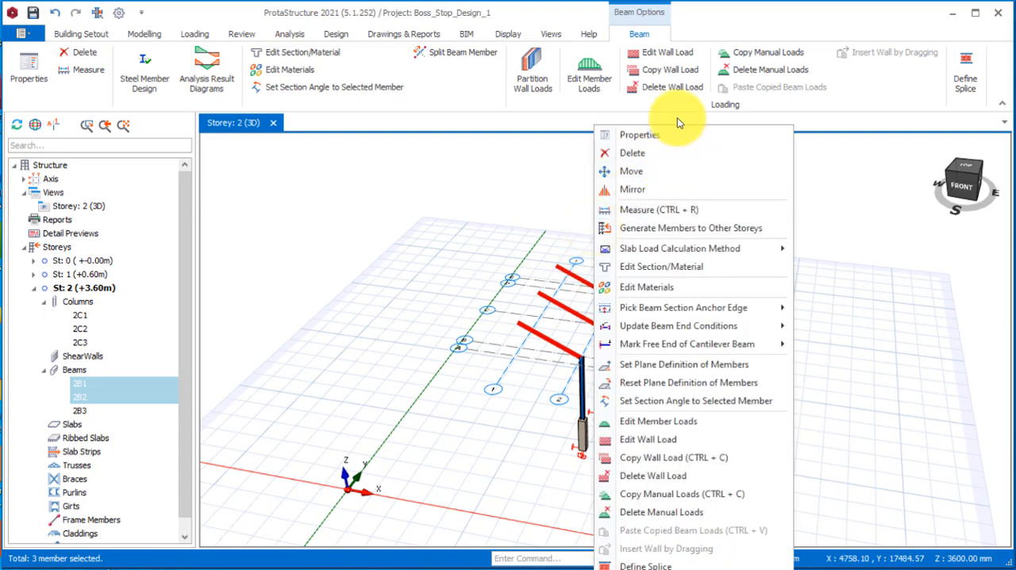
{"action": "left_click", "coordinate": [641, 198]}
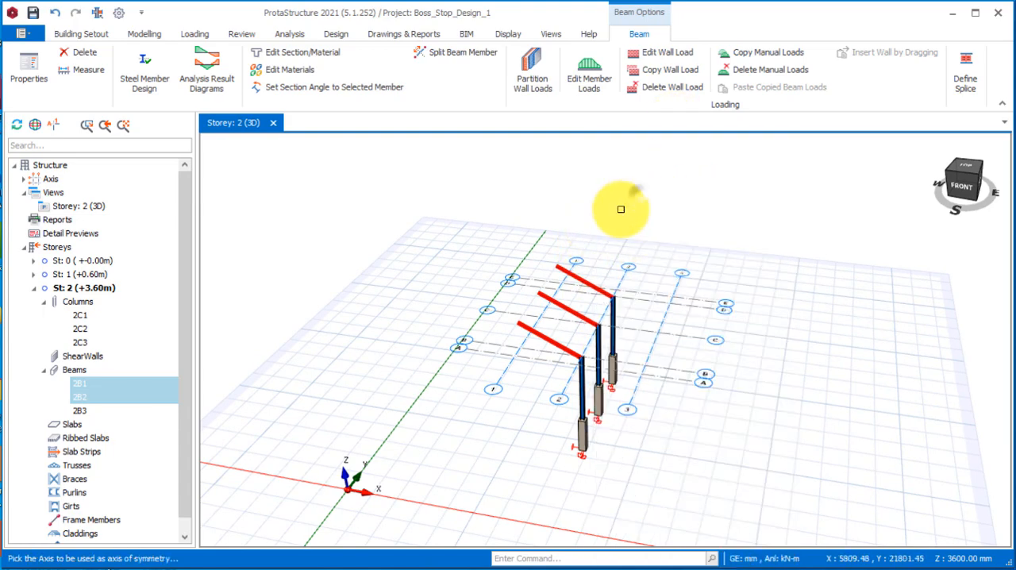
{"action": "scroll", "coordinate": [595, 452], "scroll_direction": "up", "scroll_amount": 4}
{"action": "scroll", "coordinate": [636, 264], "scroll_direction": "up", "scroll_amount": 4}
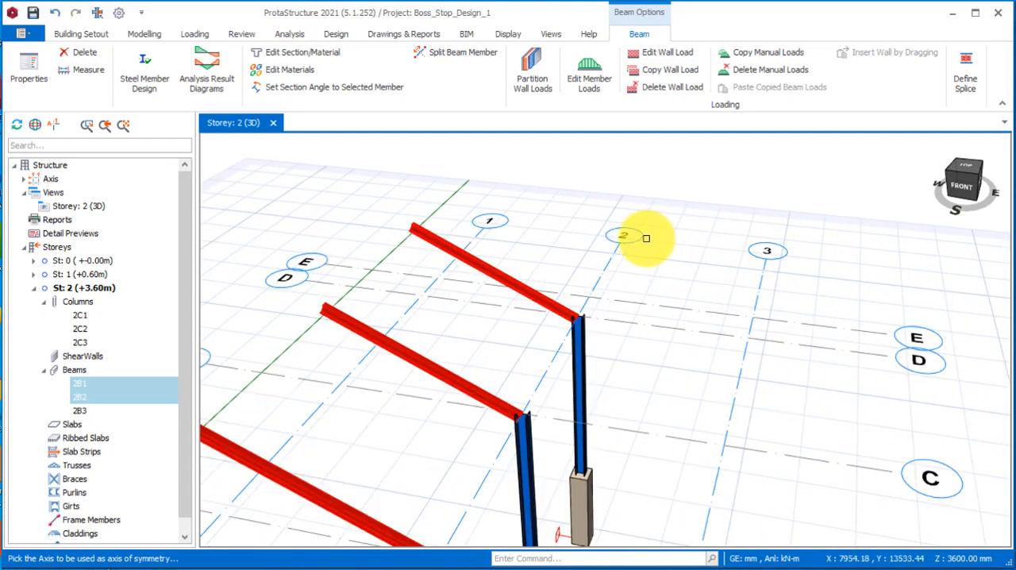
{"action": "scroll", "coordinate": [612, 236], "scroll_direction": "down", "scroll_amount": 4}
{"action": "scroll", "coordinate": [617, 247], "scroll_direction": "down", "scroll_amount": 2}
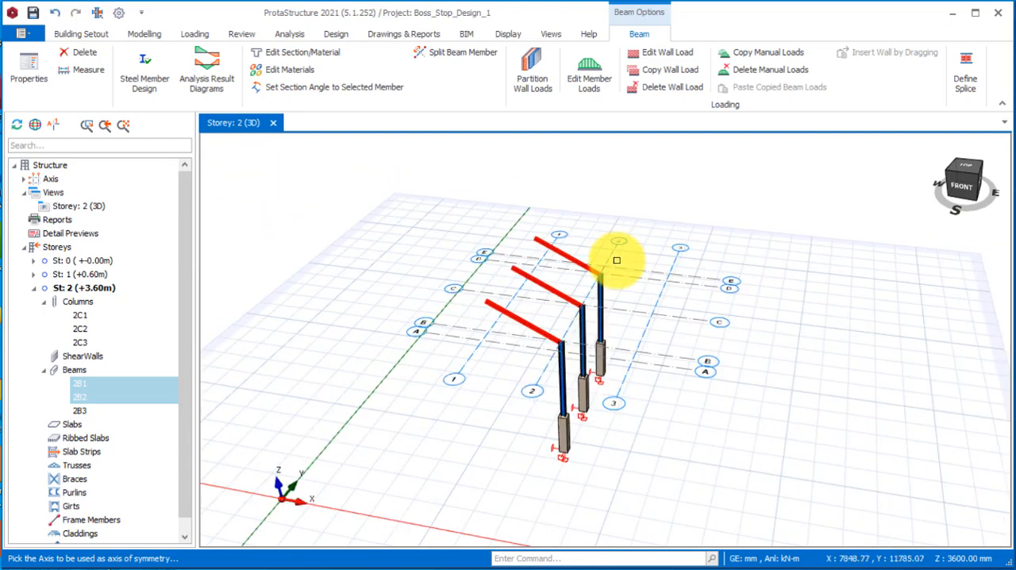
{"action": "left_click", "coordinate": [611, 254]}
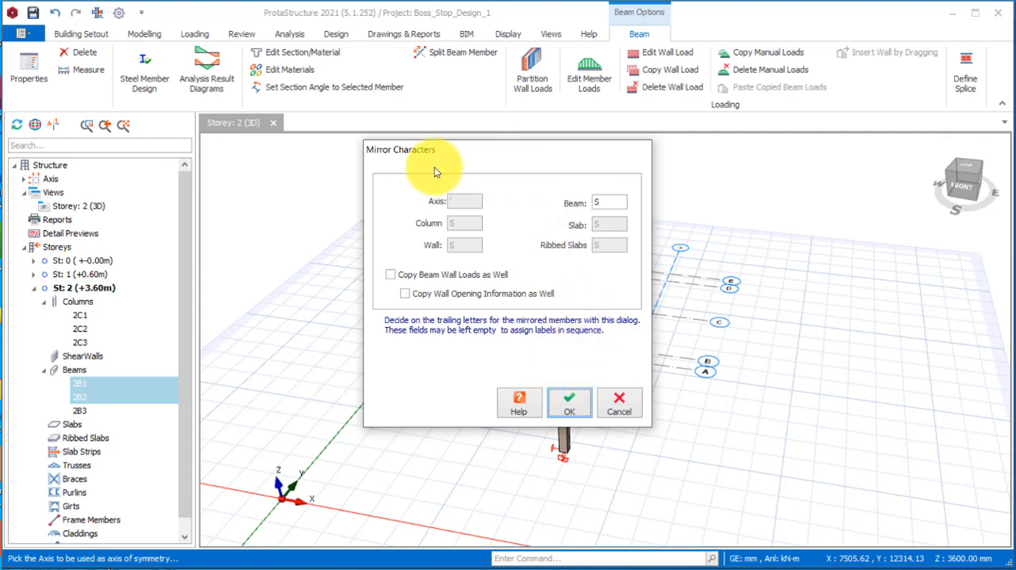
{"action": "left_click_drag", "start_coordinate": [498, 153], "coordinate": [796, 153]}
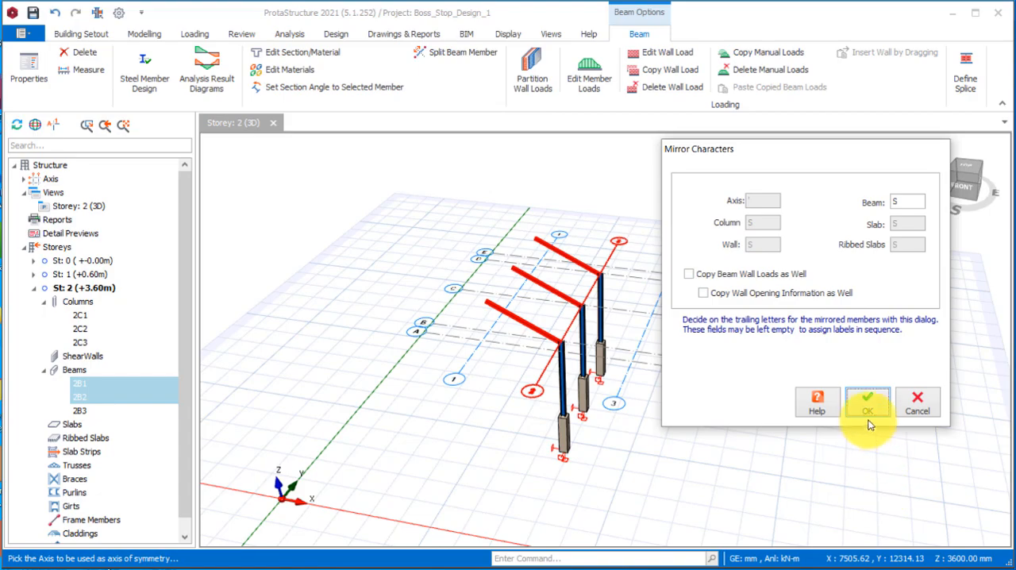
{"action": "left_click", "coordinate": [868, 415]}
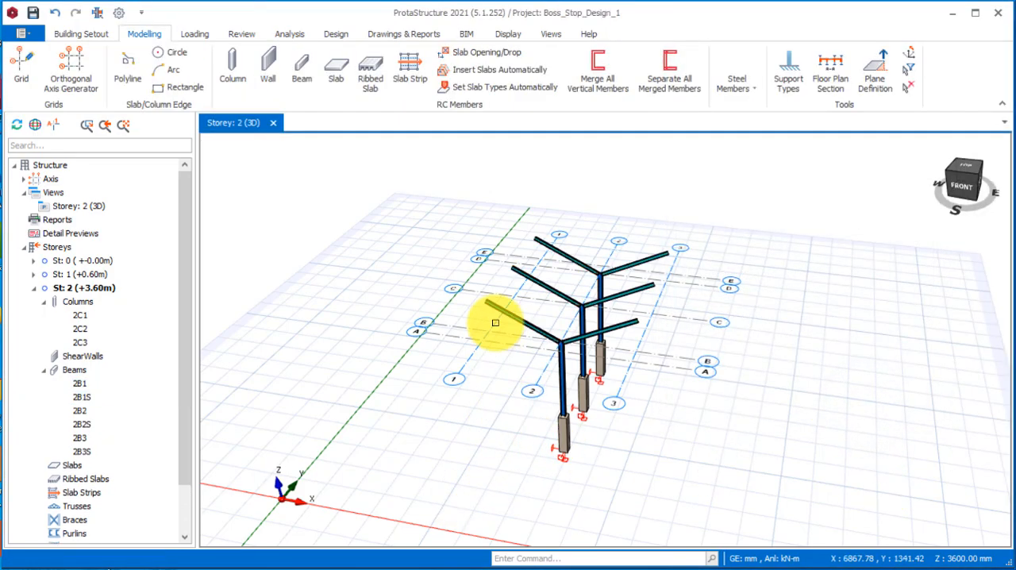
Place a steel truss along axis B from axis 1 to axis 3, bringing up its generator settings.
{"action": "mouse_move", "coordinate": [560, 317]}
{"action": "middle_mouse_down"}
{"action": "mouse_move", "coordinate": [483, 375]}
{"action": "mouse_move", "coordinate": [576, 341]}
{"action": "mouse_move", "coordinate": [721, 350]}
{"action": "mouse_move", "coordinate": [590, 374]}
{"action": "mouse_move", "coordinate": [483, 363]}
{"action": "mouse_move", "coordinate": [578, 302]}
{"action": "middle_mouse_up"}
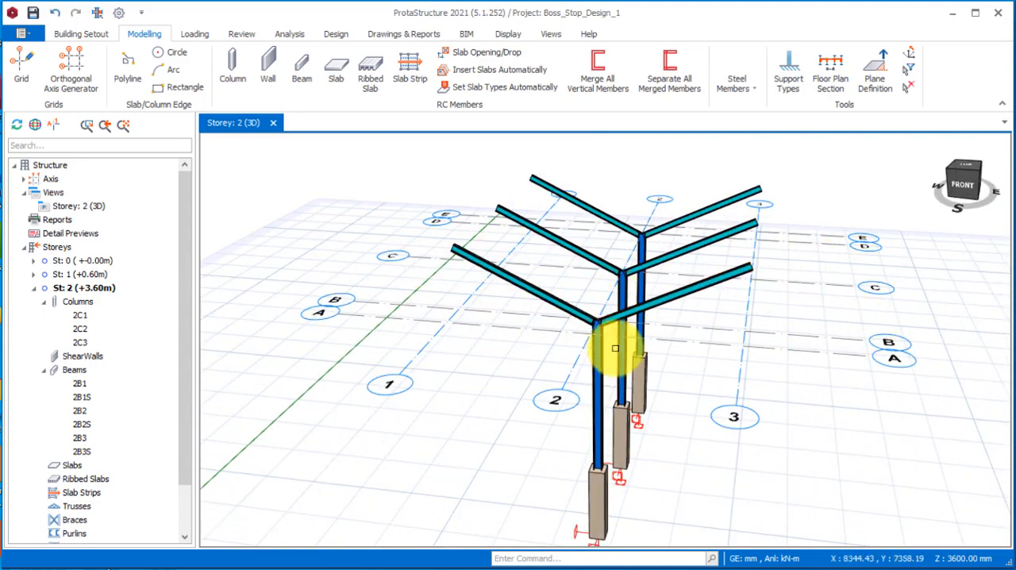
{"action": "scroll", "coordinate": [481, 331], "scroll_direction": "down", "scroll_amount": 2}
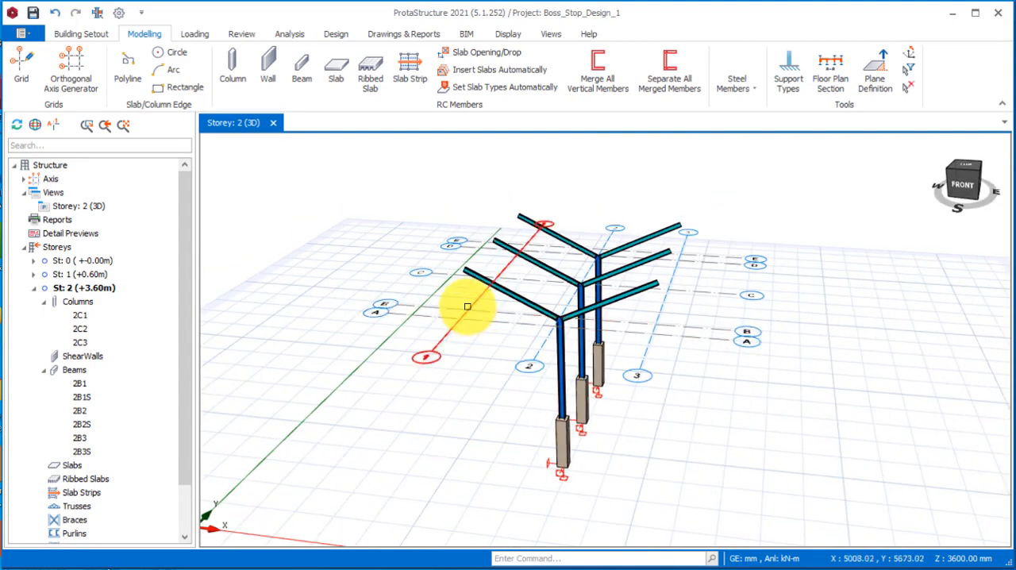
{"action": "mouse_move", "coordinate": [442, 404]}
{"action": "middle_mouse_down"}
{"action": "mouse_move", "coordinate": [503, 408]}
{"action": "mouse_move", "coordinate": [540, 394]}
{"action": "mouse_move", "coordinate": [494, 390]}
{"action": "mouse_move", "coordinate": [553, 302]}
{"action": "middle_mouse_up"}
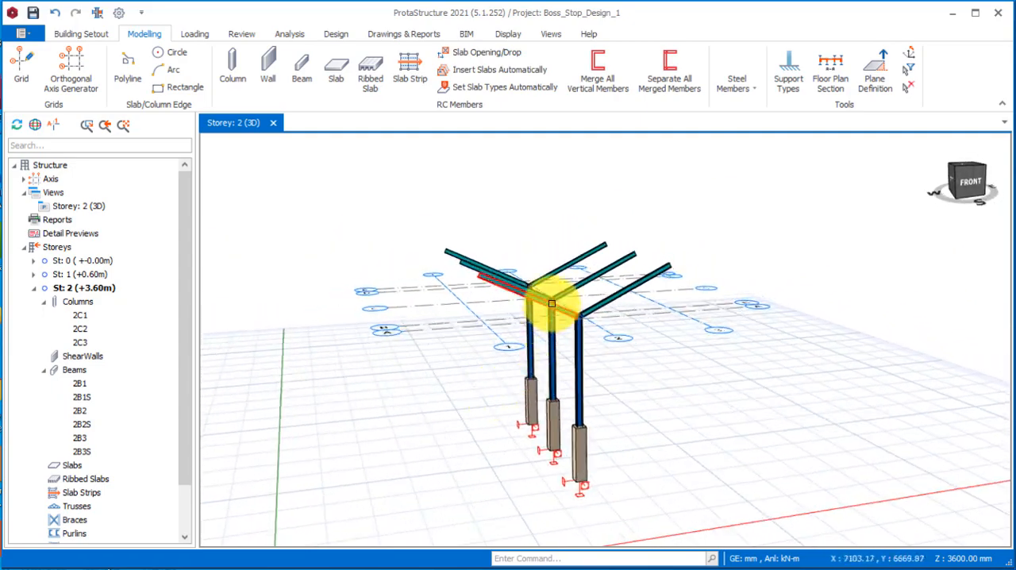
{"action": "scroll", "coordinate": [553, 301], "scroll_direction": "up", "scroll_amount": 2}
{"action": "middle_click_drag", "start_coordinate": [557, 396], "coordinate": [595, 416]}
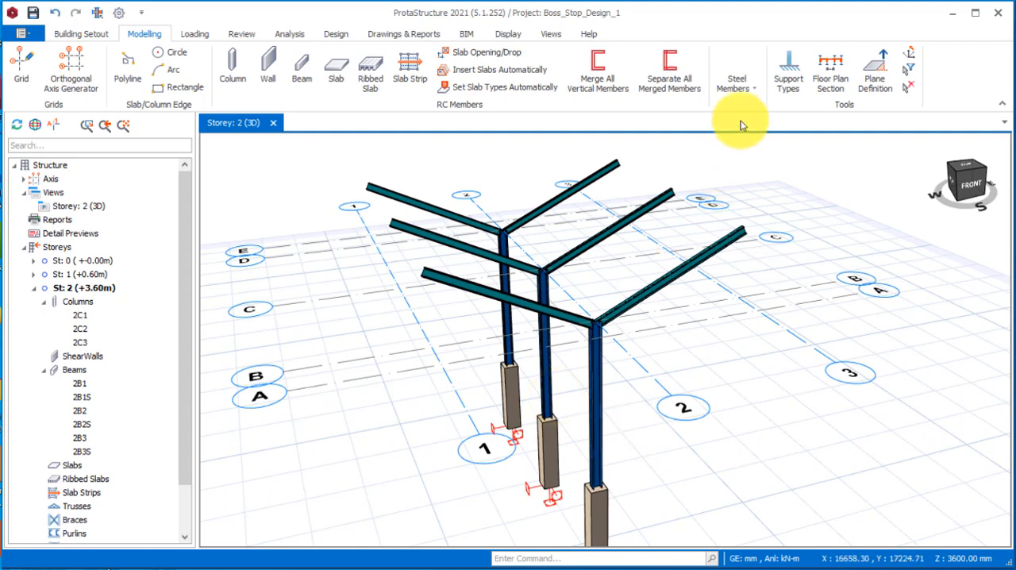
{"action": "left_click", "coordinate": [757, 89]}
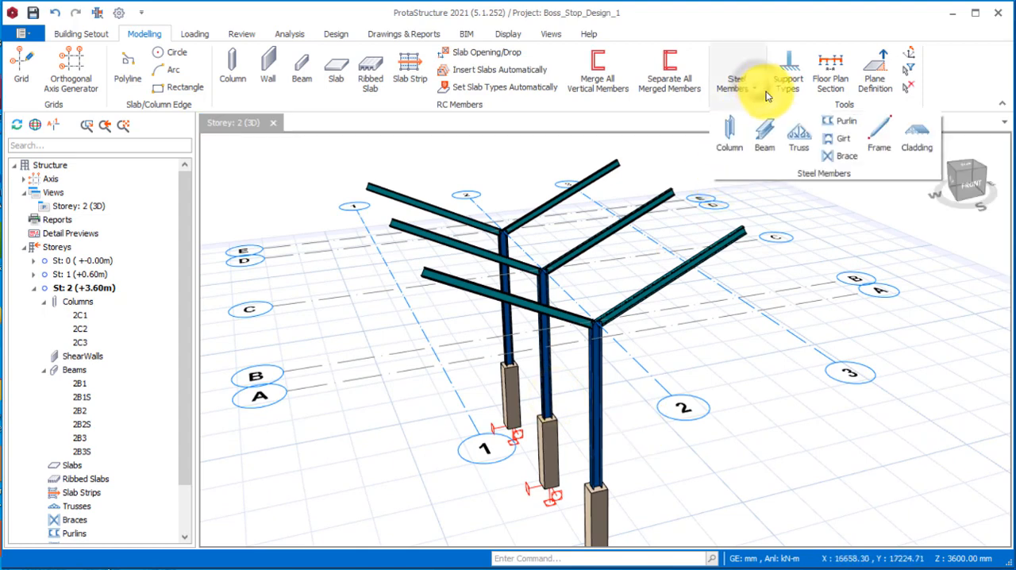
{"action": "left_click", "coordinate": [799, 140]}
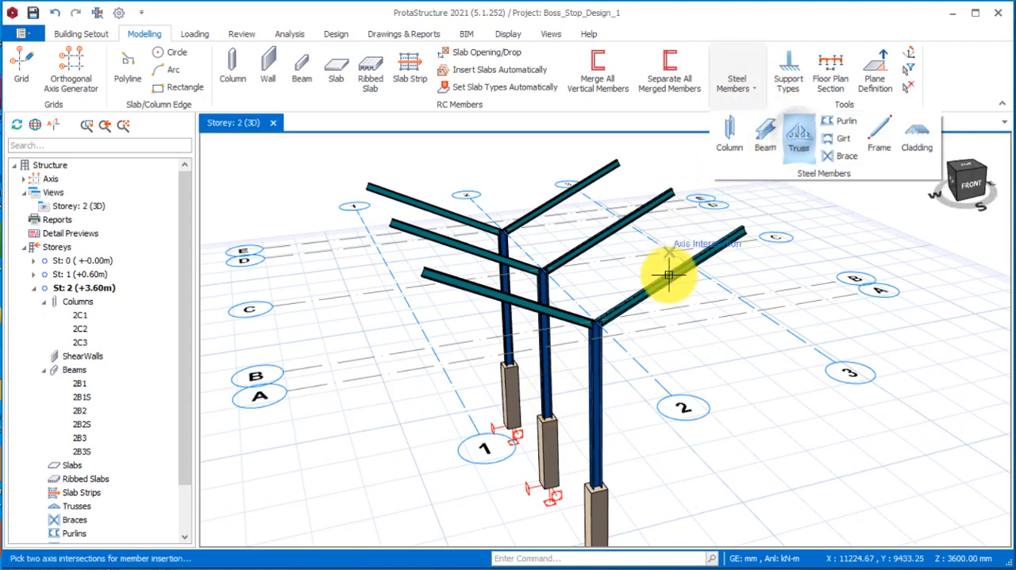
{"action": "left_click", "coordinate": [435, 342]}
{"action": "left_click", "coordinate": [739, 291]}
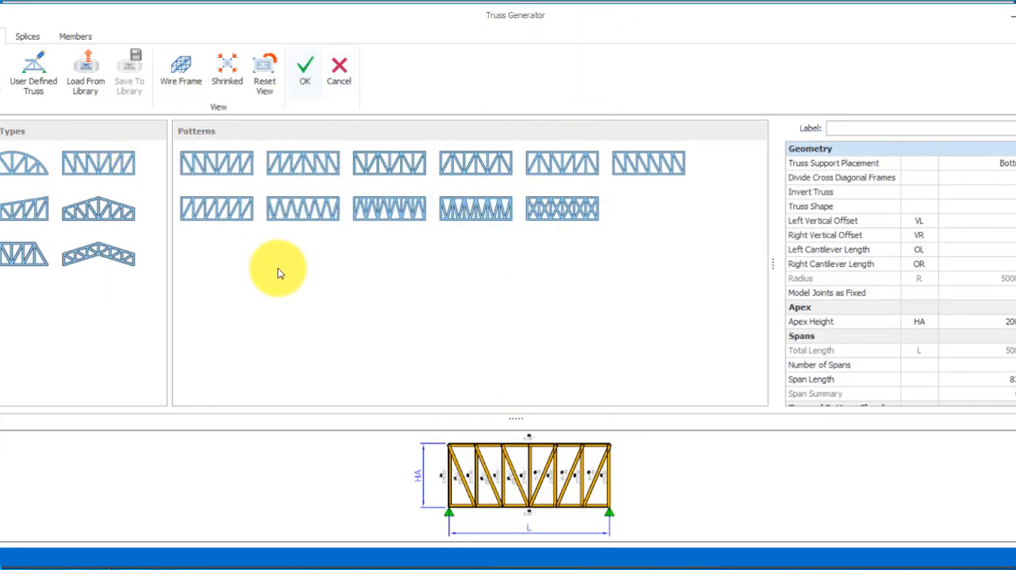
Choose the rectangular parallel-chord truss type with the first diagonal pattern and make its shape vertically curved.
{"action": "left_click", "coordinate": [110, 168]}
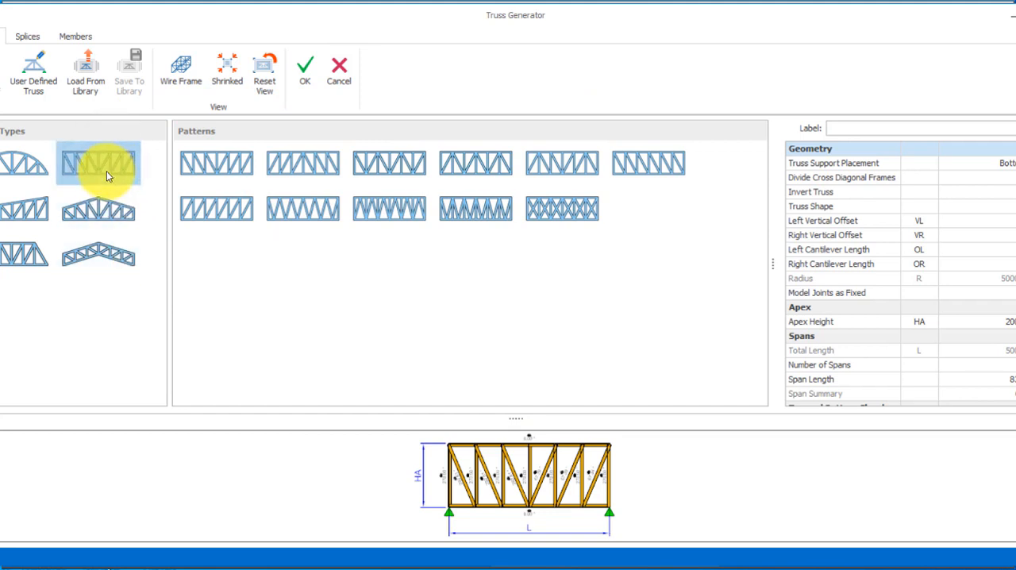
{"action": "left_click", "coordinate": [215, 164]}
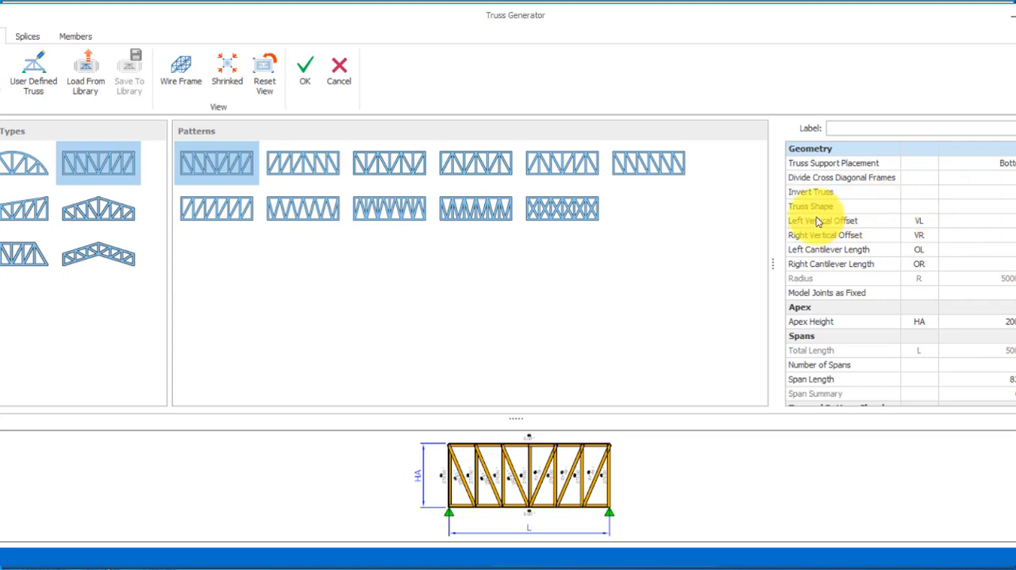
{"action": "left_click", "coordinate": [1009, 207]}
{"action": "left_click", "coordinate": [1004, 205]}
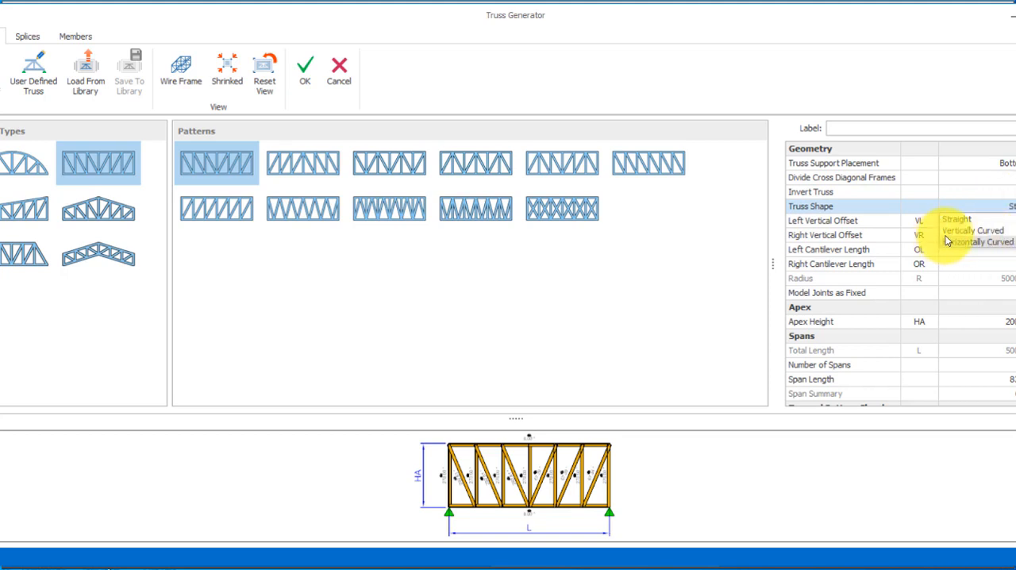
{"action": "left_click", "coordinate": [972, 230]}
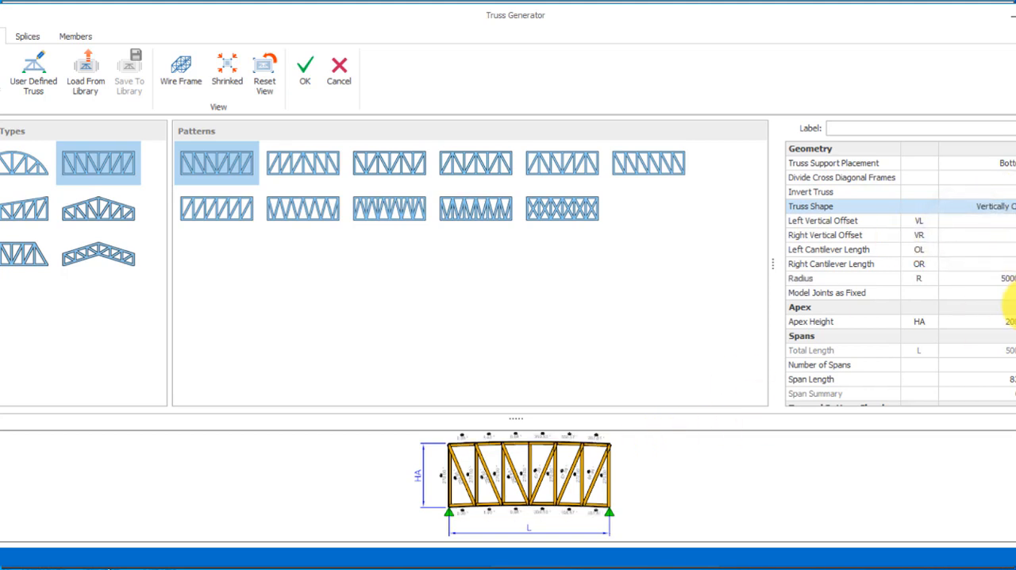
Set the curved truss's radius to 10000 mm and its apex height to 600 mm.
{"action": "left_click", "coordinate": [992, 278]}
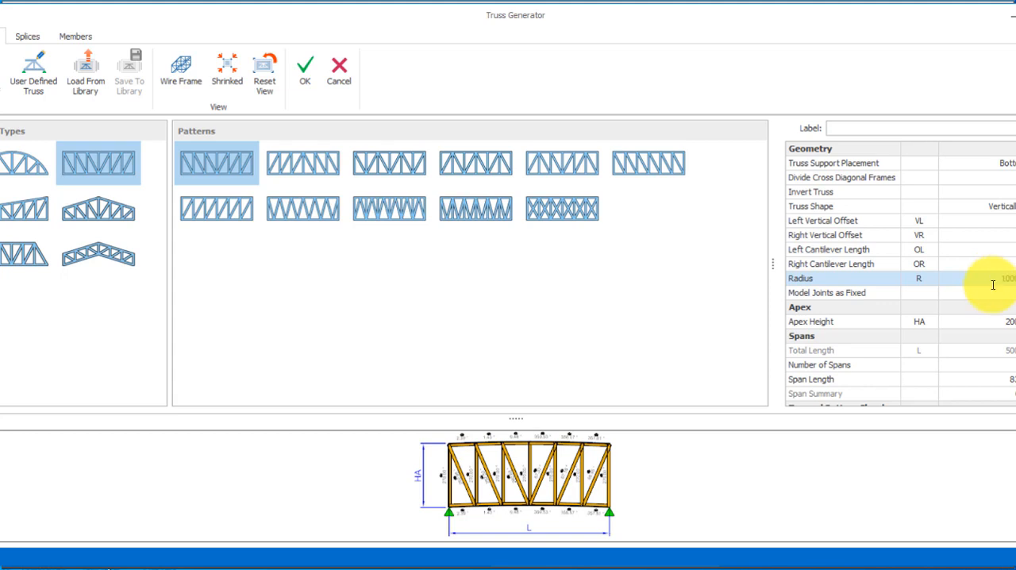
{"action": "left_click", "coordinate": [992, 325]}
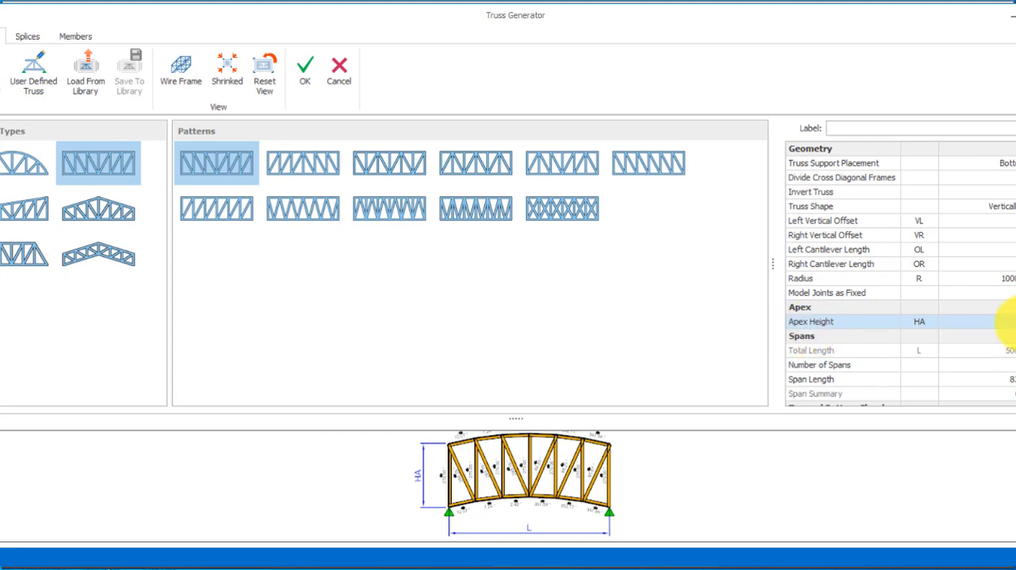
{"action": "left_click", "coordinate": [997, 364]}
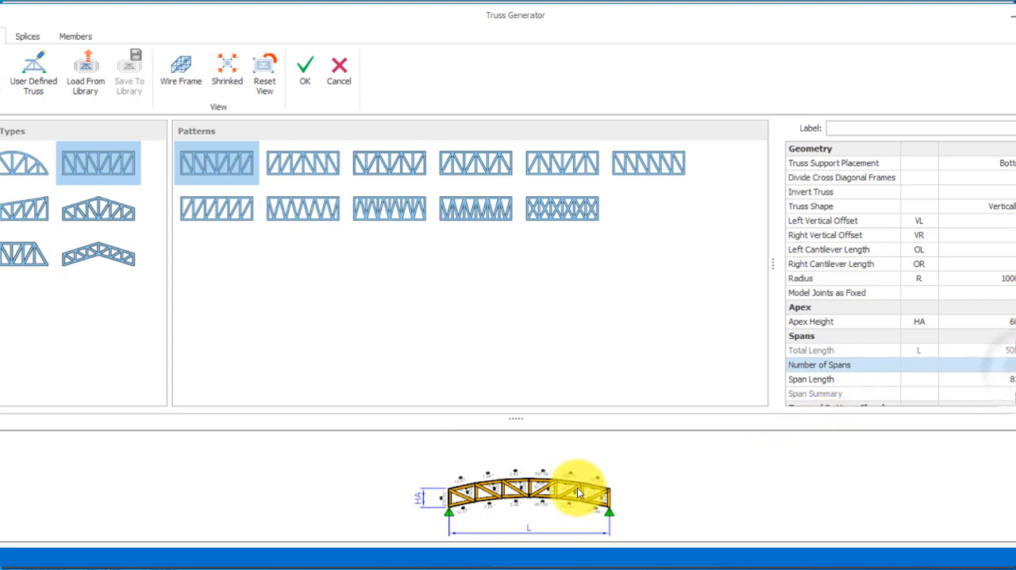
Try a radius of 5000 mm for the curved truss.
{"action": "left_click", "coordinate": [1003, 278]}
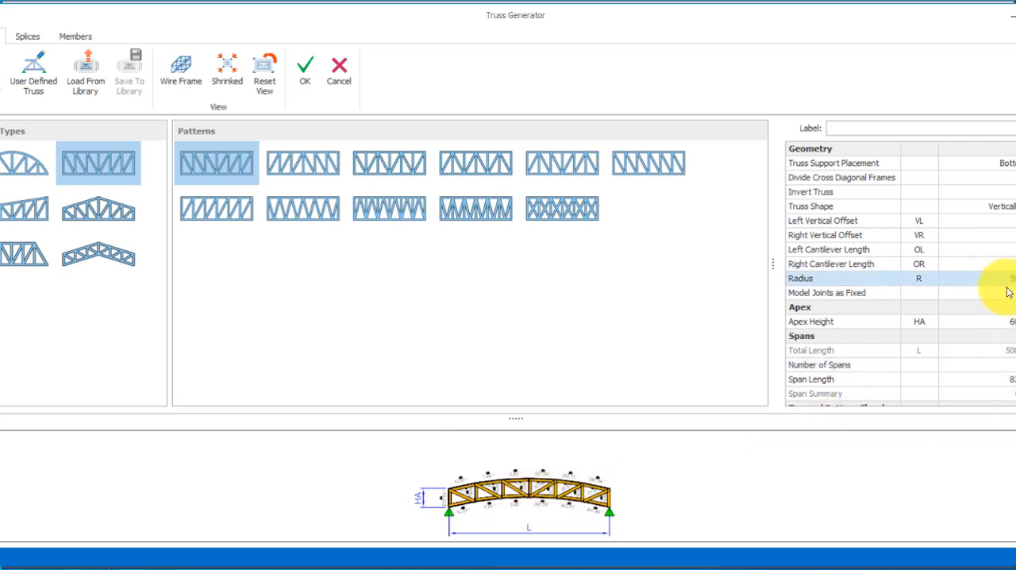
{"action": "left_click", "coordinate": [1012, 321]}
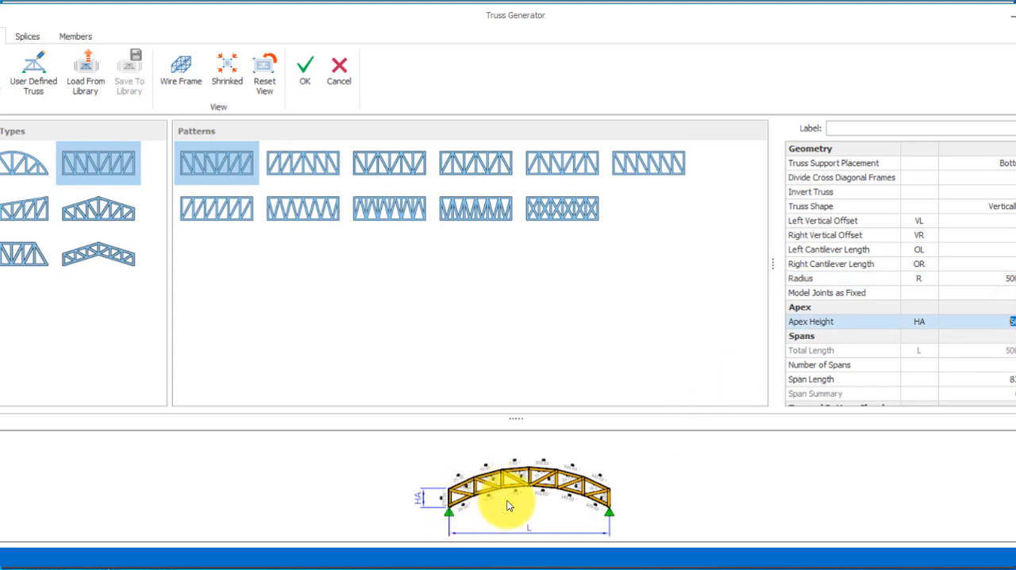
{"action": "left_click", "coordinate": [1010, 318]}
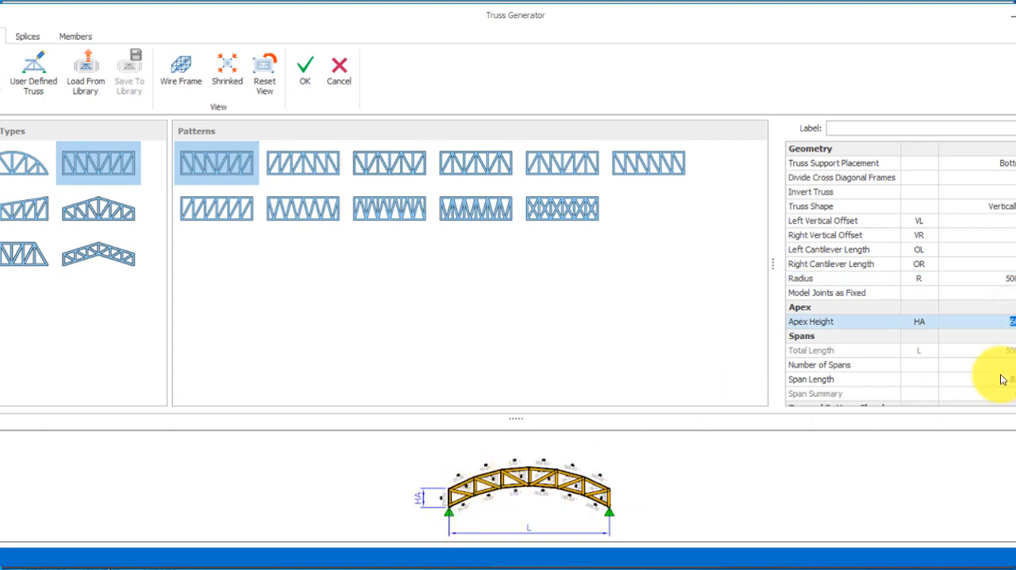
Set the curved truss's radius to 4000 mm.
{"action": "left_click", "coordinate": [1010, 279]}
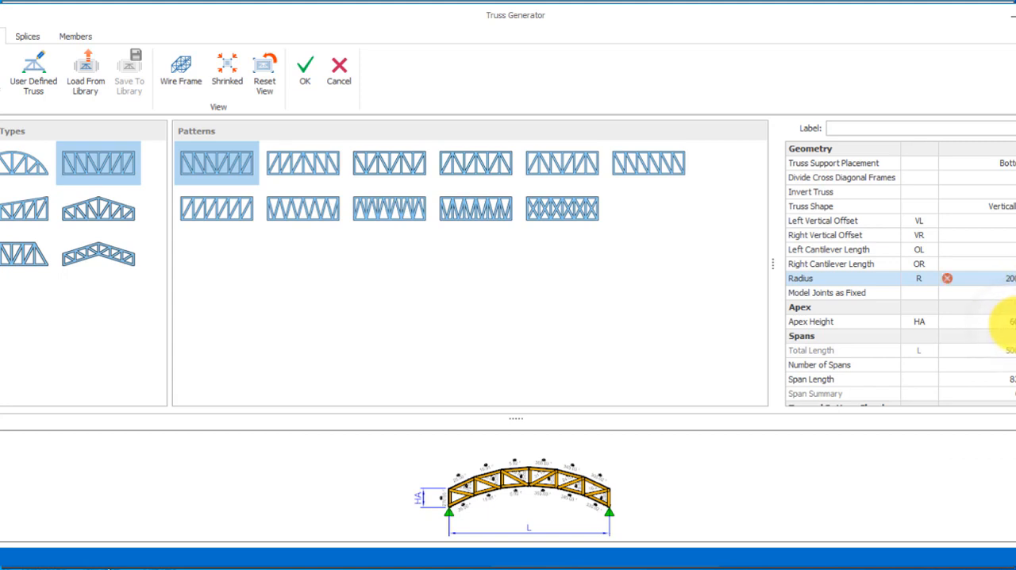
{"action": "left_click", "coordinate": [1007, 279]}
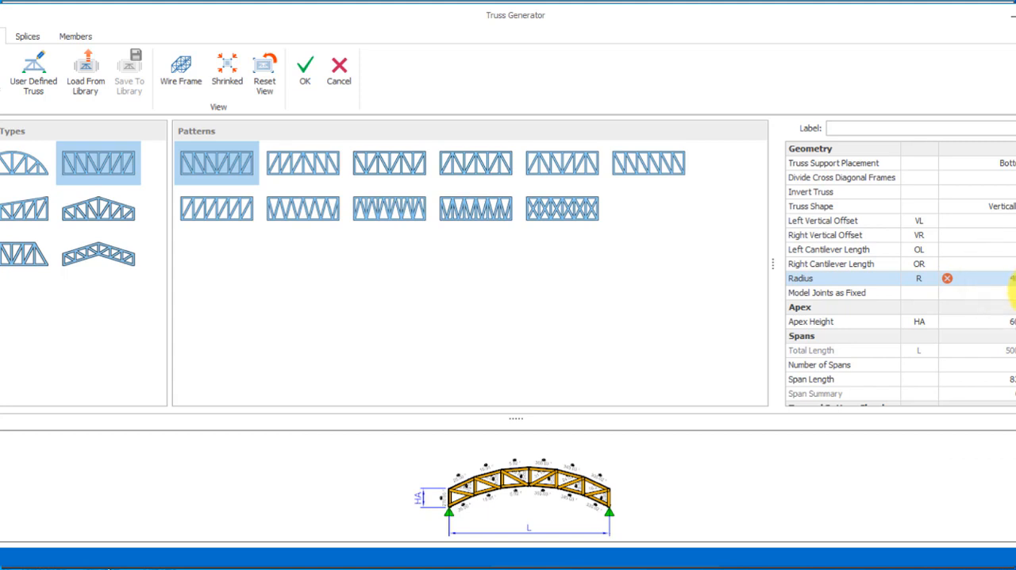
{"action": "left_click", "coordinate": [1006, 321]}
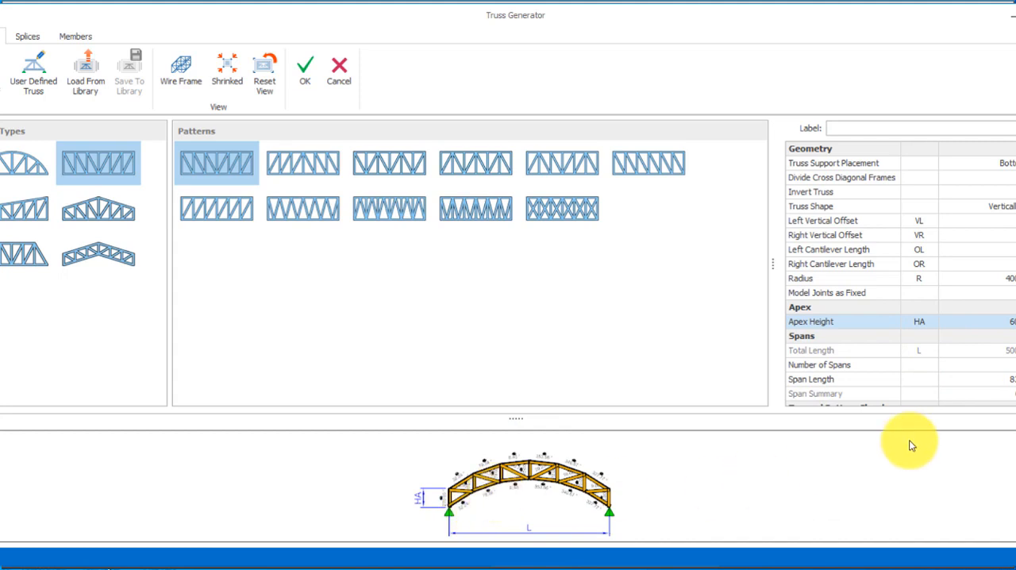
Set both the left and right vertical offsets of the truss to 1200 mm.
{"action": "scroll", "coordinate": [901, 269], "scroll_direction": "down", "scroll_amount": 2}
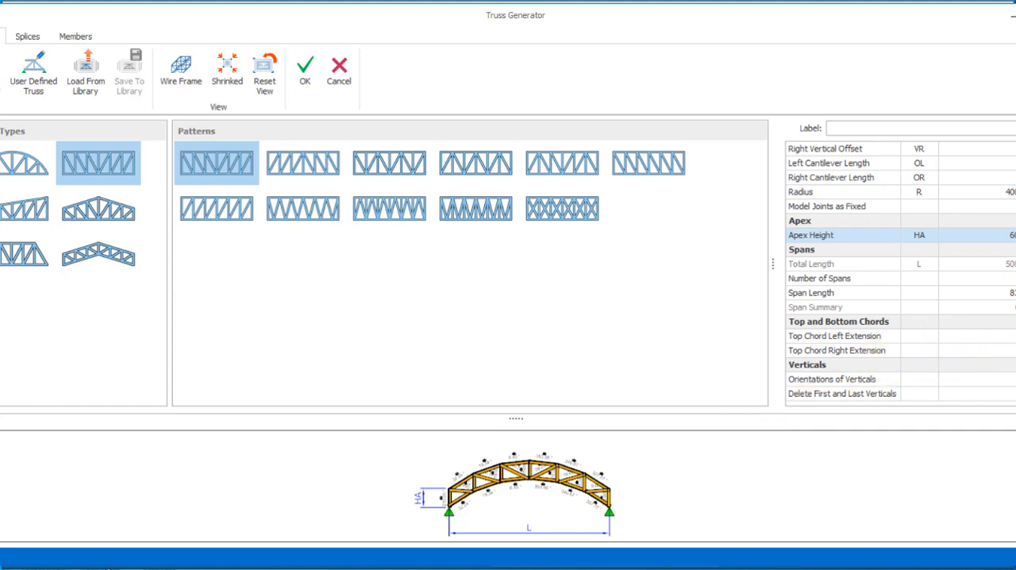
{"action": "scroll", "coordinate": [901, 270], "scroll_direction": "up", "scroll_amount": 2}
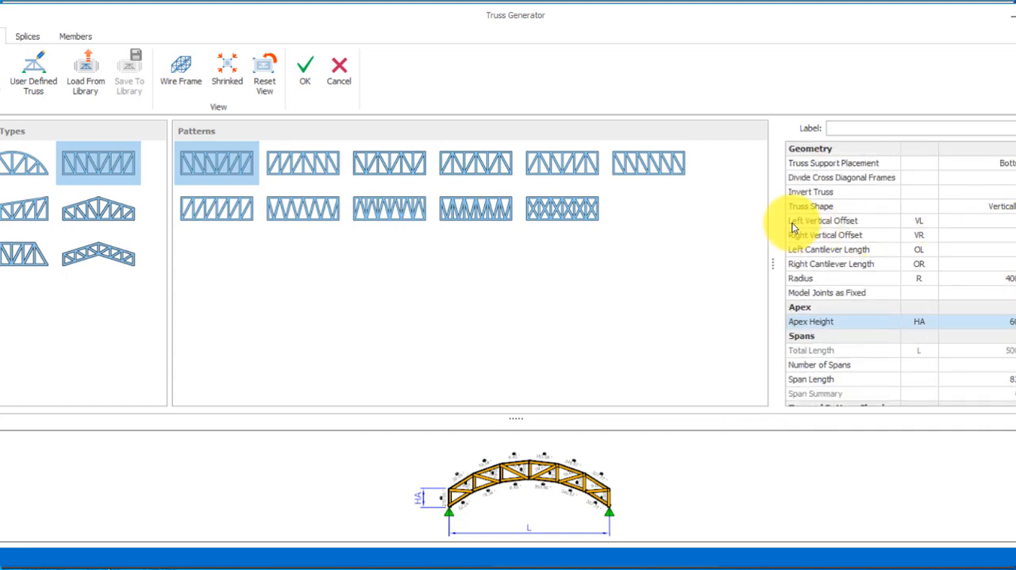
{"action": "left_click", "coordinate": [1012, 220]}
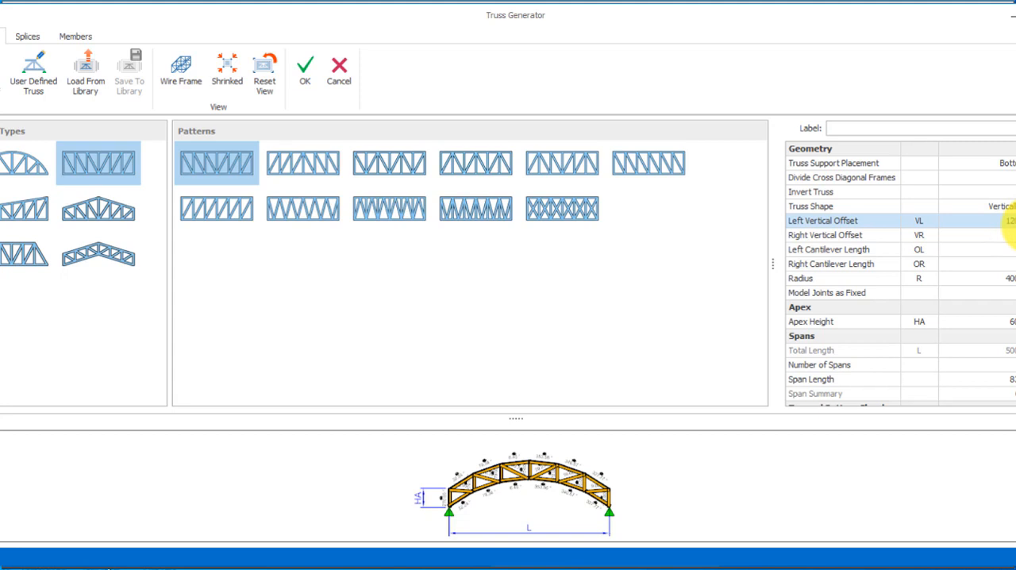
{"action": "left_click", "coordinate": [1007, 237]}
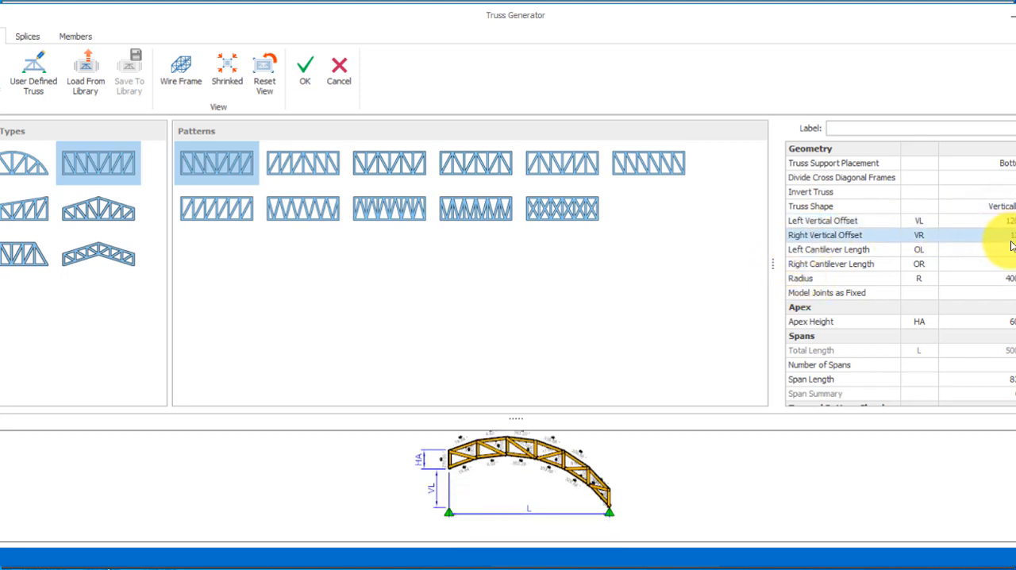
Extend the truss past its supports with left and right cantilever lengths of 600 mm each.
{"action": "left_click", "coordinate": [1007, 250]}
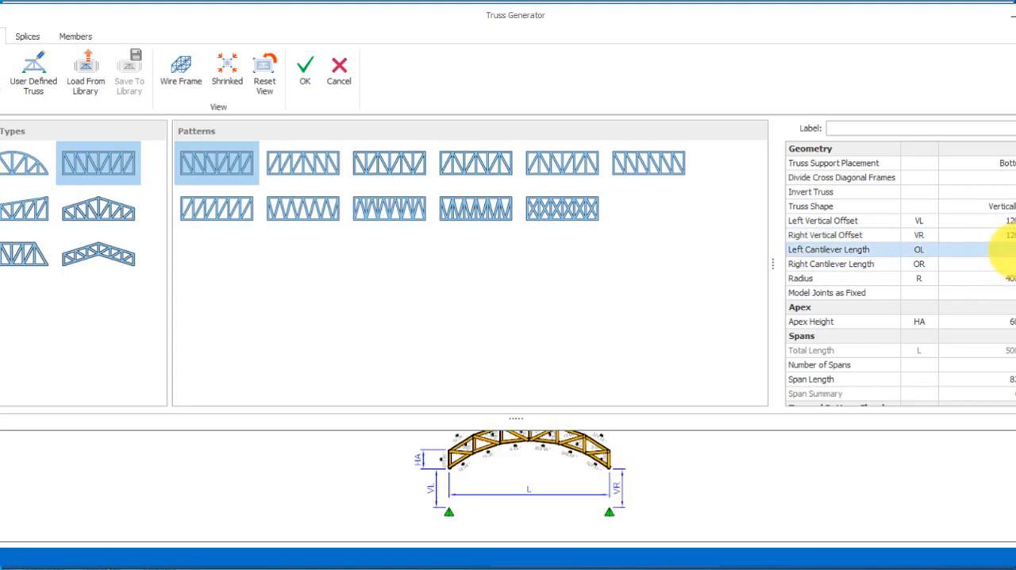
{"action": "left_click", "coordinate": [1006, 264]}
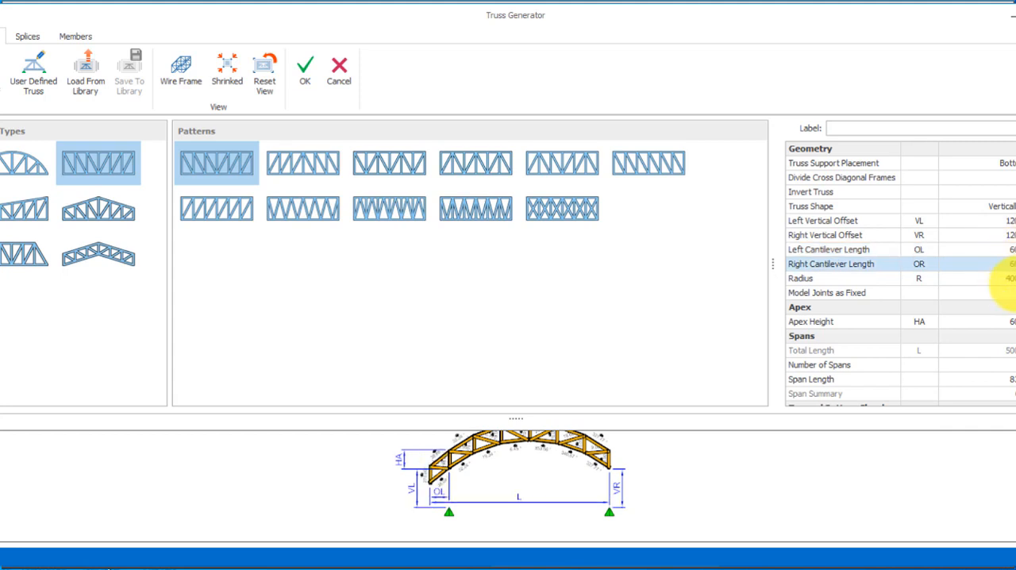
{"action": "left_click", "coordinate": [1007, 220]}
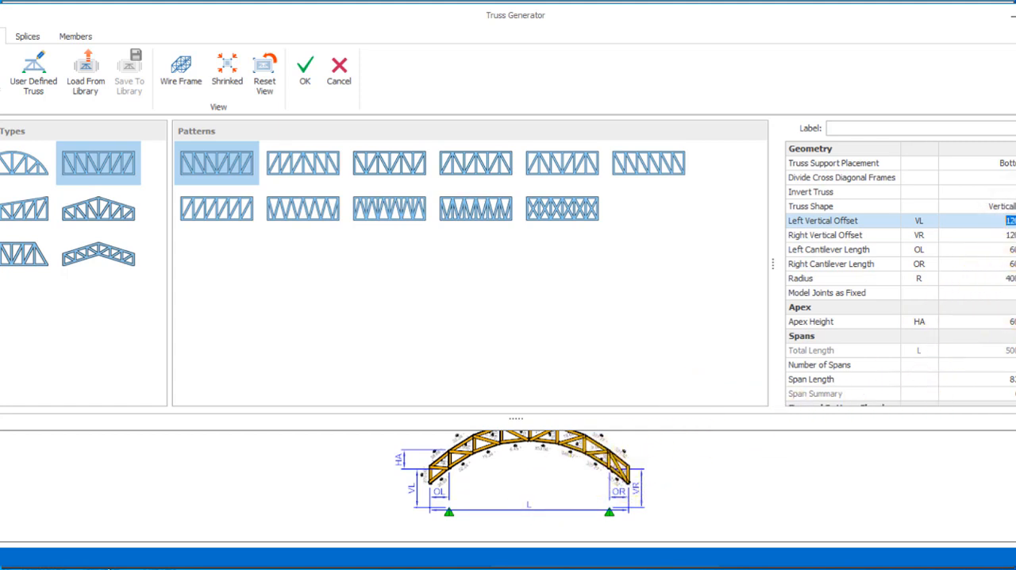
Assign the circular hollow section CHHF42.4X2.6 to all top chord members of the truss.
{"action": "left_click", "coordinate": [76, 37]}
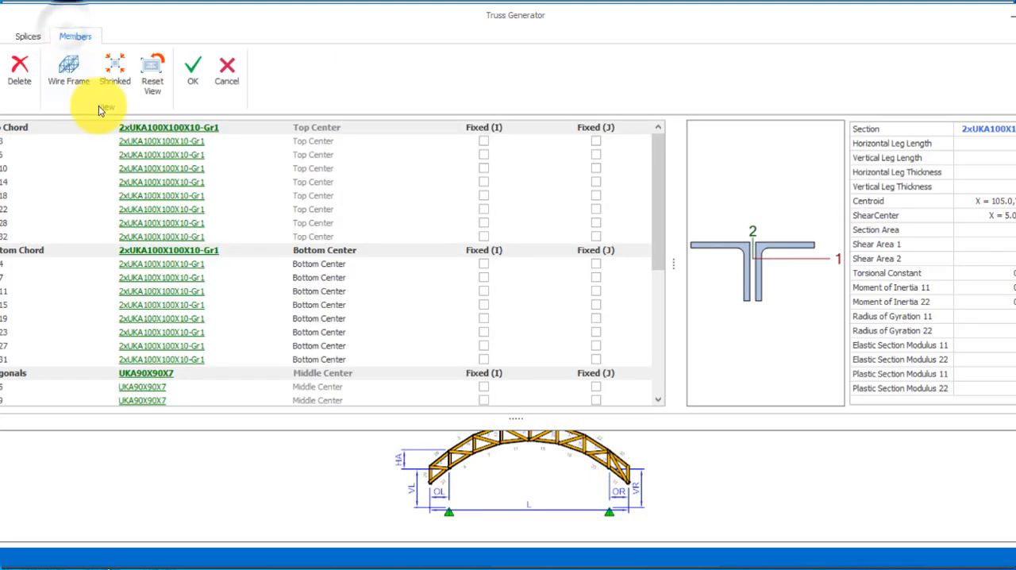
{"action": "left_click", "coordinate": [140, 129]}
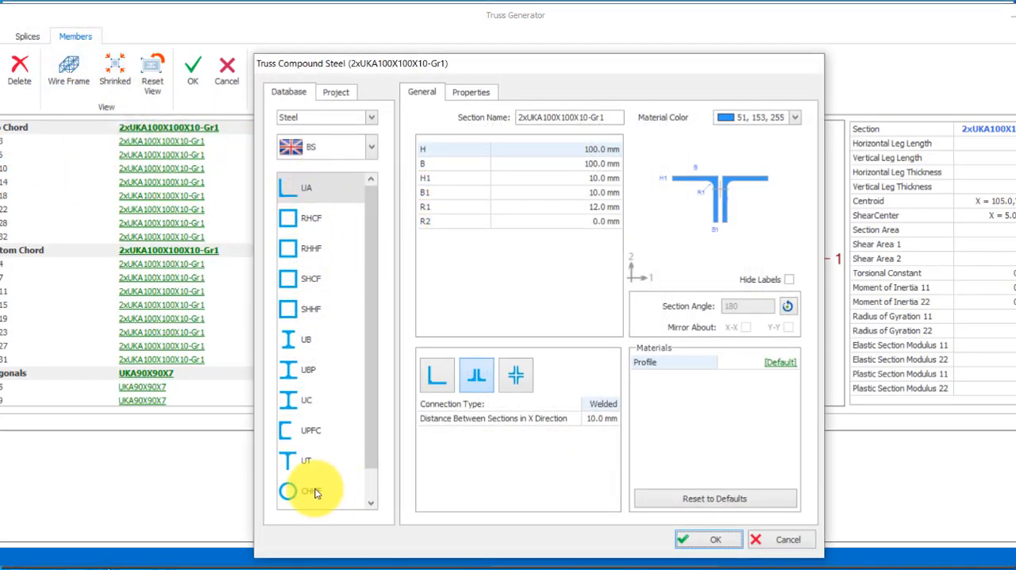
{"action": "left_click", "coordinate": [310, 492]}
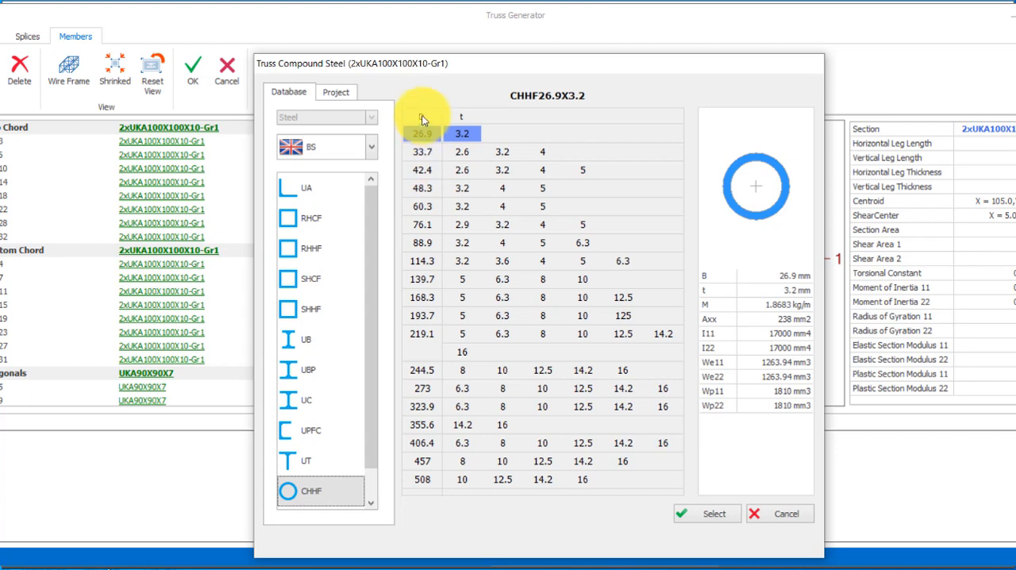
{"action": "left_click", "coordinate": [422, 171]}
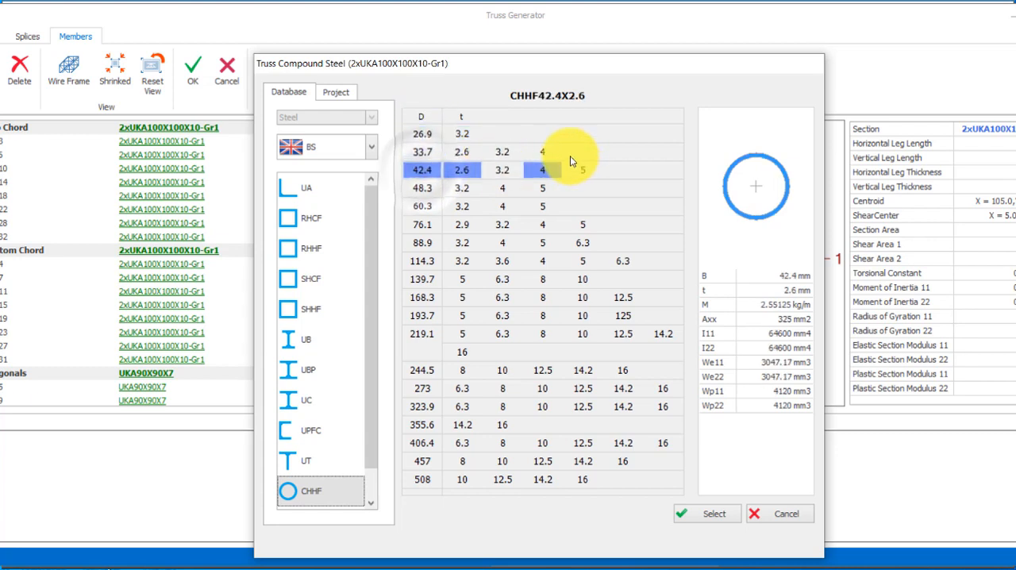
{"action": "left_click", "coordinate": [704, 515]}
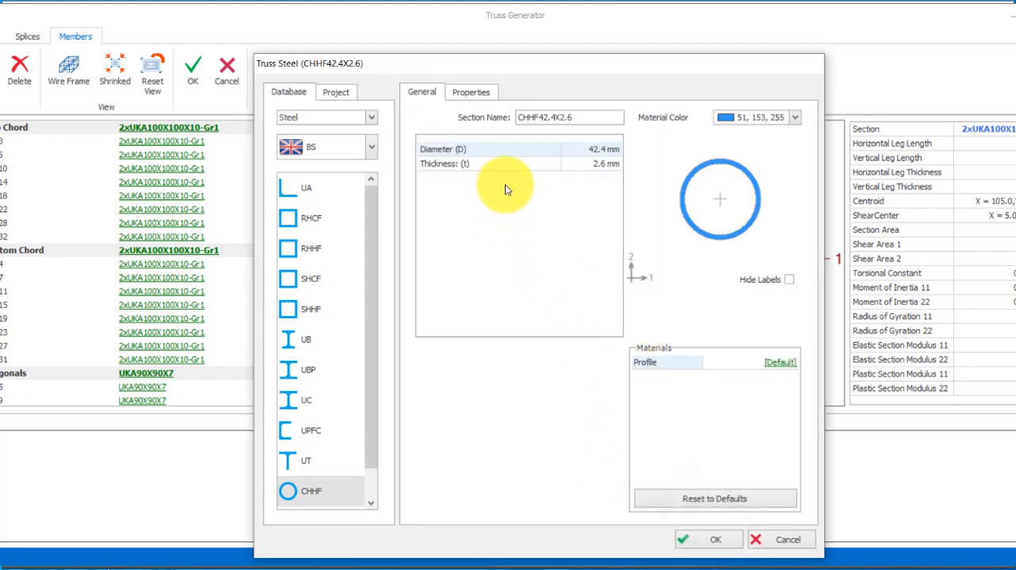
{"action": "left_click", "coordinate": [711, 539]}
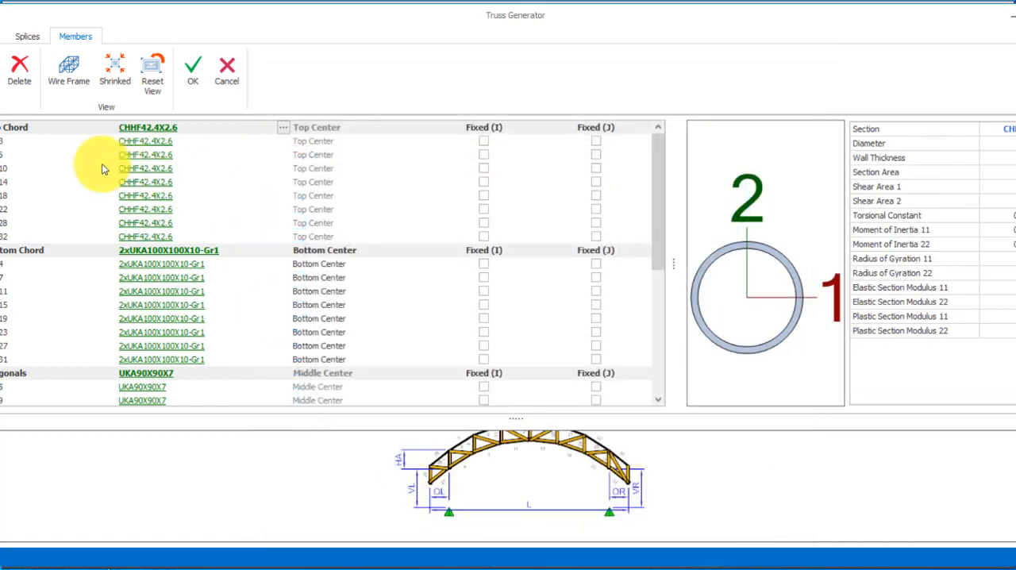
Change the section of all bottom chord members to the circular hollow profile CHHF42.4X2.6.
{"action": "left_click", "coordinate": [156, 253]}
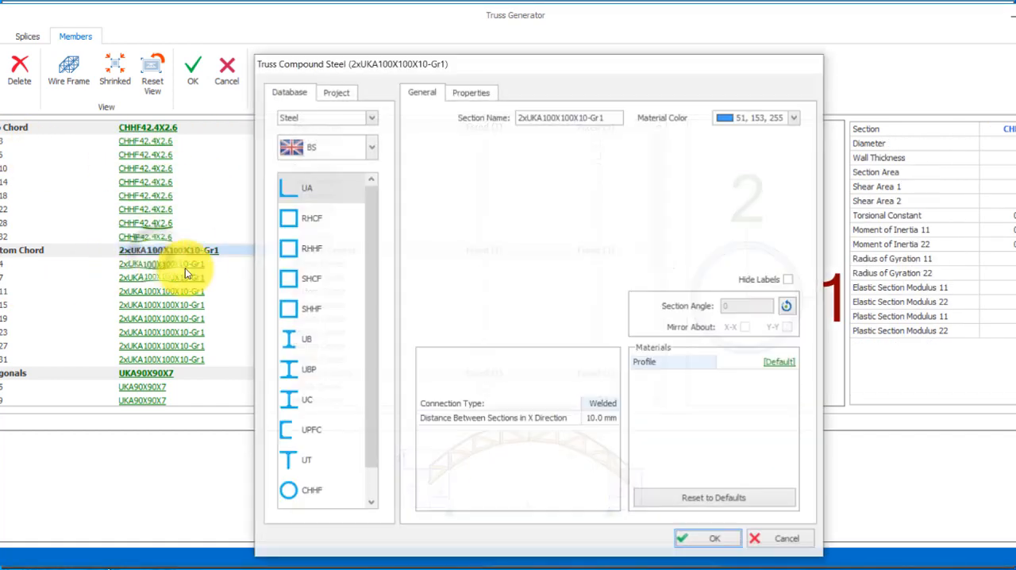
{"action": "left_click", "coordinate": [315, 489]}
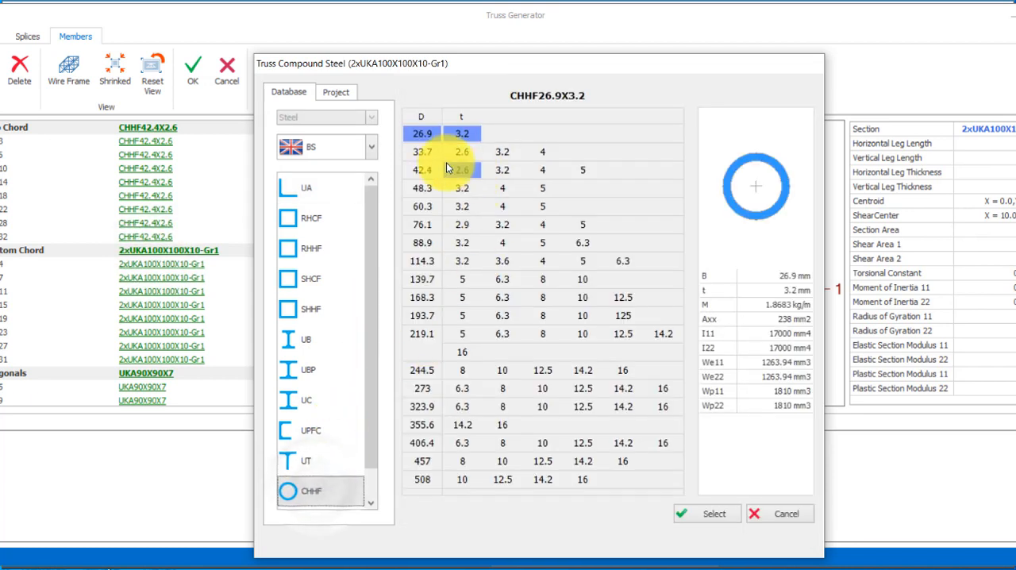
{"action": "left_click", "coordinate": [423, 173]}
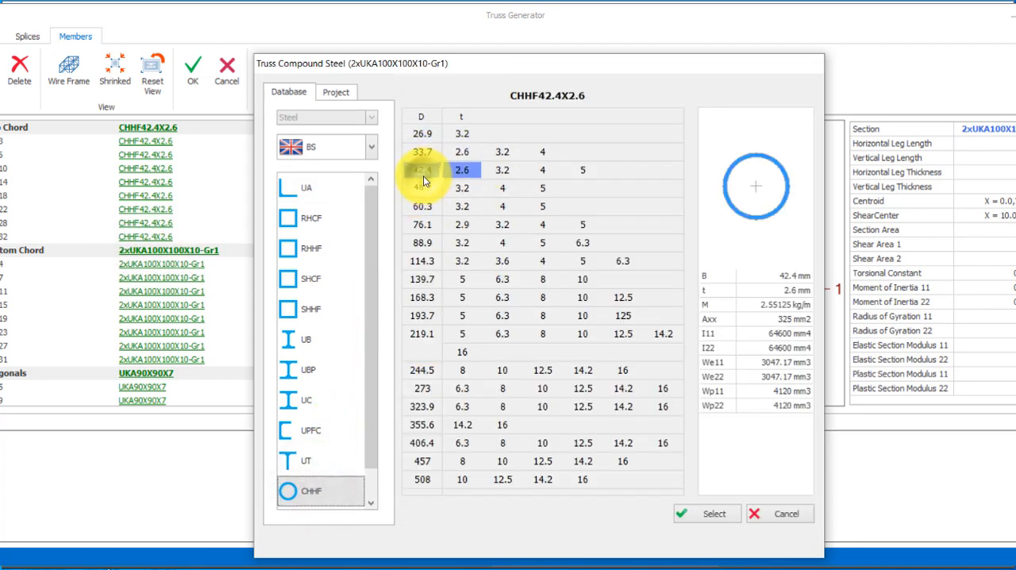
{"action": "left_click", "coordinate": [709, 513]}
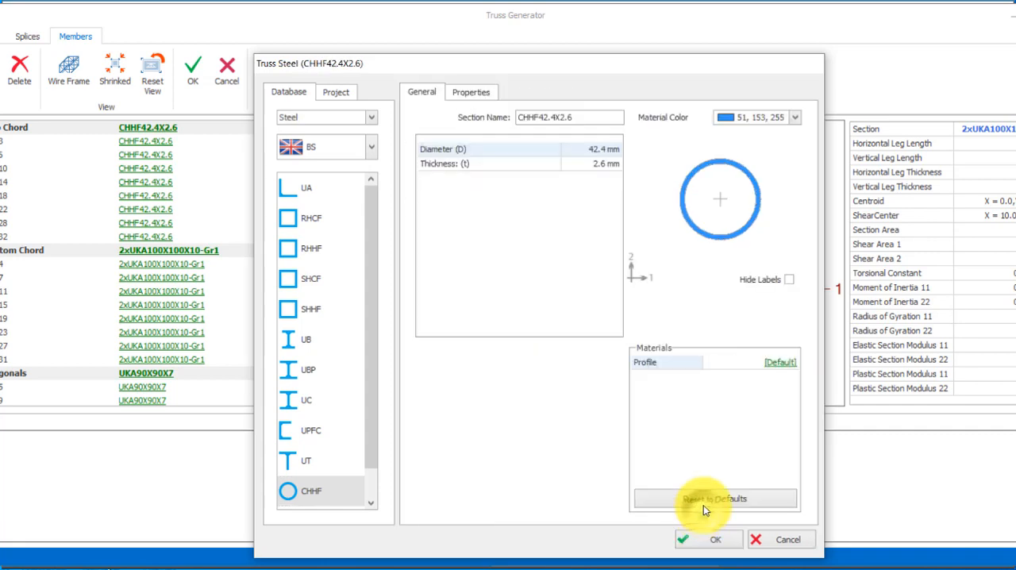
{"action": "left_click", "coordinate": [717, 538]}
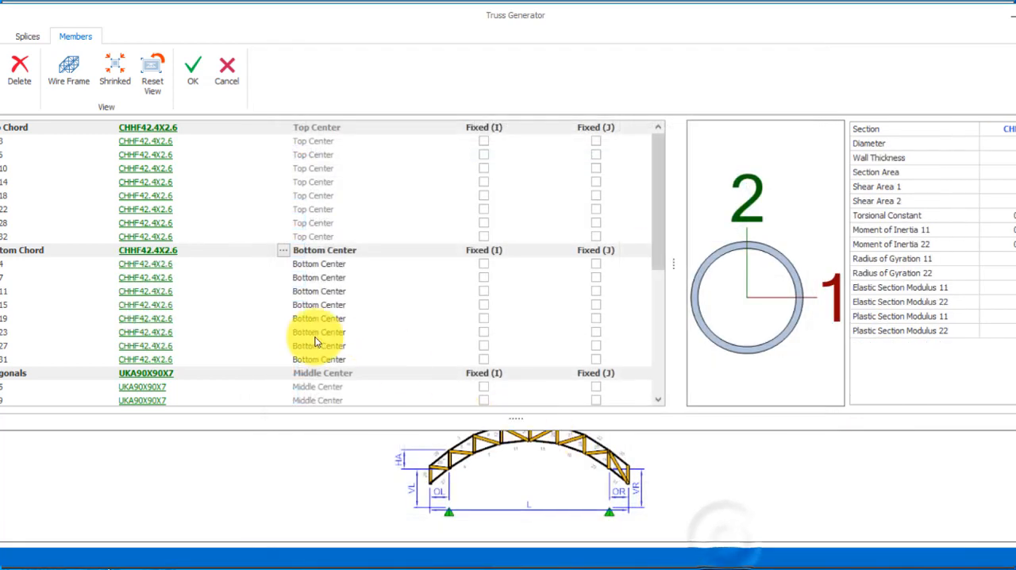
Assign the circular hollow section CHHF33.7X2.6 to all diagonals of the truss.
{"action": "scroll", "coordinate": [56, 345], "scroll_direction": "down", "scroll_amount": 2}
{"action": "left_click", "coordinate": [150, 294]}
{"action": "left_click", "coordinate": [151, 293]}
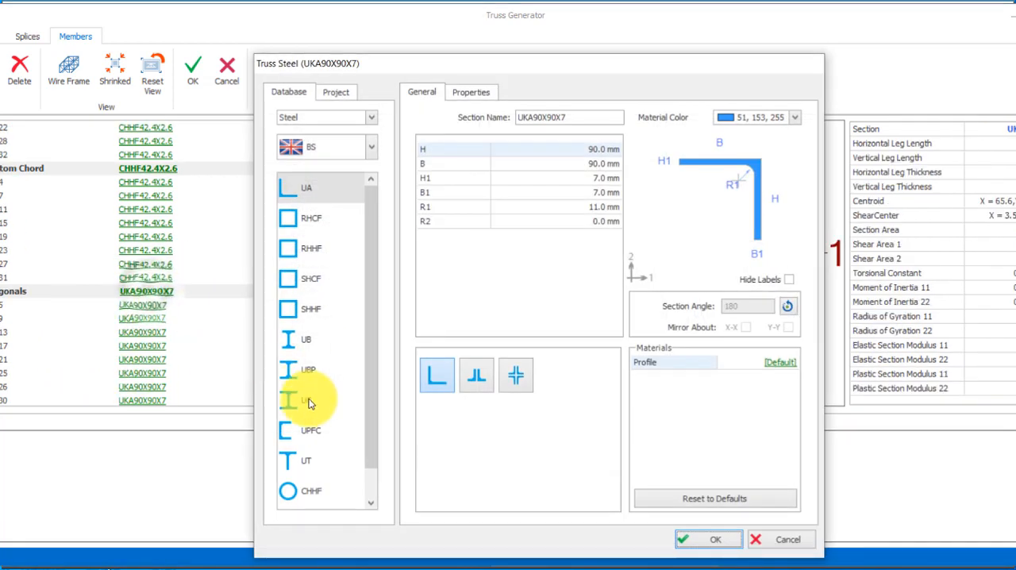
{"action": "left_click", "coordinate": [306, 490]}
{"action": "left_click", "coordinate": [437, 223]}
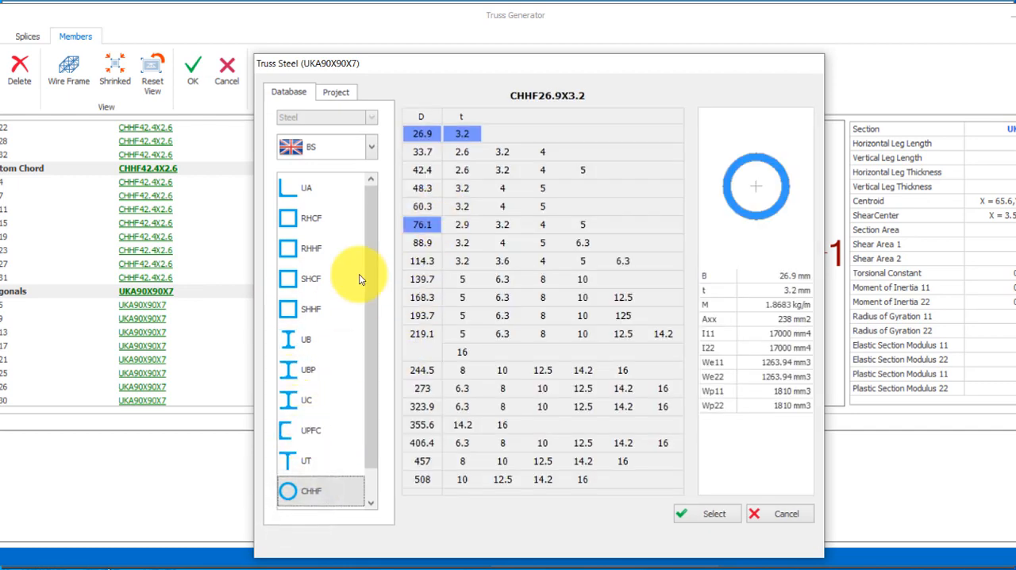
{"action": "left_click", "coordinate": [418, 149]}
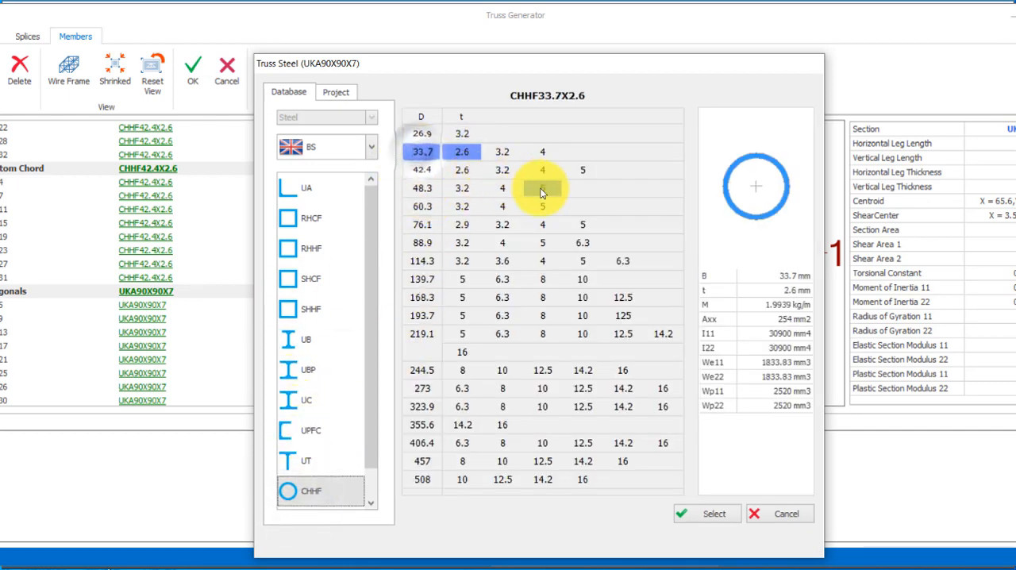
{"action": "left_click", "coordinate": [718, 513]}
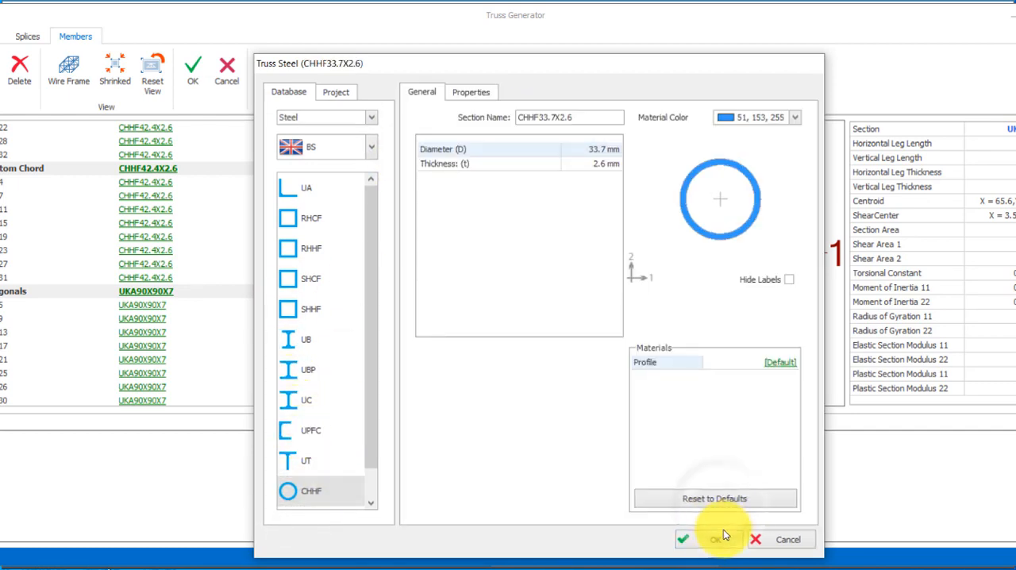
{"action": "left_click", "coordinate": [714, 537]}
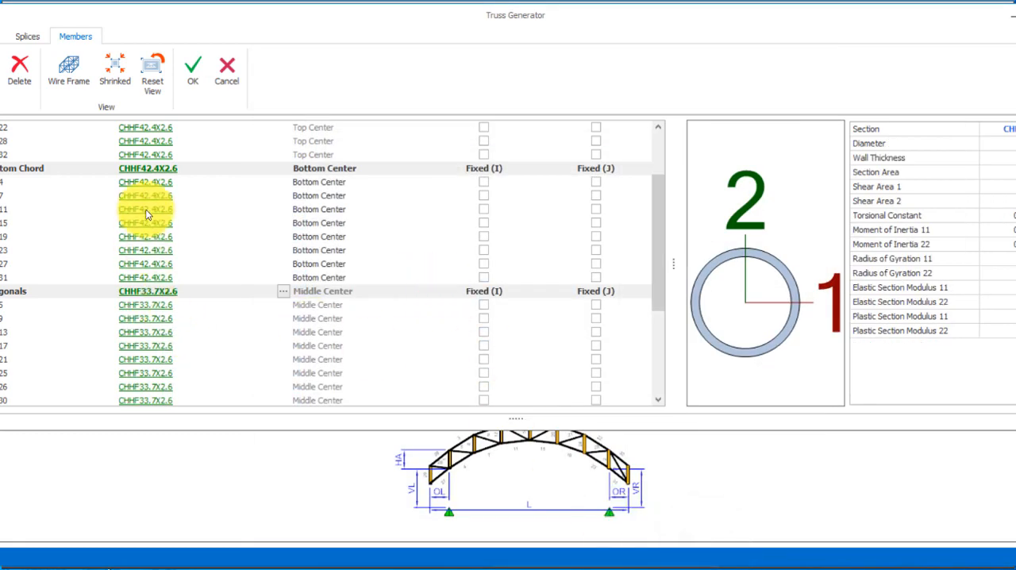
Change the section of all truss verticals to the circular hollow profile CHHF33.7X2.6.
{"action": "scroll", "coordinate": [289, 348], "scroll_direction": "down", "scroll_amount": 4}
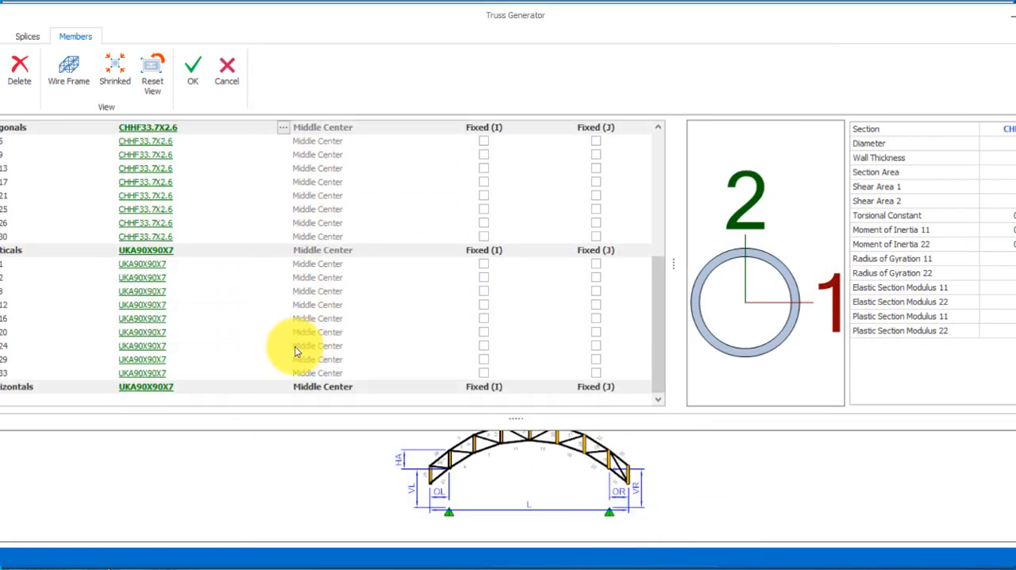
{"action": "left_click", "coordinate": [144, 251]}
{"action": "left_click", "coordinate": [298, 490]}
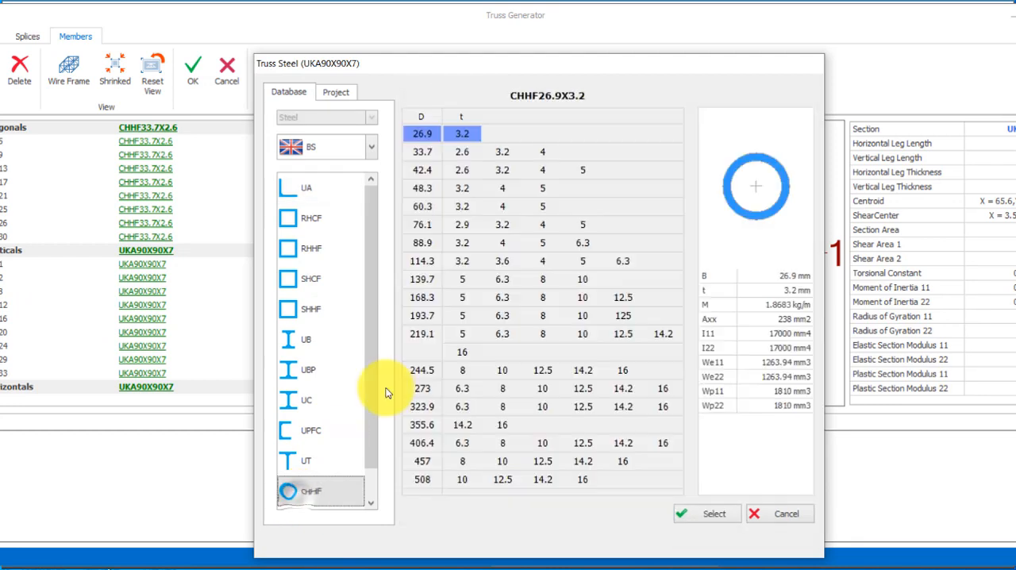
{"action": "left_click", "coordinate": [432, 150]}
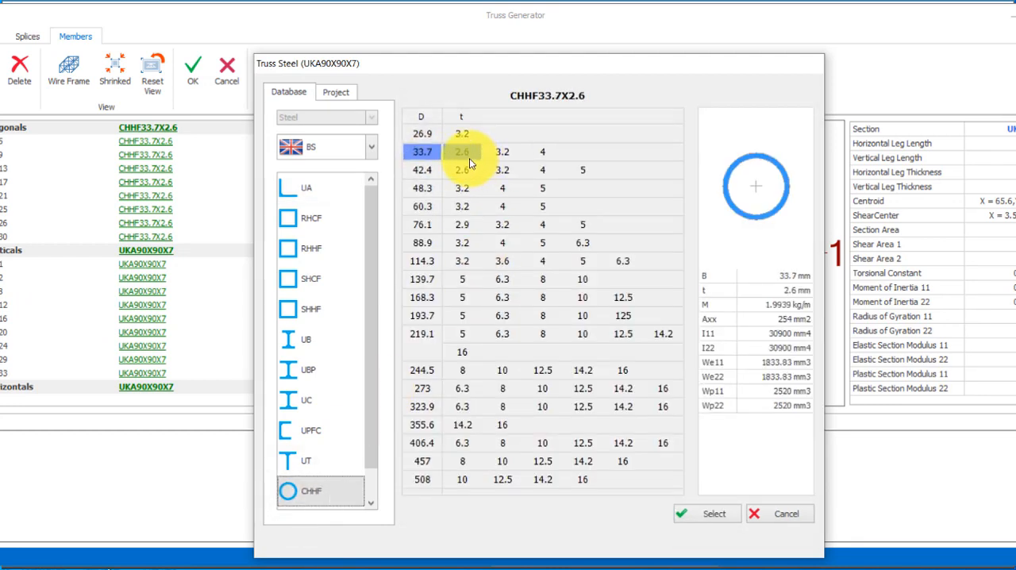
{"action": "left_click", "coordinate": [469, 158]}
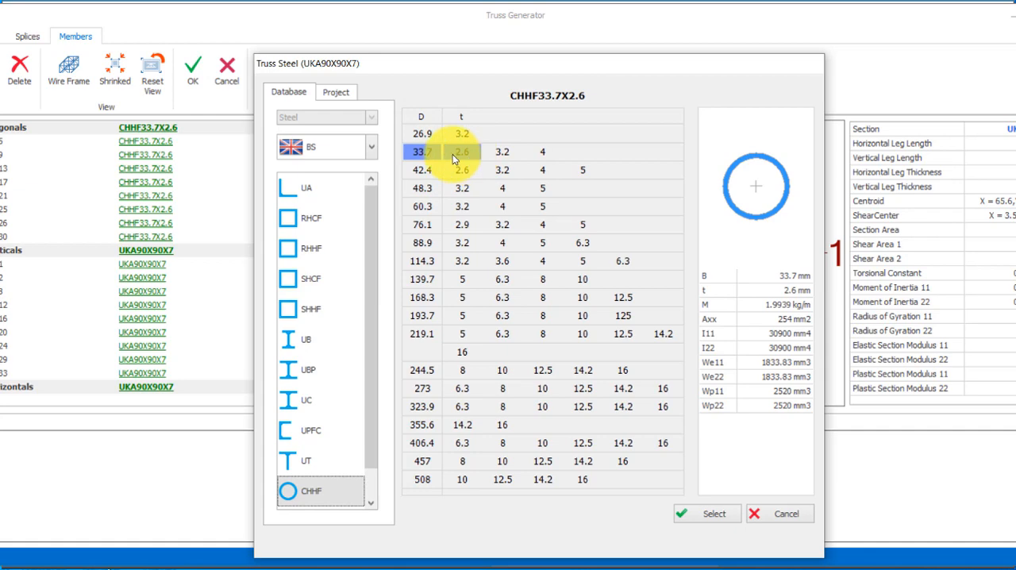
{"action": "left_click", "coordinate": [713, 518]}
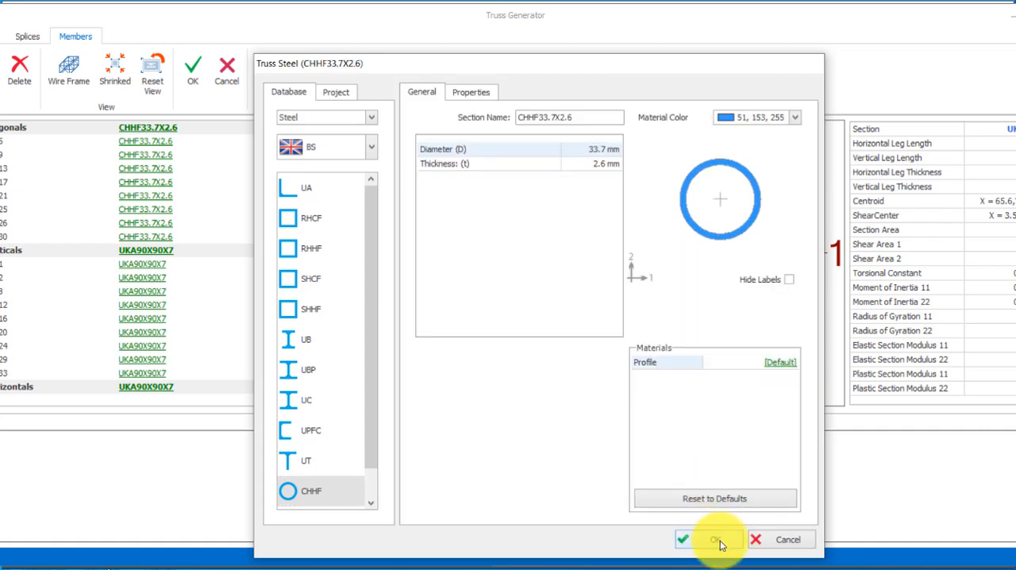
{"action": "left_click", "coordinate": [711, 537]}
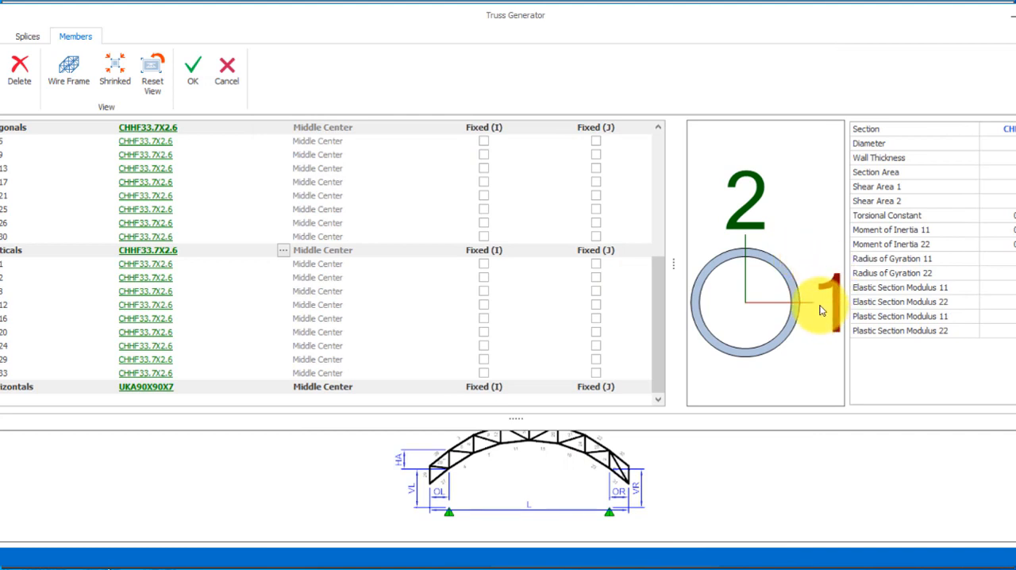
Review the curved truss's geometry settings and accept the truss definition.
{"action": "left_click", "coordinate": [25, 38]}
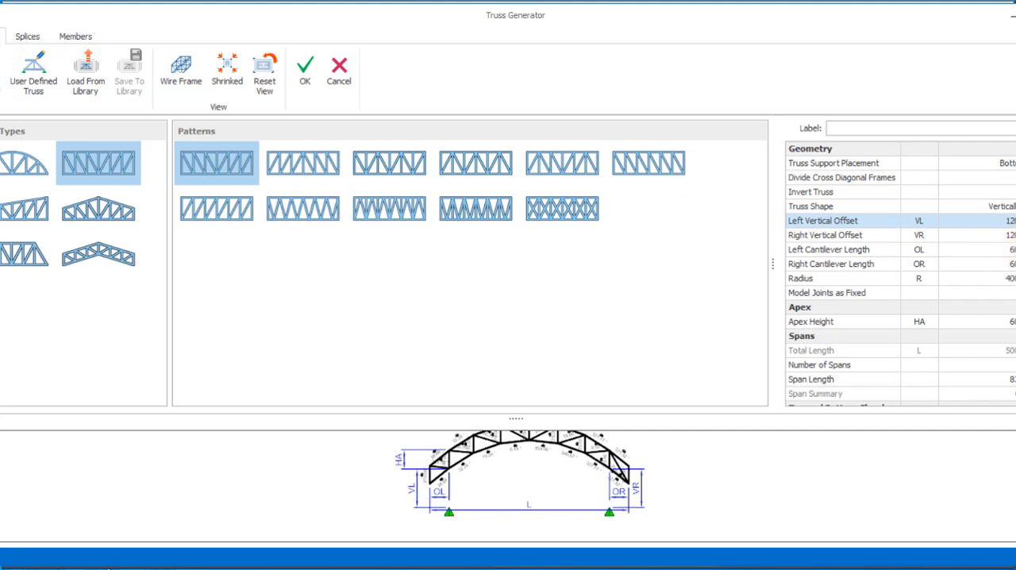
{"action": "scroll", "coordinate": [901, 273], "scroll_direction": "down", "scroll_amount": 3}
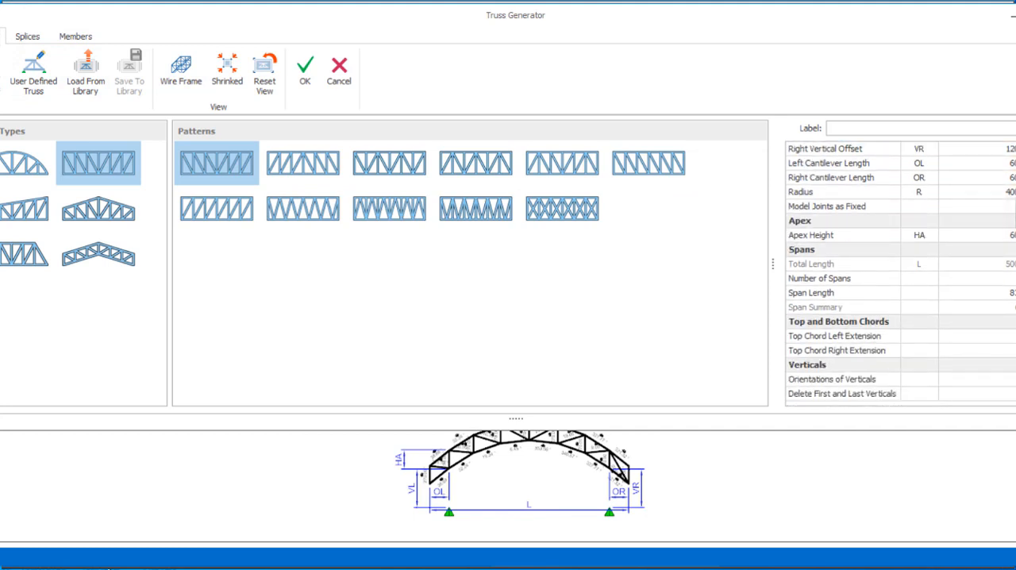
{"action": "scroll", "coordinate": [900, 274], "scroll_direction": "up", "scroll_amount": 3}
{"action": "scroll", "coordinate": [901, 274], "scroll_direction": "down", "scroll_amount": 3}
{"action": "scroll", "coordinate": [901, 273], "scroll_direction": "up", "scroll_amount": 2}
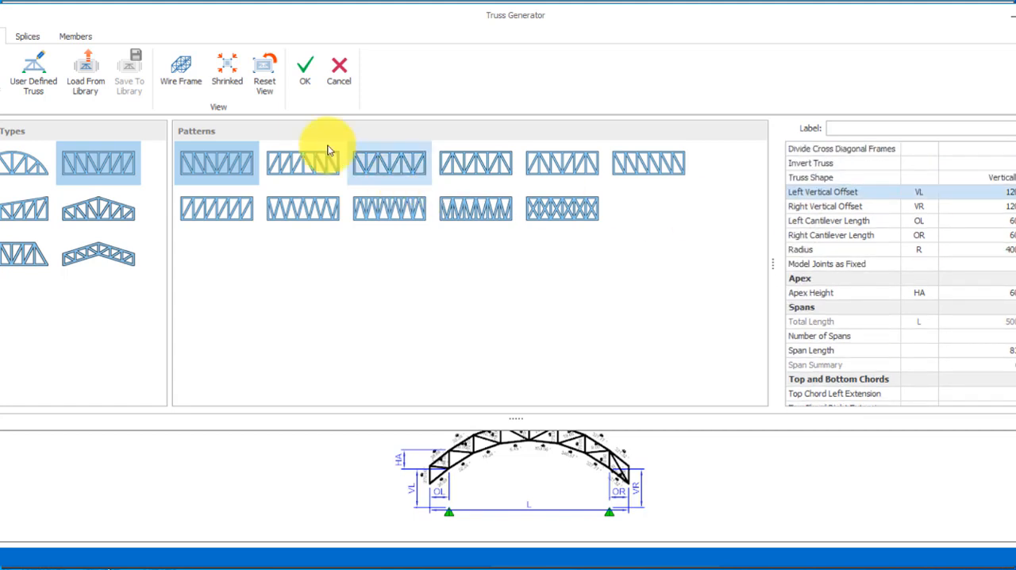
{"action": "left_click", "coordinate": [304, 72]}
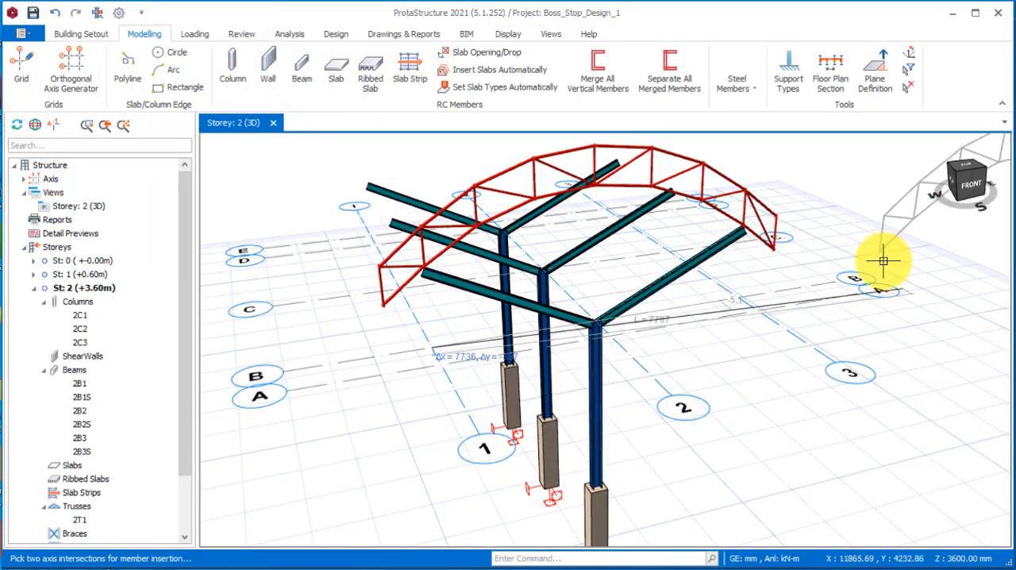
Place the defined curved truss over the middle and far column frames, parallel to the first truss.
{"action": "middle_click_drag", "start_coordinate": [515, 342], "coordinate": [527, 320]}
{"action": "scroll", "coordinate": [535, 238], "scroll_direction": "up", "scroll_amount": 2}
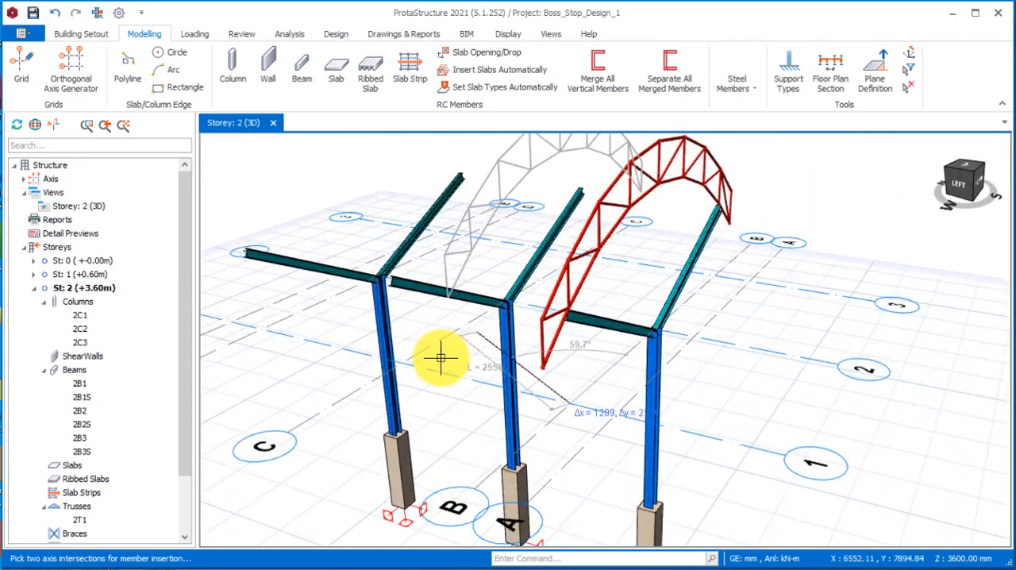
{"action": "left_click", "coordinate": [404, 363]}
{"action": "scroll", "coordinate": [706, 286], "scroll_direction": "down", "scroll_amount": 2}
{"action": "scroll", "coordinate": [710, 286], "scroll_direction": "down", "scroll_amount": 1}
{"action": "scroll", "coordinate": [460, 294], "scroll_direction": "up", "scroll_amount": 2}
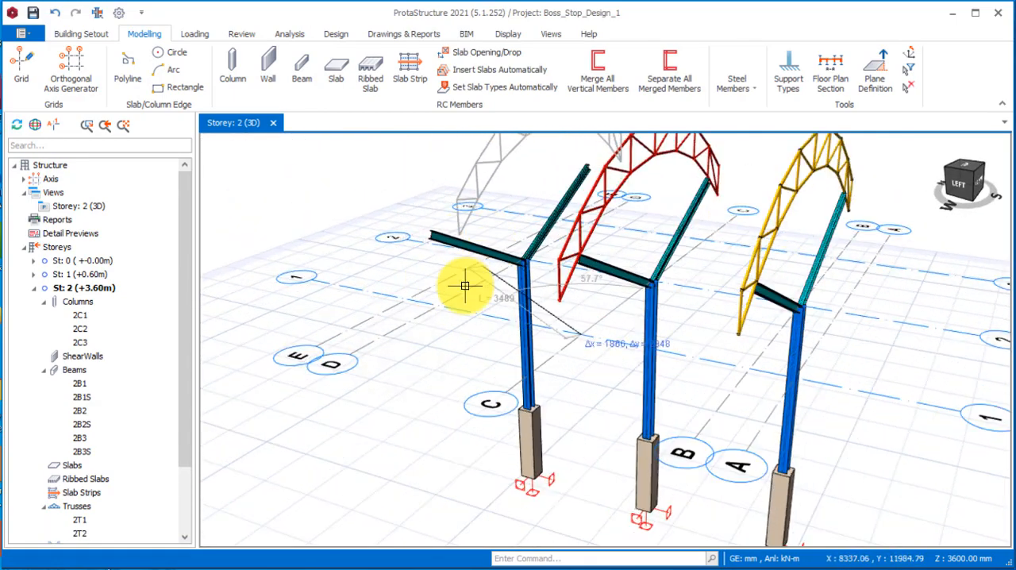
{"action": "left_click", "coordinate": [442, 304]}
Examine the three roof trusses, the sloping beams and the supports under the stub columns in 3D.
{"action": "scroll", "coordinate": [388, 321], "scroll_direction": "down", "scroll_amount": 2}
{"action": "middle_click_drag", "start_coordinate": [389, 321], "coordinate": [587, 422]}
{"action": "scroll", "coordinate": [597, 334], "scroll_direction": "up", "scroll_amount": 4}
{"action": "scroll", "coordinate": [624, 365], "scroll_direction": "down", "scroll_amount": 3}
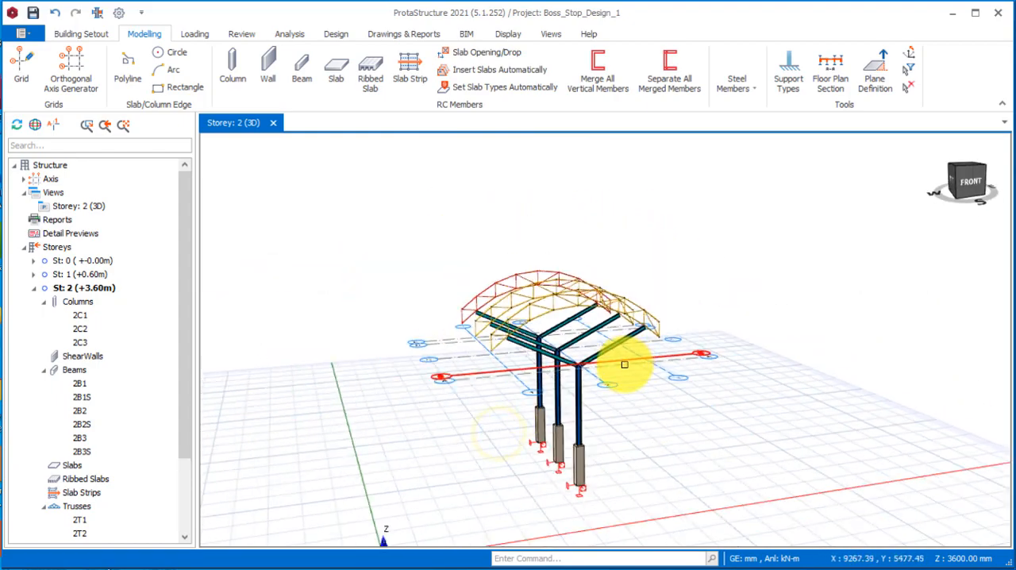
{"action": "scroll", "coordinate": [635, 393], "scroll_direction": "up", "scroll_amount": 2}
{"action": "mouse_move", "coordinate": [532, 260]}
{"action": "middle_mouse_down"}
{"action": "mouse_move", "coordinate": [662, 381]}
{"action": "mouse_move", "coordinate": [632, 386]}
{"action": "middle_mouse_up"}
{"action": "scroll", "coordinate": [619, 367], "scroll_direction": "up", "scroll_amount": 3}
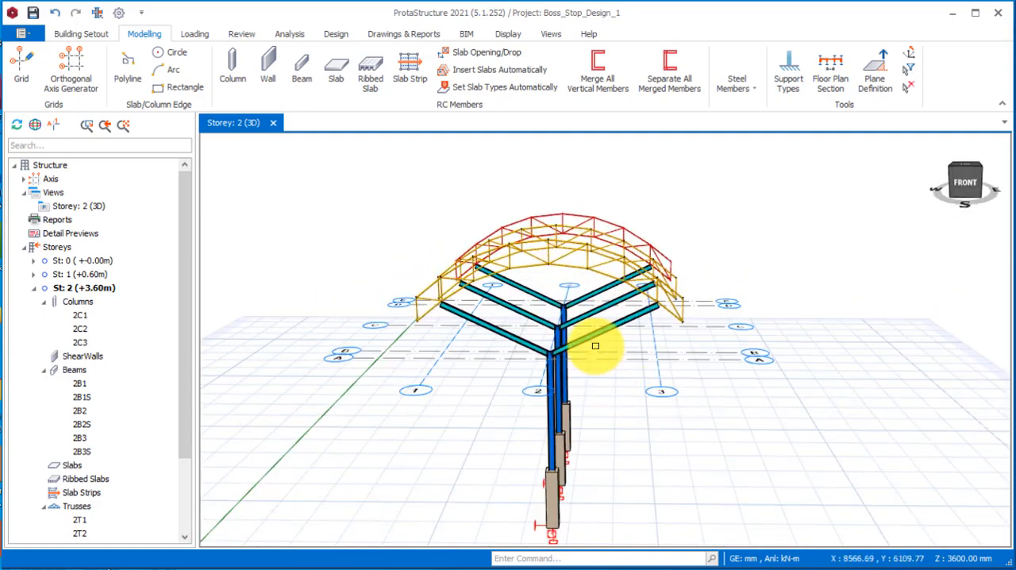
{"action": "scroll", "coordinate": [596, 346], "scroll_direction": "down", "scroll_amount": 3}
{"action": "scroll", "coordinate": [621, 462], "scroll_direction": "up", "scroll_amount": 3}
{"action": "scroll", "coordinate": [557, 437], "scroll_direction": "up", "scroll_amount": 4}
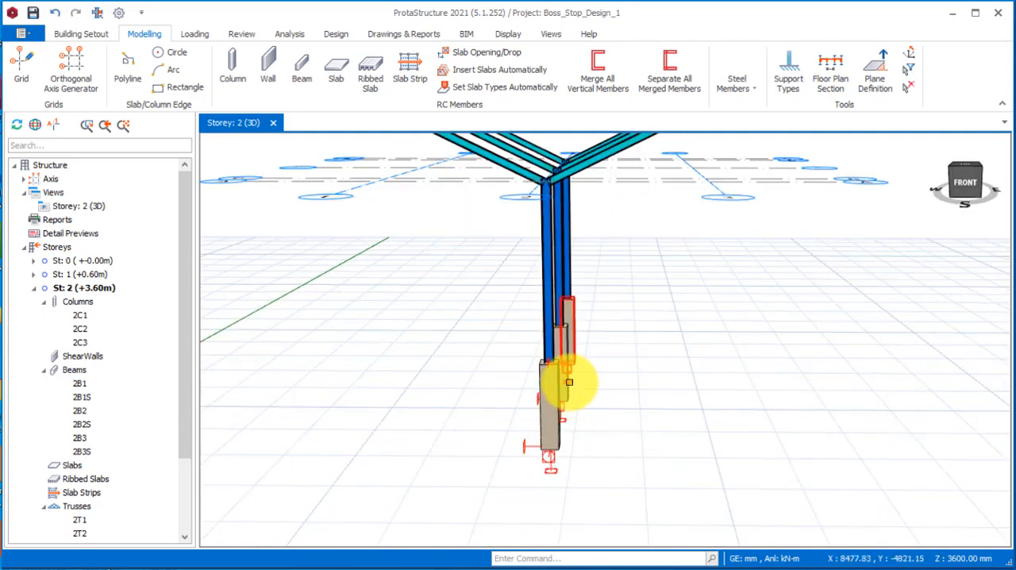
{"action": "mouse_move", "coordinate": [501, 402]}
{"action": "middle_mouse_down"}
{"action": "mouse_move", "coordinate": [533, 420]}
{"action": "mouse_move", "coordinate": [563, 407]}
{"action": "middle_mouse_up"}
{"action": "scroll", "coordinate": [416, 323], "scroll_direction": "up", "scroll_amount": 2}
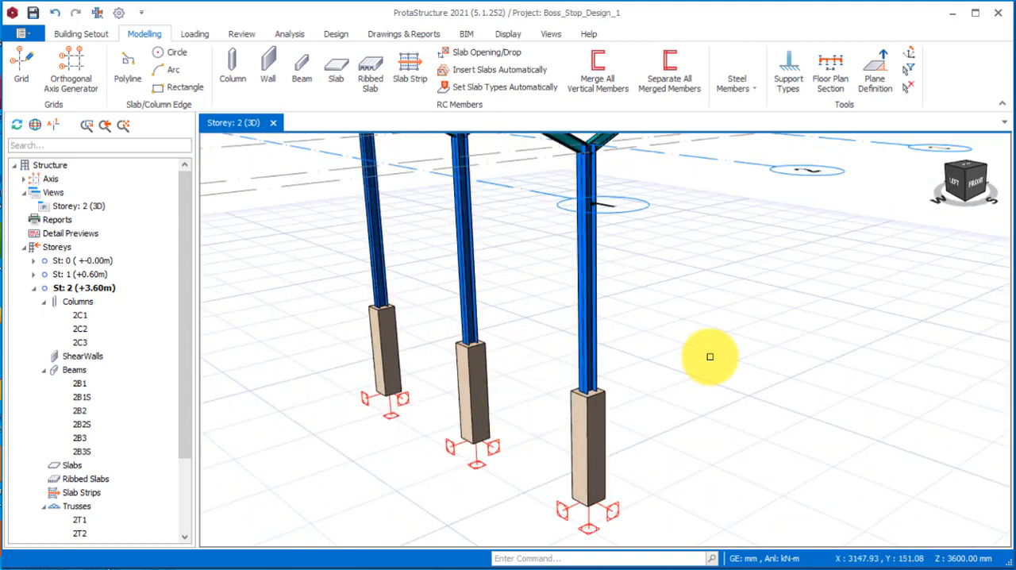
{"action": "scroll", "coordinate": [738, 357], "scroll_direction": "down", "scroll_amount": 3}
{"action": "scroll", "coordinate": [554, 358], "scroll_direction": "up", "scroll_amount": 3}
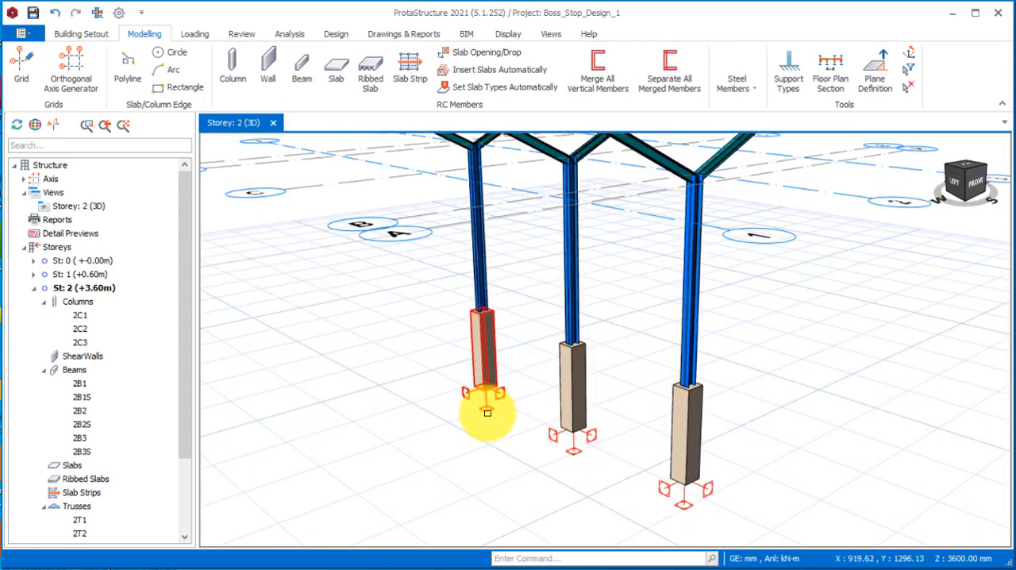
{"action": "scroll", "coordinate": [557, 403], "scroll_direction": "down", "scroll_amount": 3}
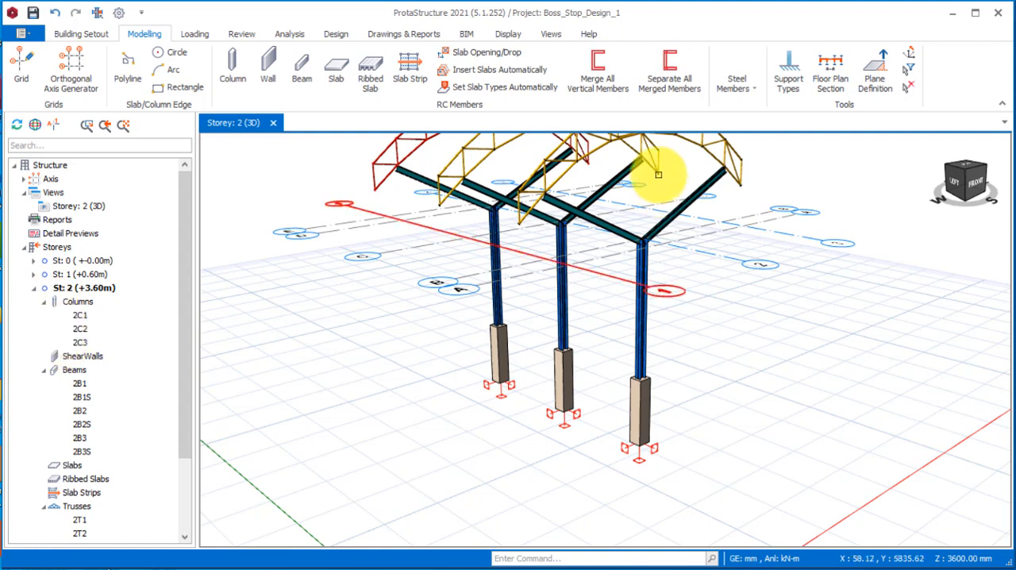
Make Storey 1 current and insert RC beams along axis 2 from the first stub column to the last.
{"action": "double_click", "coordinate": [69, 273]}
{"action": "scroll", "coordinate": [534, 422], "scroll_direction": "up", "scroll_amount": 2}
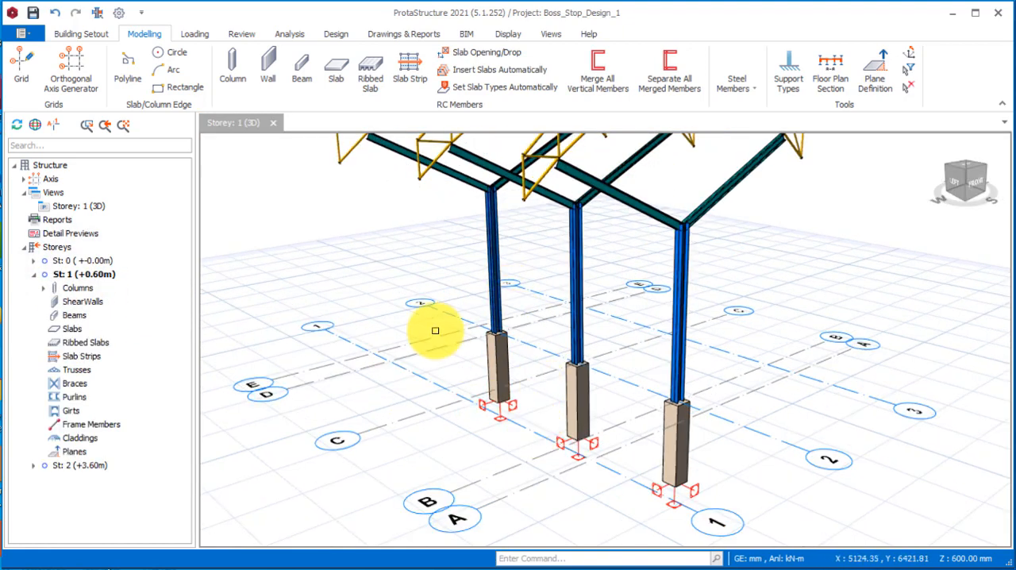
{"action": "left_click", "coordinate": [300, 77]}
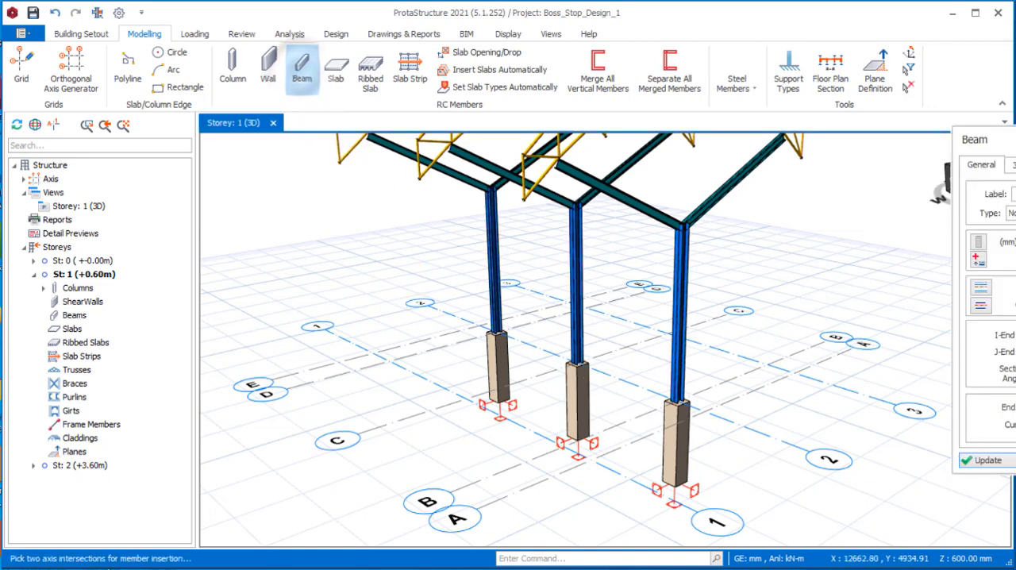
{"action": "left_click", "coordinate": [1015, 248]}
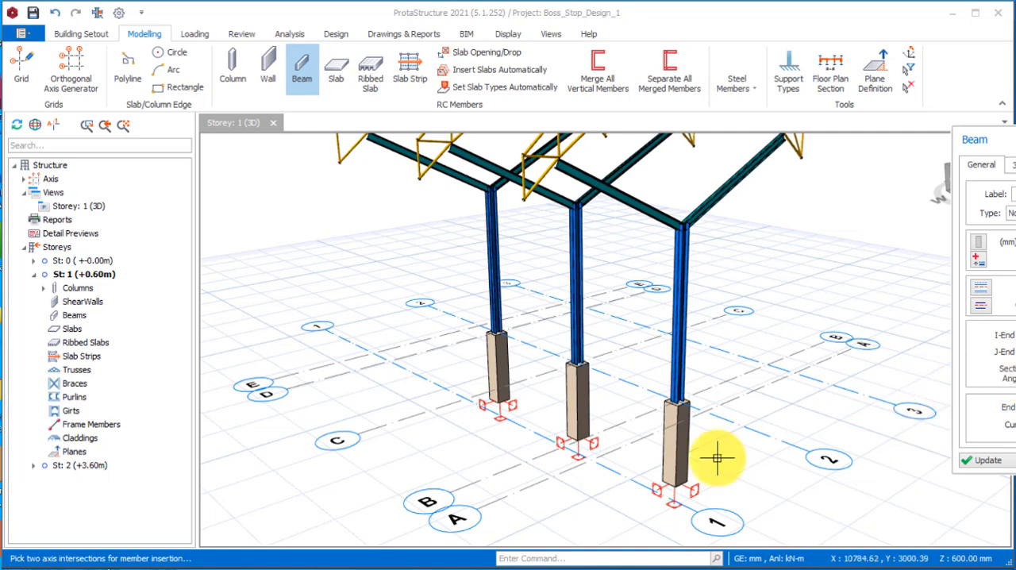
{"action": "left_click", "coordinate": [684, 407]}
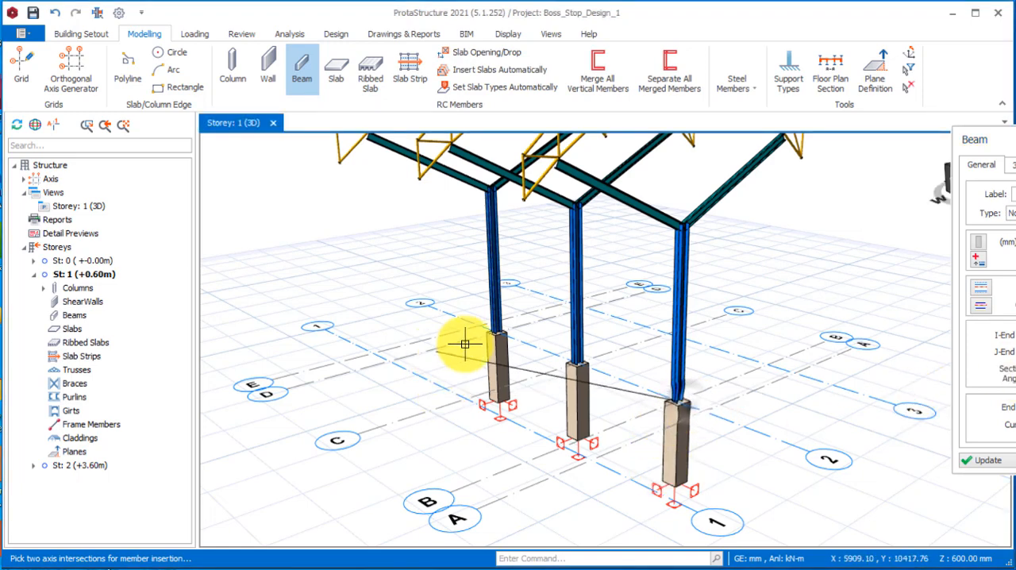
{"action": "left_click", "coordinate": [503, 329]}
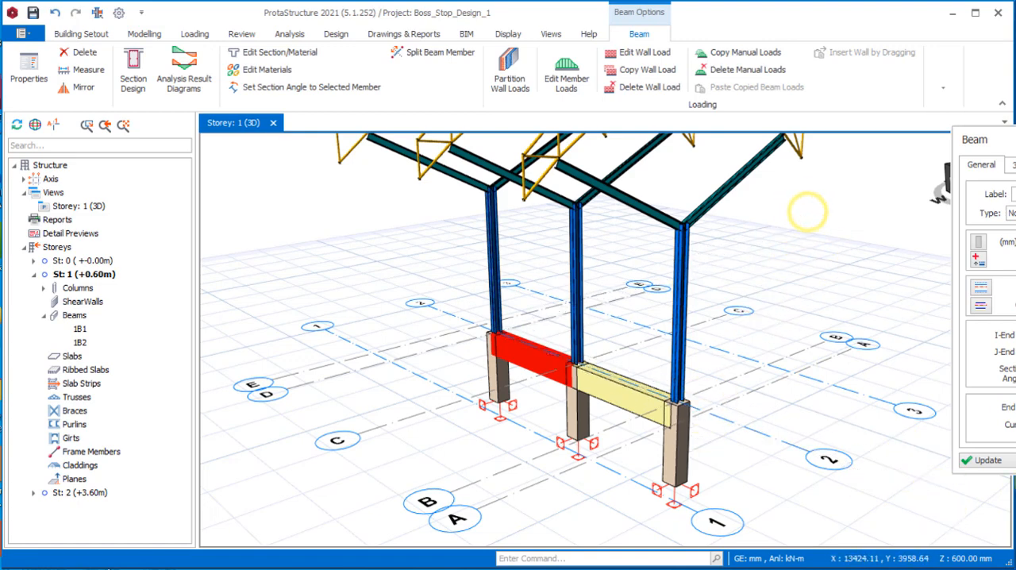
{"action": "left_click", "coordinate": [990, 467]}
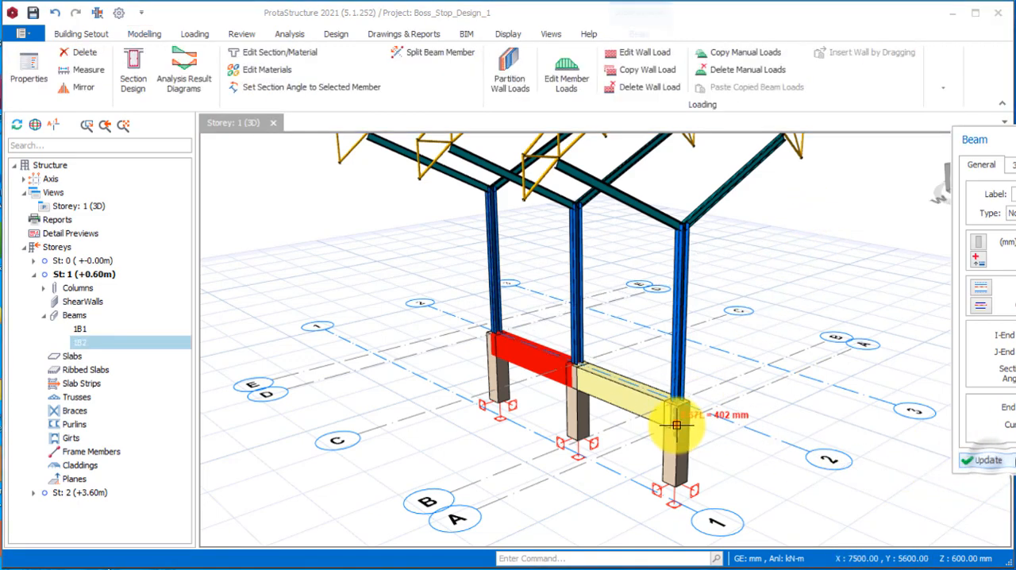
{"action": "left_click", "coordinate": [1015, 460]}
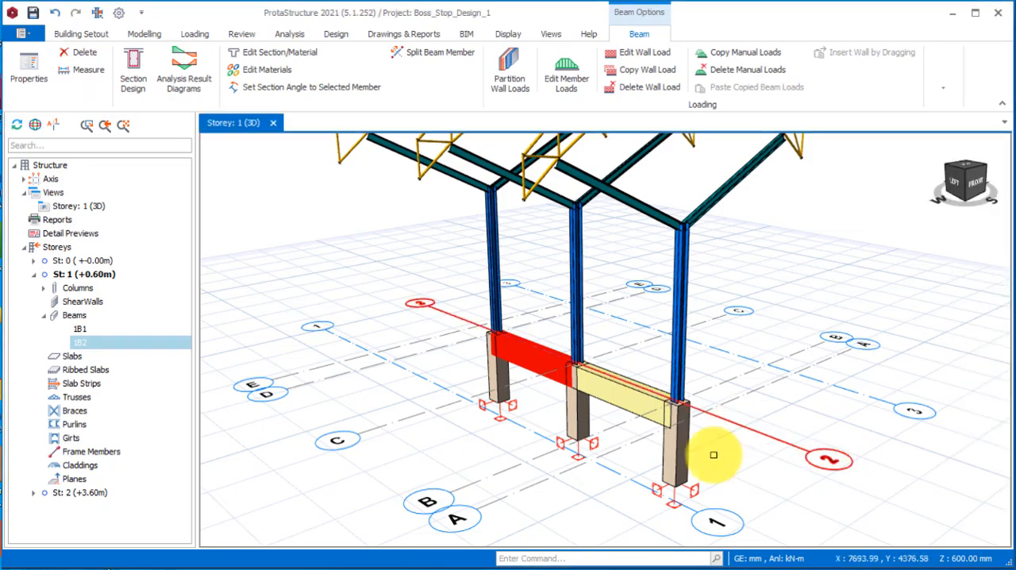
Start a new slab on Storey 1 with a thickness of 200 mm.
{"action": "scroll", "coordinate": [713, 453], "scroll_direction": "down", "scroll_amount": 3}
{"action": "middle_click_drag", "start_coordinate": [717, 454], "coordinate": [668, 451]}
{"action": "scroll", "coordinate": [667, 451], "scroll_direction": "up", "scroll_amount": 5}
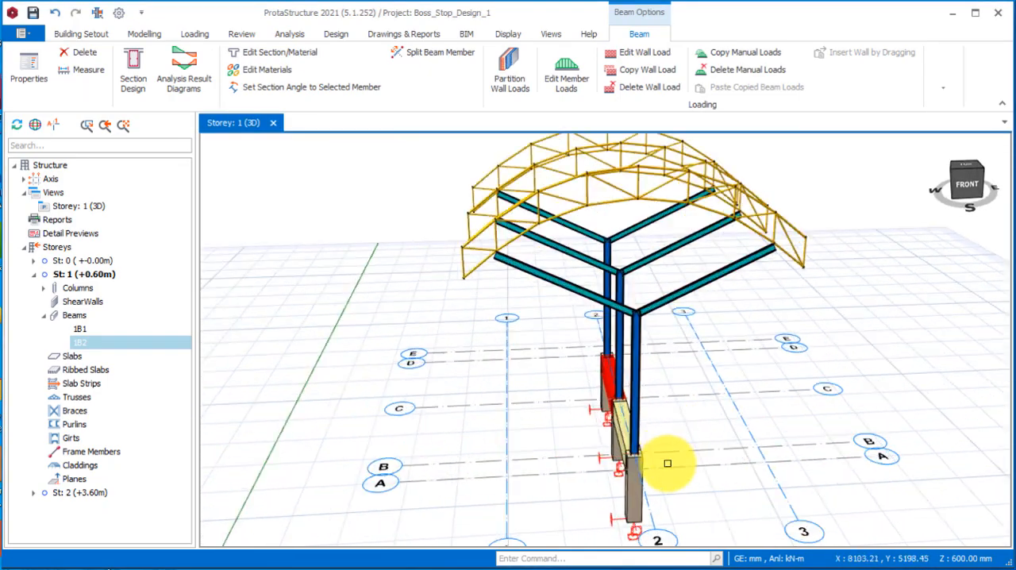
{"action": "middle_click_drag", "start_coordinate": [606, 465], "coordinate": [642, 469]}
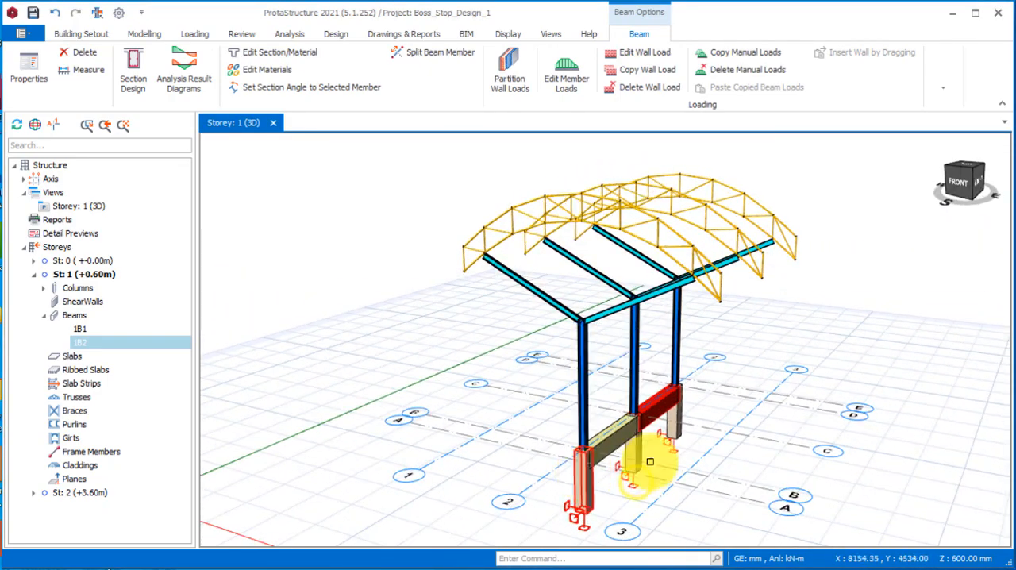
{"action": "left_click", "coordinate": [143, 35]}
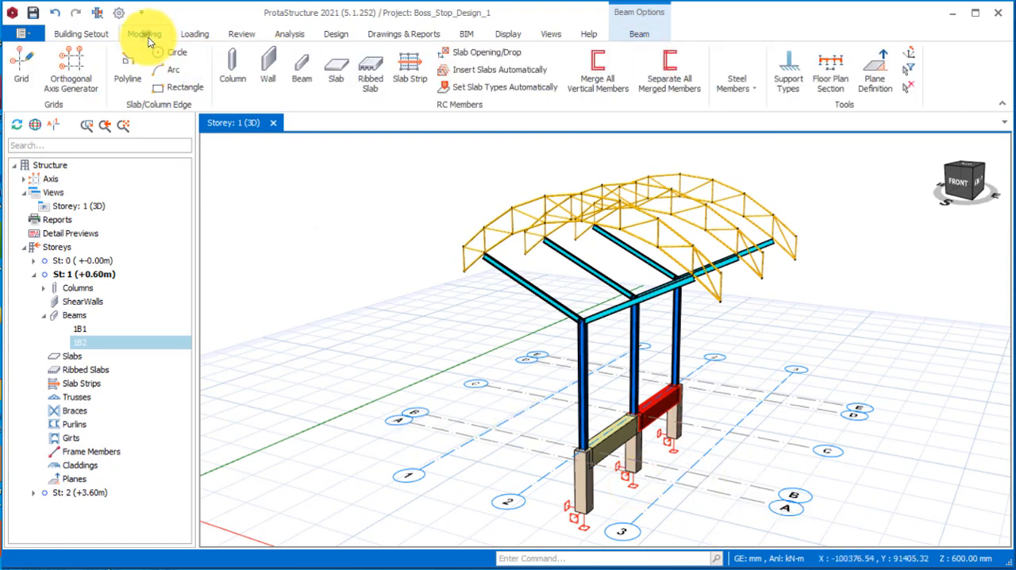
{"action": "left_click", "coordinate": [336, 73]}
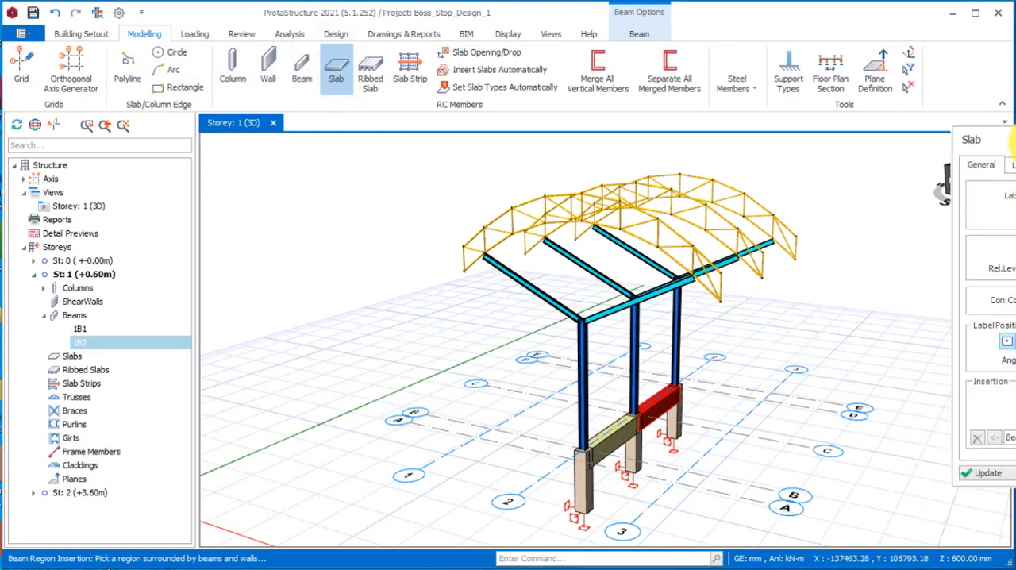
{"action": "left_click_drag", "start_coordinate": [1012, 142], "coordinate": [892, 131]}
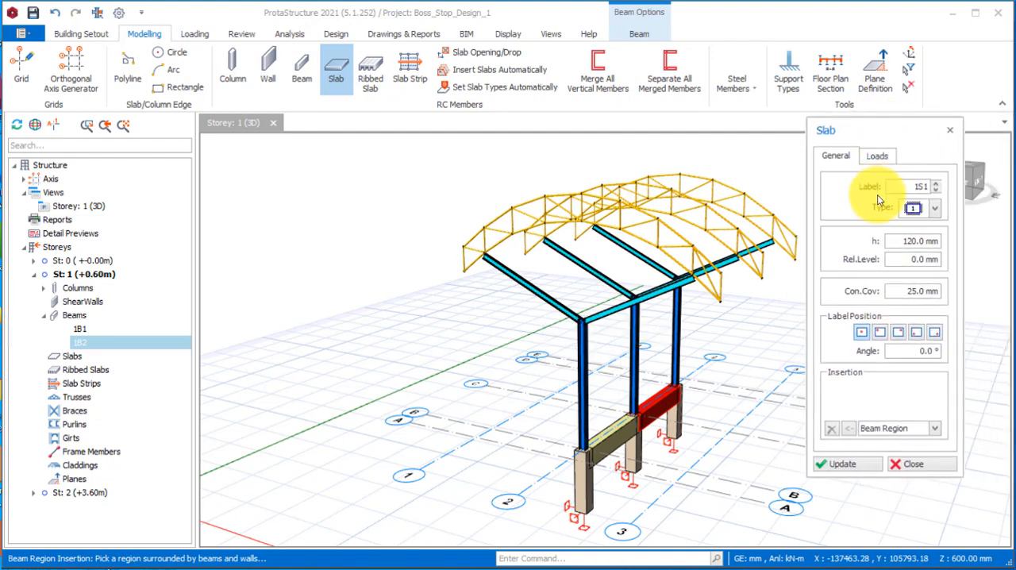
{"action": "double_click", "coordinate": [902, 242]}
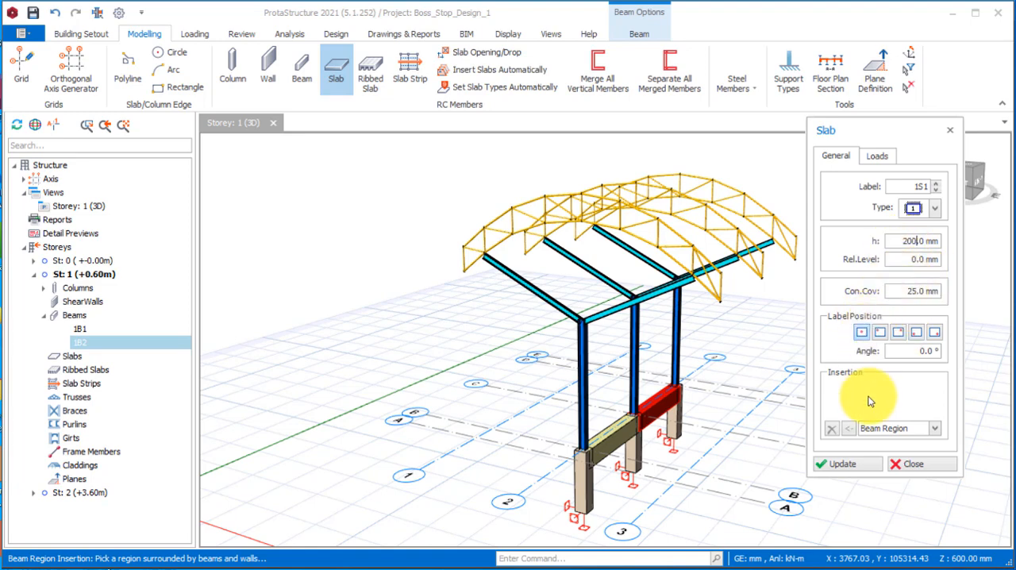
Set the slab's insertion method to Pick Axis.
{"action": "scroll", "coordinate": [589, 404], "scroll_direction": "down", "scroll_amount": 3}
{"action": "scroll", "coordinate": [589, 404], "scroll_direction": "up", "scroll_amount": 4}
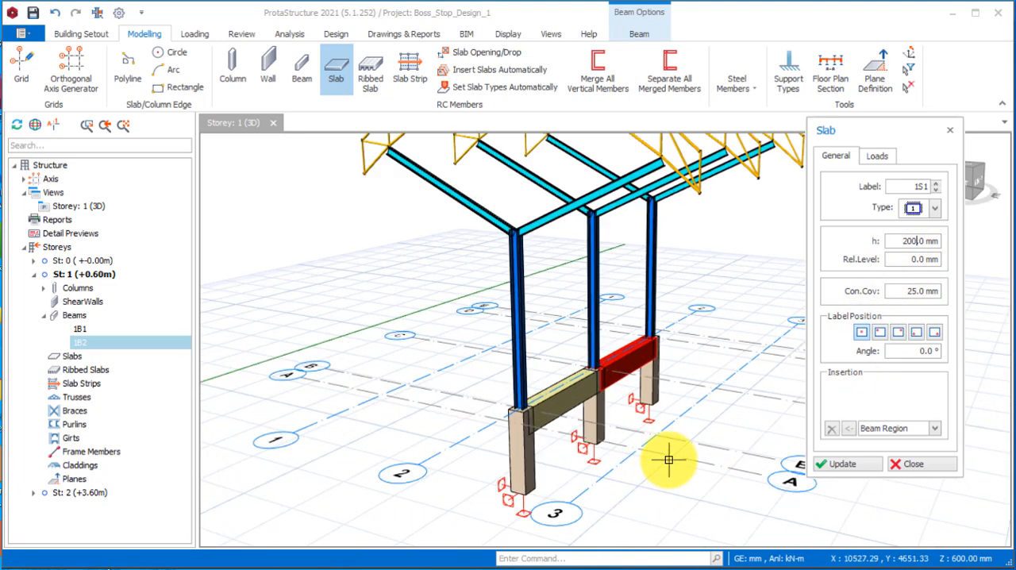
{"action": "scroll", "coordinate": [591, 404], "scroll_direction": "down", "scroll_amount": 2}
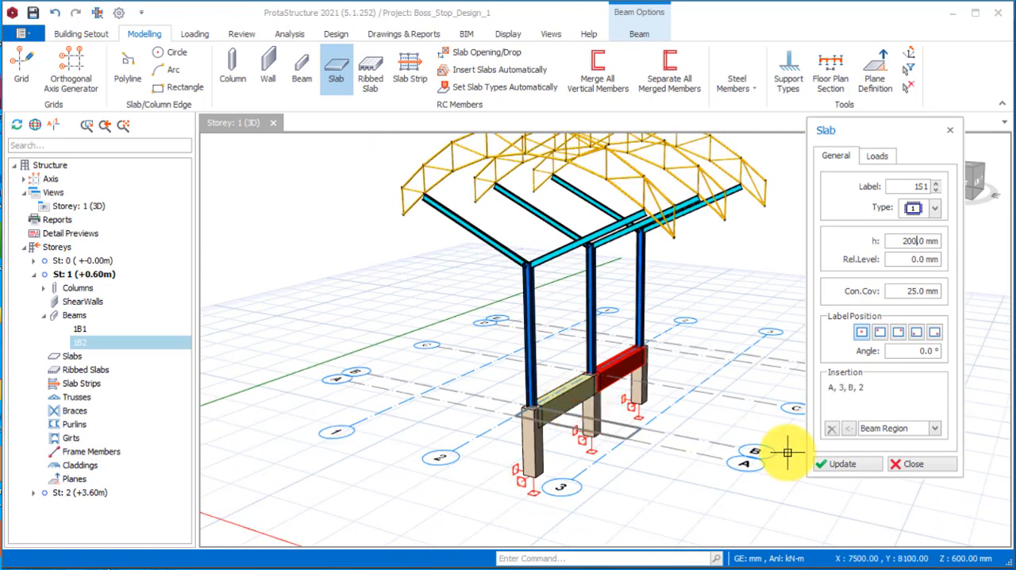
{"action": "left_click", "coordinate": [938, 432]}
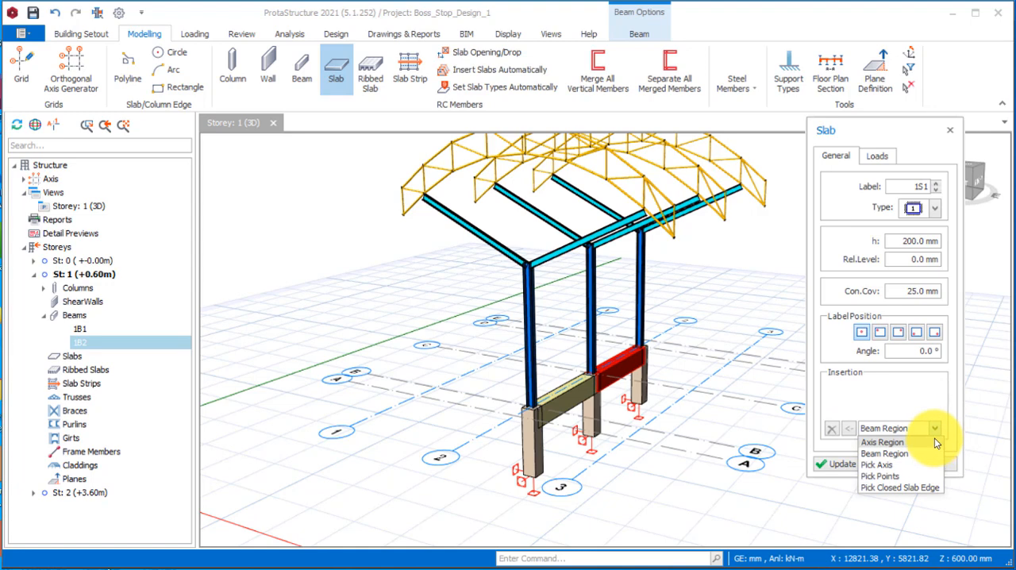
{"action": "left_click", "coordinate": [876, 471]}
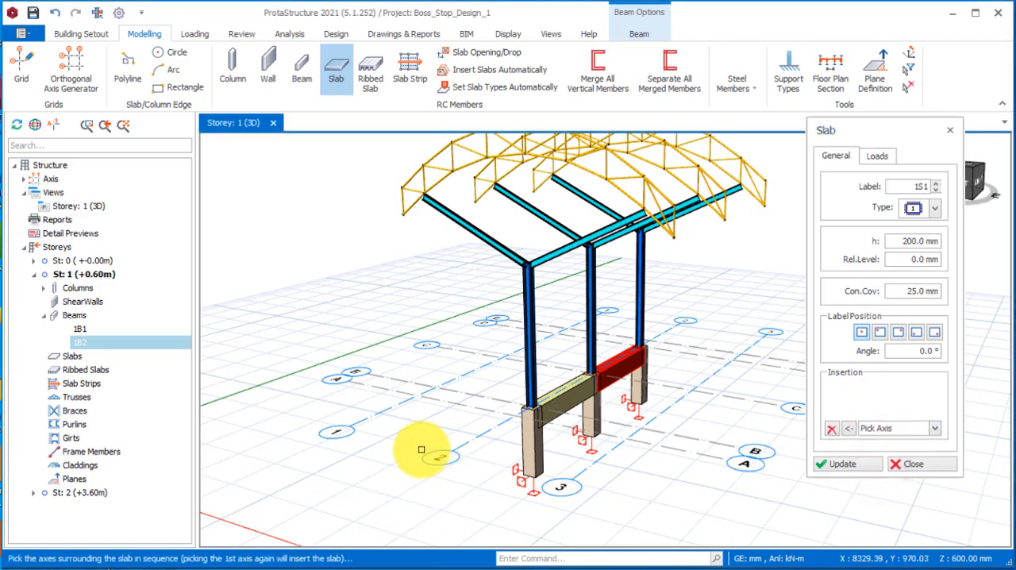
Insert the 200 mm slab in the bay bounded by axes 2, E, 3 and A.
{"action": "middle_click_drag", "start_coordinate": [419, 447], "coordinate": [456, 490]}
{"action": "scroll", "coordinate": [544, 498], "scroll_direction": "up", "scroll_amount": 2}
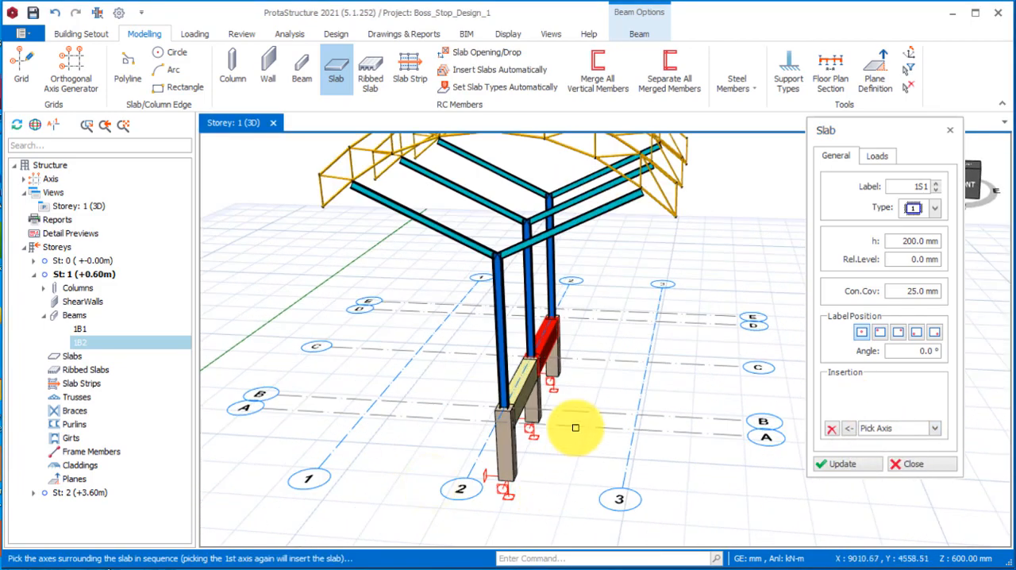
{"action": "mouse_move", "coordinate": [608, 454]}
{"action": "middle_mouse_down"}
{"action": "mouse_move", "coordinate": [585, 465]}
{"action": "mouse_move", "coordinate": [607, 456]}
{"action": "middle_mouse_up"}
{"action": "scroll", "coordinate": [666, 473], "scroll_direction": "up", "scroll_amount": 2}
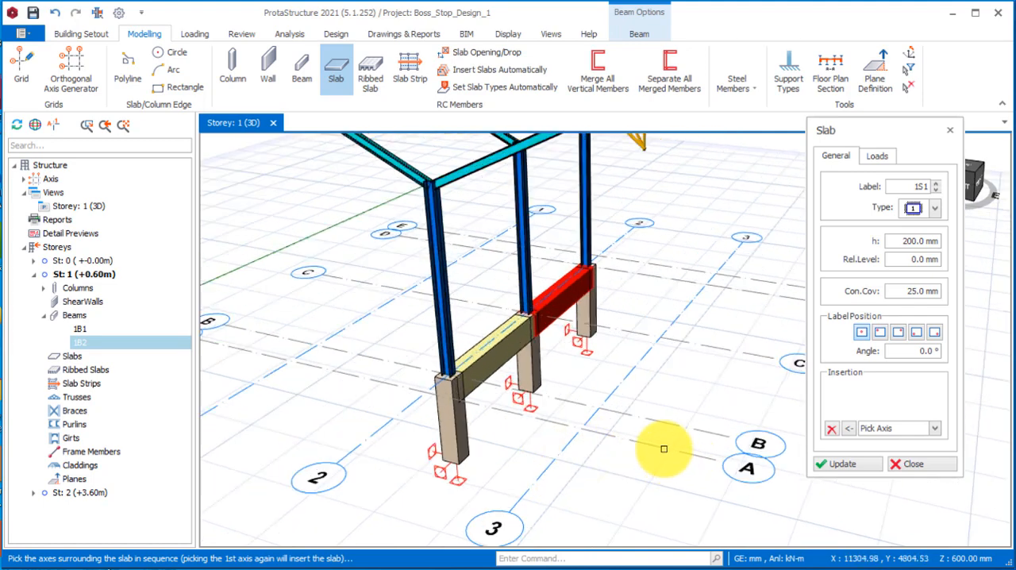
{"action": "left_click", "coordinate": [385, 424]}
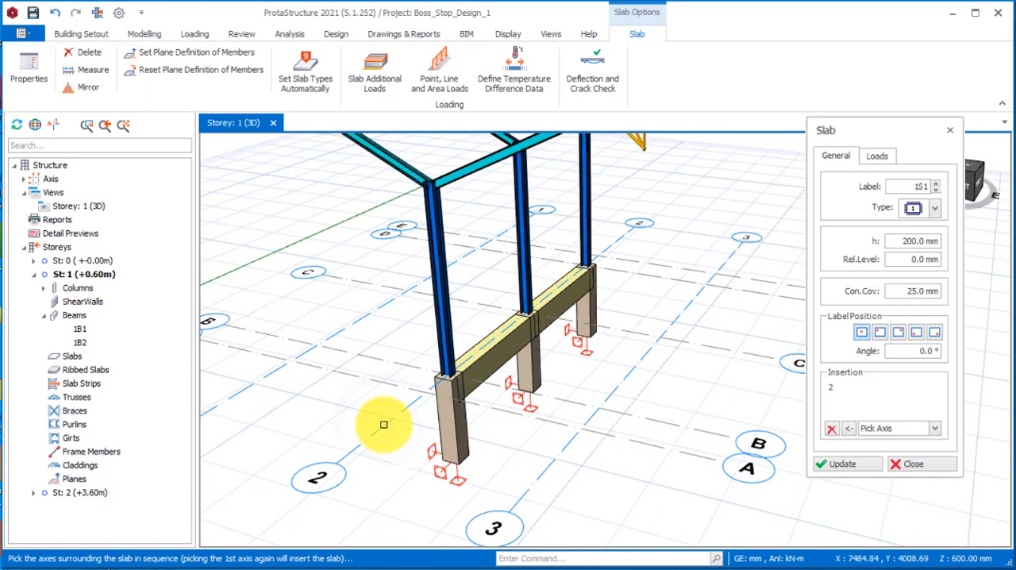
{"action": "left_click", "coordinate": [832, 403]}
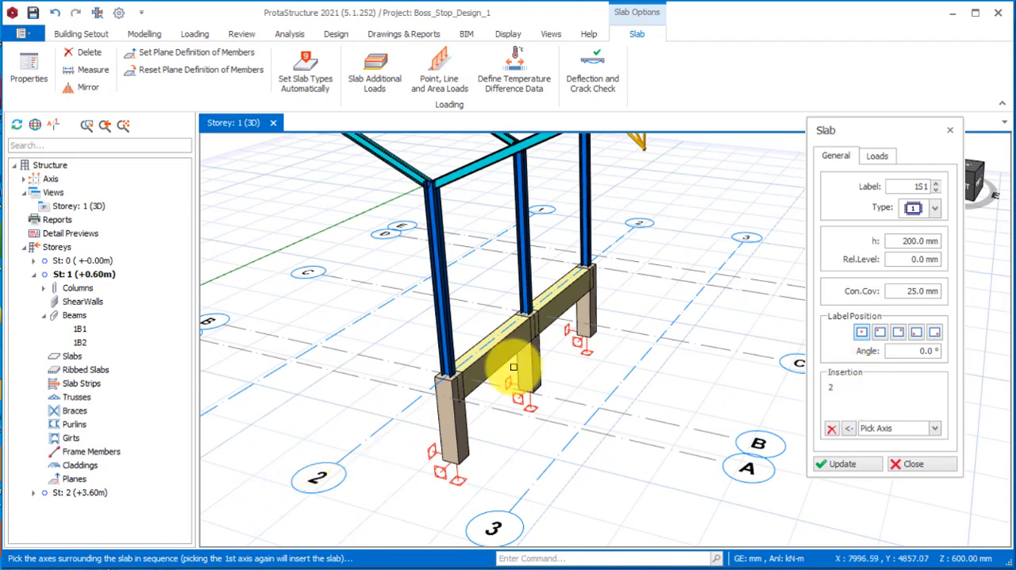
{"action": "left_click", "coordinate": [668, 266]}
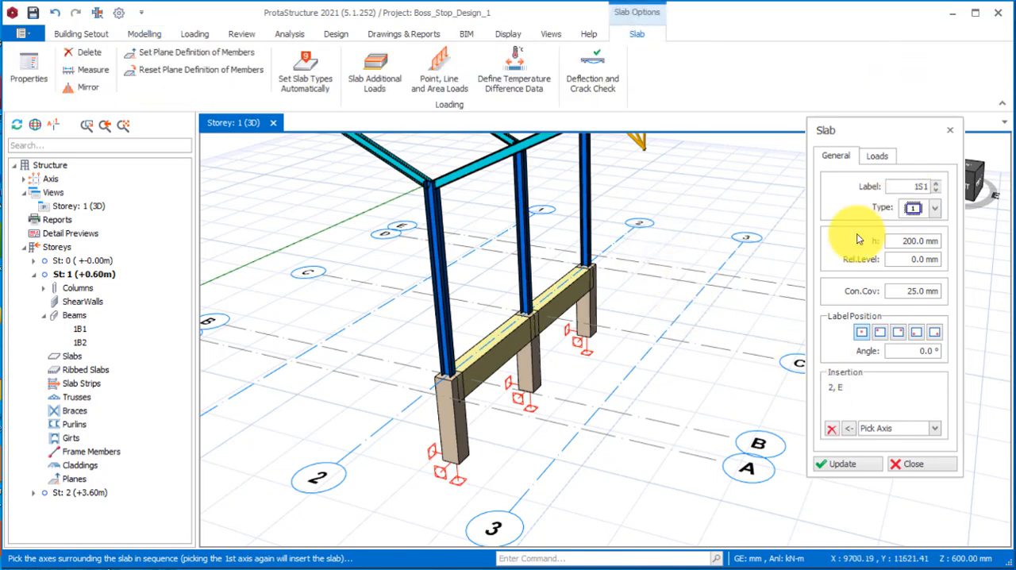
{"action": "left_click", "coordinate": [614, 386]}
{"action": "left_click", "coordinate": [653, 446]}
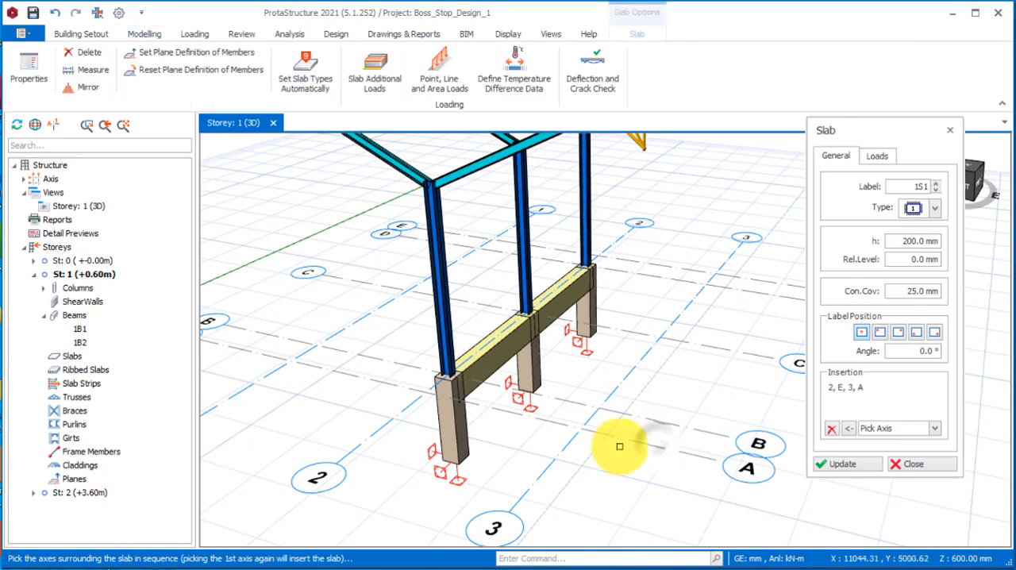
{"action": "left_click", "coordinate": [360, 442]}
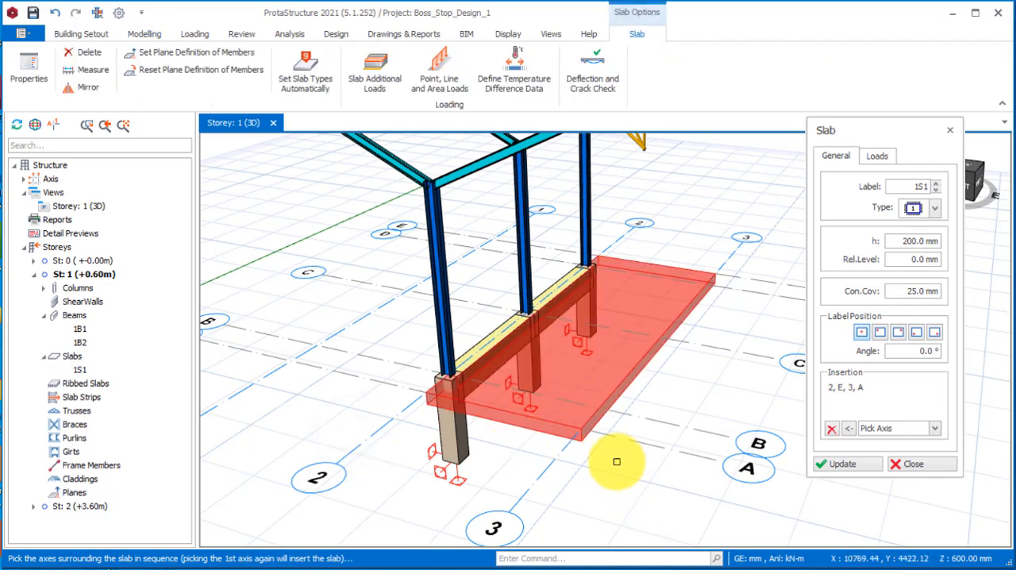
Set the imposed load of the new slab to 2.5 kN/m2 and update it.
{"action": "left_click", "coordinate": [877, 156]}
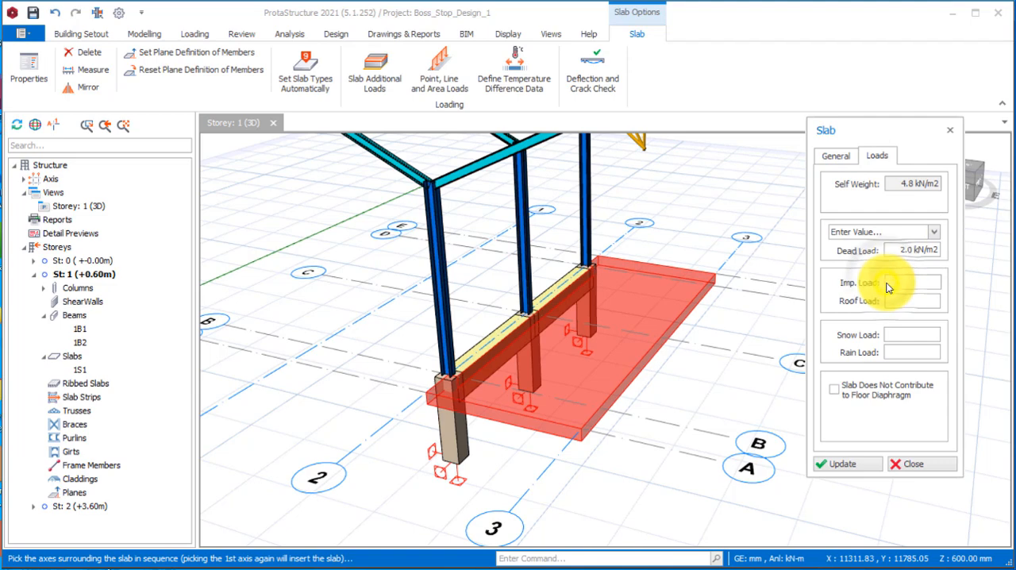
{"action": "left_click", "coordinate": [890, 281]}
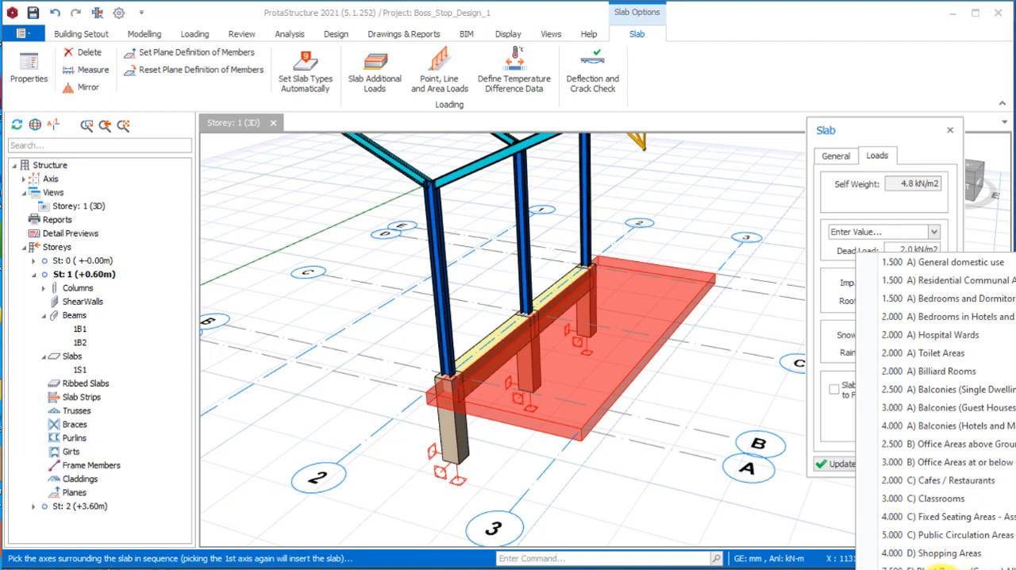
{"action": "left_click", "coordinate": [812, 503]}
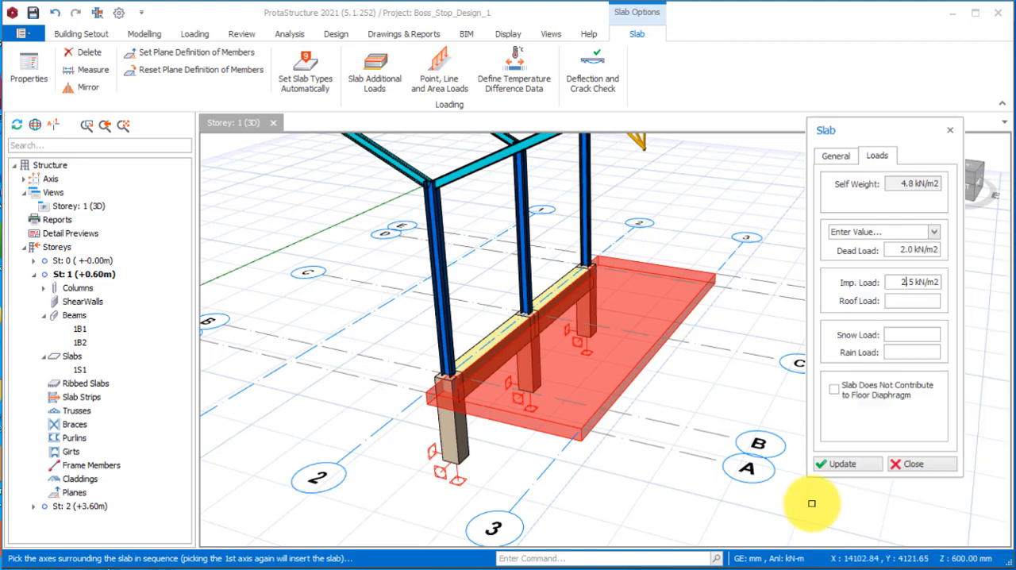
{"action": "left_click", "coordinate": [842, 467]}
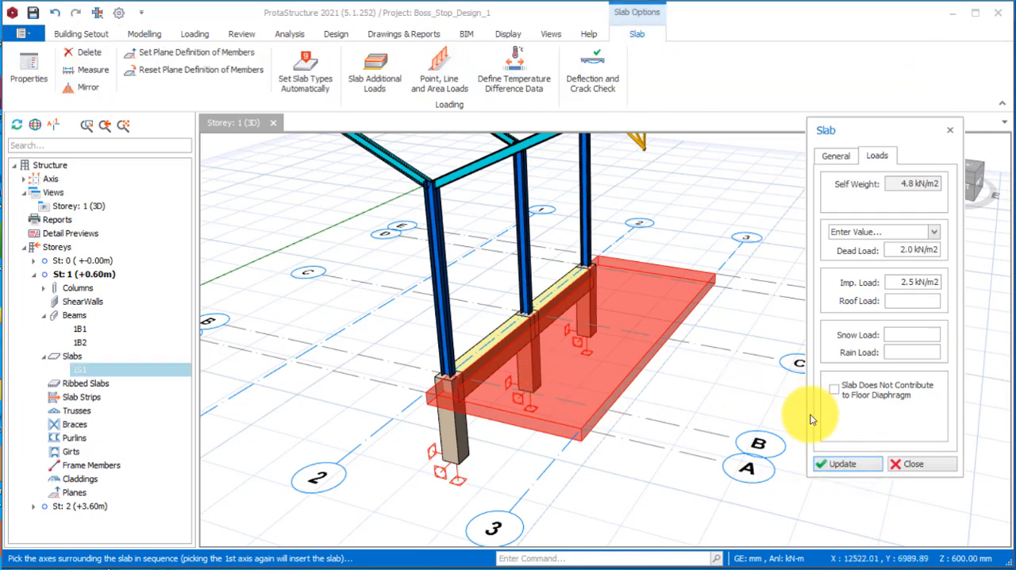
{"action": "left_click", "coordinate": [842, 465]}
Insert a second 200 mm slab bounded by axes A, 1, E and 2, and finish the slab command.
{"action": "scroll", "coordinate": [565, 388], "scroll_direction": "down", "scroll_amount": 3}
{"action": "right_click_drag", "start_coordinate": [432, 389], "coordinate": [530, 375]}
{"action": "scroll", "coordinate": [568, 488], "scroll_direction": "up", "scroll_amount": 3}
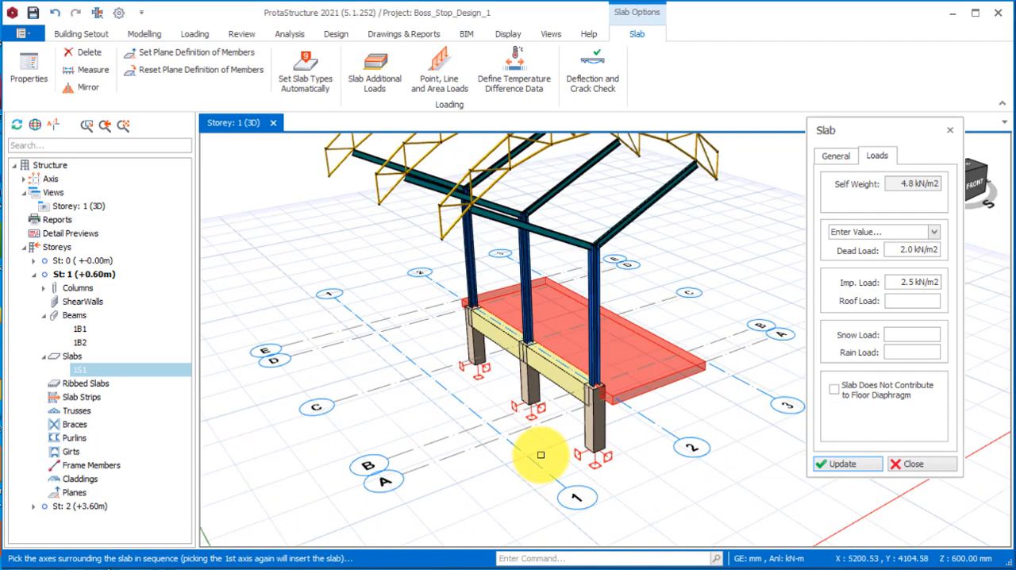
{"action": "left_click", "coordinate": [450, 457]}
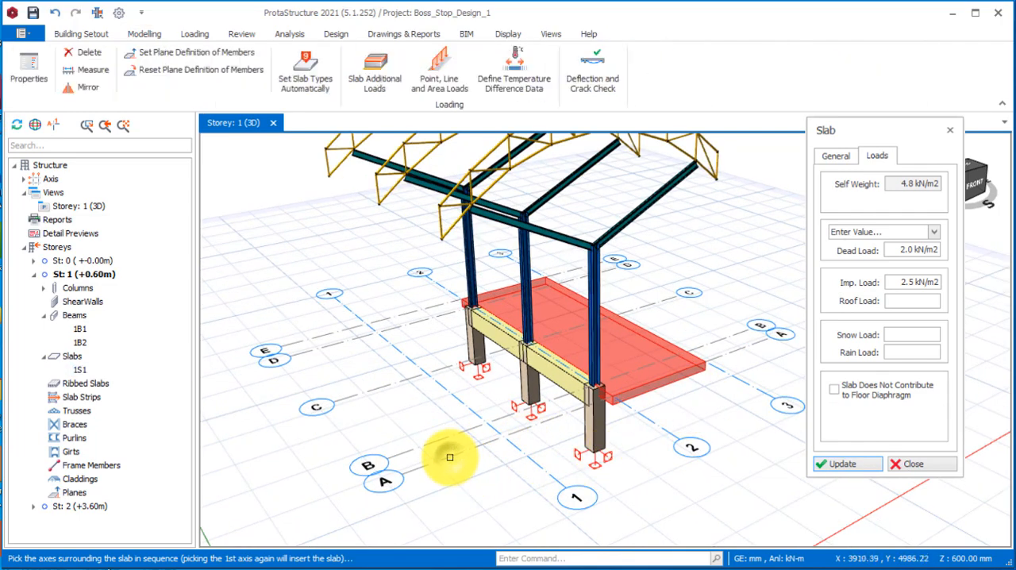
{"action": "left_click", "coordinate": [840, 155]}
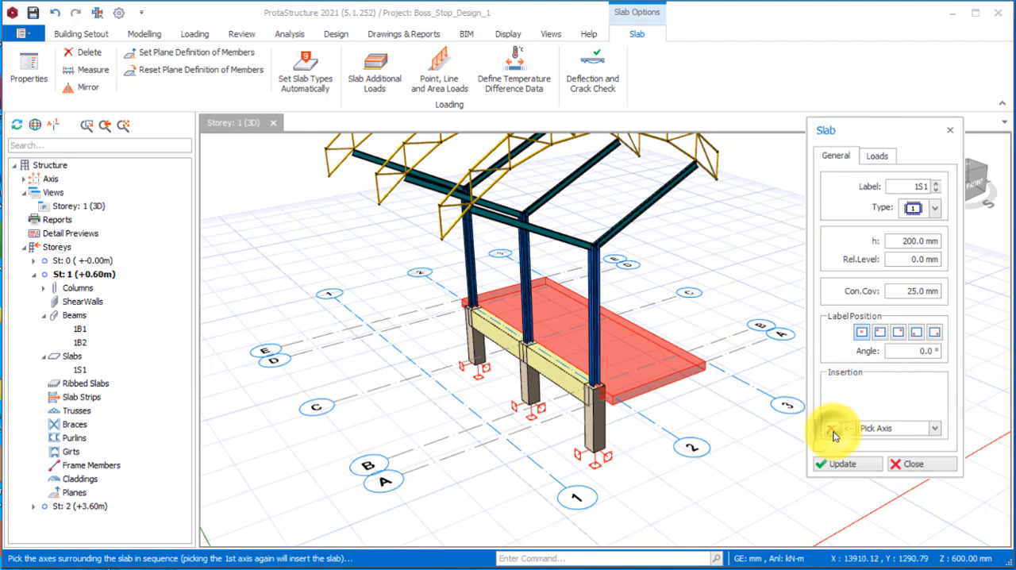
{"action": "left_click", "coordinate": [449, 456]}
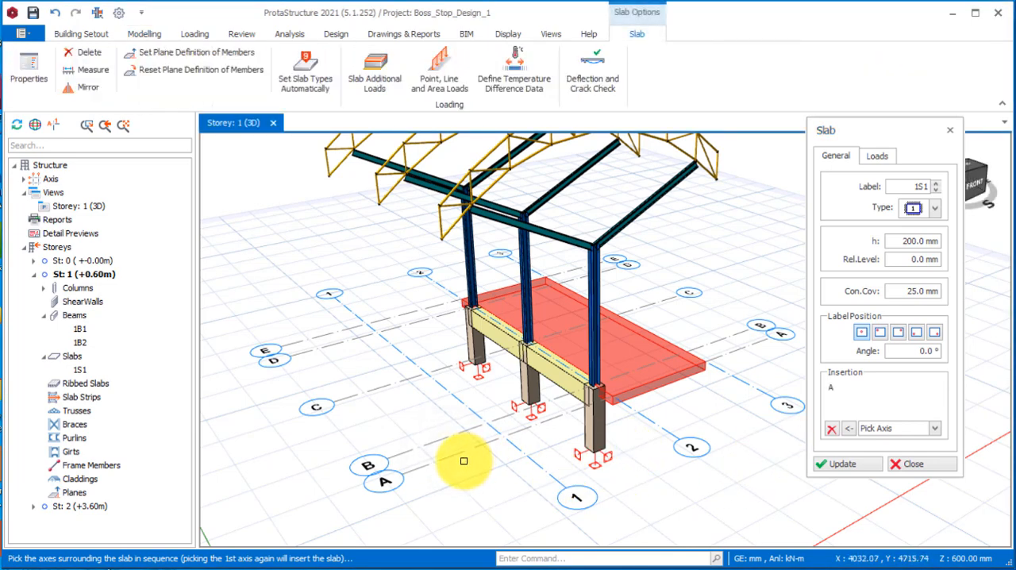
{"action": "left_click", "coordinate": [546, 468]}
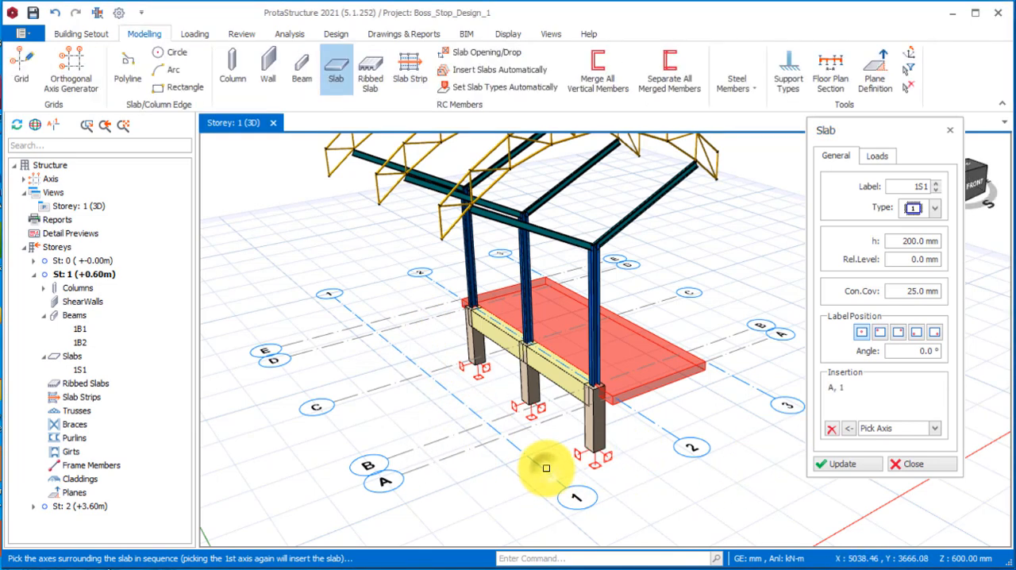
{"action": "left_click", "coordinate": [399, 313]}
{"action": "left_click", "coordinate": [449, 288]}
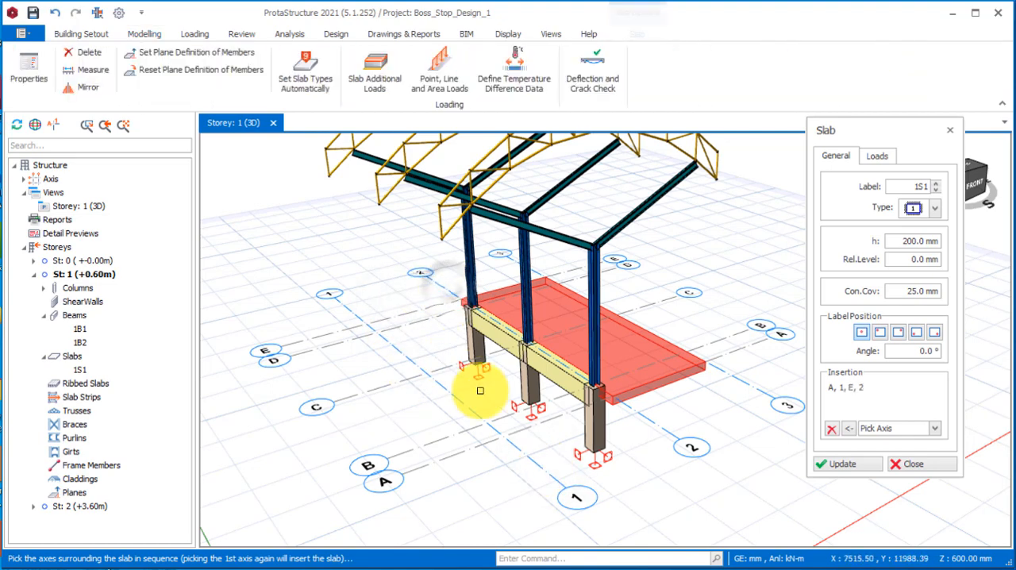
{"action": "left_click", "coordinate": [447, 458]}
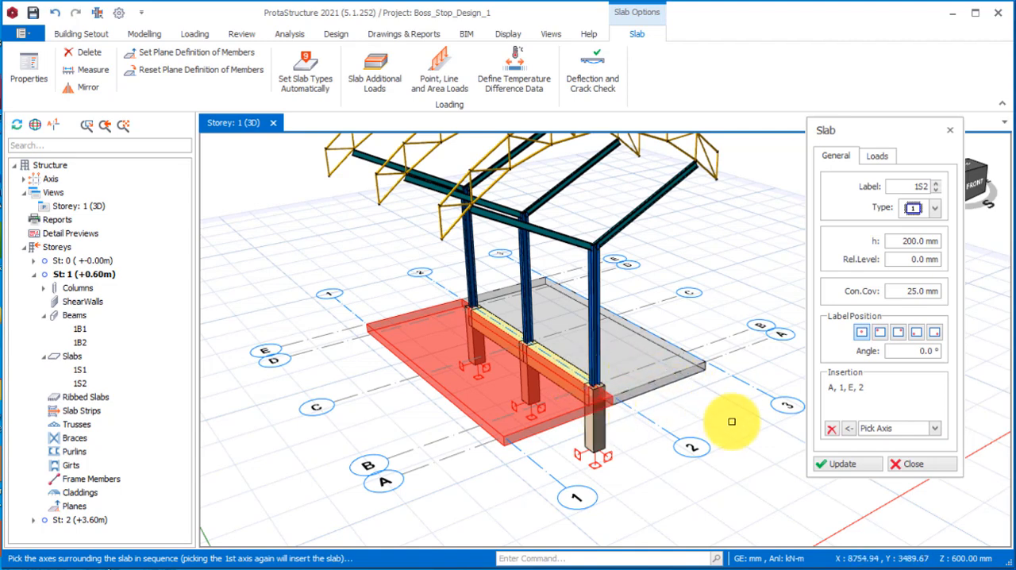
{"action": "scroll", "coordinate": [540, 425], "scroll_direction": "down", "scroll_amount": 2}
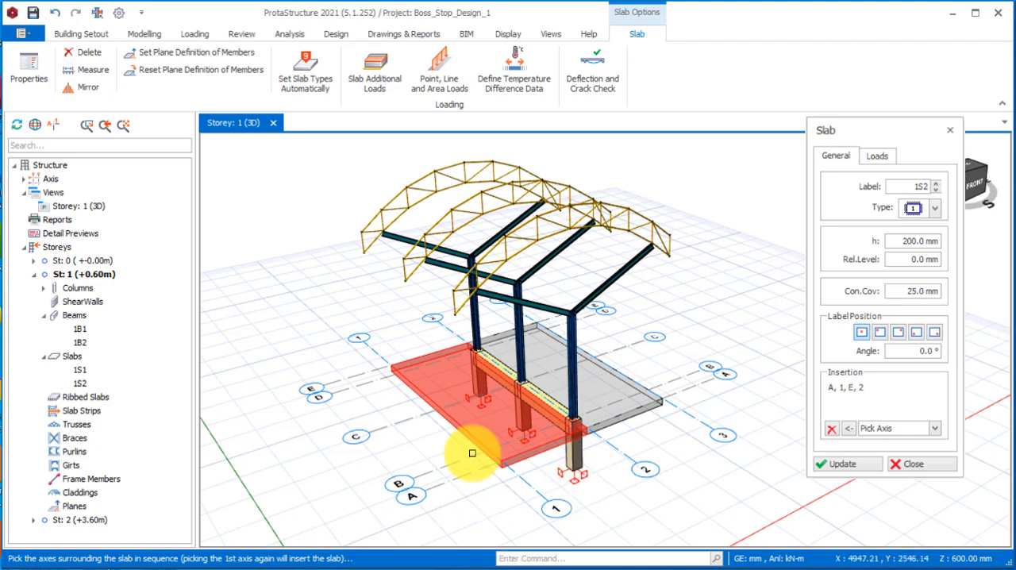
{"action": "mouse_move", "coordinate": [589, 446]}
{"action": "middle_mouse_down"}
{"action": "mouse_move", "coordinate": [656, 465]}
{"action": "mouse_move", "coordinate": [617, 437]}
{"action": "mouse_move", "coordinate": [659, 465]}
{"action": "middle_mouse_up"}
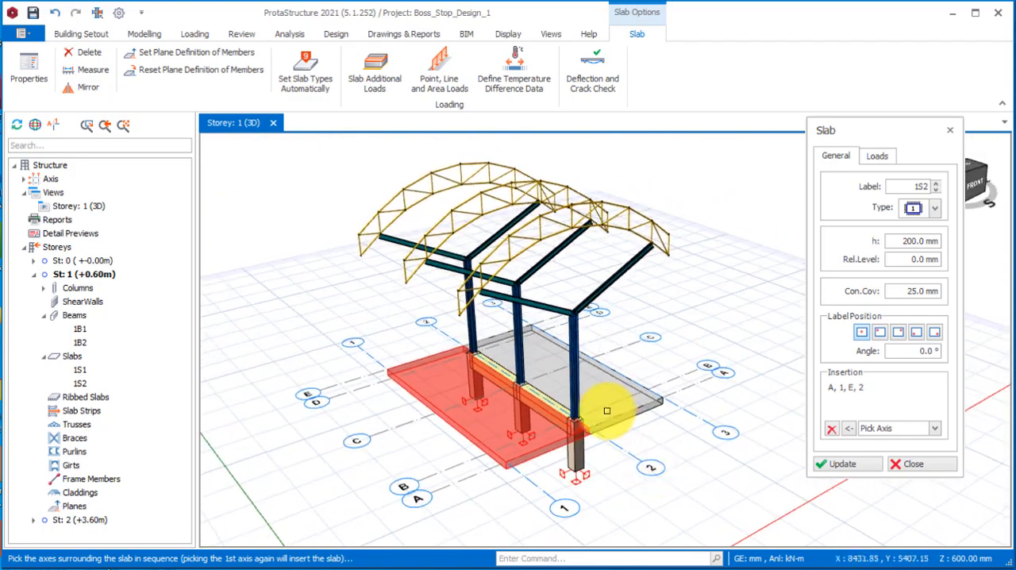
{"action": "left_click", "coordinate": [914, 468]}
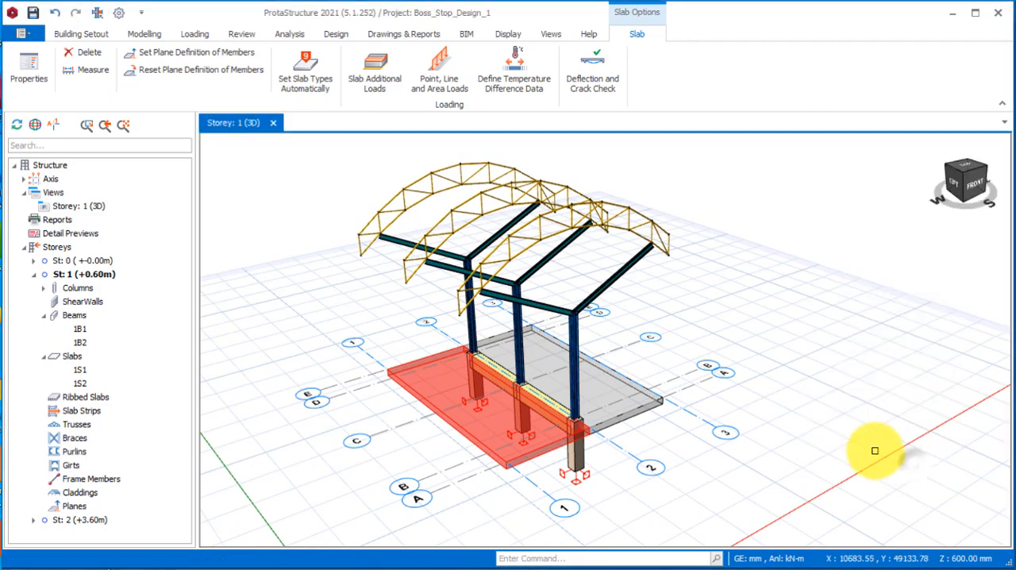
Start a set of steel purlins spanning across all three curved roof trusses.
{"action": "scroll", "coordinate": [780, 297], "scroll_direction": "down", "scroll_amount": 3}
{"action": "middle_click_drag", "start_coordinate": [787, 405], "coordinate": [595, 290]}
{"action": "mouse_move", "coordinate": [627, 250]}
{"action": "middle_mouse_down"}
{"action": "mouse_move", "coordinate": [691, 277]}
{"action": "mouse_move", "coordinate": [715, 355]}
{"action": "middle_mouse_up"}
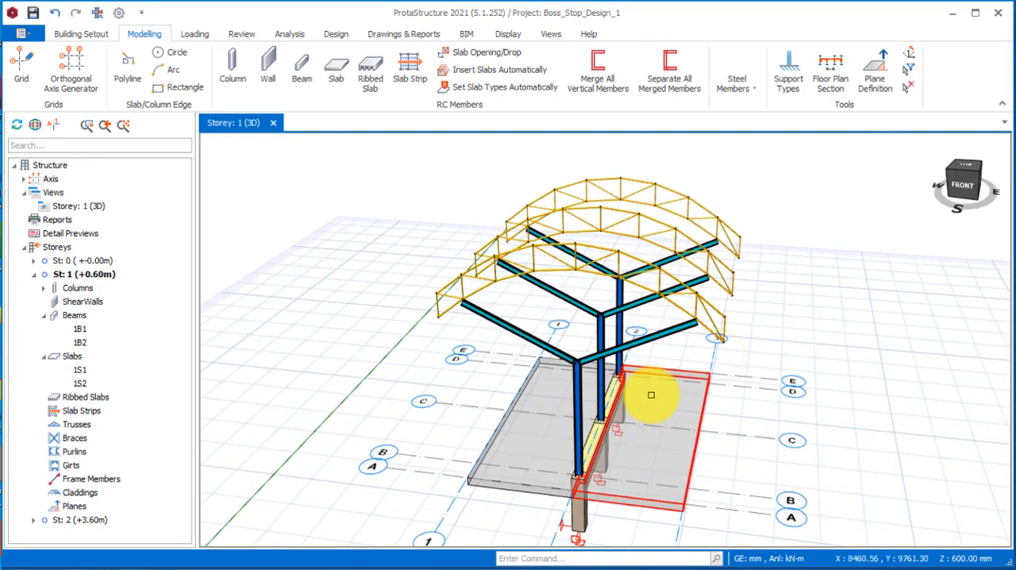
{"action": "mouse_move", "coordinate": [673, 473]}
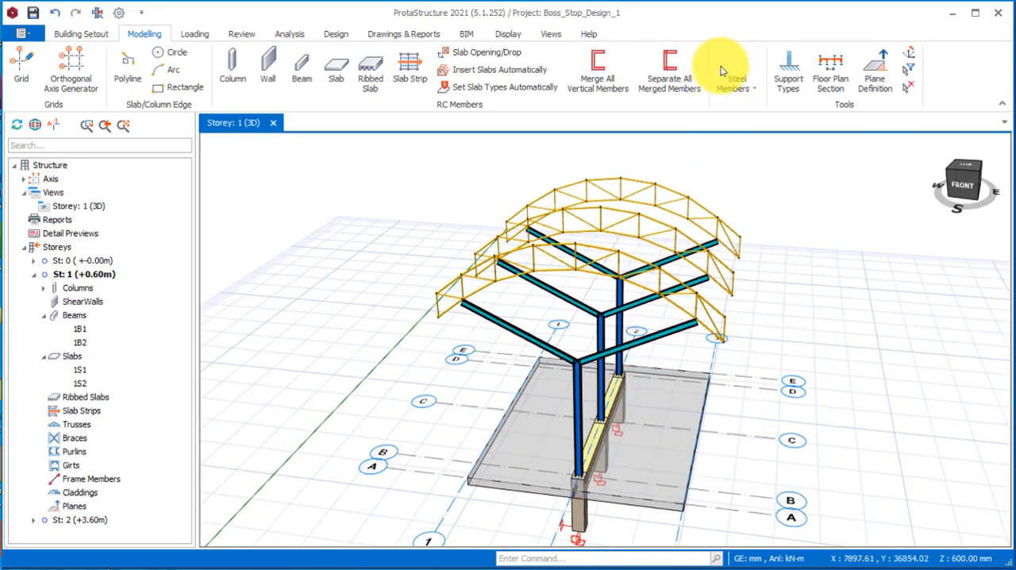
{"action": "left_click", "coordinate": [746, 92]}
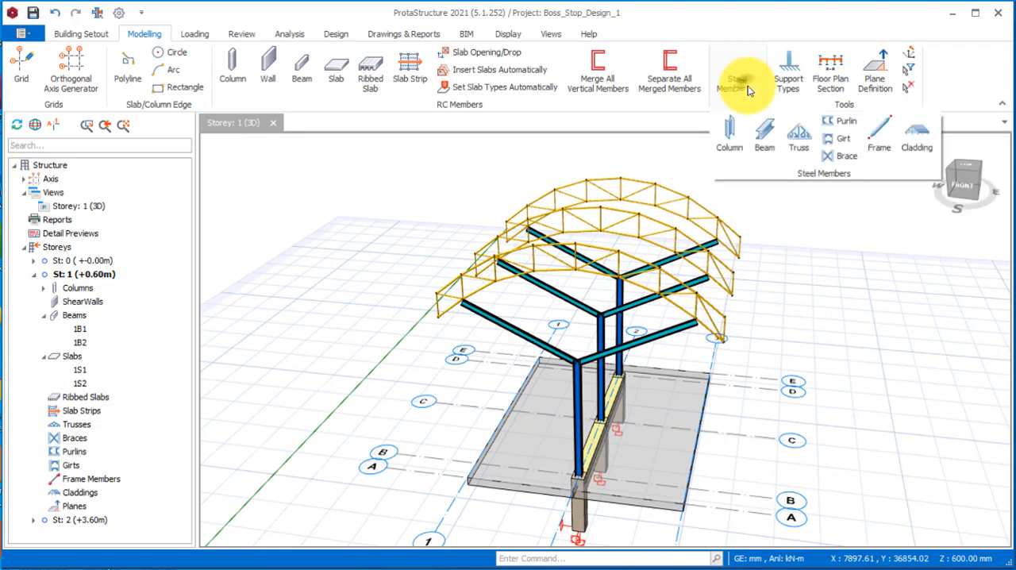
{"action": "left_click", "coordinate": [844, 135]}
{"action": "middle_click_drag", "start_coordinate": [320, 333], "coordinate": [423, 332]}
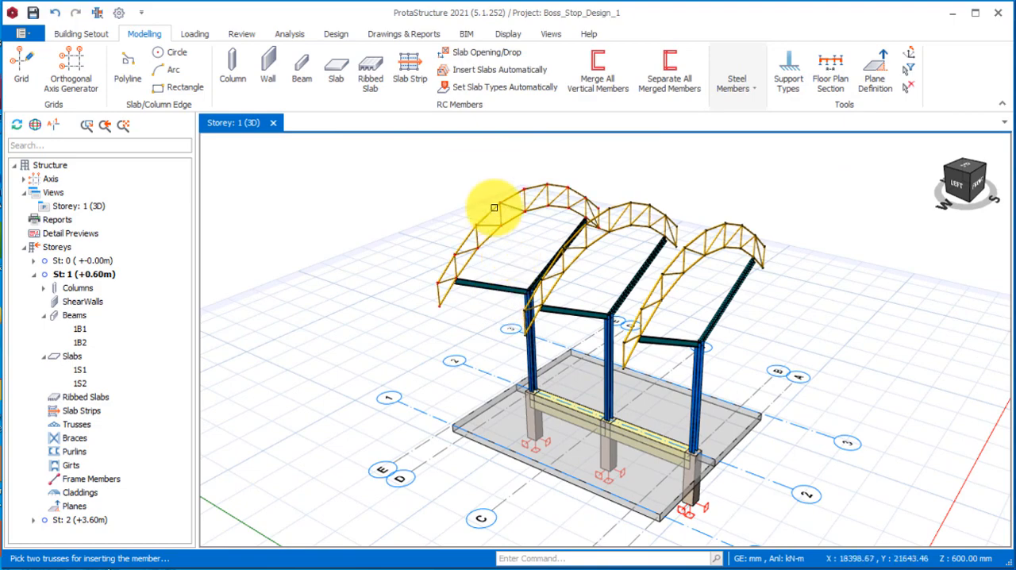
{"action": "left_click", "coordinate": [691, 247]}
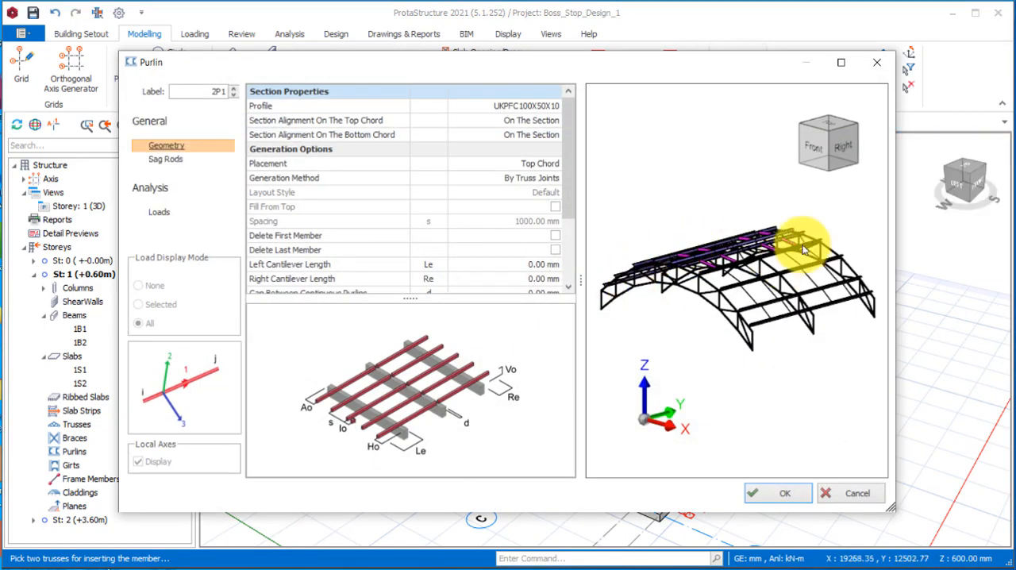
Set the purlins' left and right cantilever lengths to 600 mm each.
{"action": "middle_click_drag", "start_coordinate": [750, 297], "coordinate": [698, 210]}
{"action": "left_click_drag", "start_coordinate": [565, 168], "coordinate": [563, 226]}
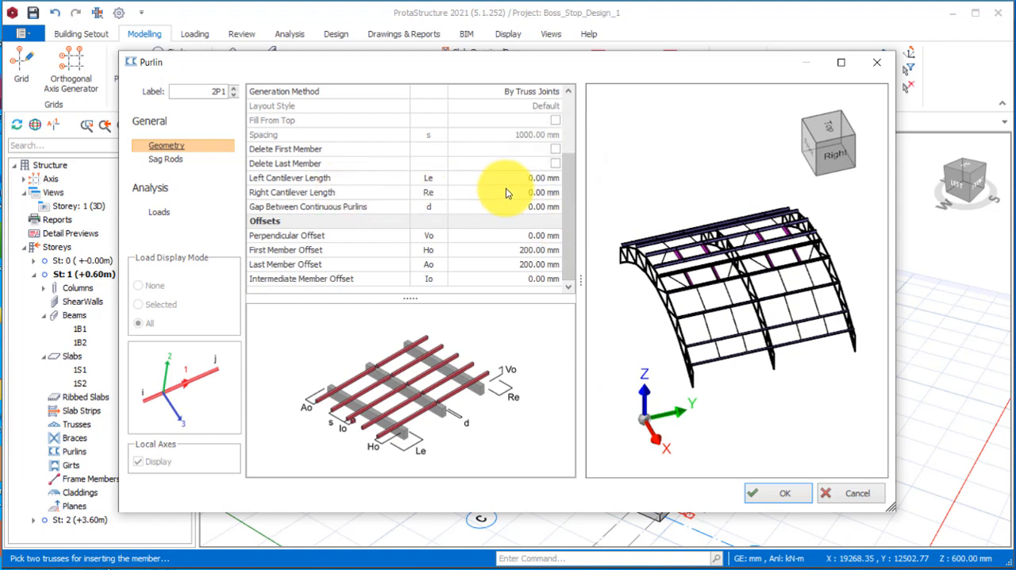
{"action": "left_click", "coordinate": [536, 179]}
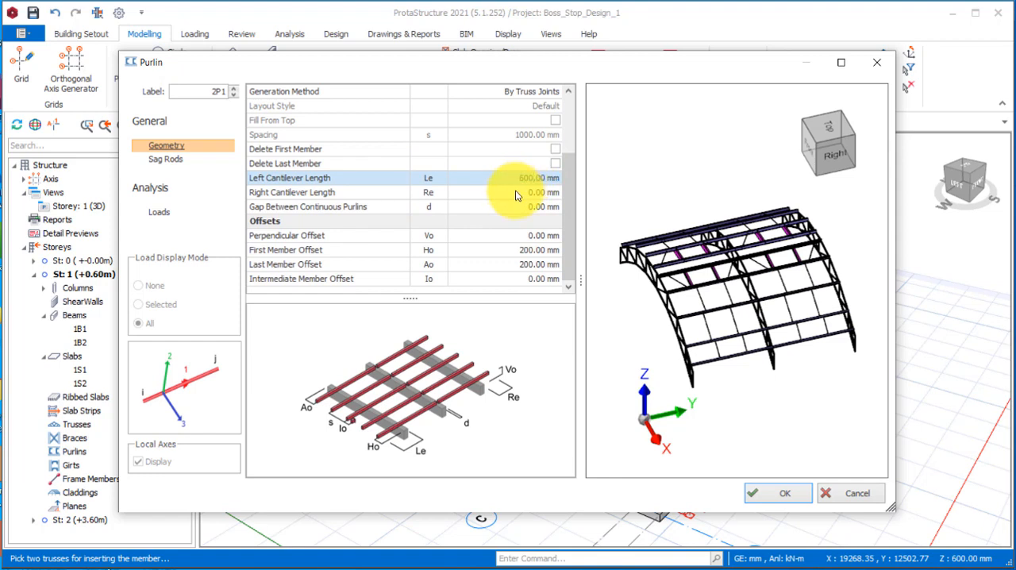
{"action": "left_click", "coordinate": [517, 193]}
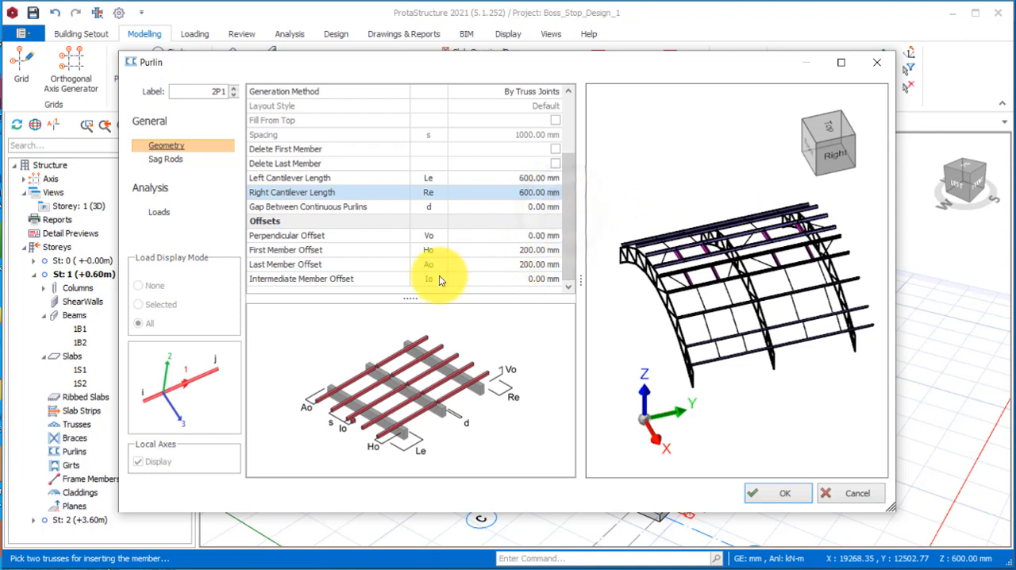
Turn off Profile Hanger and Use Ridge Rod for the sag rods and insert the purlins on the roof trusses.
{"action": "left_click", "coordinate": [166, 159]}
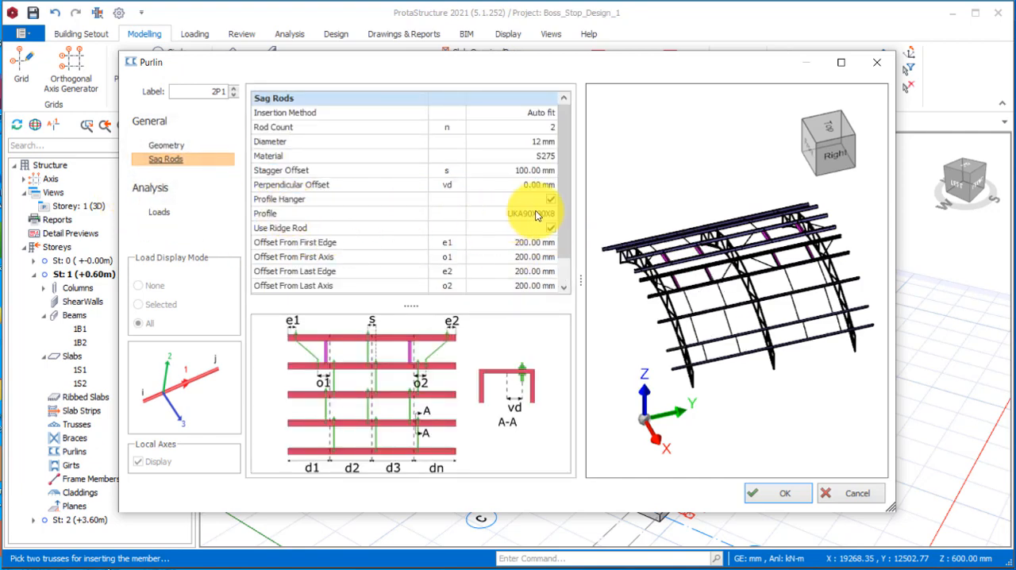
{"action": "left_click_drag", "start_coordinate": [638, 340], "coordinate": [710, 349]}
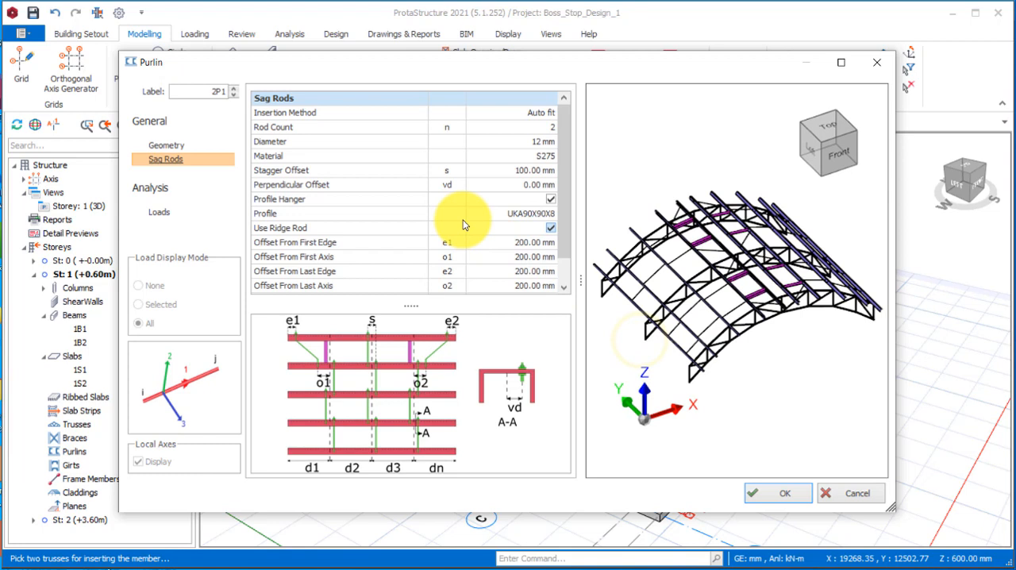
{"action": "left_click", "coordinate": [551, 199]}
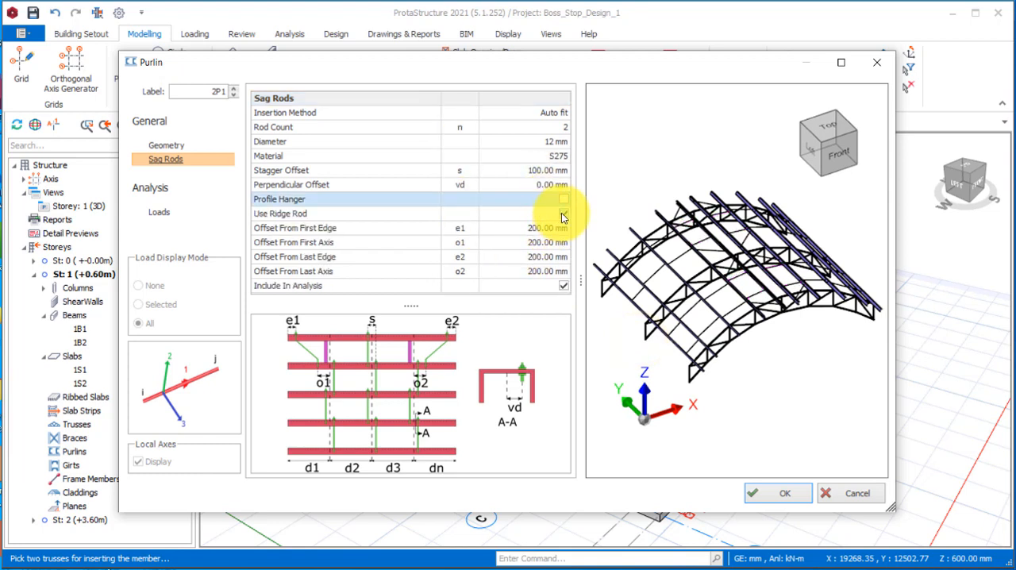
{"action": "left_click", "coordinate": [562, 213]}
{"action": "left_click_drag", "start_coordinate": [787, 347], "coordinate": [787, 270]}
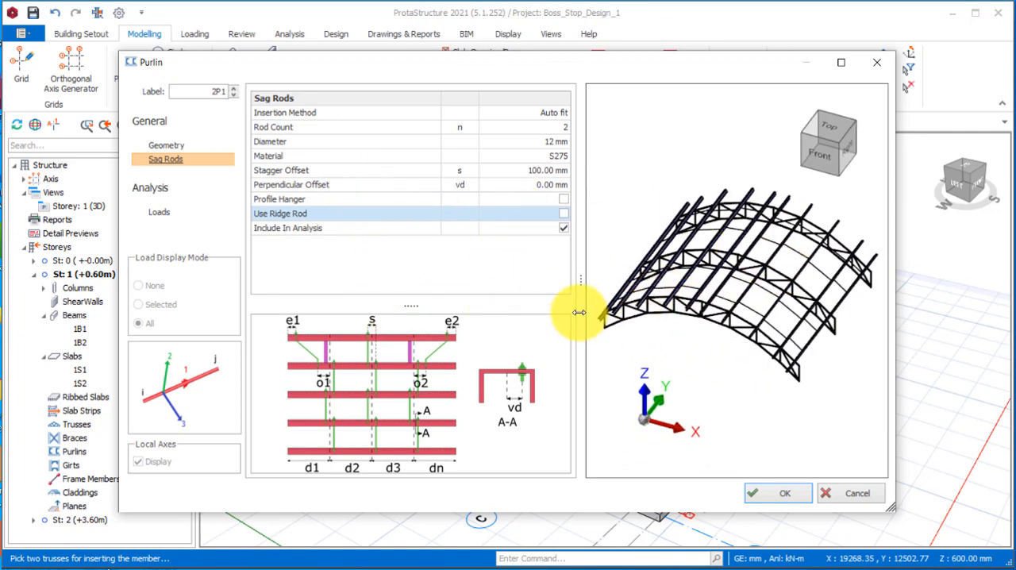
{"action": "left_click_drag", "start_coordinate": [692, 326], "coordinate": [744, 449]}
{"action": "left_click", "coordinate": [784, 492]}
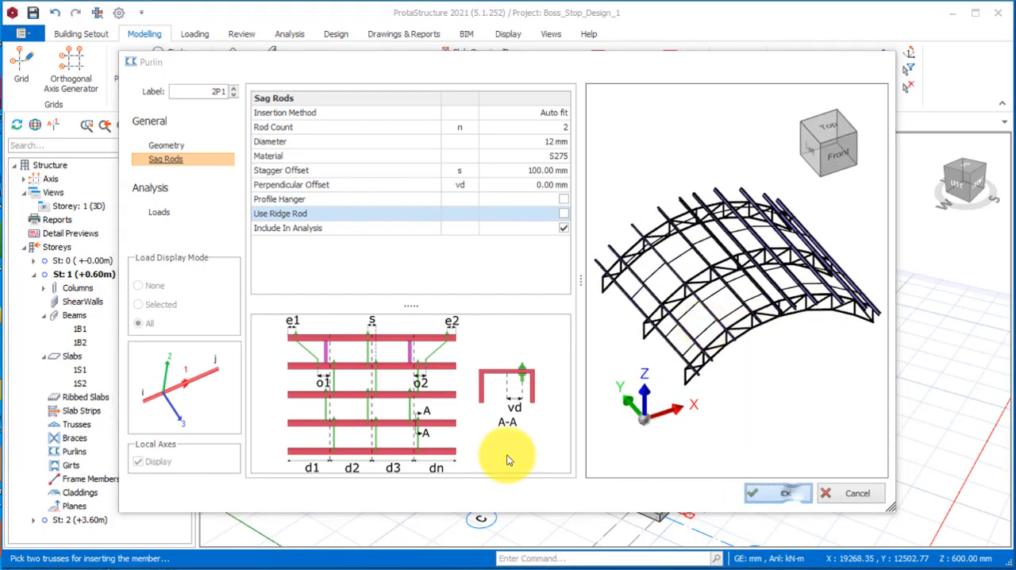
{"action": "mouse_move", "coordinate": [620, 265]}
{"action": "left_mouse_down"}
{"action": "mouse_move", "coordinate": [658, 307]}
{"action": "mouse_move", "coordinate": [755, 325]}
{"action": "mouse_move", "coordinate": [726, 361]}
{"action": "mouse_move", "coordinate": [587, 295]}
{"action": "mouse_move", "coordinate": [556, 320]}
{"action": "mouse_move", "coordinate": [745, 325]}
{"action": "mouse_move", "coordinate": [671, 299]}
{"action": "left_mouse_up"}
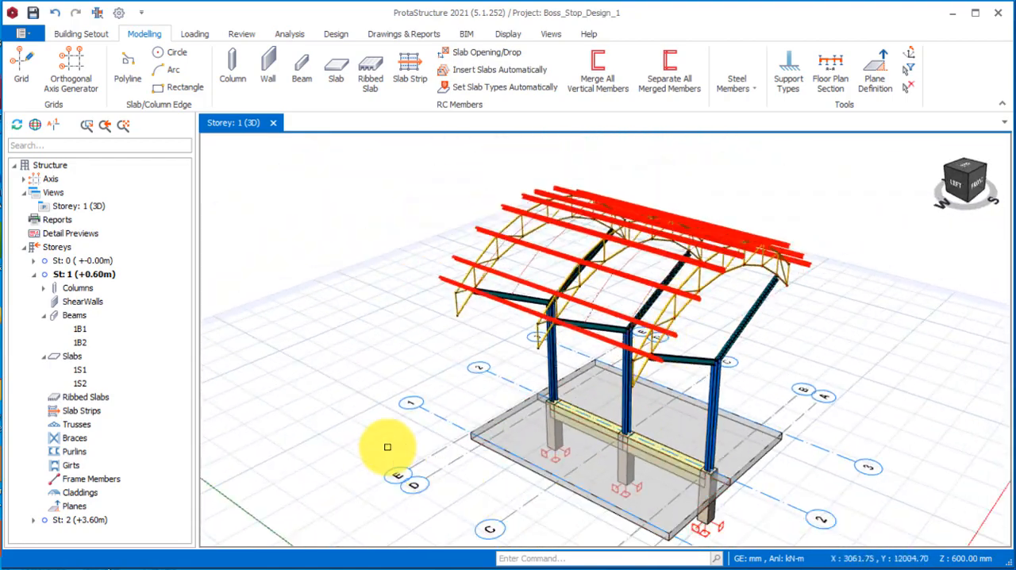
Start a steel cladding member on the purlin group over the curved roof trusses.
{"action": "left_click_drag", "start_coordinate": [386, 444], "coordinate": [545, 436]}
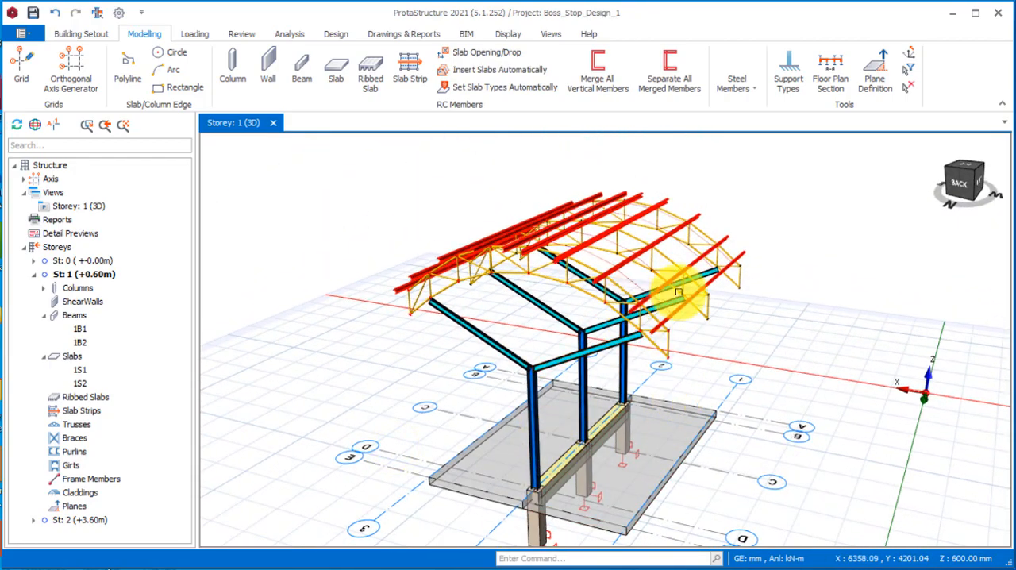
{"action": "scroll", "coordinate": [604, 289], "scroll_direction": "down", "scroll_amount": 2}
{"action": "left_click_drag", "start_coordinate": [674, 374], "coordinate": [656, 335]}
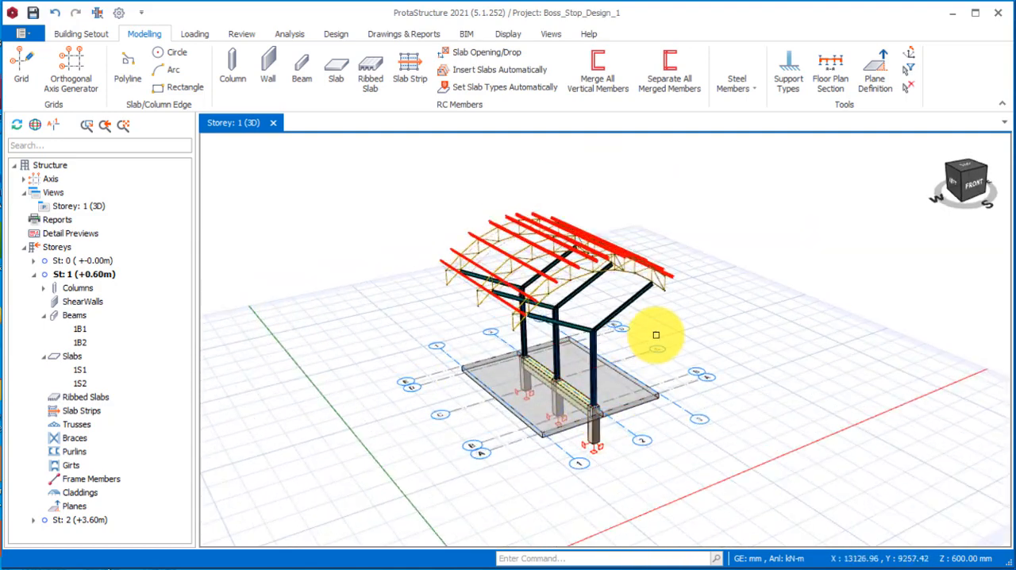
{"action": "scroll", "coordinate": [591, 452], "scroll_direction": "up", "scroll_amount": 2}
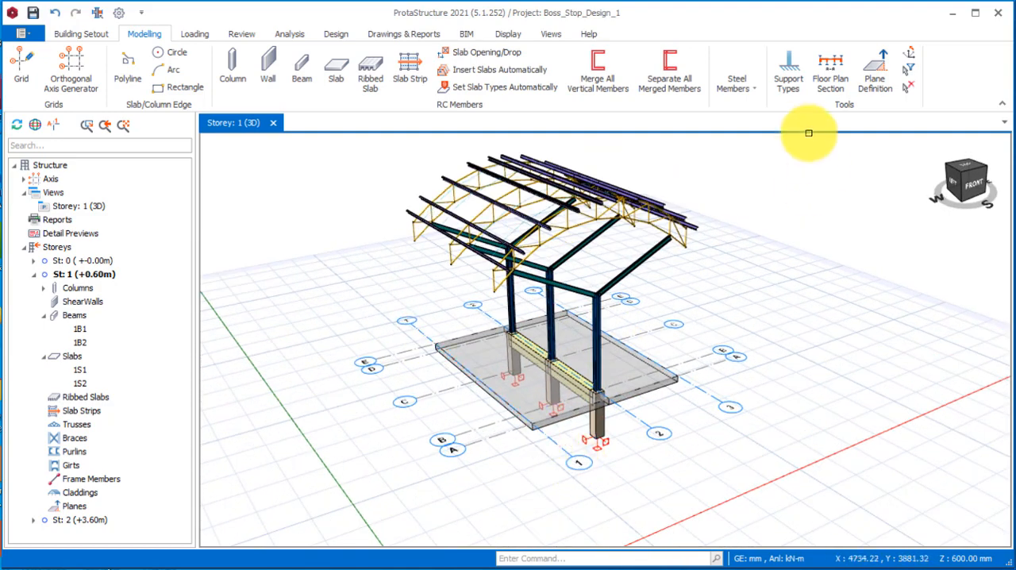
{"action": "left_click", "coordinate": [750, 78]}
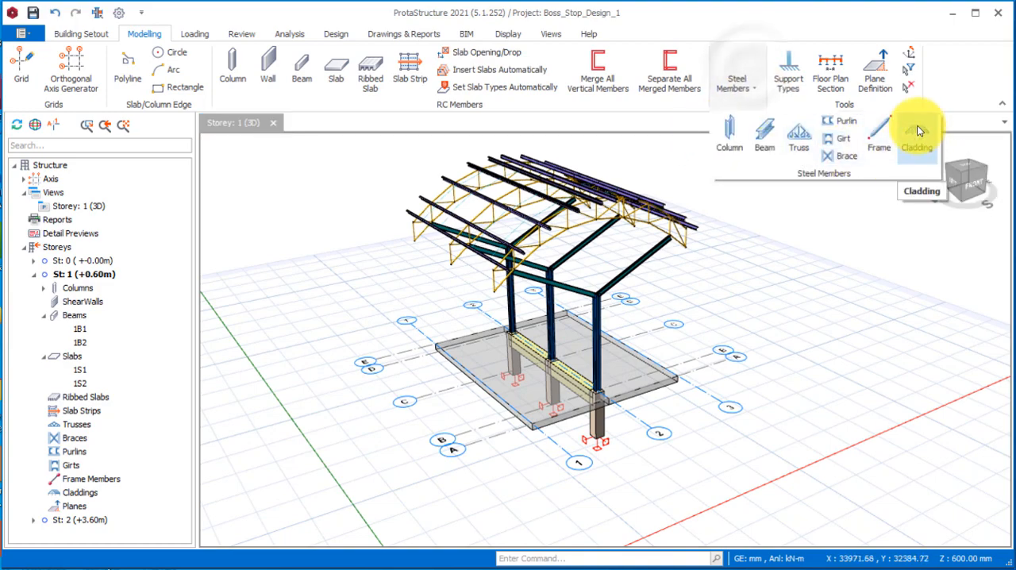
{"action": "left_click", "coordinate": [917, 140]}
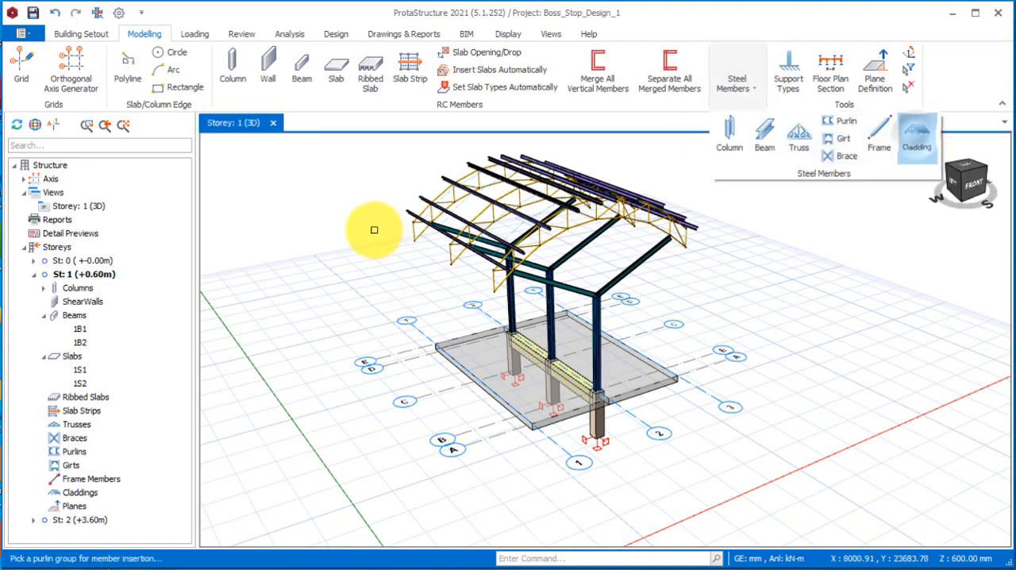
{"action": "left_click", "coordinate": [476, 190]}
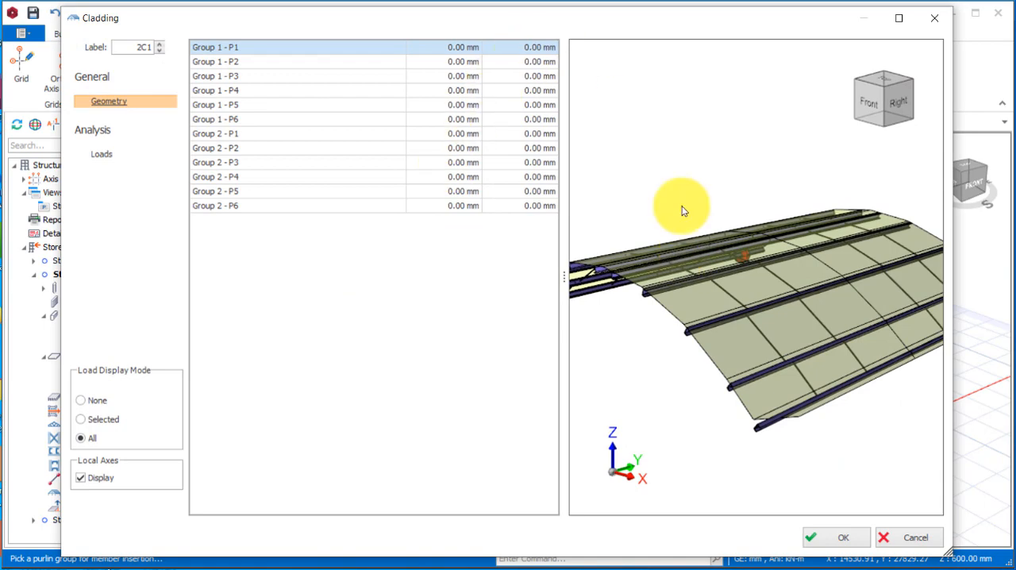
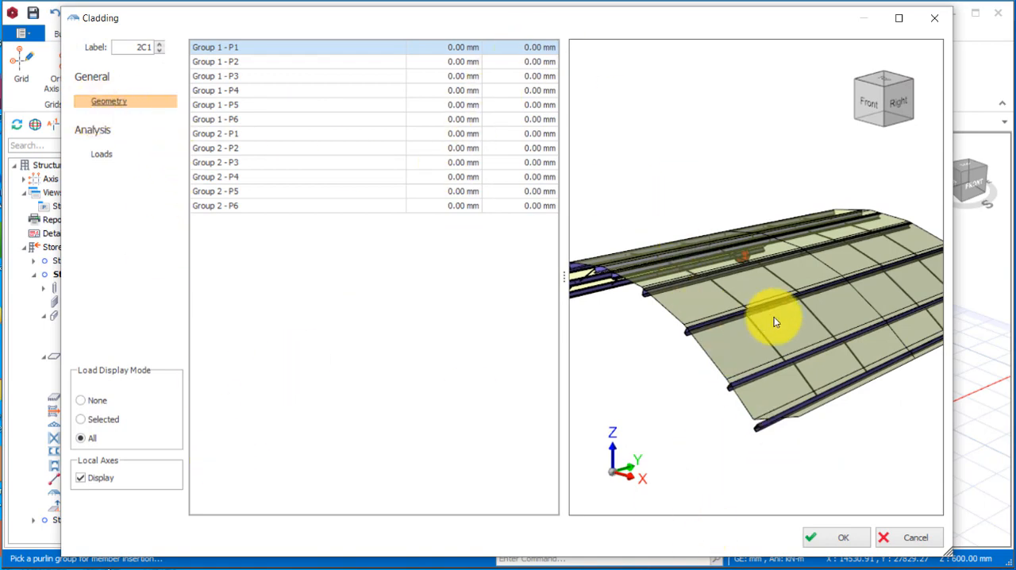
Insert the steel cladding on the purlins over the curved roof trusses.
{"action": "left_click", "coordinate": [831, 544]}
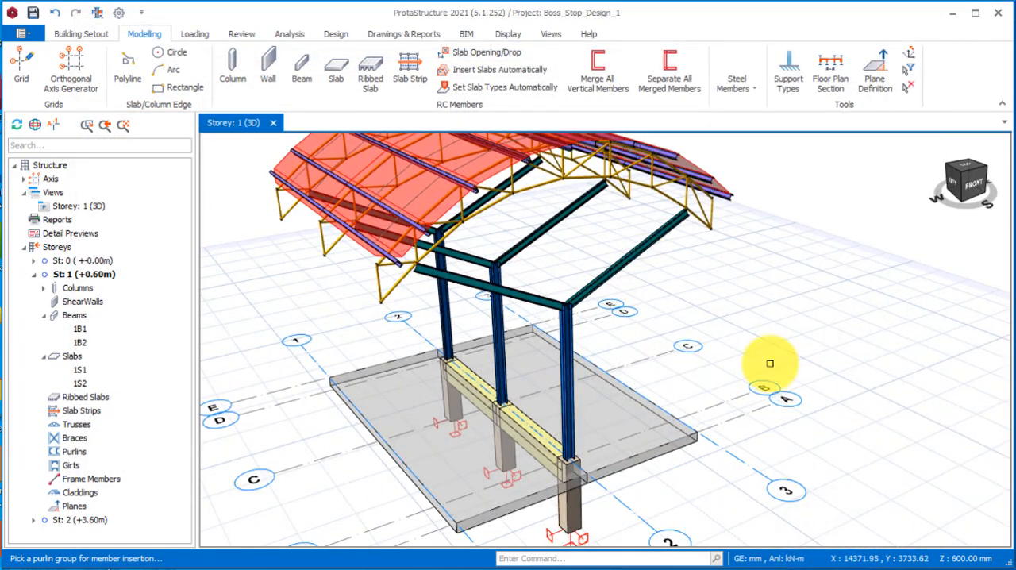
{"action": "scroll", "coordinate": [549, 444], "scroll_direction": "down", "scroll_amount": 5}
{"action": "middle_click_drag", "start_coordinate": [548, 445], "coordinate": [616, 411]}
{"action": "scroll", "coordinate": [621, 370], "scroll_direction": "up", "scroll_amount": 4}
{"action": "scroll", "coordinate": [455, 371], "scroll_direction": "down", "scroll_amount": 2}
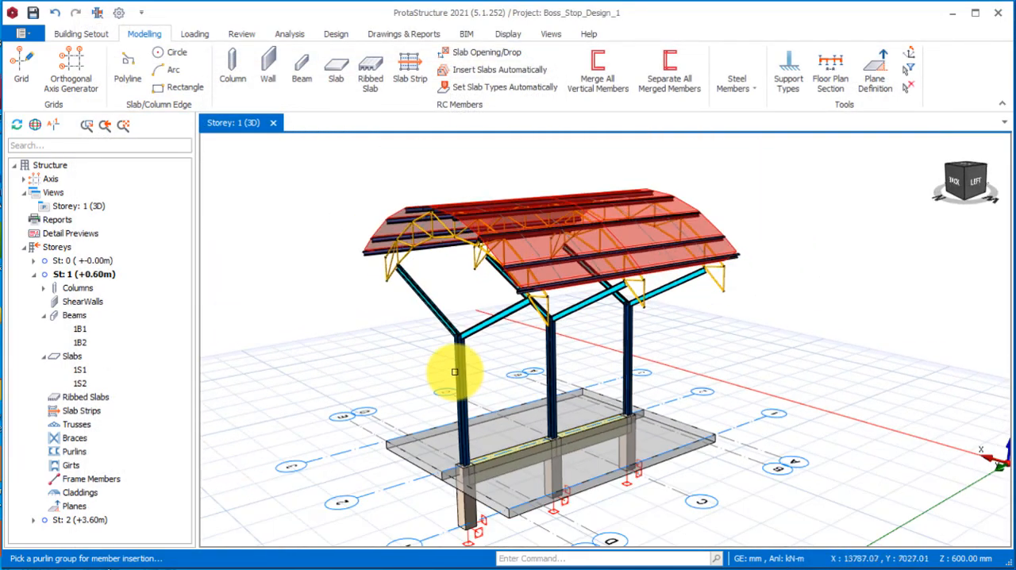
{"action": "scroll", "coordinate": [455, 371], "scroll_direction": "up", "scroll_amount": 3}
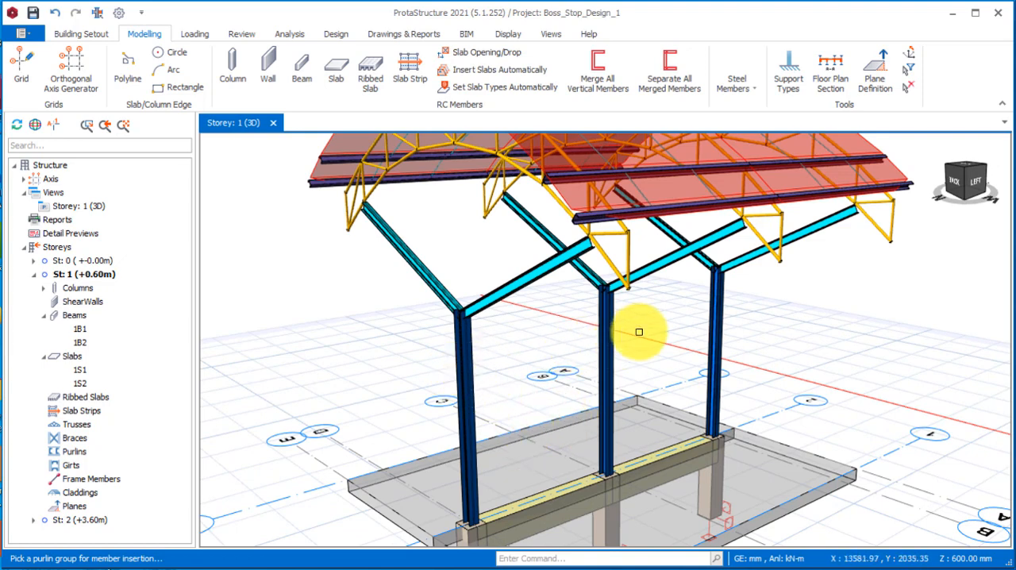
{"action": "middle_click_drag", "start_coordinate": [691, 322], "coordinate": [311, 448]}
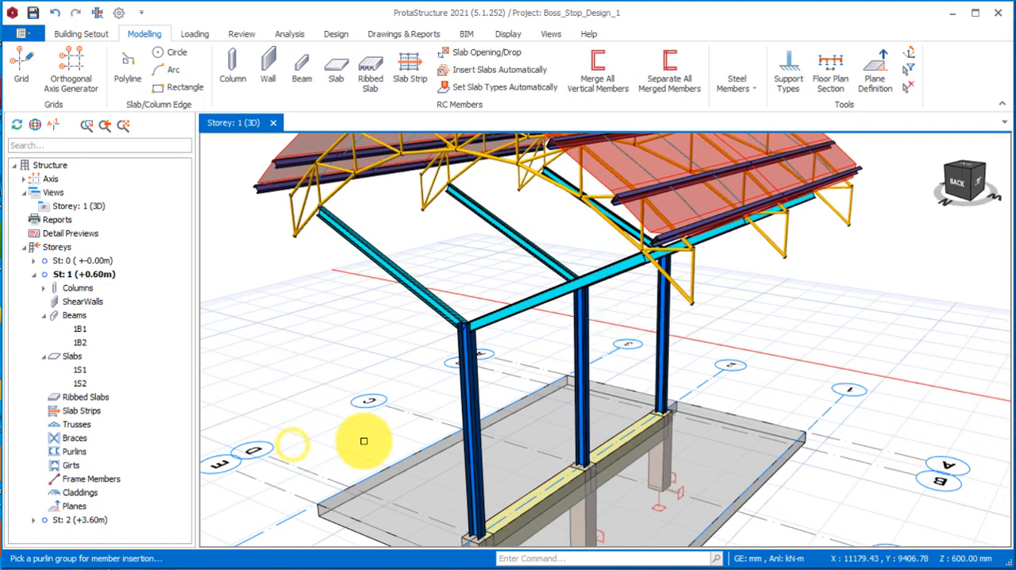
Start a steel beam member and assign it the British UB section UKB127X76X13.
{"action": "left_click", "coordinate": [742, 79]}
{"action": "left_click", "coordinate": [762, 151]}
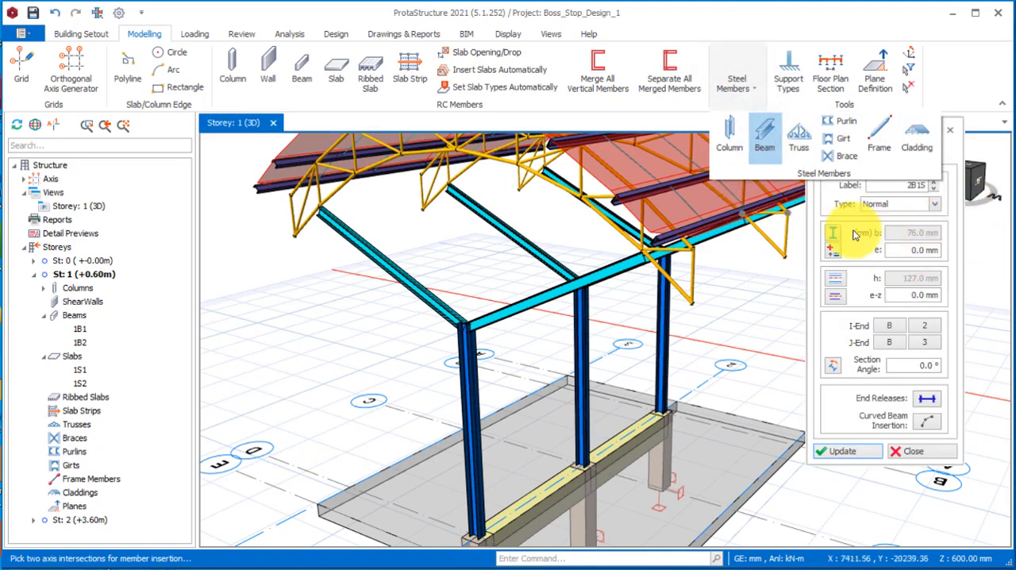
{"action": "left_click", "coordinate": [835, 231]}
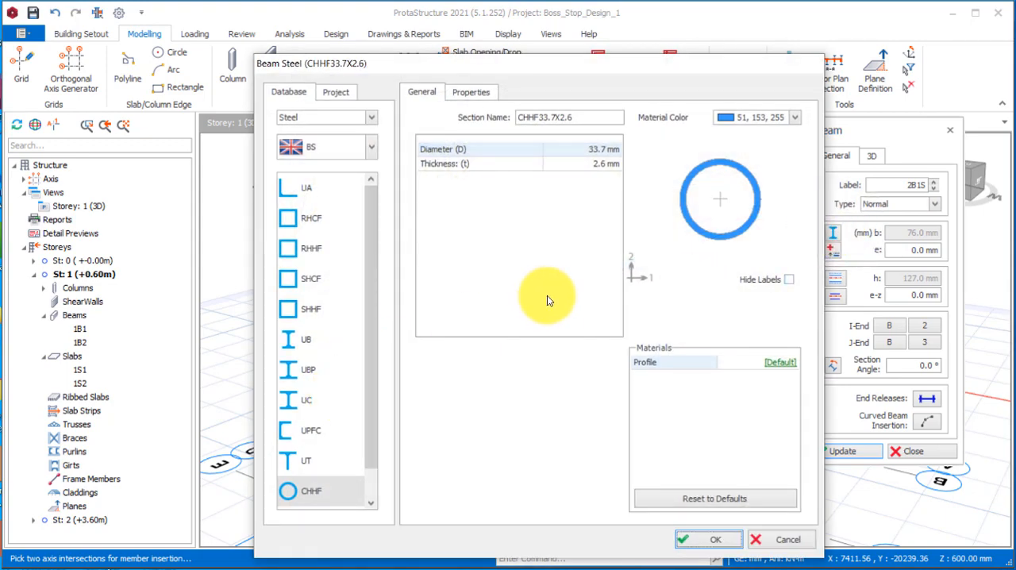
{"action": "left_click", "coordinate": [307, 340]}
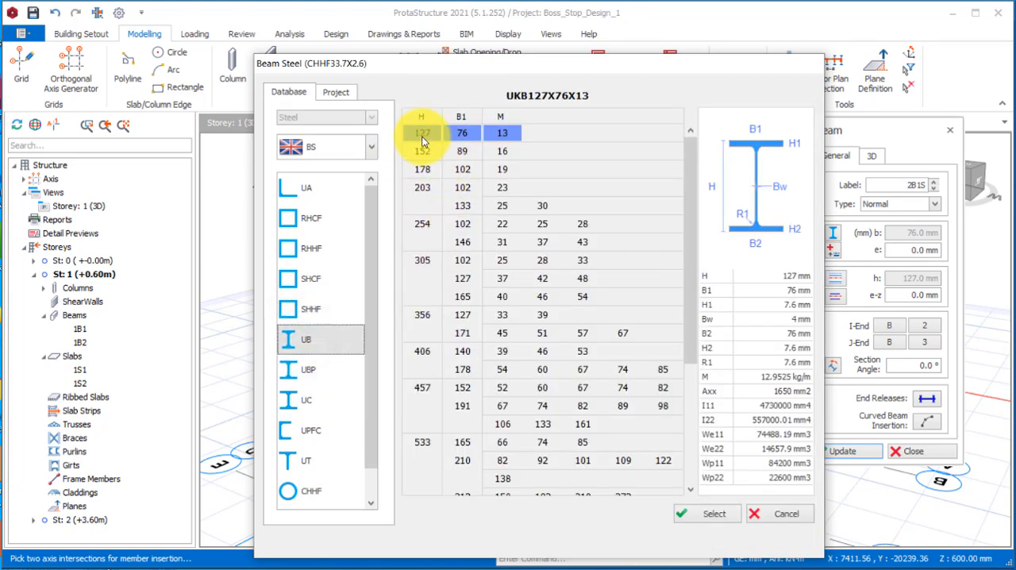
{"action": "left_click", "coordinate": [712, 515]}
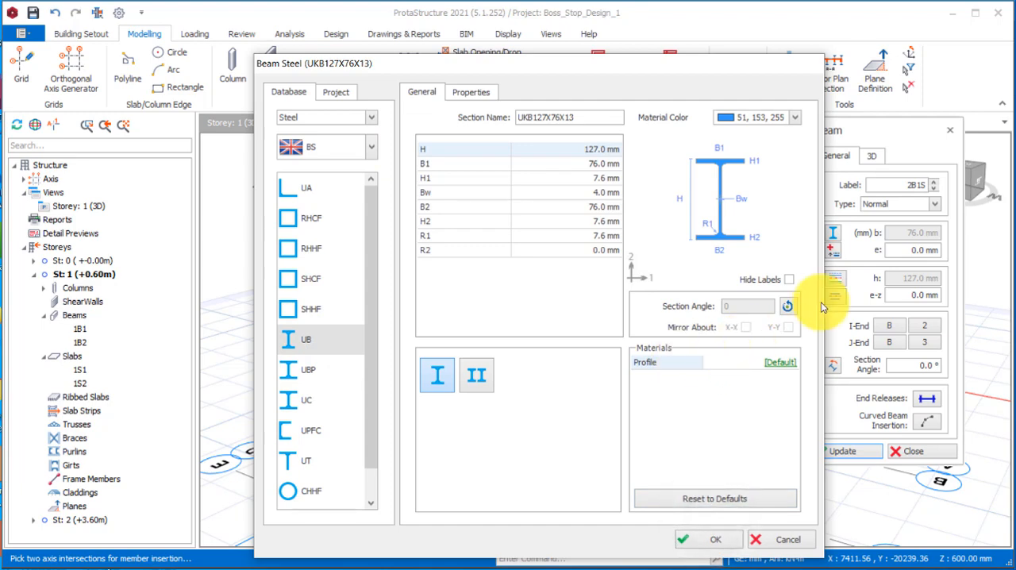
{"action": "left_click", "coordinate": [703, 543]}
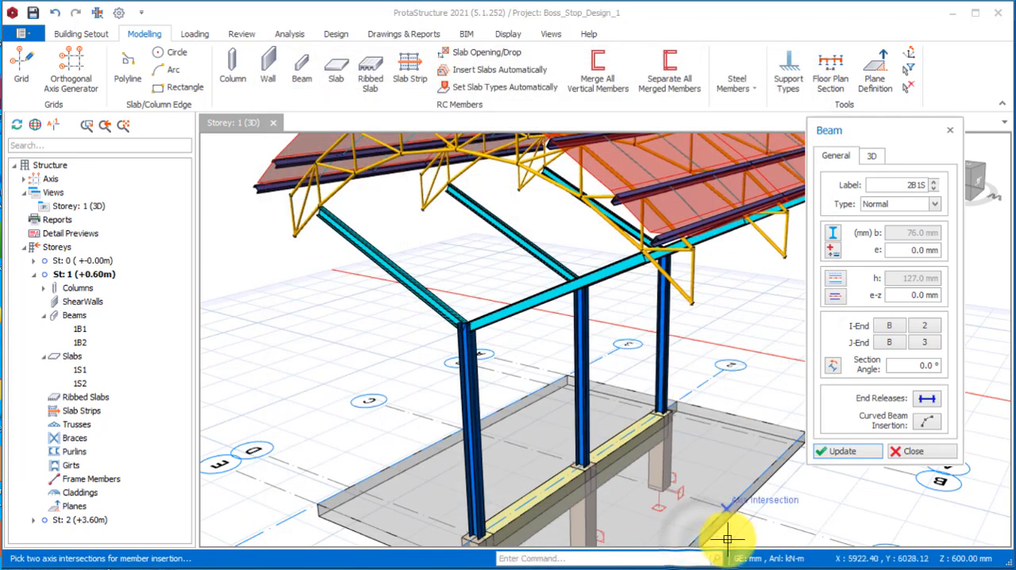
Set the beam's delZ-J end level offset to 0 mm.
{"action": "scroll", "coordinate": [634, 476], "scroll_direction": "down", "scroll_amount": 3}
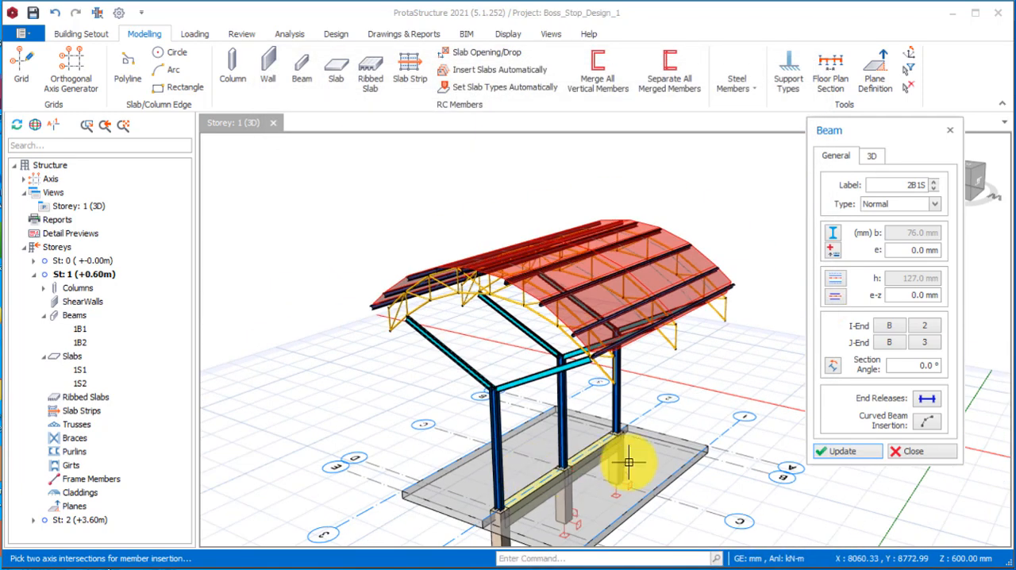
{"action": "left_click", "coordinate": [870, 156]}
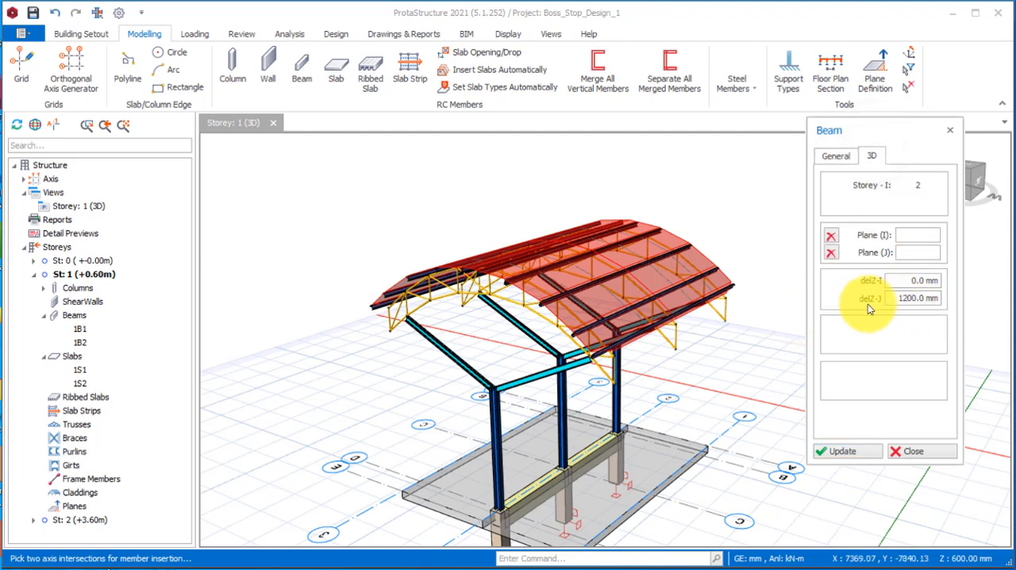
{"action": "left_click_drag", "start_coordinate": [895, 302], "coordinate": [933, 311]}
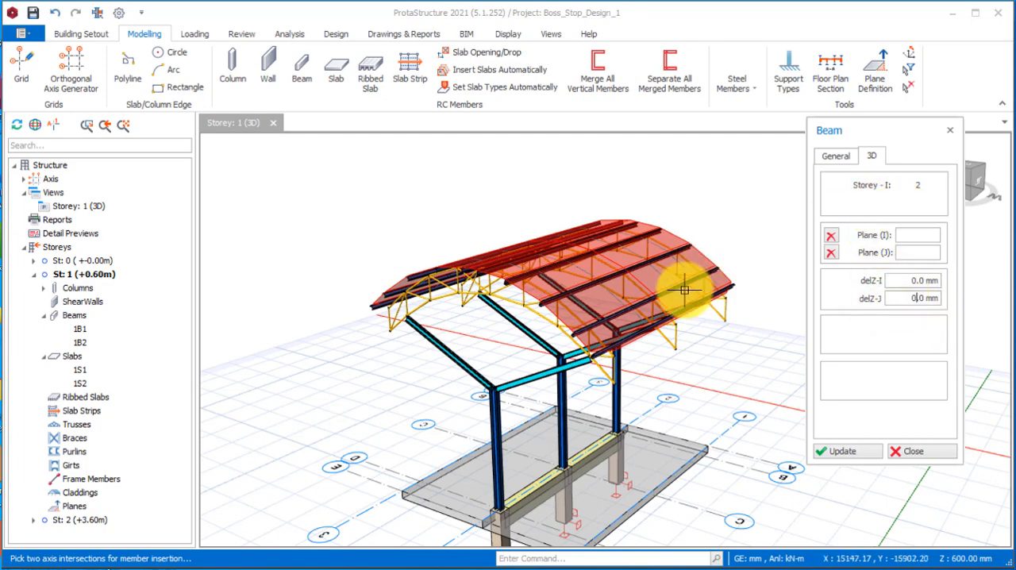
{"action": "left_click", "coordinate": [838, 155]}
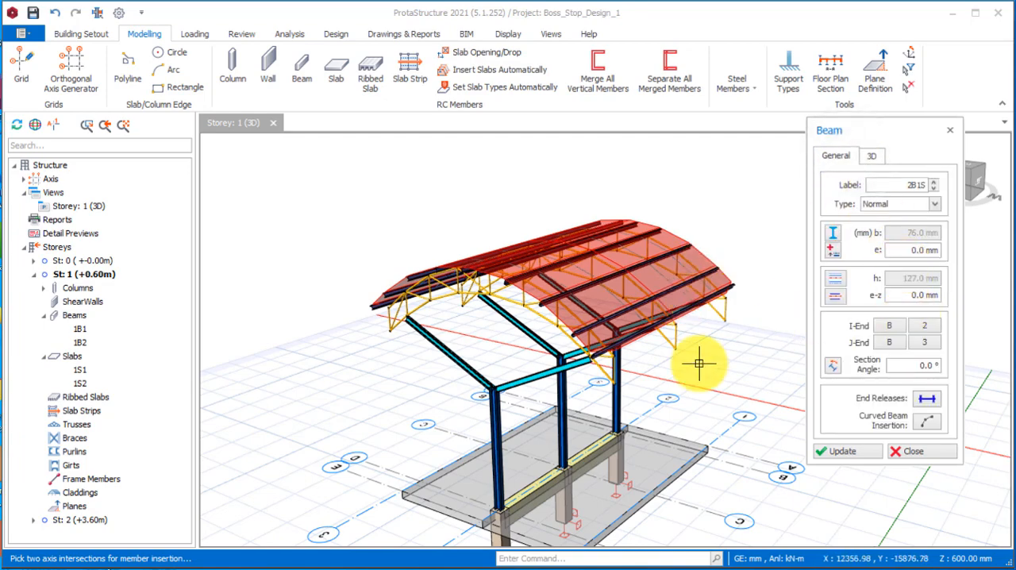
Insert the beam between the tops of the two outer steel columns, continuing above the current storey and splitting it at the middle column.
{"action": "scroll", "coordinate": [590, 384], "scroll_direction": "up", "scroll_amount": 3}
{"action": "middle_click_drag", "start_coordinate": [520, 370], "coordinate": [560, 391], "text": "shift"}
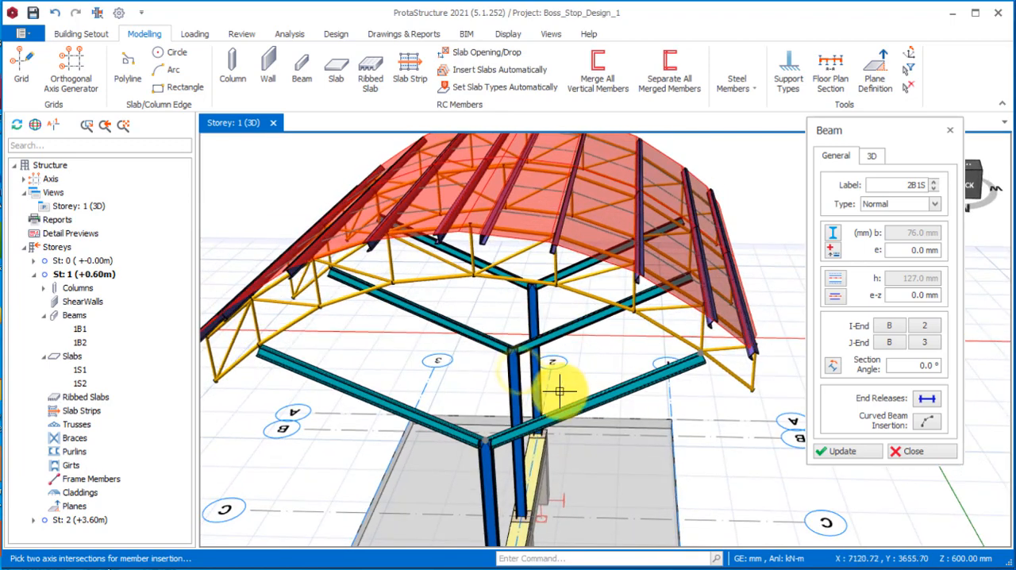
{"action": "left_click", "coordinate": [489, 438]}
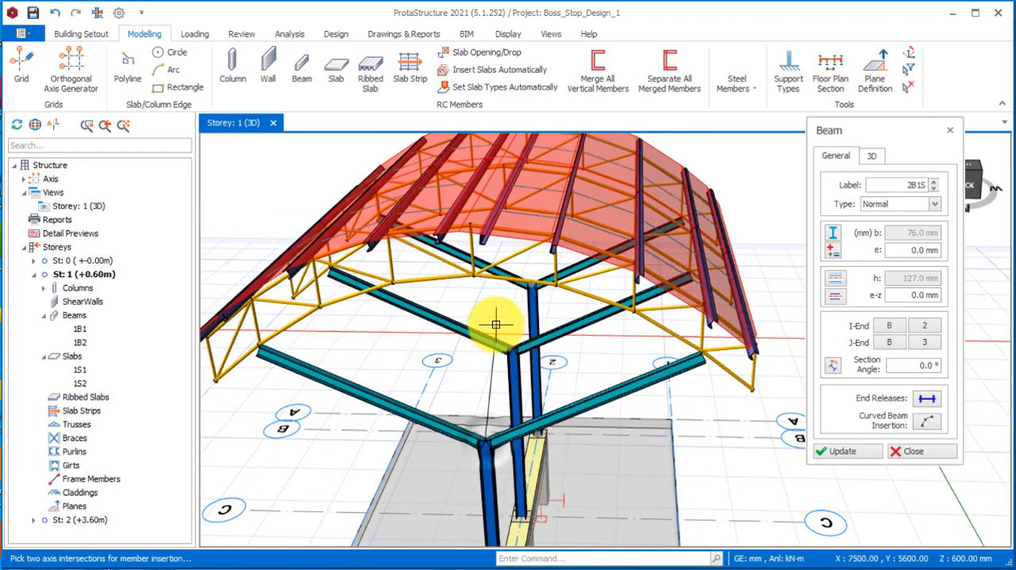
{"action": "left_click", "coordinate": [527, 288]}
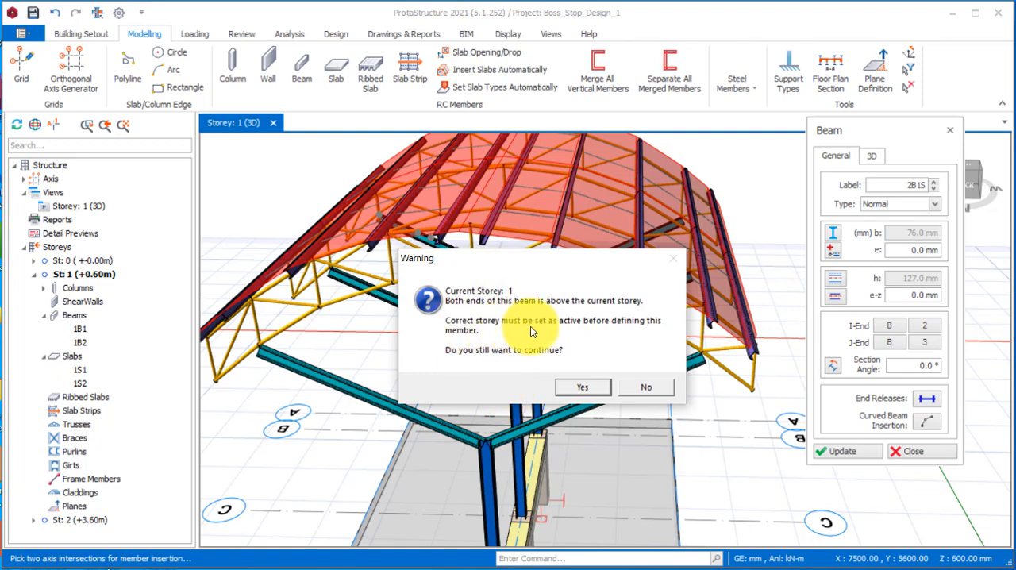
{"action": "left_click", "coordinate": [583, 388]}
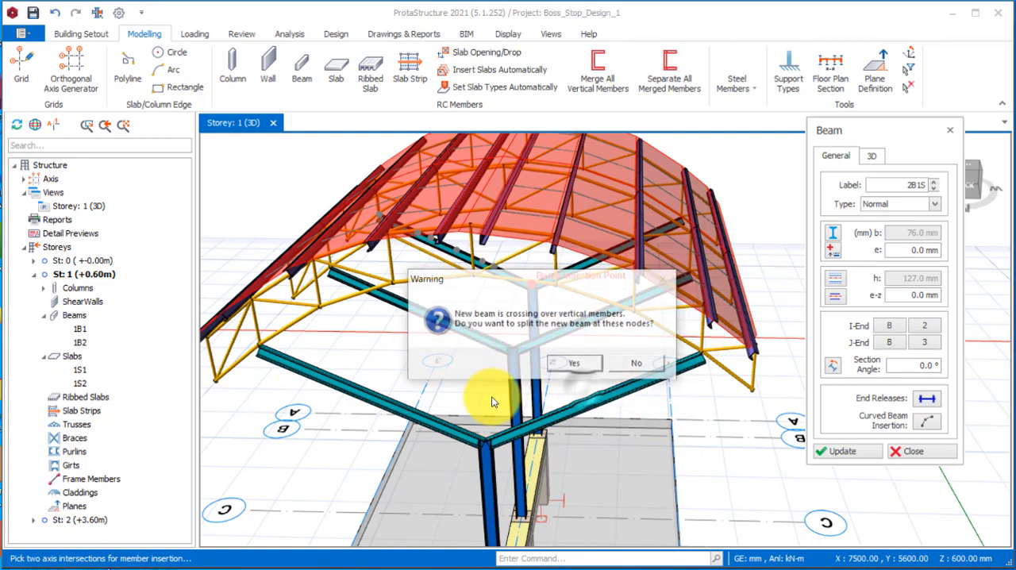
{"action": "left_click", "coordinate": [582, 365]}
Examine the tie beams between the steel column tops and the ground-level framing from several angles, and end the beam definition.
{"action": "scroll", "coordinate": [520, 393], "scroll_direction": "down", "scroll_amount": 6}
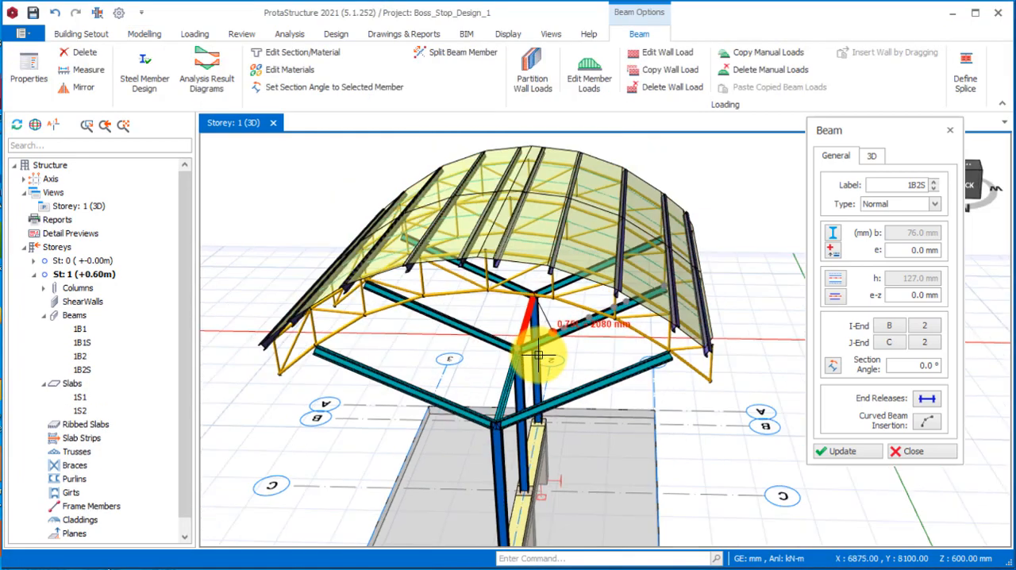
{"action": "middle_click_drag", "start_coordinate": [435, 405], "coordinate": [547, 382]}
{"action": "scroll", "coordinate": [520, 387], "scroll_direction": "up", "scroll_amount": 4}
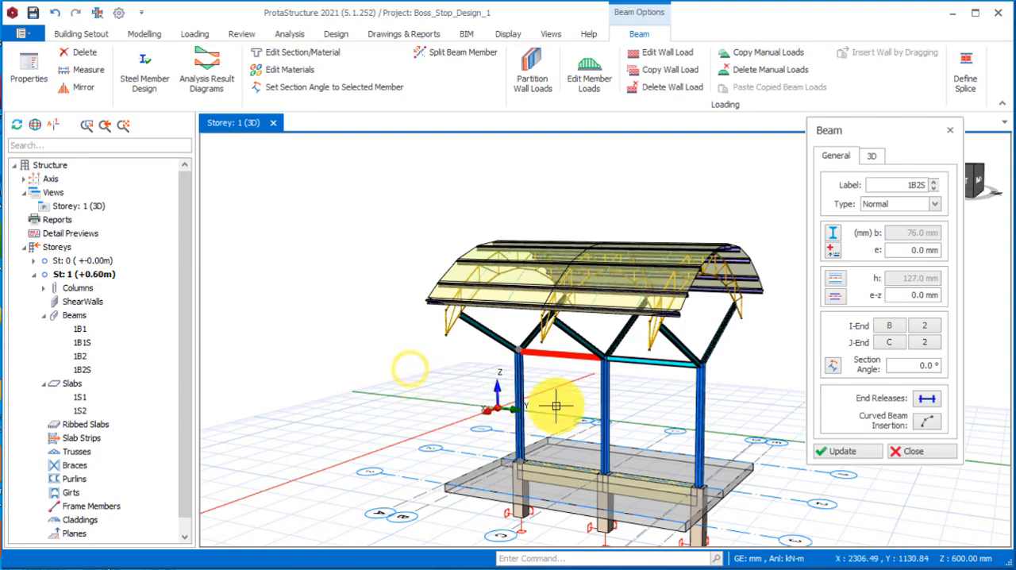
{"action": "scroll", "coordinate": [556, 328], "scroll_direction": "up", "scroll_amount": 5}
{"action": "scroll", "coordinate": [472, 349], "scroll_direction": "down", "scroll_amount": 6}
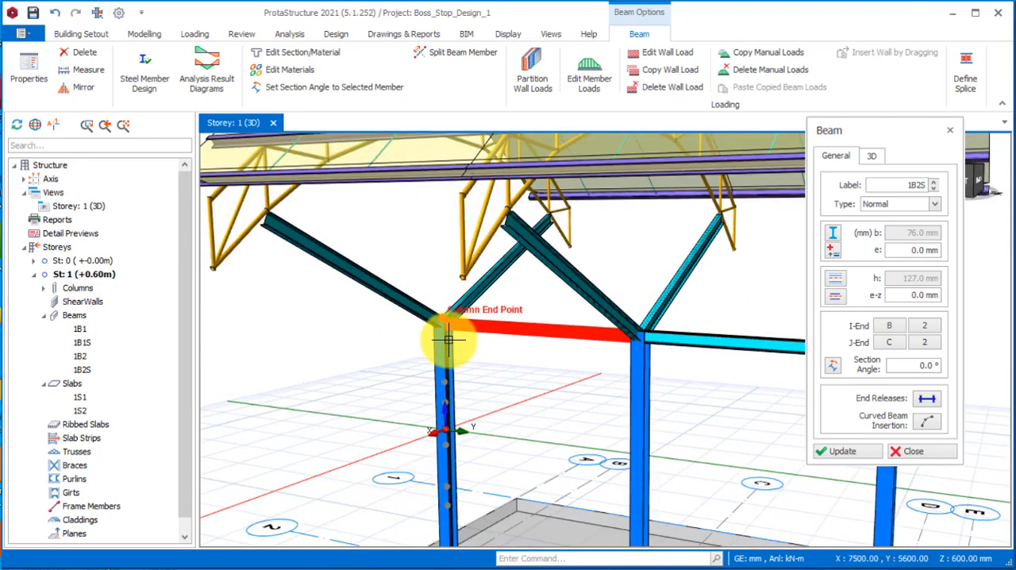
{"action": "middle_click_drag", "start_coordinate": [415, 345], "coordinate": [455, 428]}
{"action": "scroll", "coordinate": [735, 354], "scroll_direction": "up", "scroll_amount": 4}
{"action": "scroll", "coordinate": [486, 438], "scroll_direction": "down", "scroll_amount": 2}
{"action": "scroll", "coordinate": [471, 328], "scroll_direction": "up", "scroll_amount": 2}
{"action": "scroll", "coordinate": [505, 402], "scroll_direction": "down", "scroll_amount": 4}
{"action": "scroll", "coordinate": [483, 344], "scroll_direction": "up", "scroll_amount": 2}
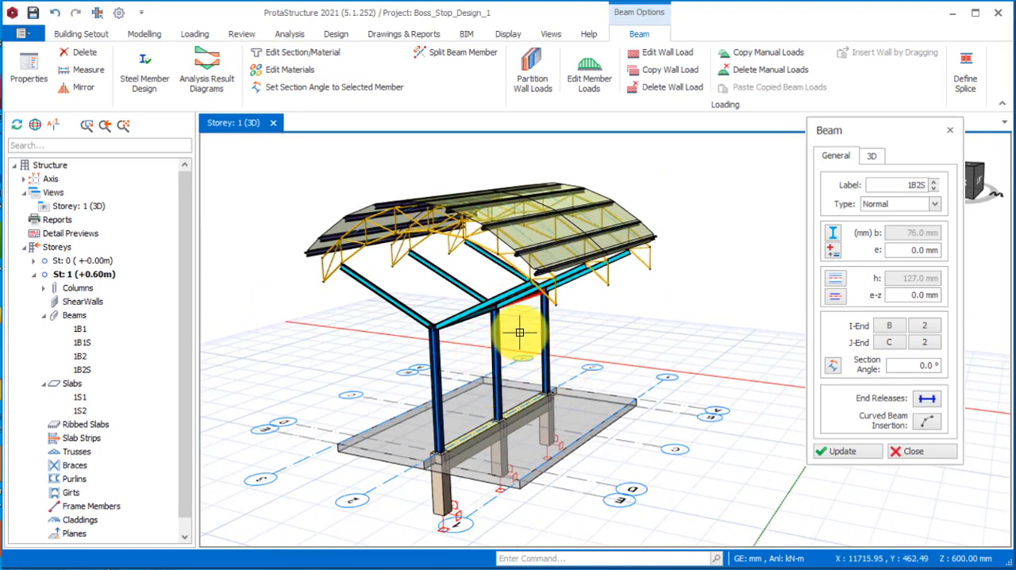
{"action": "scroll", "coordinate": [471, 424], "scroll_direction": "up", "scroll_amount": 4}
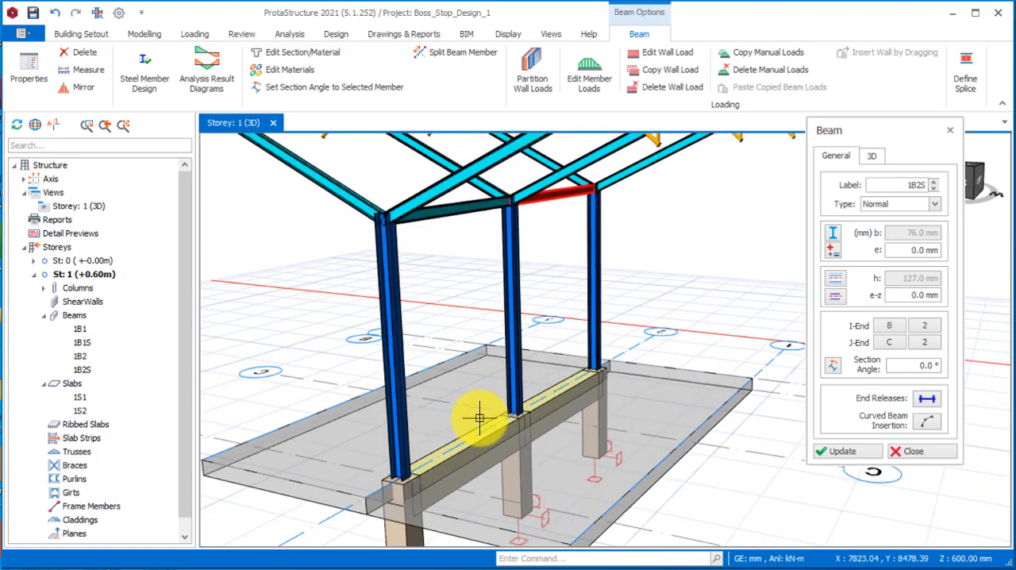
{"action": "scroll", "coordinate": [472, 415], "scroll_direction": "down", "scroll_amount": 3}
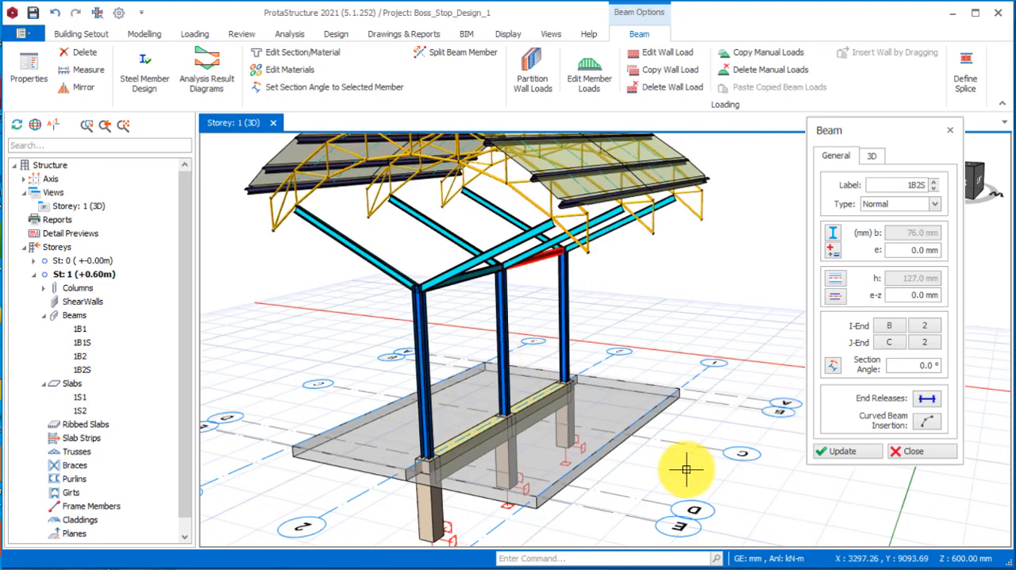
{"action": "left_click", "coordinate": [904, 452]}
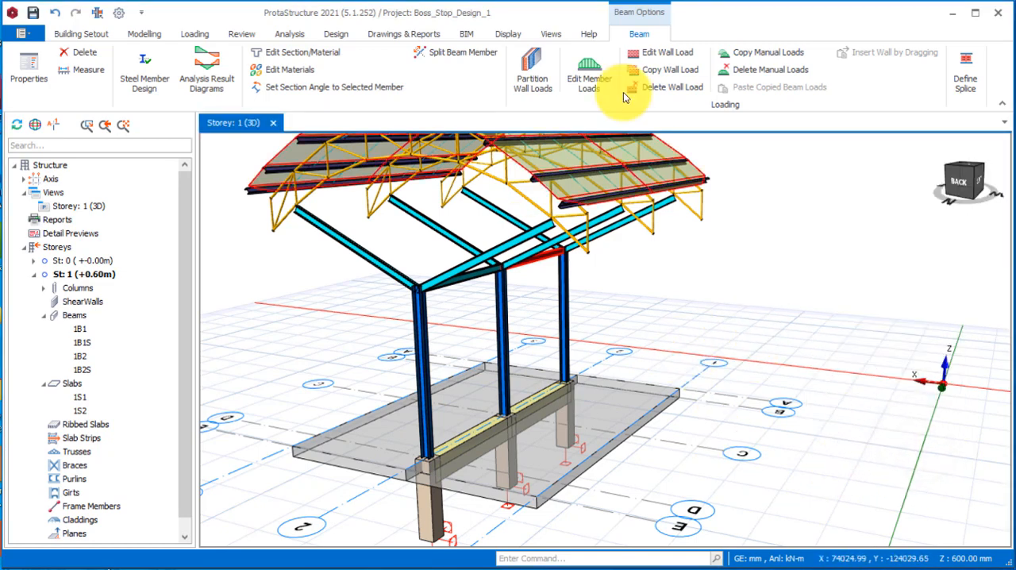
Start a set of steel girts spanning from the nearest to the farthest steel column.
{"action": "left_click", "coordinate": [144, 33]}
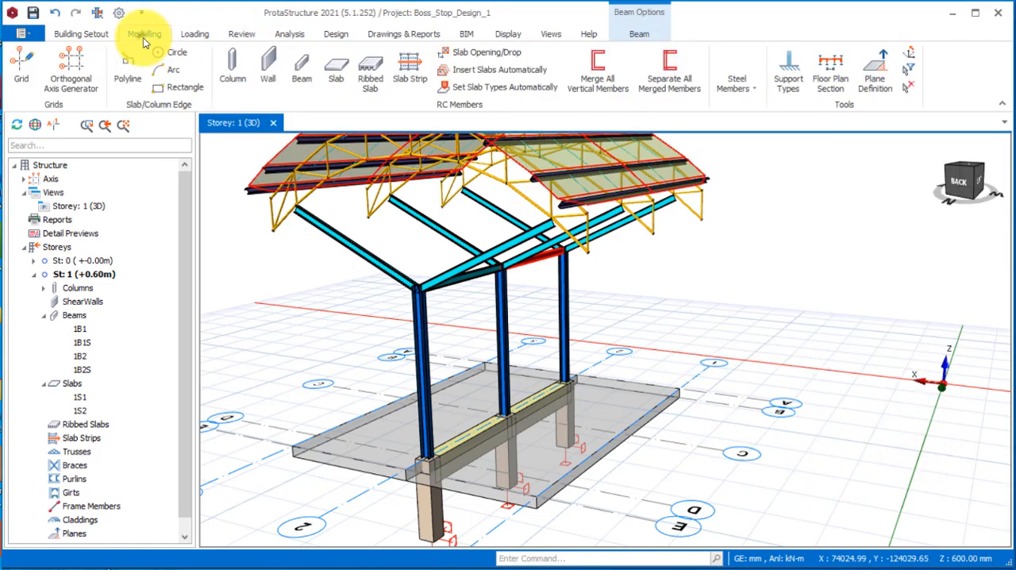
{"action": "left_click", "coordinate": [738, 80]}
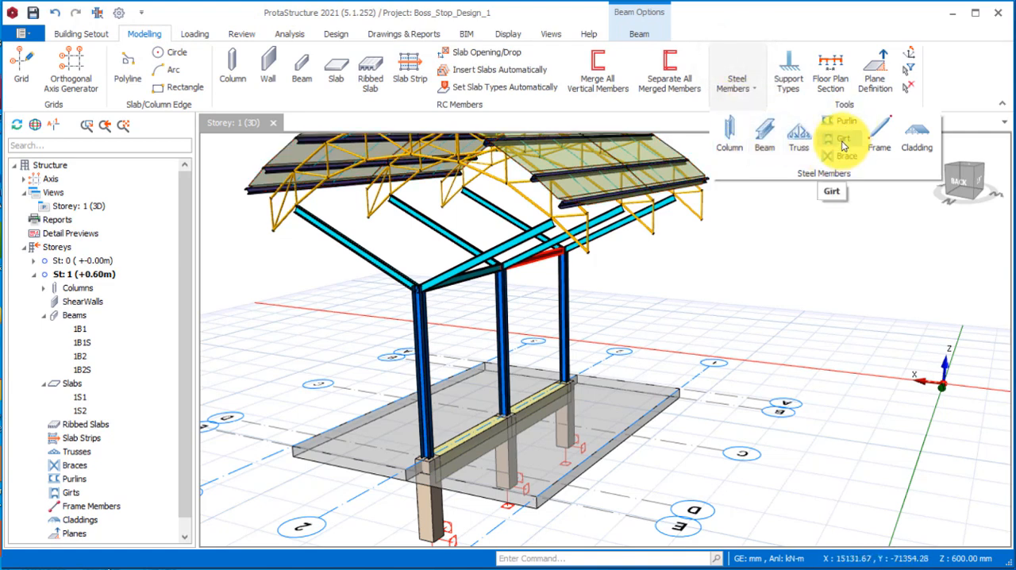
{"action": "left_click", "coordinate": [842, 145]}
{"action": "scroll", "coordinate": [482, 283], "scroll_direction": "up", "scroll_amount": 3}
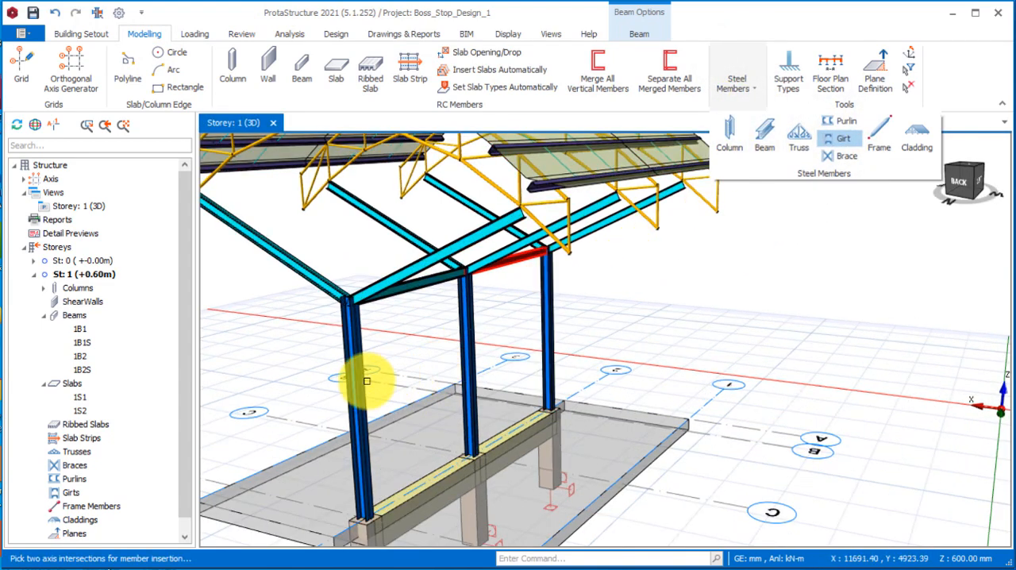
{"action": "left_click", "coordinate": [362, 386]}
{"action": "left_click", "coordinate": [550, 311]}
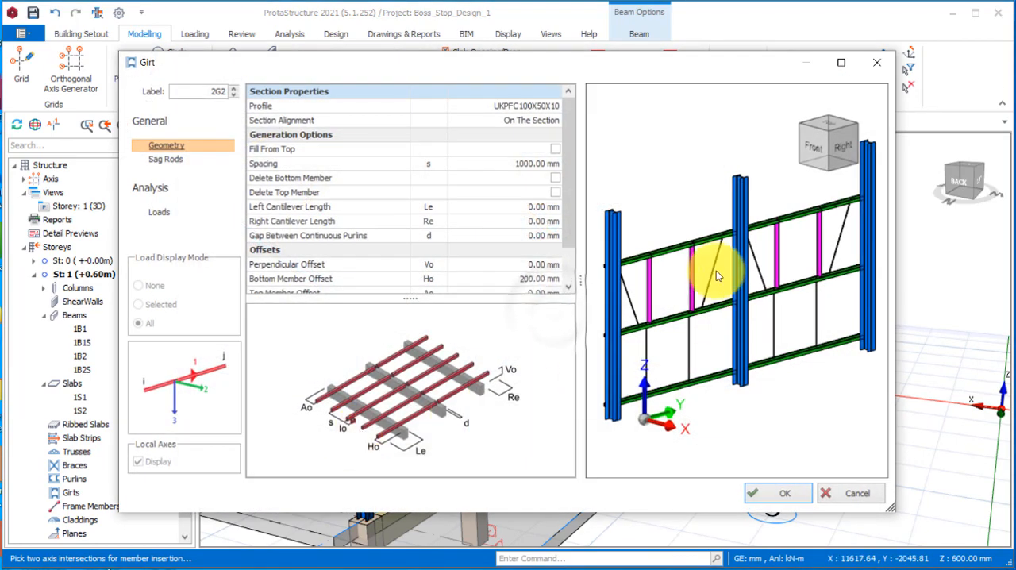
Turn off Profile Hanger and Use Ridge Rod for the girts' sag rods.
{"action": "left_click", "coordinate": [165, 159]}
{"action": "left_click", "coordinate": [552, 199]}
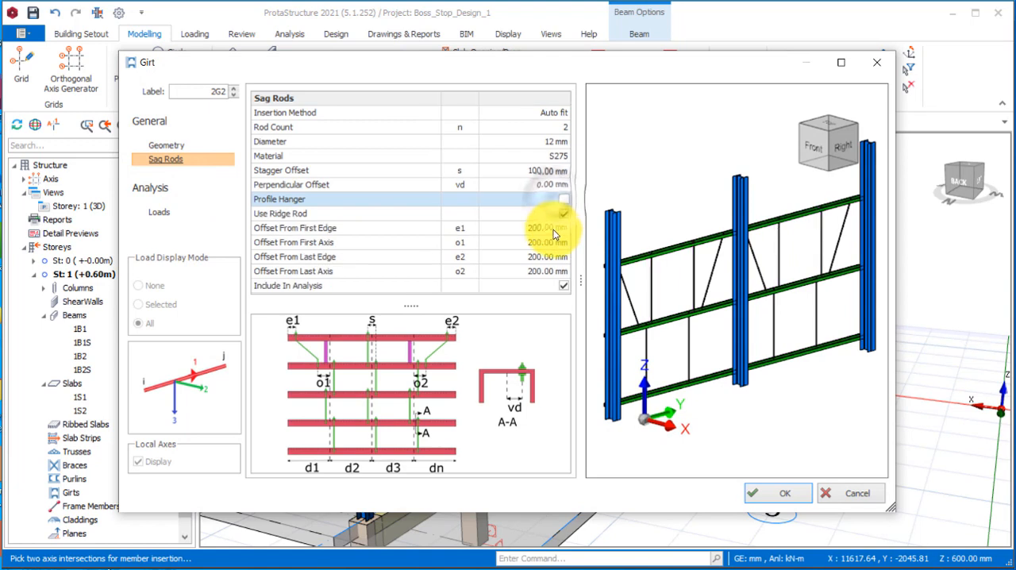
{"action": "left_click", "coordinate": [563, 214]}
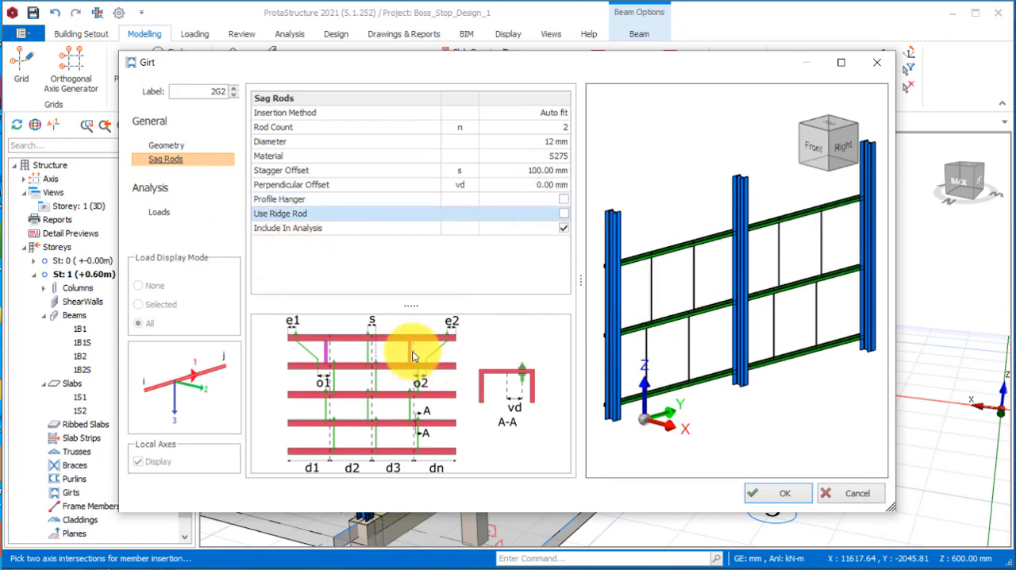
Set the girts' spacing to 300 mm in their geometry settings.
{"action": "left_click", "coordinate": [166, 146]}
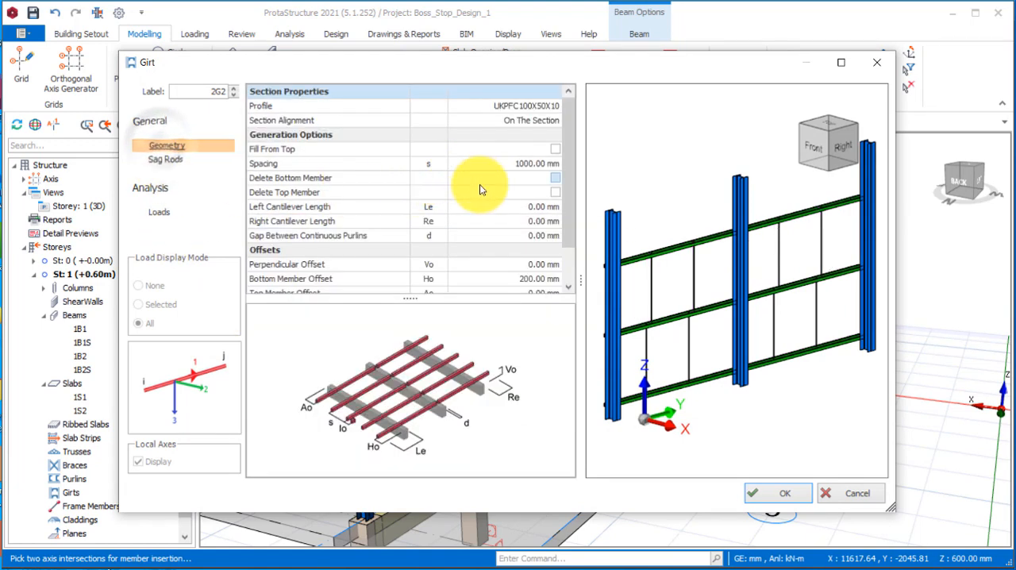
{"action": "left_click", "coordinate": [534, 164]}
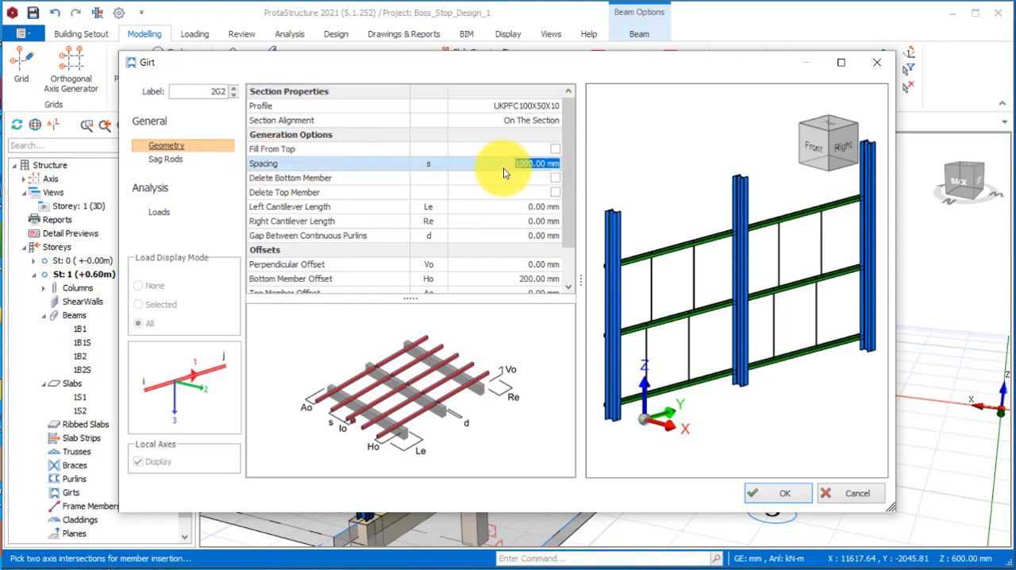
{"action": "type", "text": "300"}
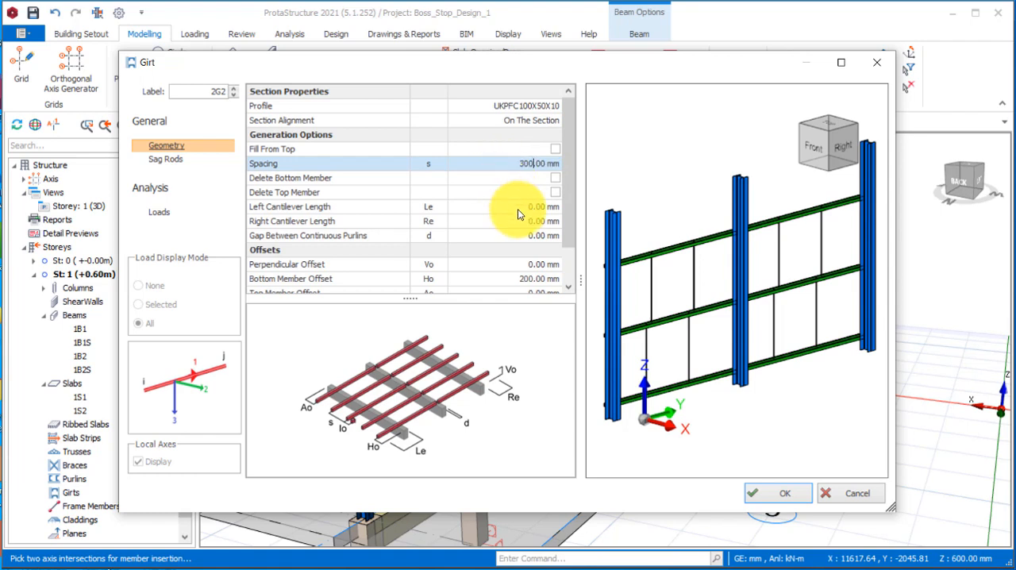
{"action": "left_click", "coordinate": [517, 208]}
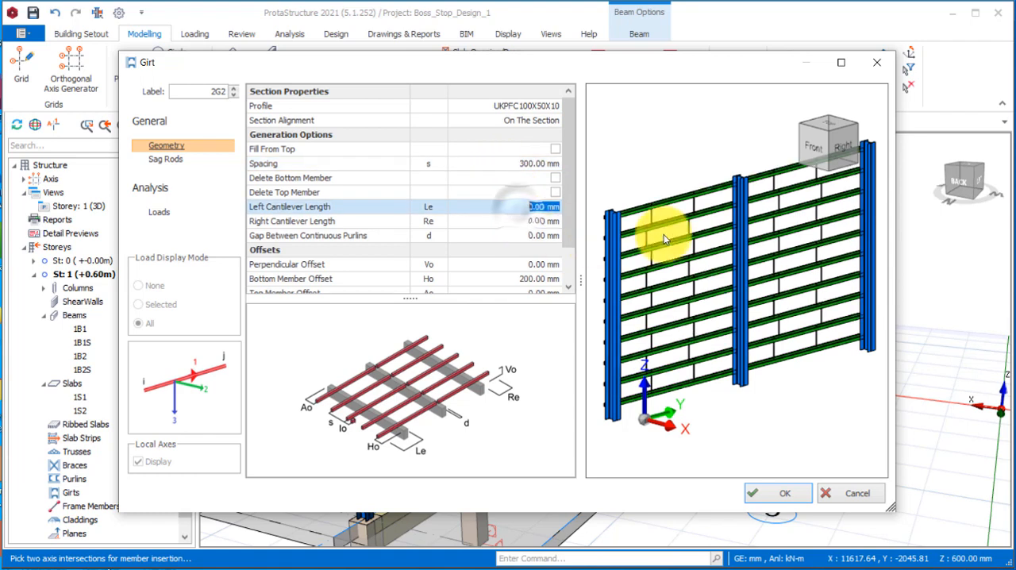
Set the girts' spacing to 500 mm and insert them between the steel columns.
{"action": "left_click", "coordinate": [534, 160]}
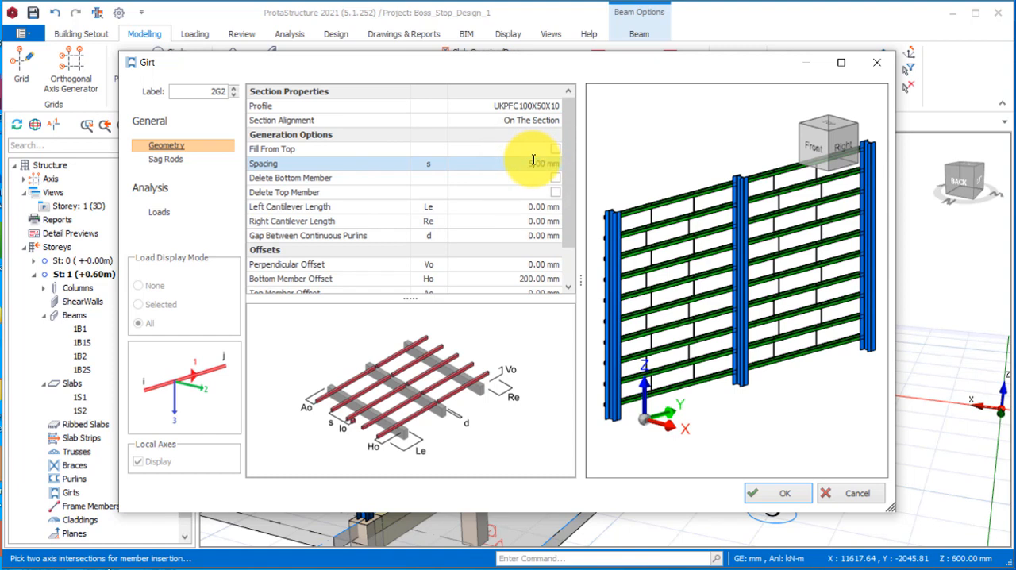
{"action": "left_click", "coordinate": [547, 208]}
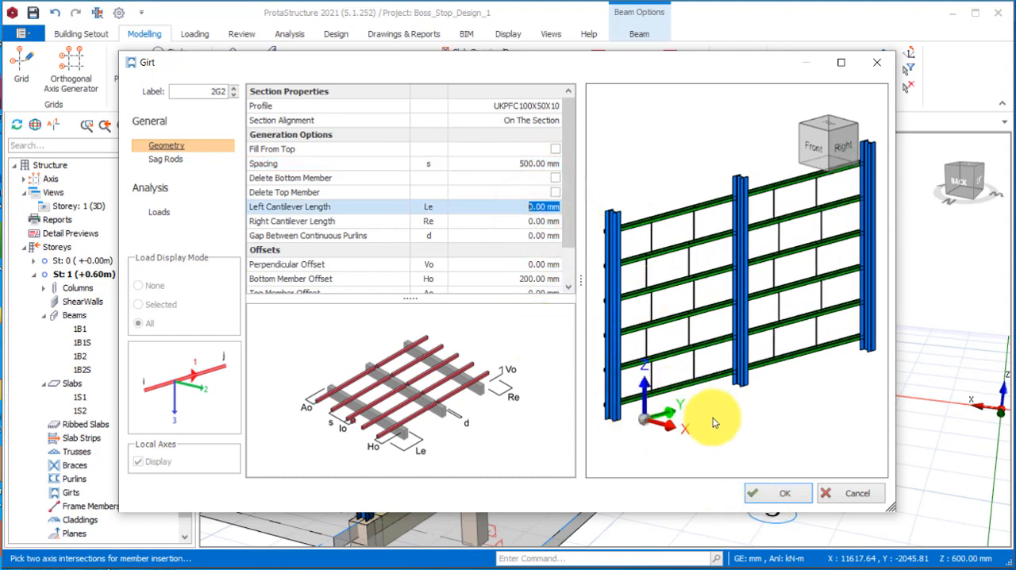
{"action": "left_click", "coordinate": [782, 493]}
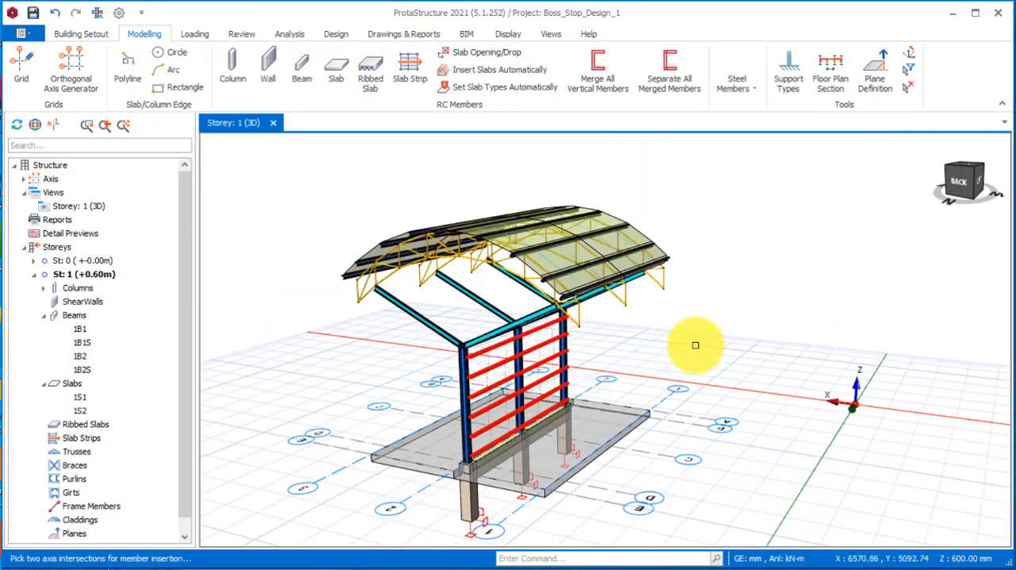
Examine the girts between the steel columns from both sides of the frame and at closer range.
{"action": "scroll", "coordinate": [566, 386], "scroll_direction": "up", "scroll_amount": 4}
{"action": "middle_click_drag", "start_coordinate": [450, 467], "coordinate": [542, 456]}
{"action": "left_click", "coordinate": [821, 307]}
{"action": "scroll", "coordinate": [559, 366], "scroll_direction": "down", "scroll_amount": 2}
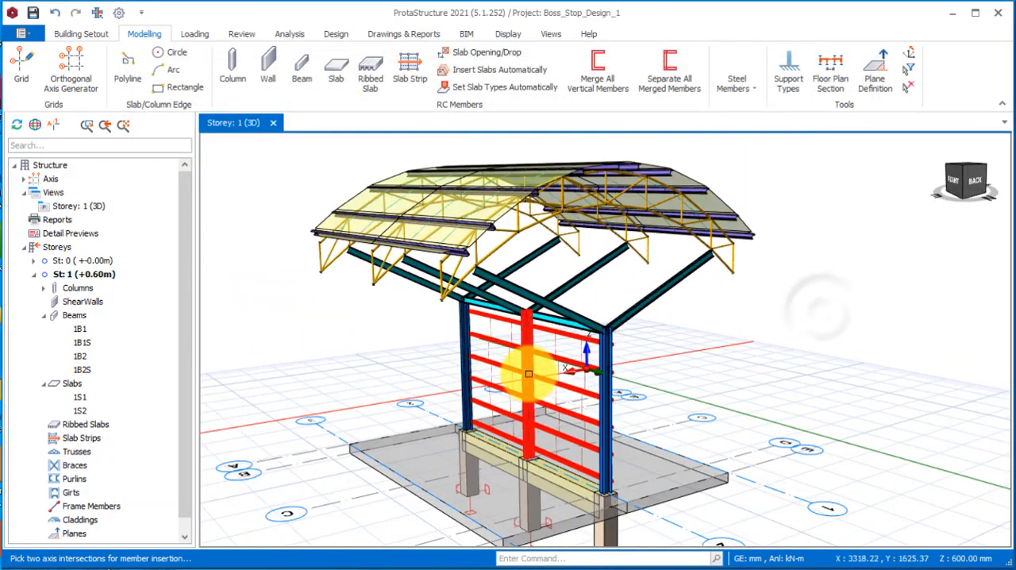
{"action": "scroll", "coordinate": [527, 373], "scroll_direction": "up", "scroll_amount": 2}
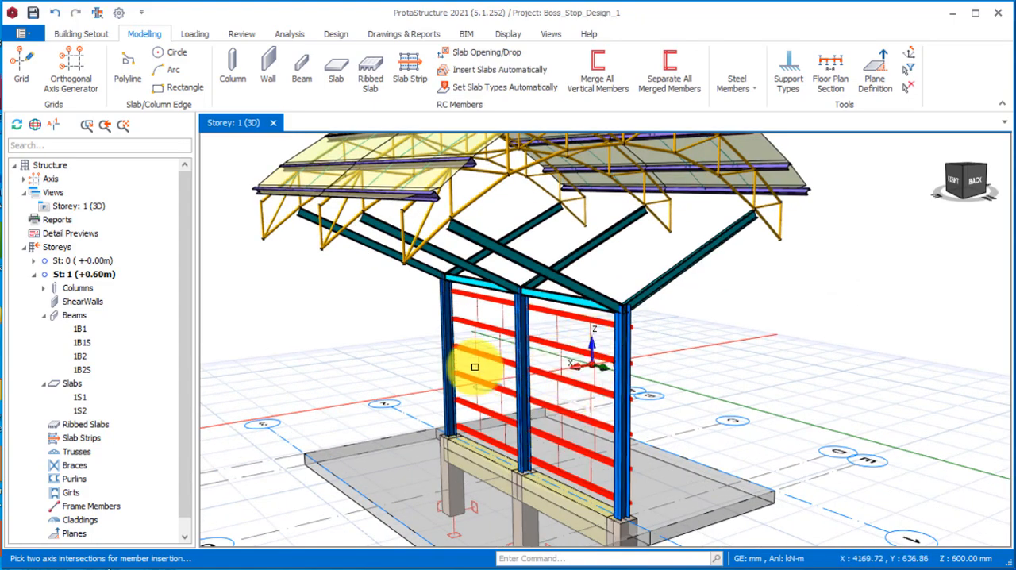
{"action": "middle_click_drag", "start_coordinate": [474, 366], "coordinate": [560, 354]}
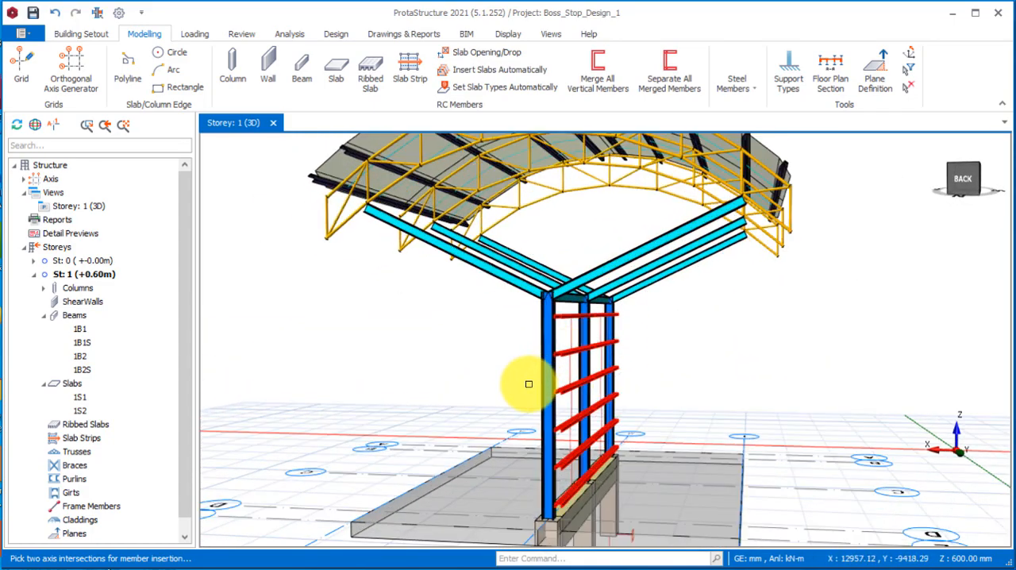
{"action": "middle_click_drag", "start_coordinate": [528, 384], "coordinate": [571, 400]}
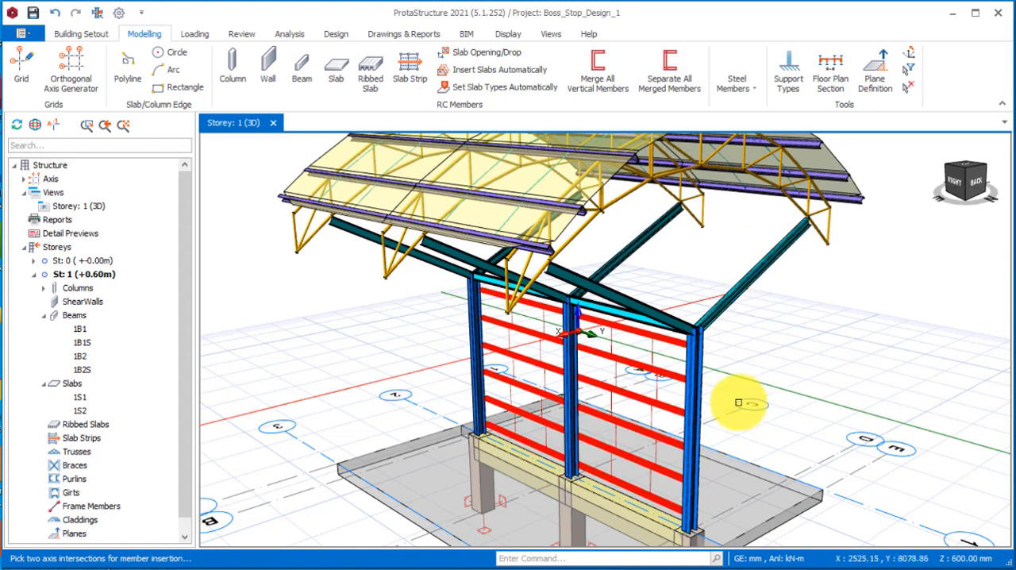
{"action": "scroll", "coordinate": [739, 465], "scroll_direction": "up", "scroll_amount": 2}
{"action": "scroll", "coordinate": [540, 367], "scroll_direction": "down", "scroll_amount": 3}
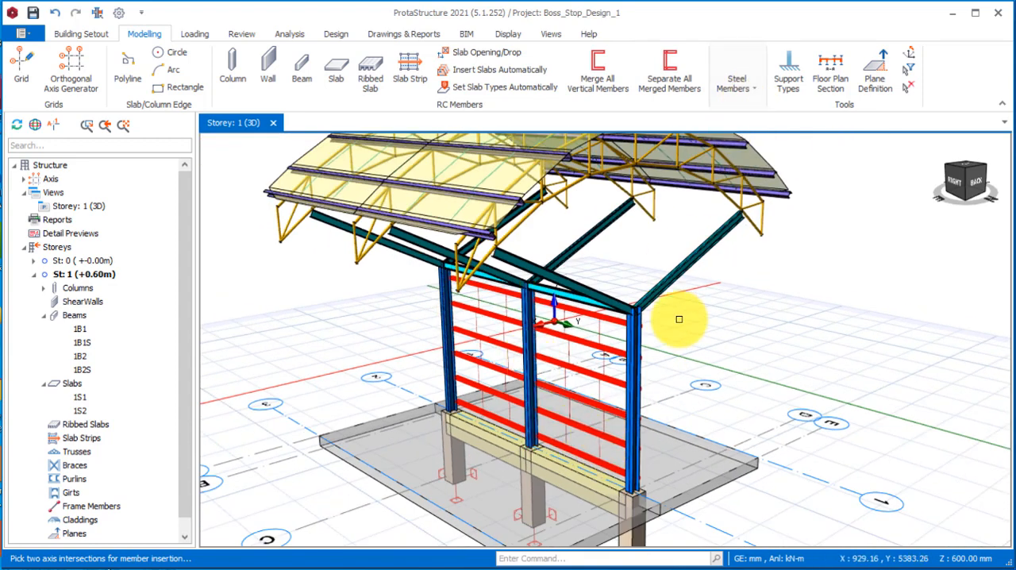
Start a steel brace between the middle steel column and the nearest end column.
{"action": "left_click", "coordinate": [739, 83]}
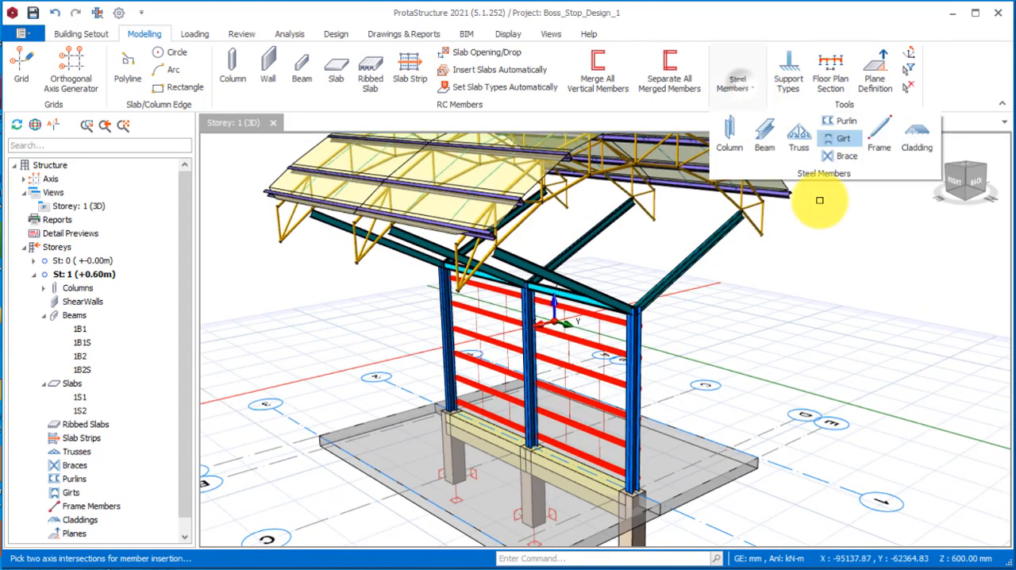
{"action": "left_click", "coordinate": [841, 158]}
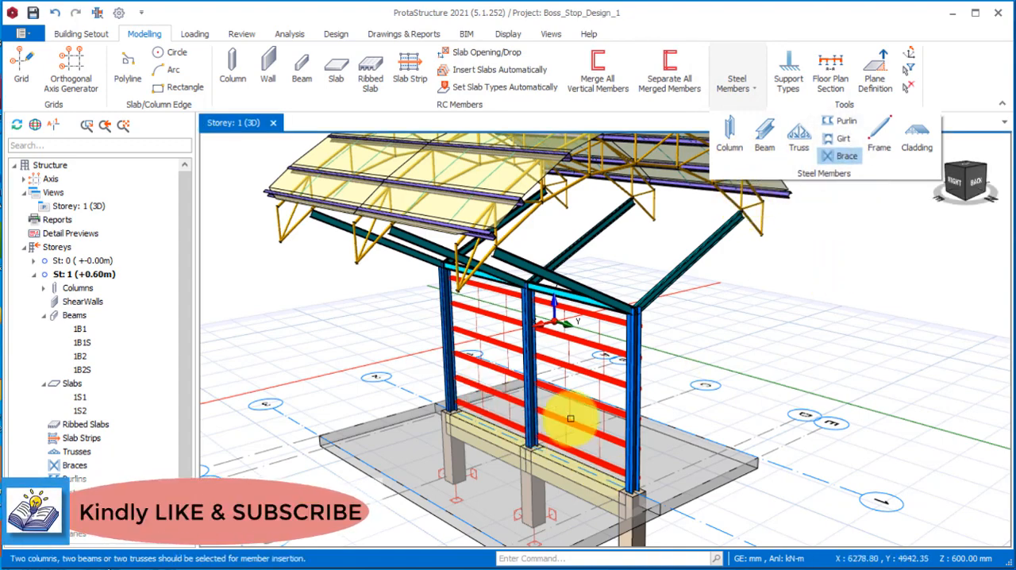
{"action": "scroll", "coordinate": [626, 452], "scroll_direction": "up", "scroll_amount": 3}
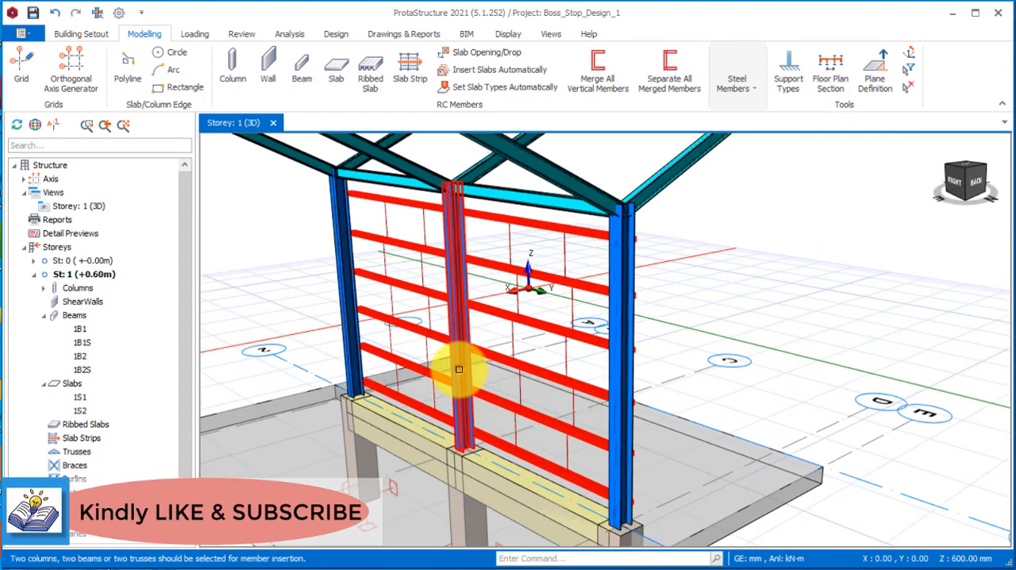
{"action": "left_click", "coordinate": [623, 464]}
{"action": "left_click", "coordinate": [387, 375]}
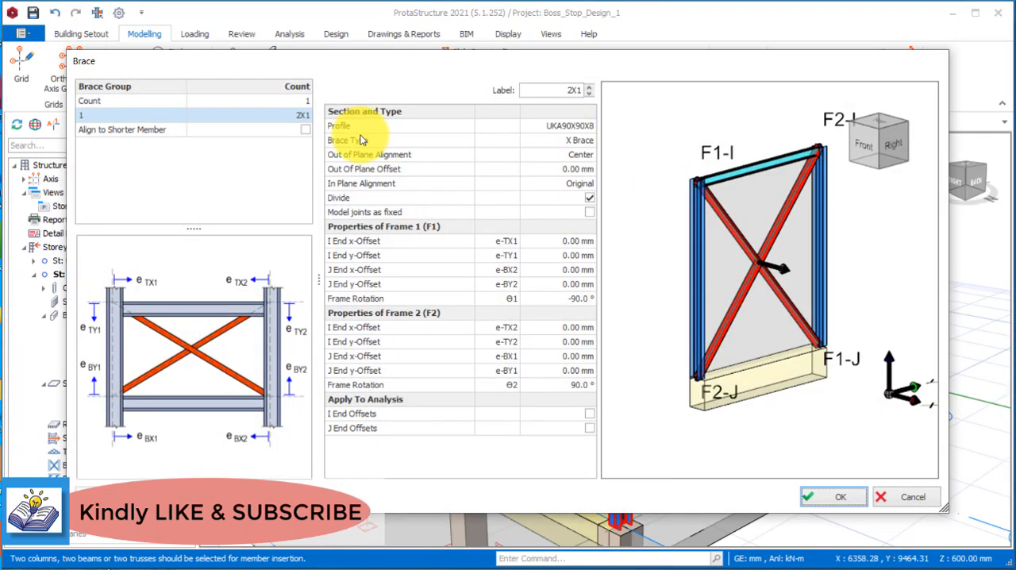
Assign the UKA90X90X7 angle profile to the brace, keeping the X Brace type, and insert it.
{"action": "left_click", "coordinate": [567, 140]}
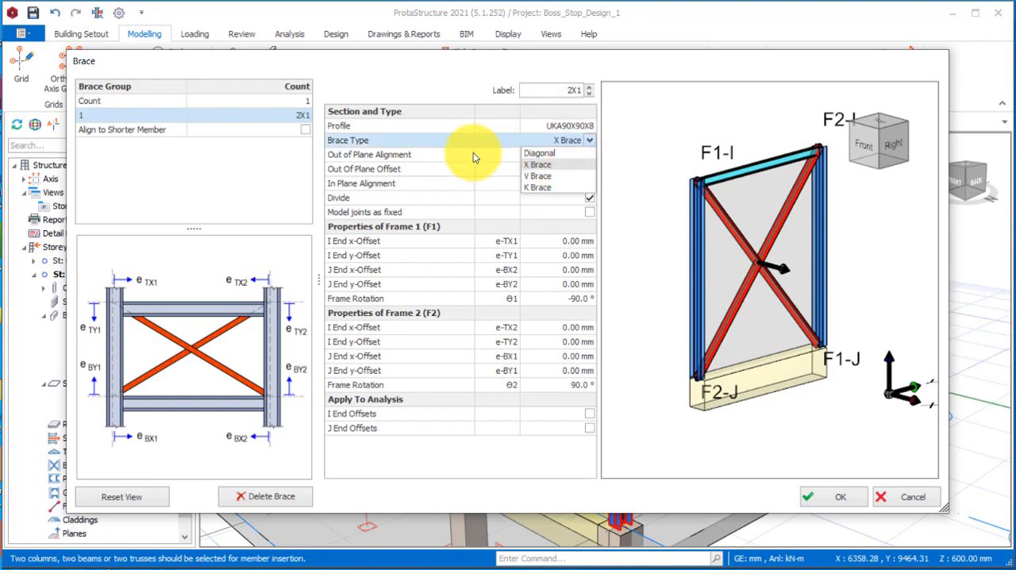
{"action": "left_click", "coordinate": [465, 126]}
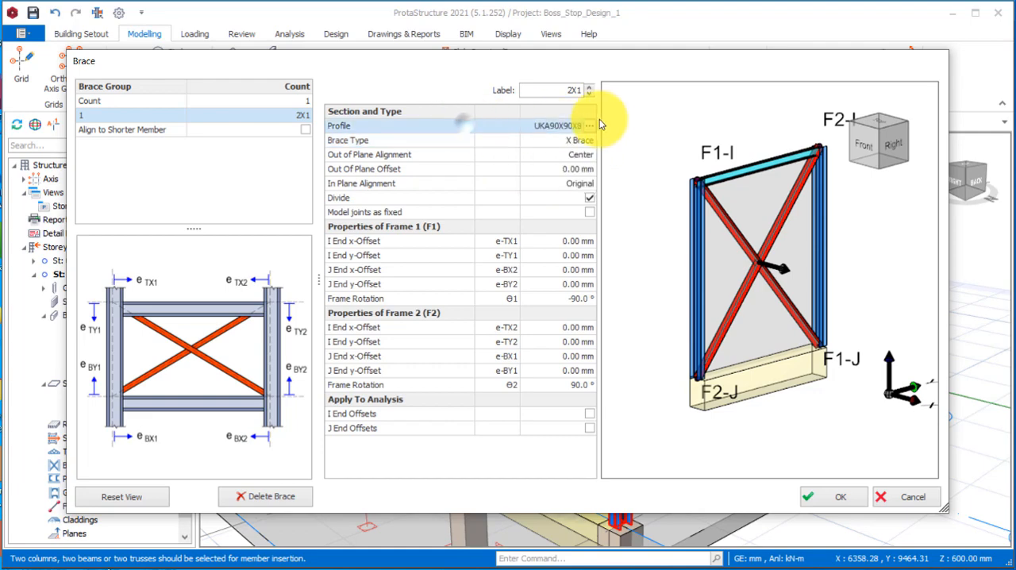
{"action": "left_click", "coordinate": [589, 125]}
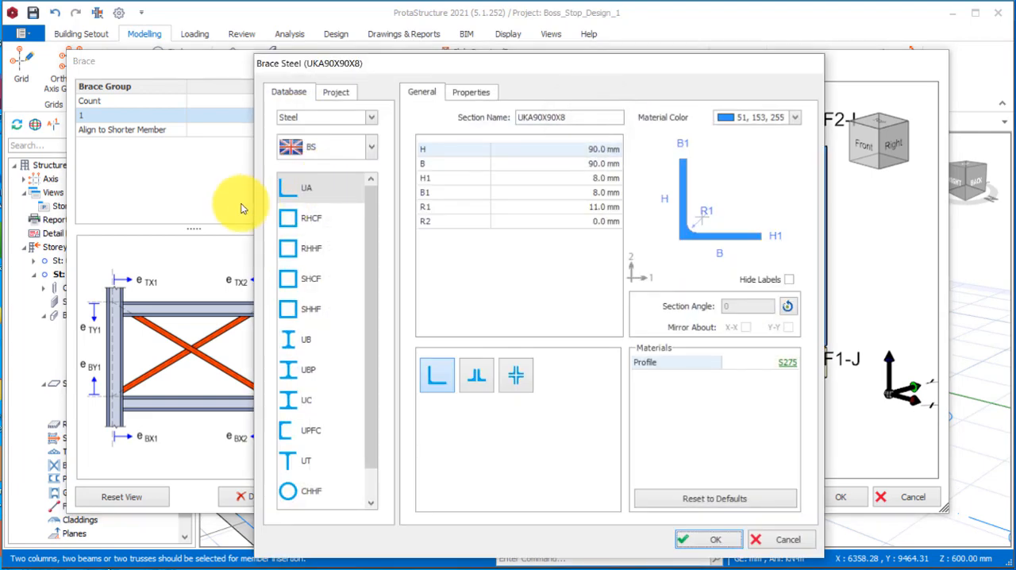
{"action": "left_click", "coordinate": [306, 190]}
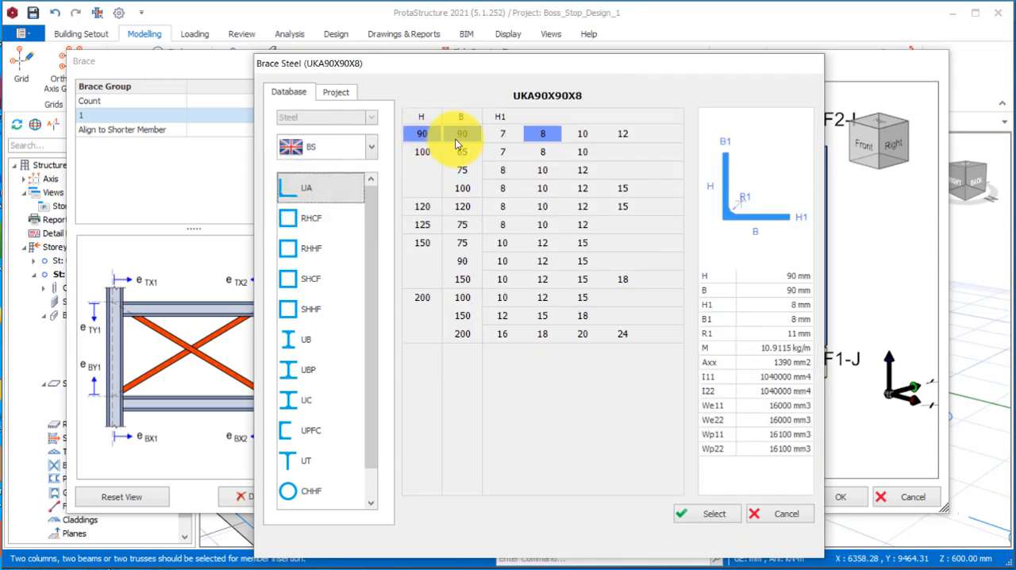
{"action": "left_click", "coordinate": [509, 137]}
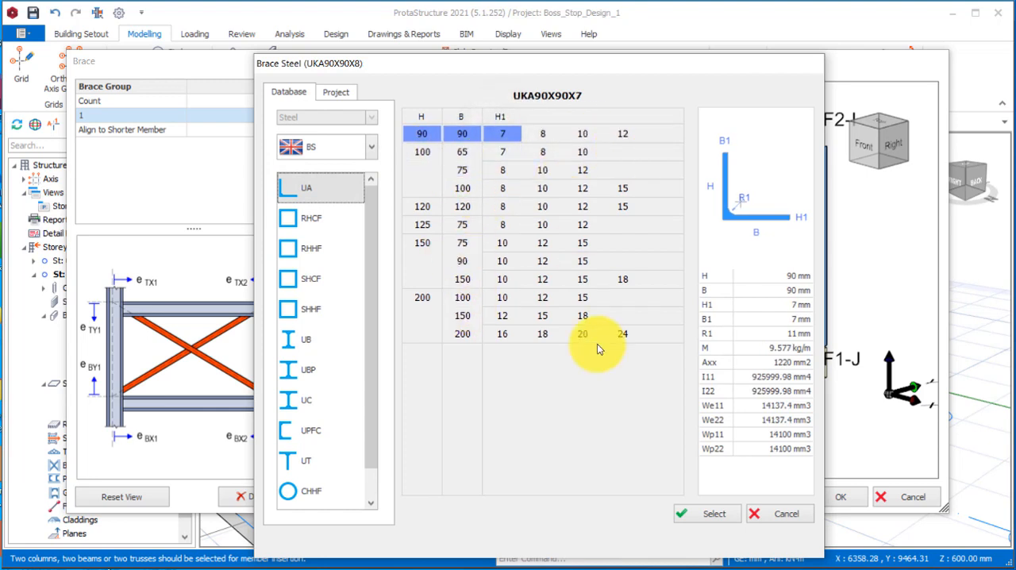
{"action": "left_click", "coordinate": [694, 518]}
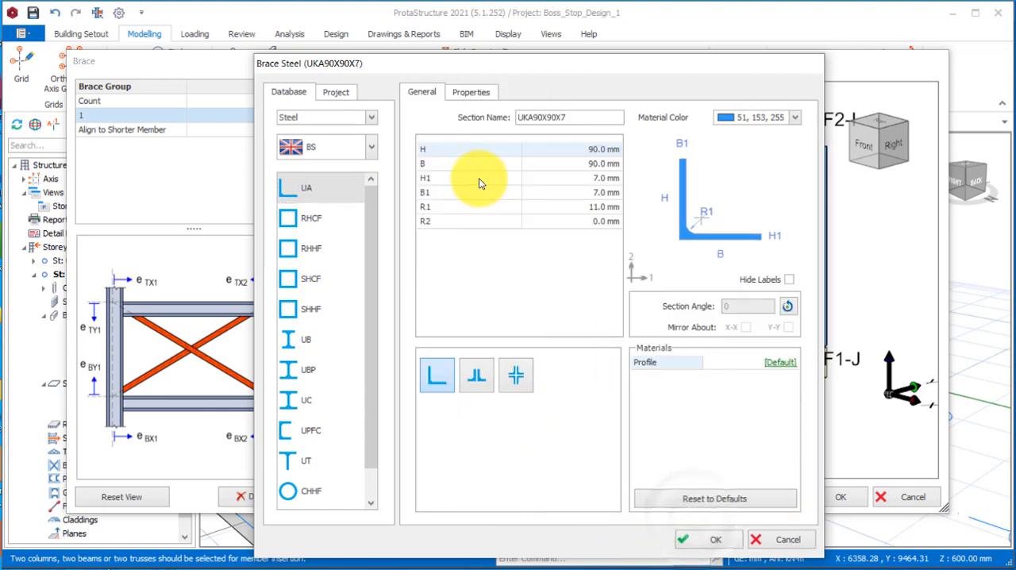
{"action": "left_click", "coordinate": [708, 539]}
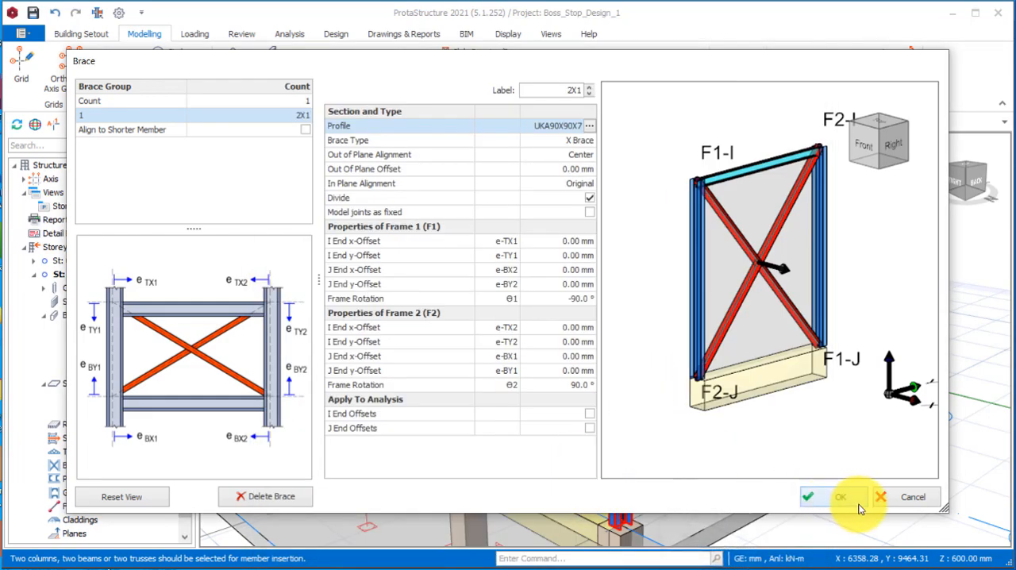
Inspect the X brace against the girts from both sides and delete it.
{"action": "scroll", "coordinate": [619, 338], "scroll_direction": "down", "scroll_amount": 1}
{"action": "scroll", "coordinate": [574, 370], "scroll_direction": "up", "scroll_amount": 2}
{"action": "middle_click_drag", "start_coordinate": [604, 429], "coordinate": [590, 400]}
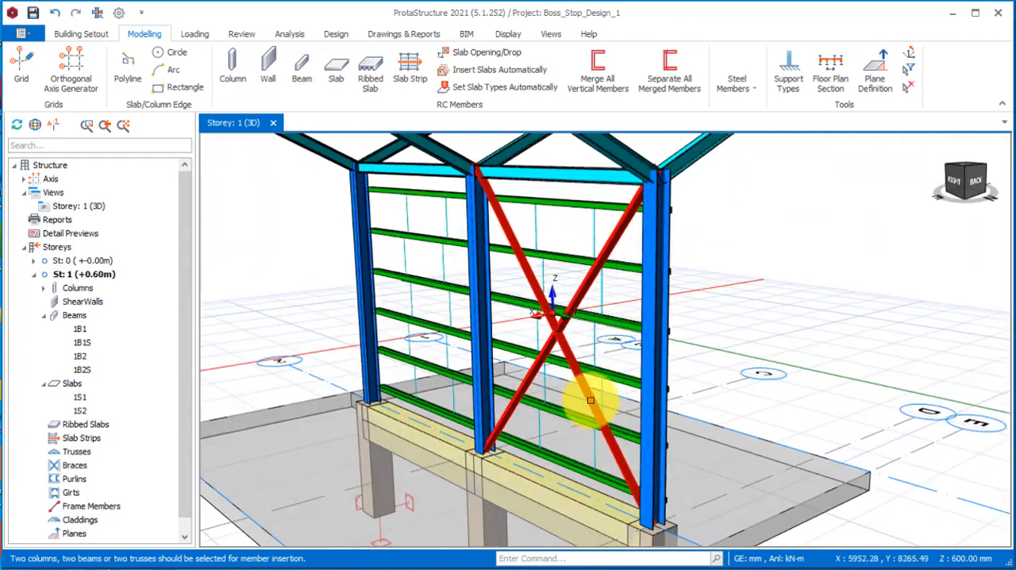
{"action": "scroll", "coordinate": [528, 381], "scroll_direction": "down", "scroll_amount": 2}
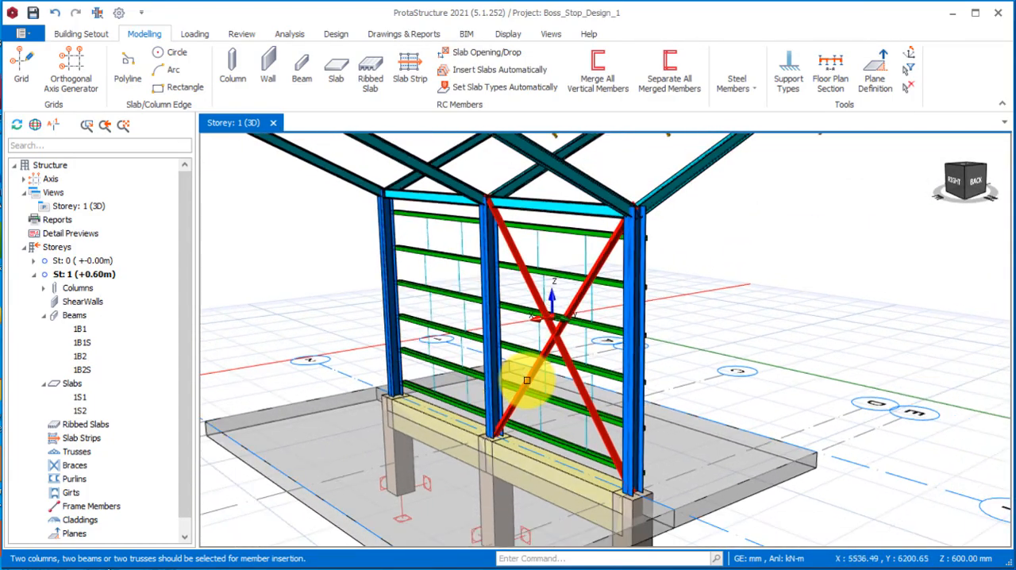
{"action": "scroll", "coordinate": [529, 330], "scroll_direction": "up", "scroll_amount": 2}
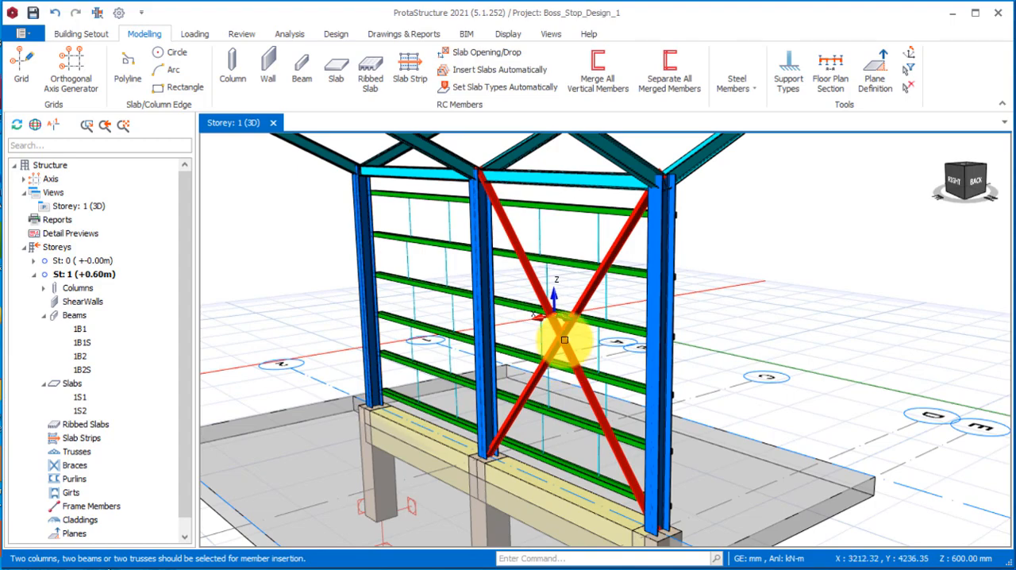
{"action": "middle_click_drag", "start_coordinate": [569, 344], "coordinate": [522, 406]}
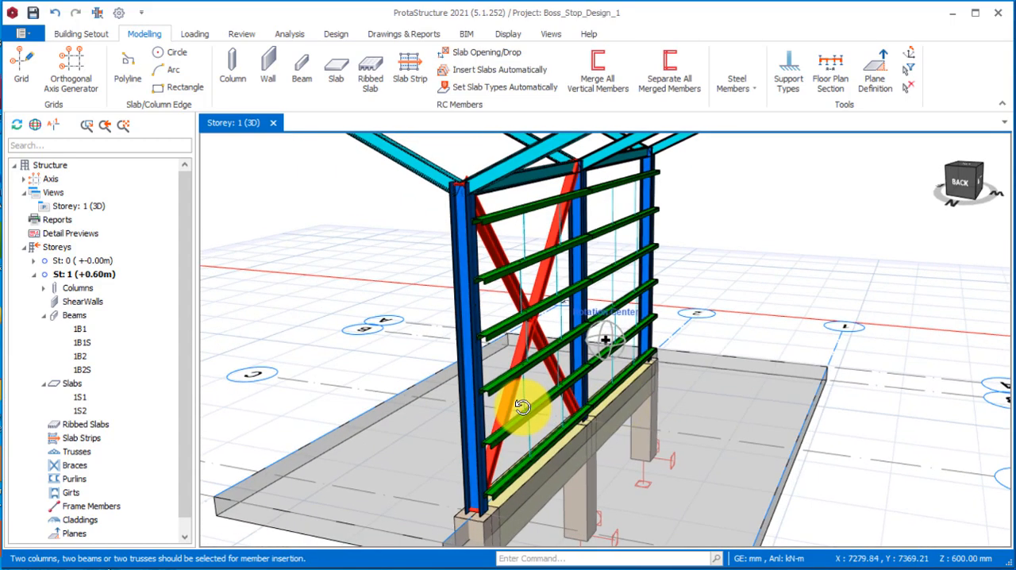
{"action": "mouse_move", "coordinate": [586, 330]}
{"action": "middle_mouse_down"}
{"action": "mouse_move", "coordinate": [480, 413]}
{"action": "mouse_move", "coordinate": [517, 404]}
{"action": "mouse_move", "coordinate": [592, 327]}
{"action": "middle_mouse_up"}
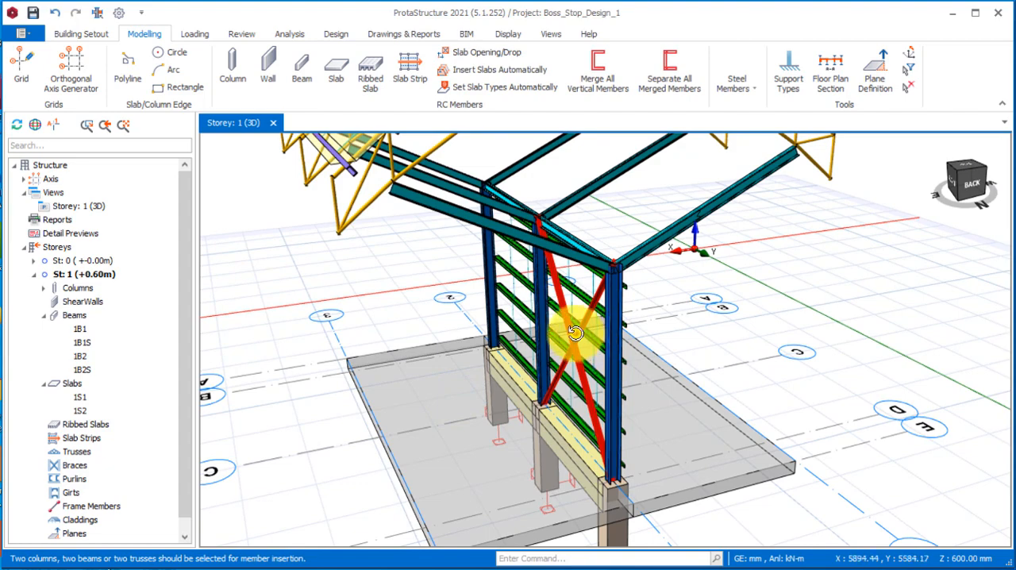
{"action": "right_click", "coordinate": [574, 333]}
{"action": "left_click", "coordinate": [544, 363]}
Start a set of purlins spanning from the nearest to the farthest inclined steel beam on one side of the columns.
{"action": "scroll", "coordinate": [561, 379], "scroll_direction": "down", "scroll_amount": 3}
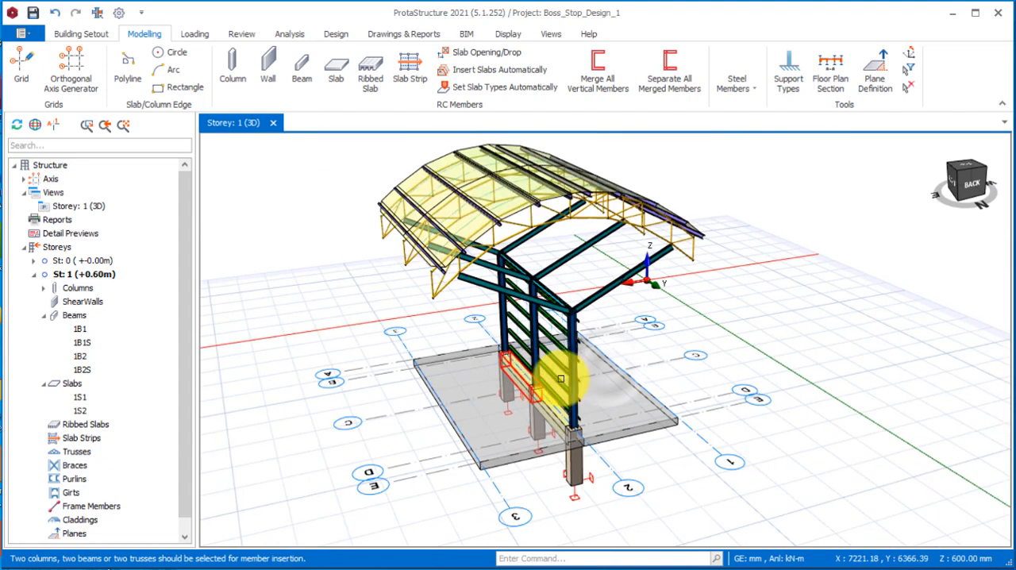
{"action": "middle_click_drag", "start_coordinate": [560, 379], "coordinate": [556, 321]}
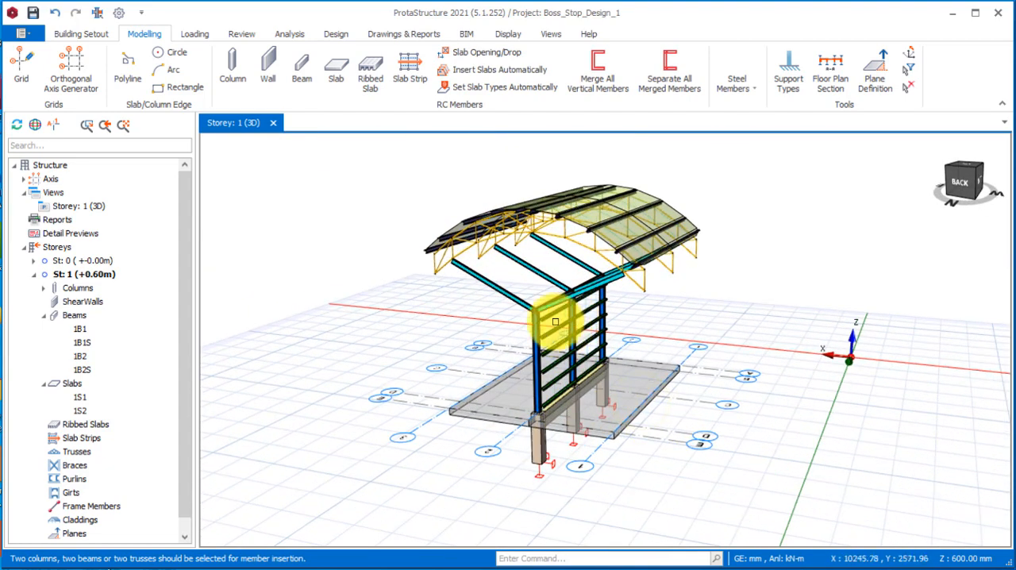
{"action": "scroll", "coordinate": [555, 321], "scroll_direction": "up", "scroll_amount": 2}
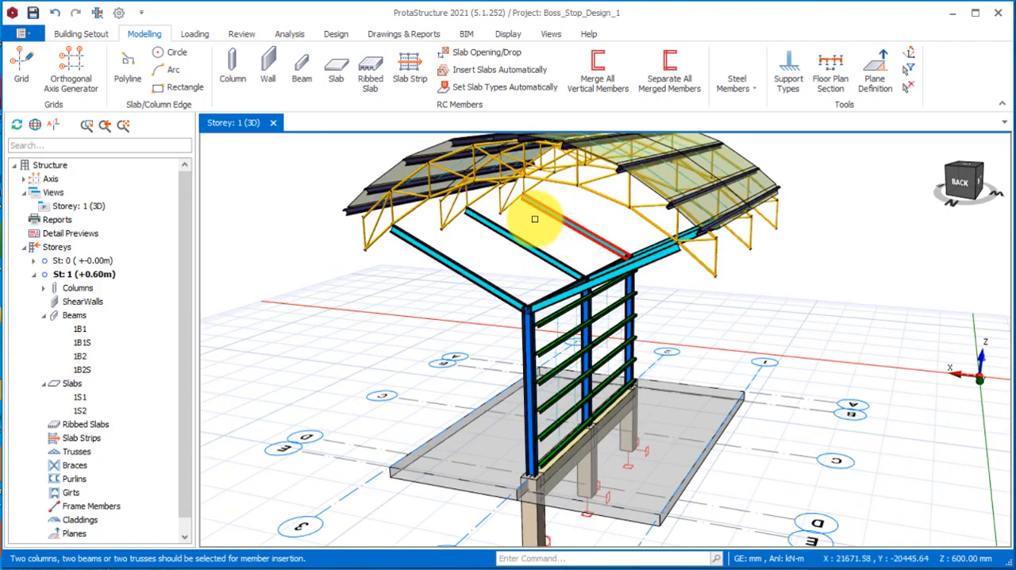
{"action": "middle_click_drag", "start_coordinate": [453, 296], "coordinate": [508, 227]}
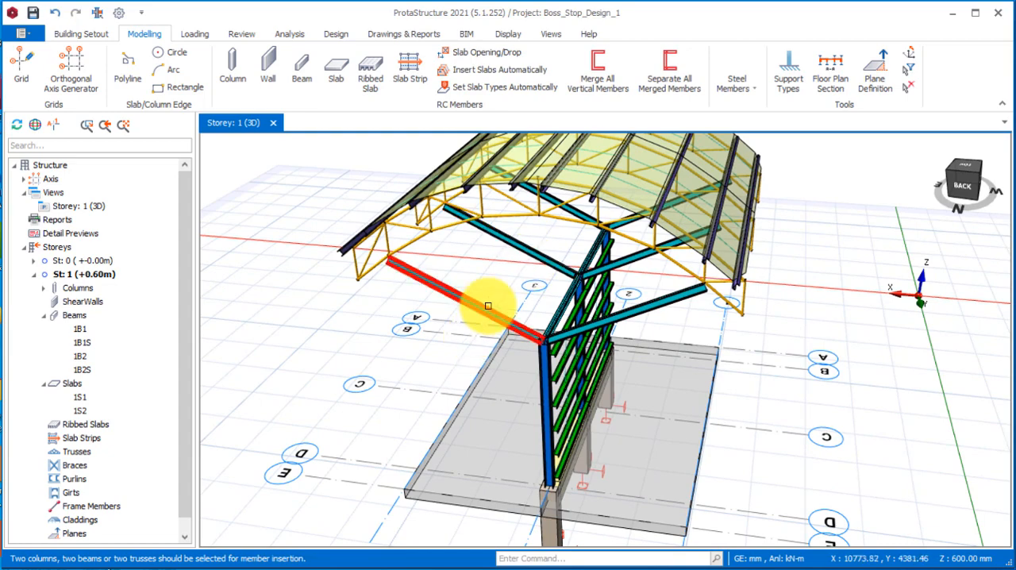
{"action": "mouse_move", "coordinate": [502, 331]}
{"action": "middle_mouse_down"}
{"action": "mouse_move", "coordinate": [512, 352]}
{"action": "mouse_move", "coordinate": [503, 341]}
{"action": "middle_mouse_up"}
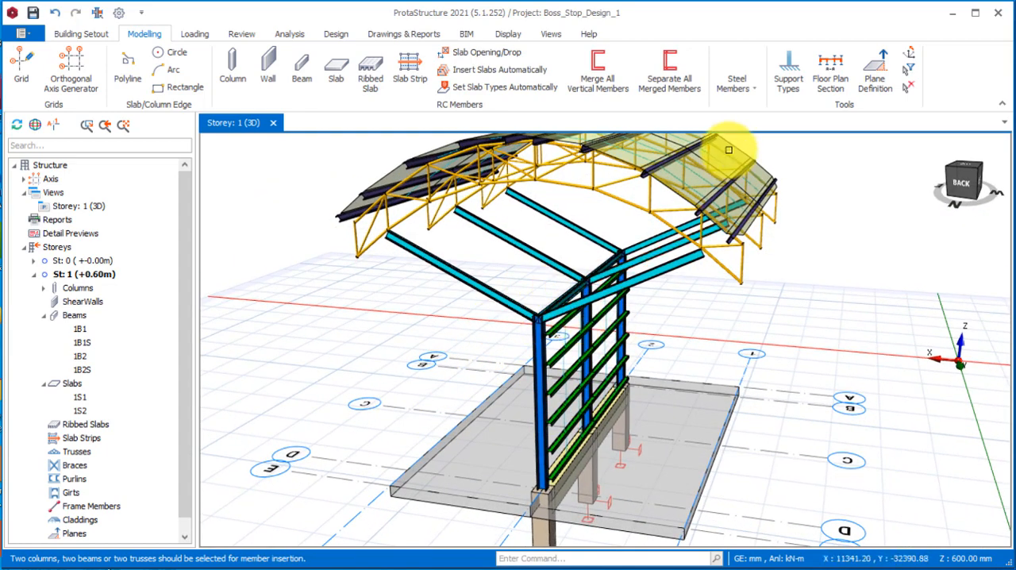
{"action": "left_click", "coordinate": [737, 84]}
{"action": "left_click", "coordinate": [841, 121]}
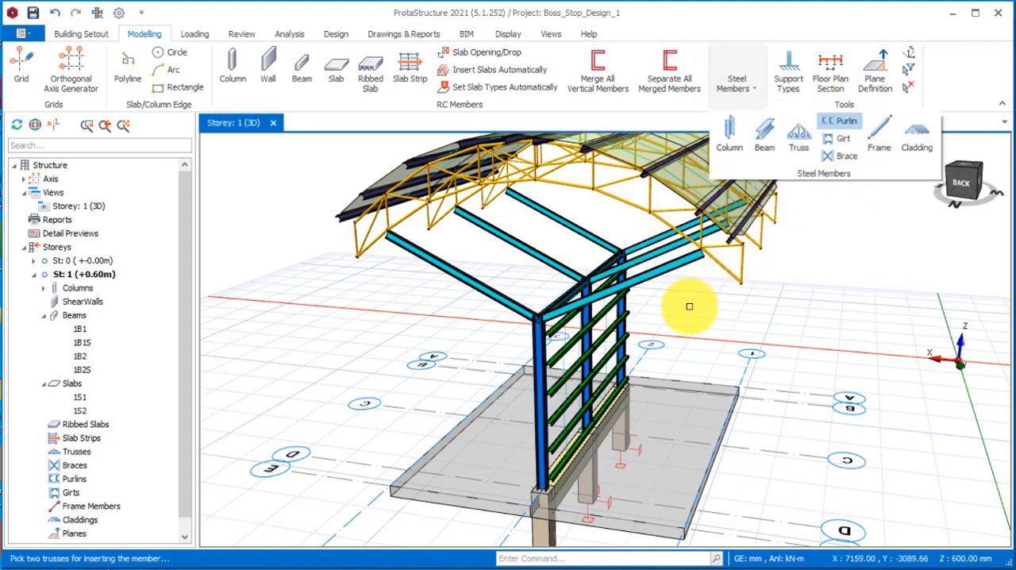
{"action": "left_click", "coordinate": [497, 291]}
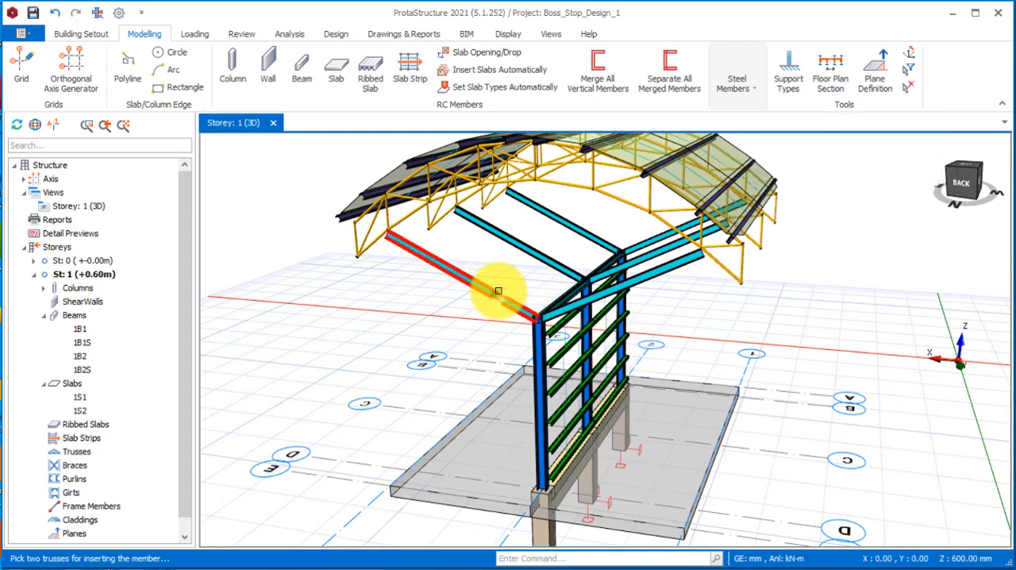
{"action": "left_click", "coordinate": [570, 220]}
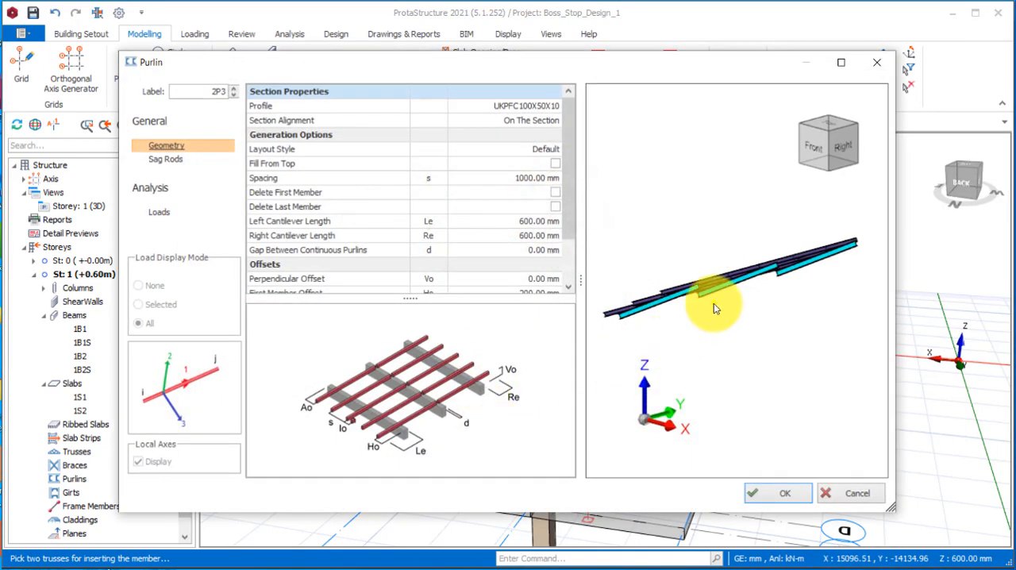
Set the spacing of the purlins on the inclined beams to 500 mm in their geometry settings.
{"action": "left_click_drag", "start_coordinate": [713, 303], "coordinate": [805, 301]}
{"action": "left_click", "coordinate": [554, 162]}
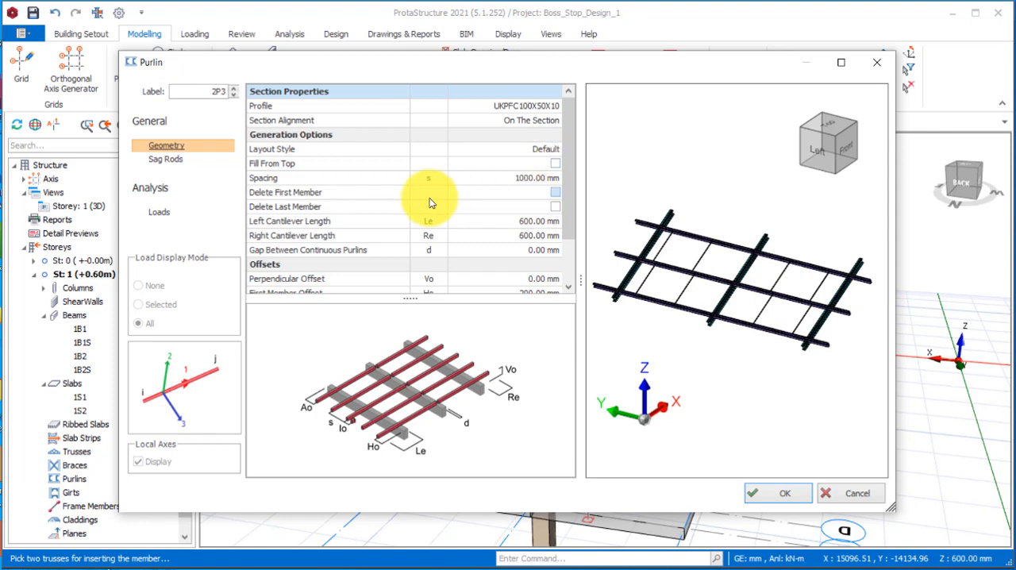
{"action": "left_click", "coordinate": [522, 178]}
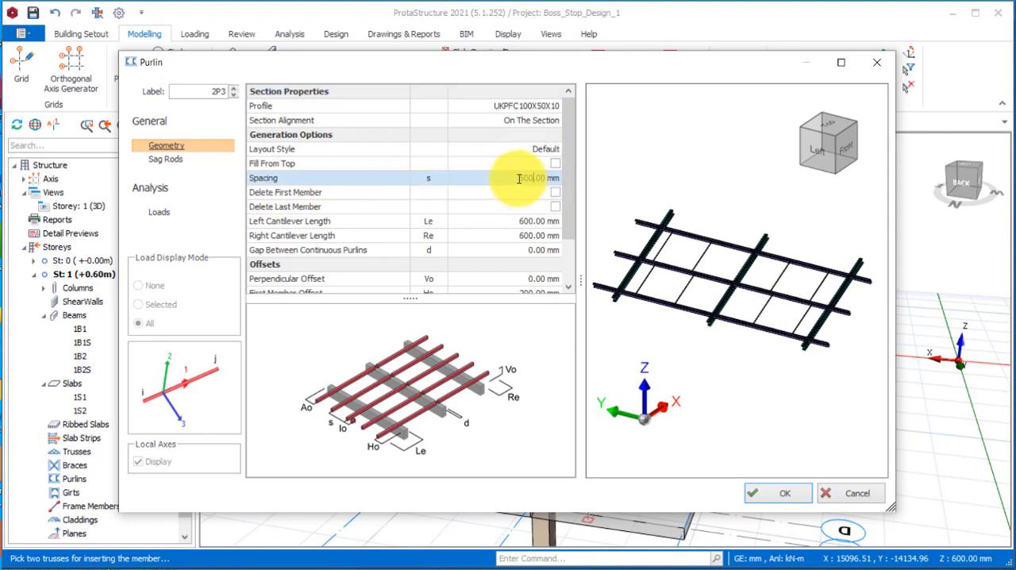
{"action": "left_click", "coordinate": [548, 246]}
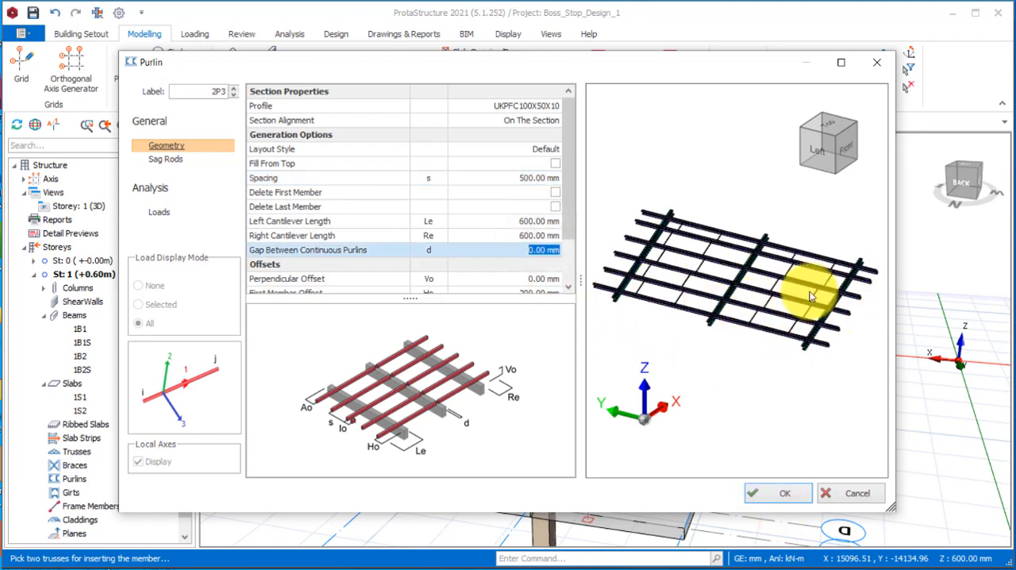
Set the left and right cantilever lengths of the purlins to 0 mm and insert them on the inclined beams.
{"action": "left_click", "coordinate": [539, 223]}
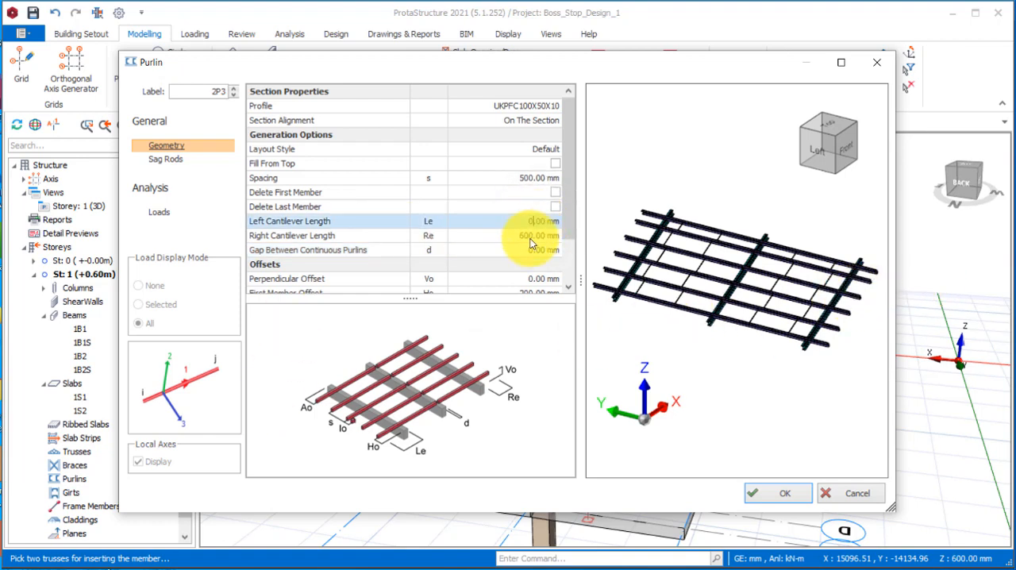
{"action": "left_click", "coordinate": [530, 236]}
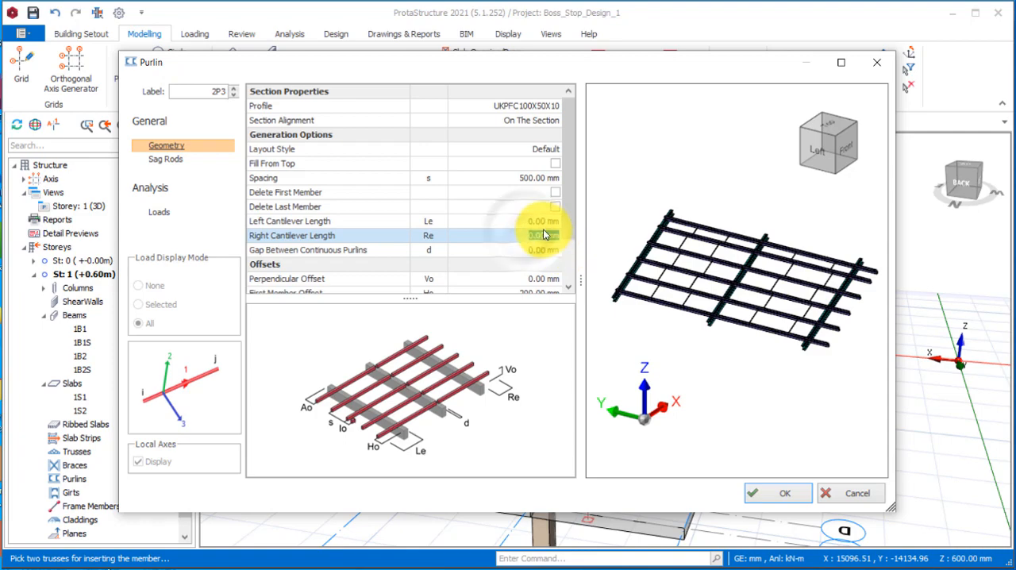
{"action": "left_click", "coordinate": [541, 221]}
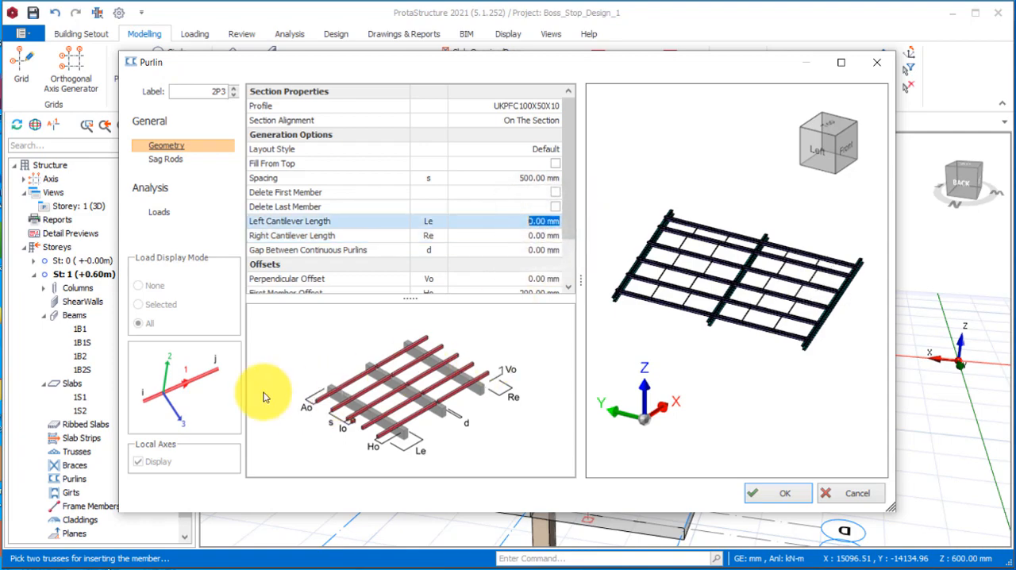
{"action": "left_click", "coordinate": [764, 505]}
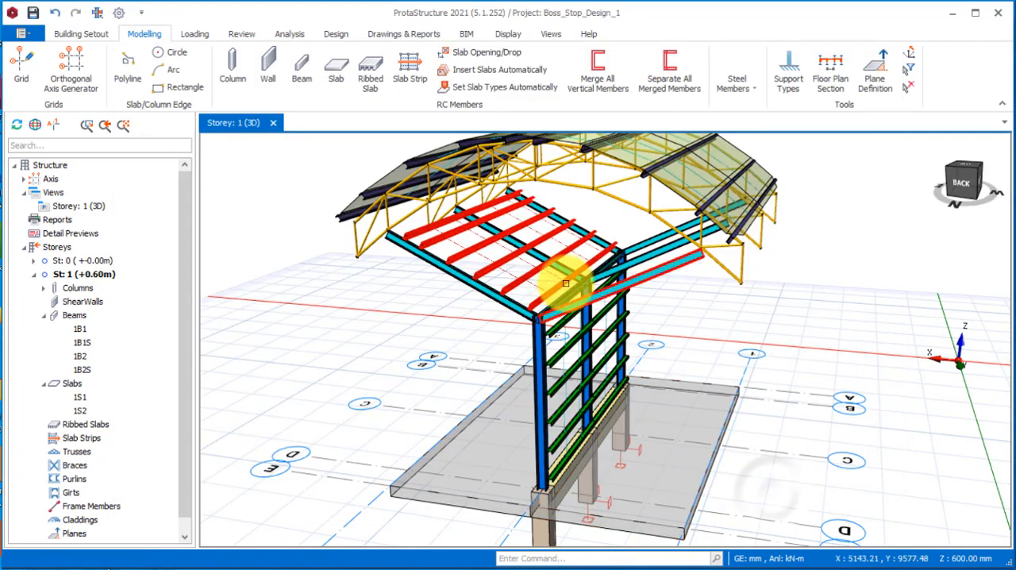
Insert a matching set of purlins across the inclined steel beams on the opposite side of the columns, keeping the 500 mm spacing.
{"action": "middle_click_drag", "start_coordinate": [567, 290], "coordinate": [742, 345]}
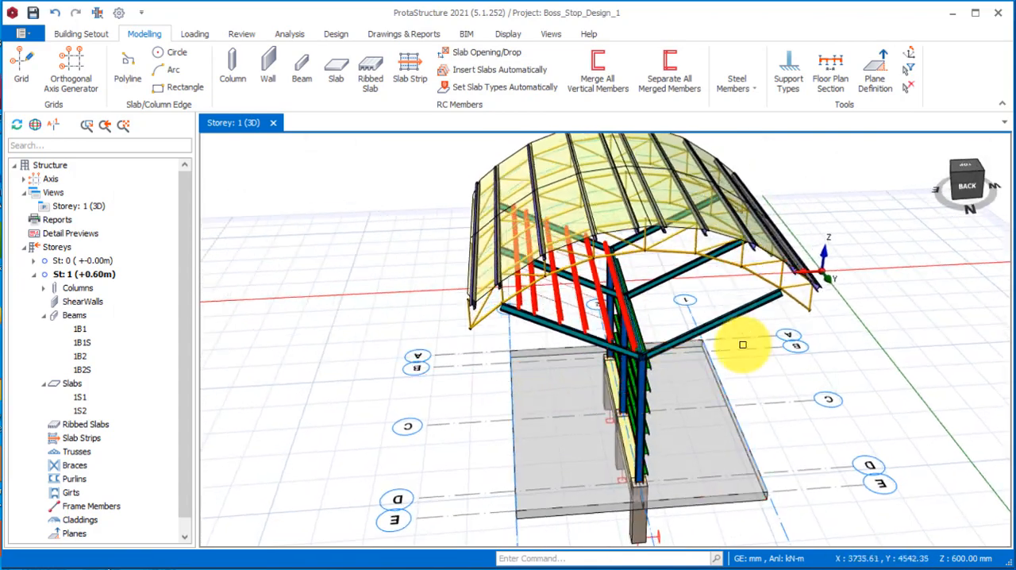
{"action": "left_click", "coordinate": [754, 94]}
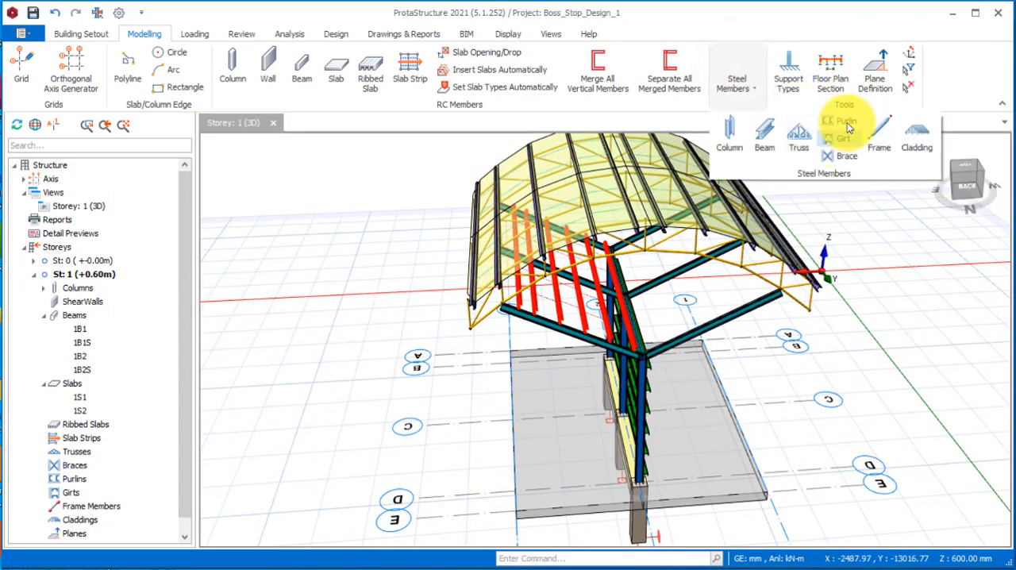
{"action": "left_click", "coordinate": [840, 120]}
{"action": "middle_click_drag", "start_coordinate": [668, 331], "coordinate": [646, 282]}
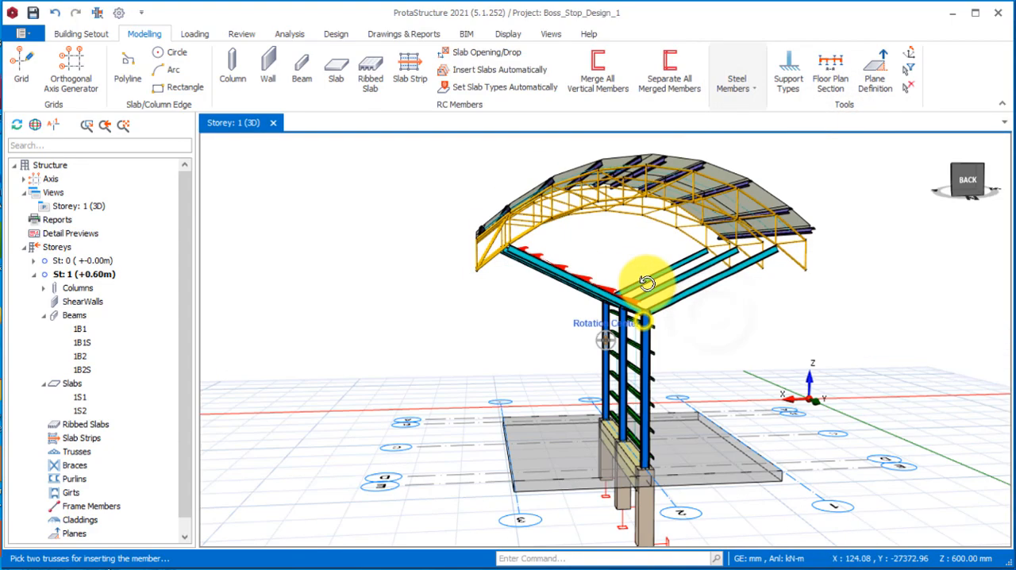
{"action": "left_click", "coordinate": [662, 268]}
{"action": "left_click", "coordinate": [665, 288]}
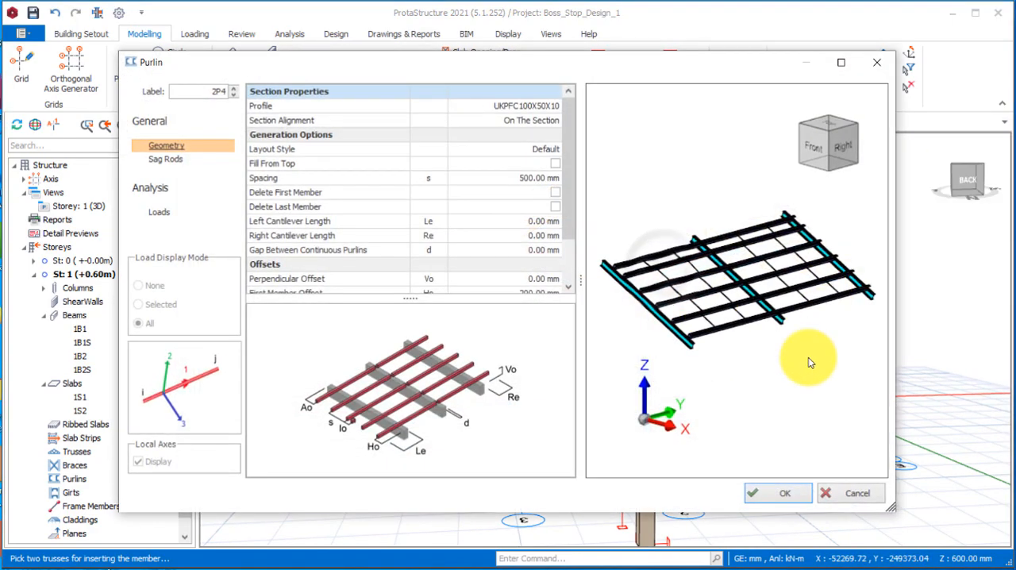
{"action": "left_click", "coordinate": [791, 493]}
Check the purlins on the inclined beams from several sides and save the project.
{"action": "middle_click_drag", "start_coordinate": [658, 306], "coordinate": [731, 438]}
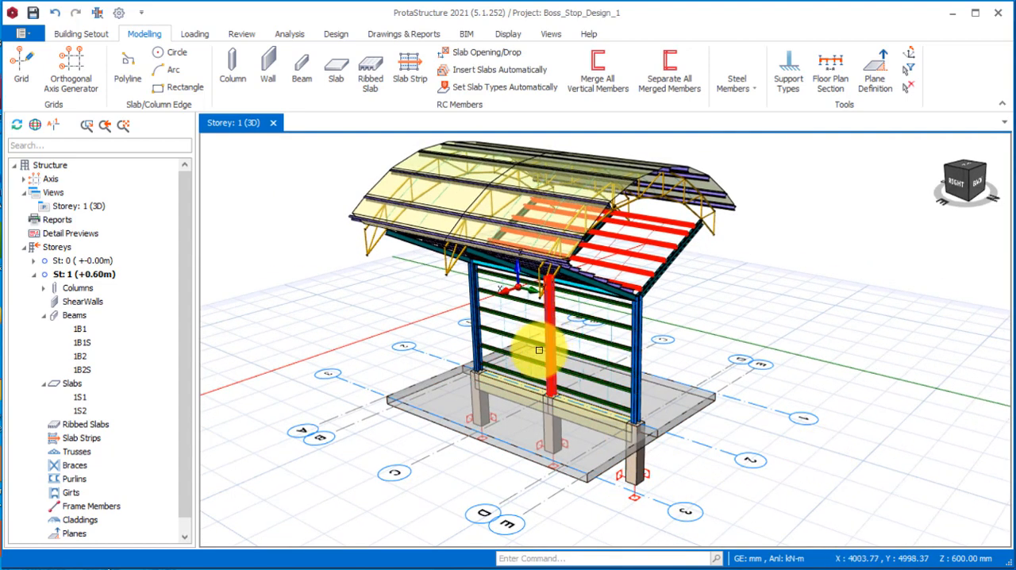
{"action": "middle_click_drag", "start_coordinate": [539, 350], "coordinate": [519, 375]}
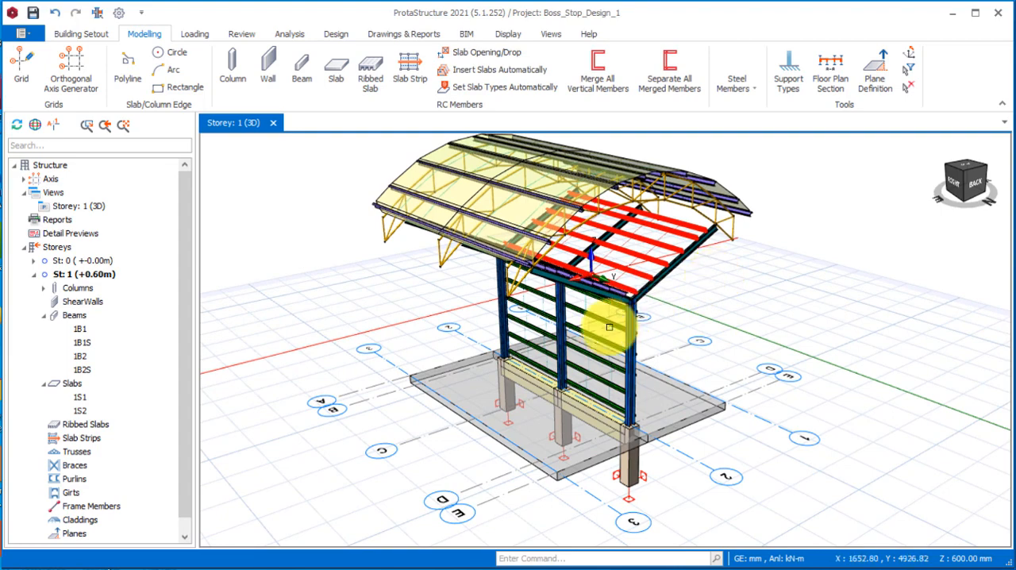
{"action": "middle_click_drag", "start_coordinate": [609, 326], "coordinate": [646, 411]}
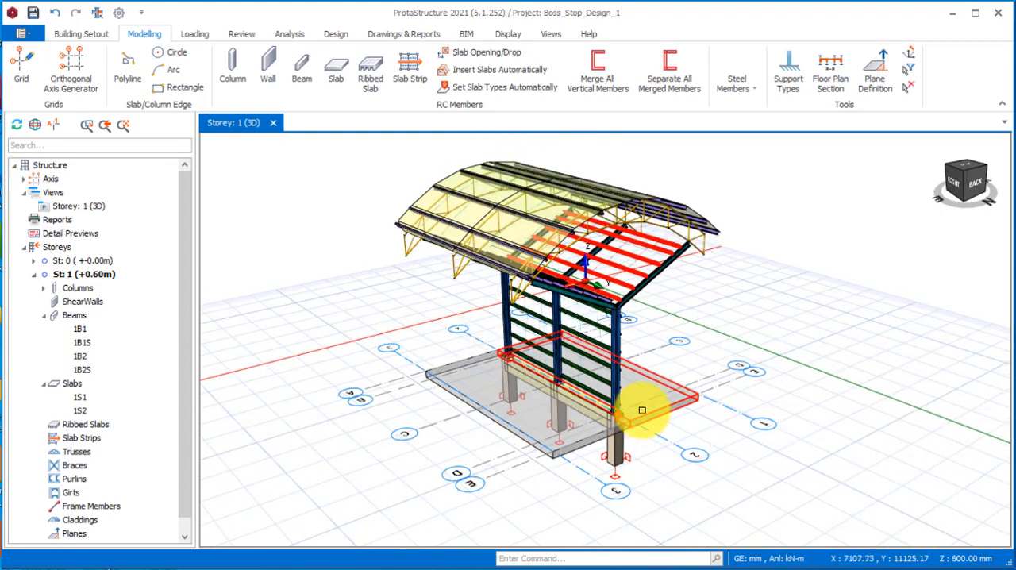
{"action": "left_click", "coordinate": [29, 12]}
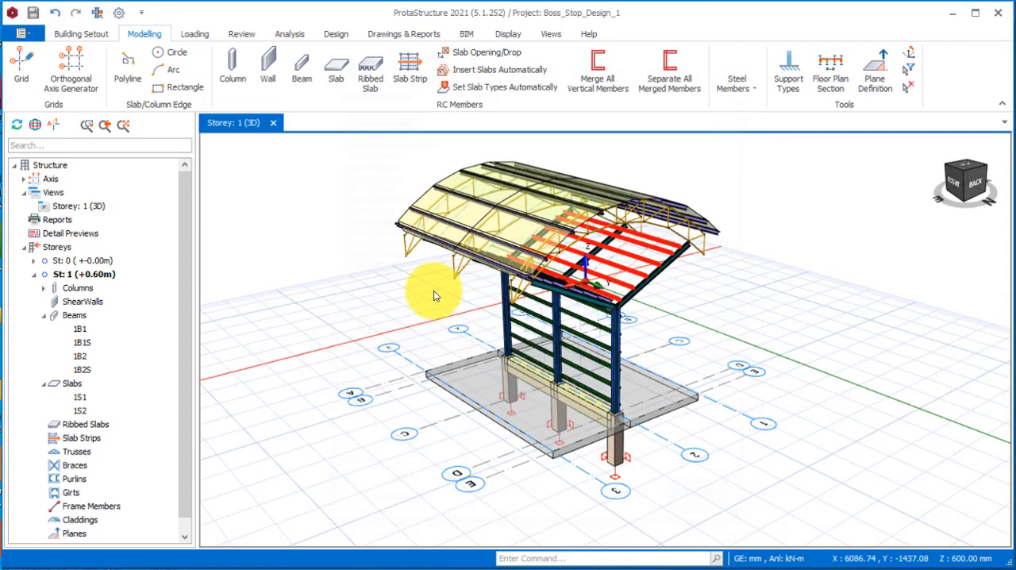
{"action": "scroll", "coordinate": [591, 243], "scroll_direction": "down", "scroll_amount": 3}
{"action": "scroll", "coordinate": [564, 318], "scroll_direction": "up", "scroll_amount": 2}
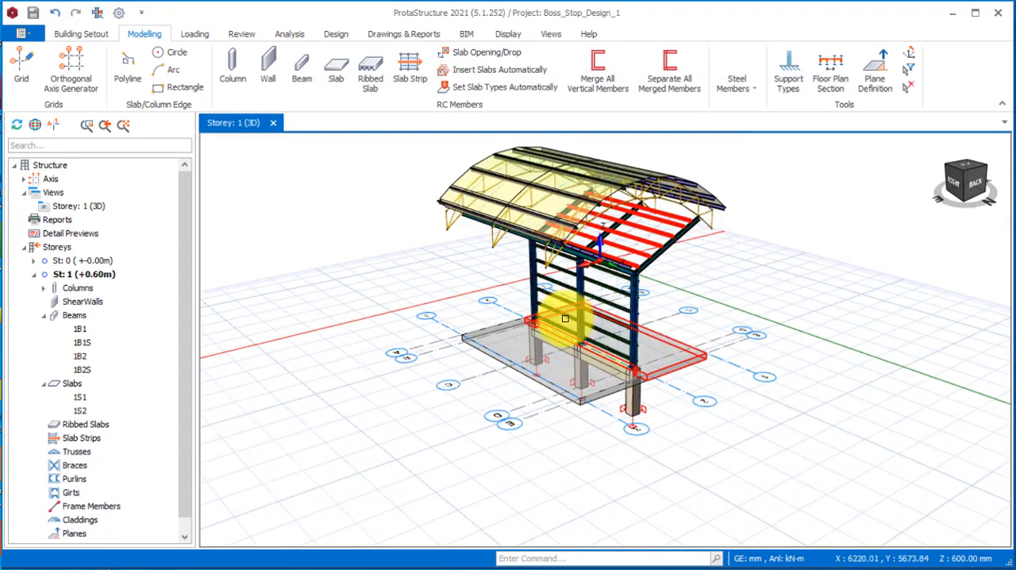
{"action": "scroll", "coordinate": [605, 176], "scroll_direction": "up", "scroll_amount": 2}
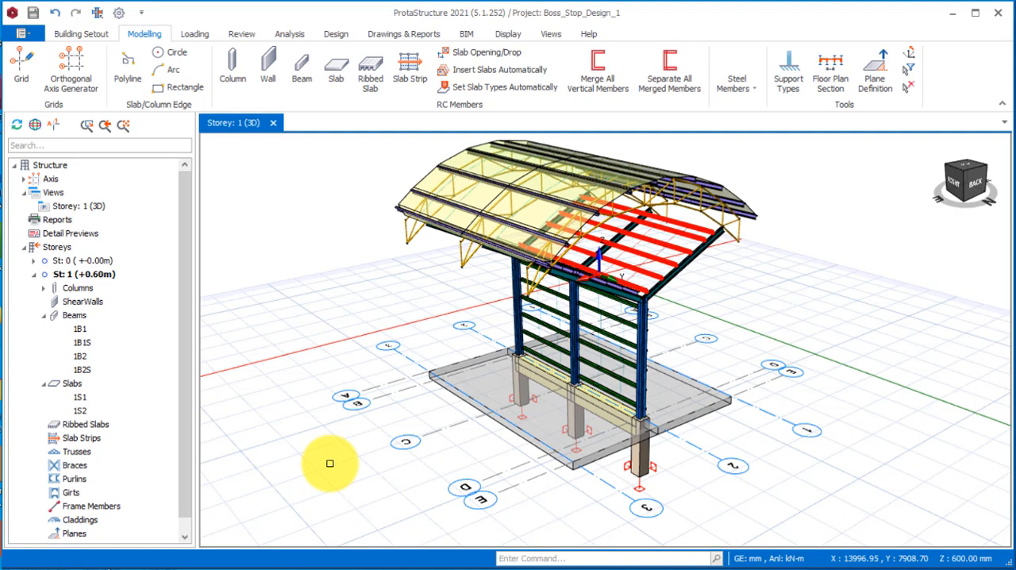
{"action": "scroll", "coordinate": [726, 312], "scroll_direction": "up", "scroll_amount": 2}
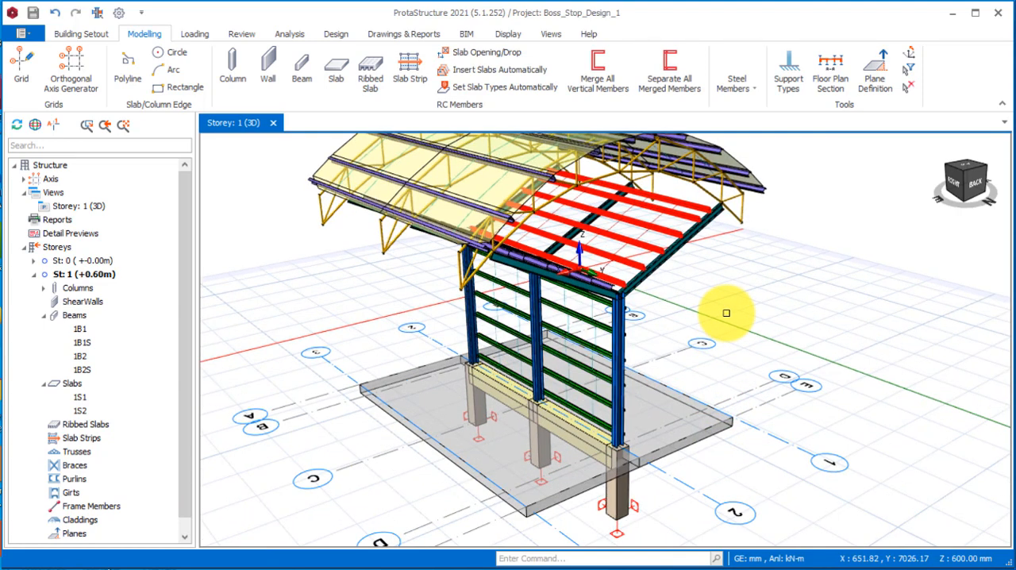
{"action": "scroll", "coordinate": [627, 484], "scroll_direction": "down", "scroll_amount": 2}
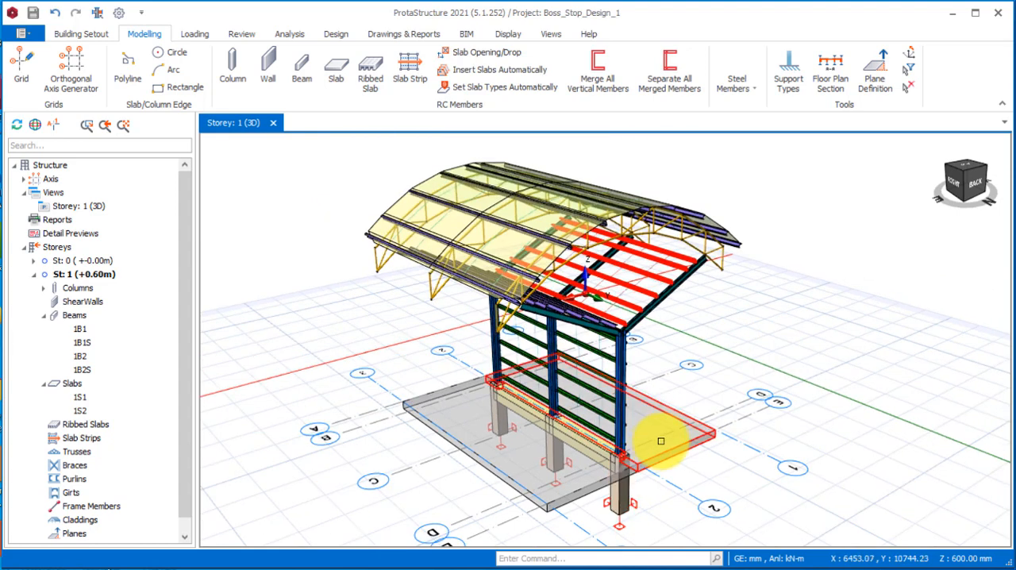
{"action": "scroll", "coordinate": [688, 425], "scroll_direction": "up", "scroll_amount": 1}
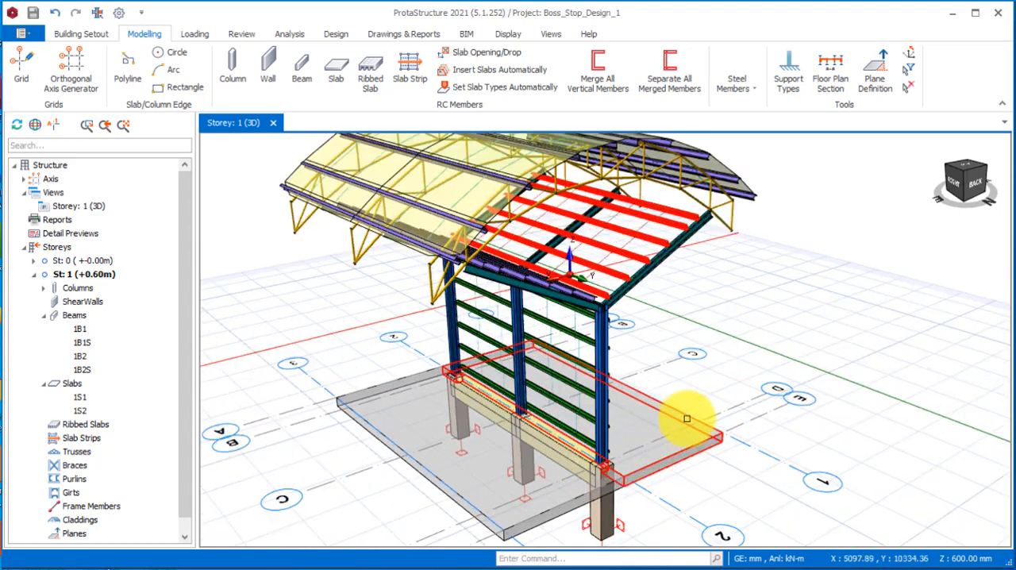
{"action": "scroll", "coordinate": [669, 439], "scroll_direction": "down", "scroll_amount": 2}
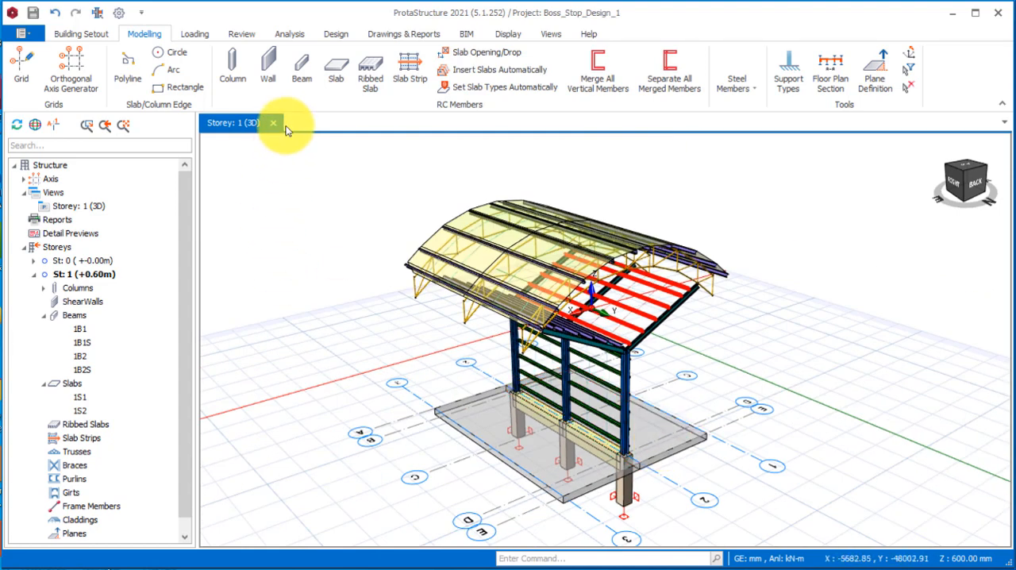
Create the load cases and combinations with the loading generator and accept them in the Load Combination Editor.
{"action": "left_click", "coordinate": [196, 34]}
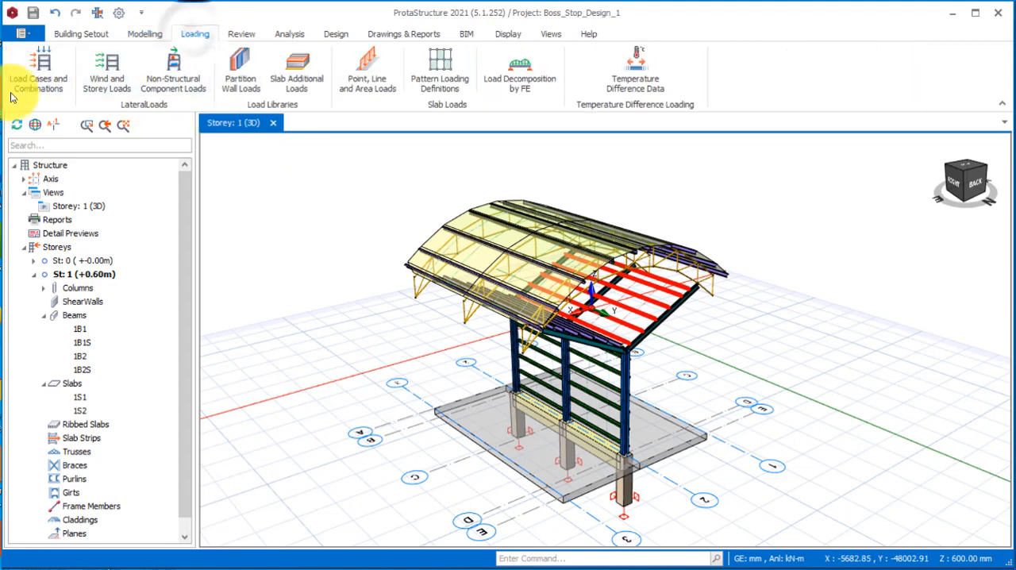
{"action": "left_click", "coordinate": [41, 76]}
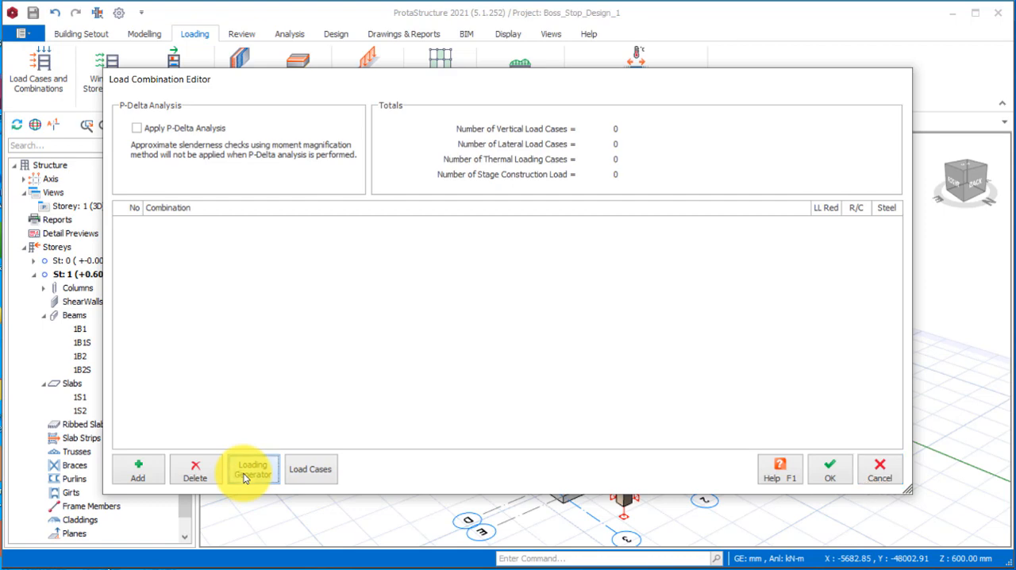
{"action": "left_click", "coordinate": [251, 469]}
{"action": "left_click", "coordinate": [699, 508]}
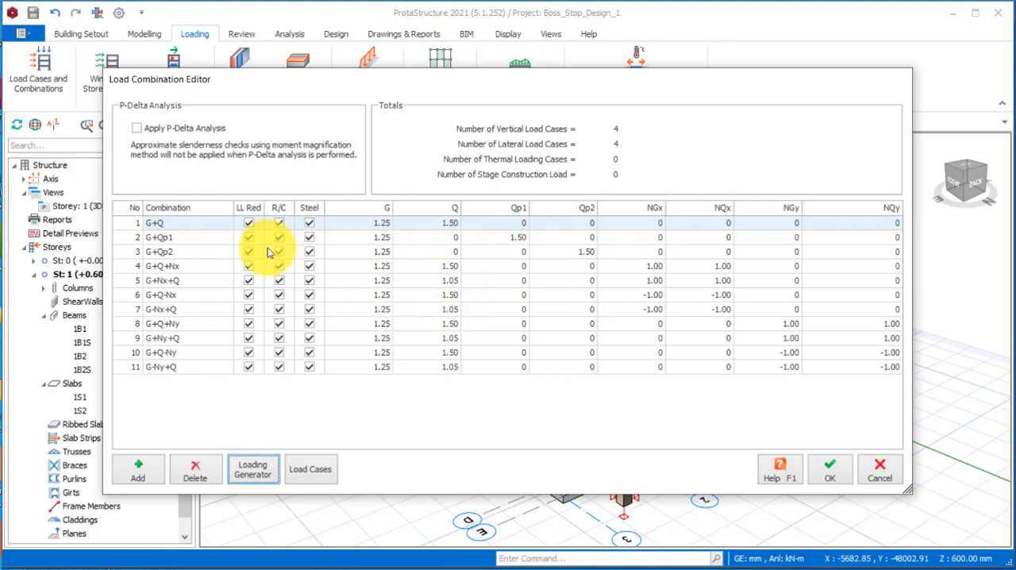
{"action": "left_click", "coordinate": [841, 467]}
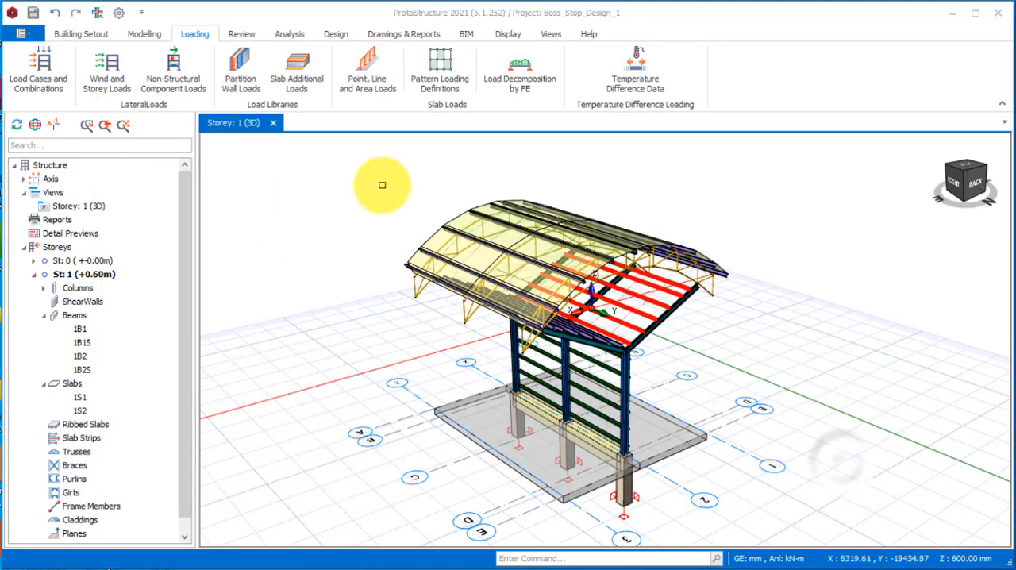
Set the allowable stress of soil to 140 kN/m2 in the foundation parameters for the building analysis.
{"action": "left_click", "coordinate": [287, 34]}
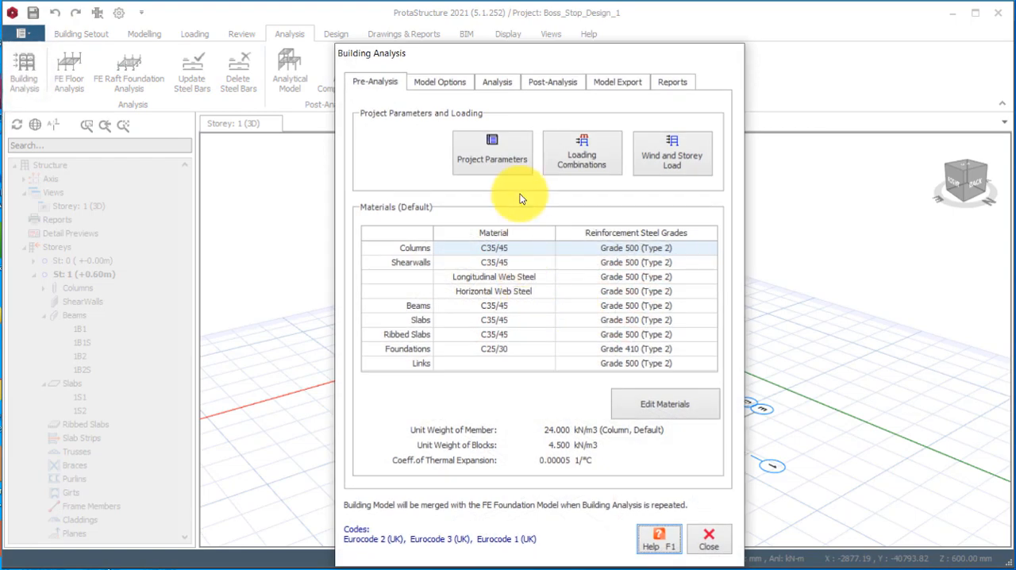
{"action": "left_click", "coordinate": [476, 174]}
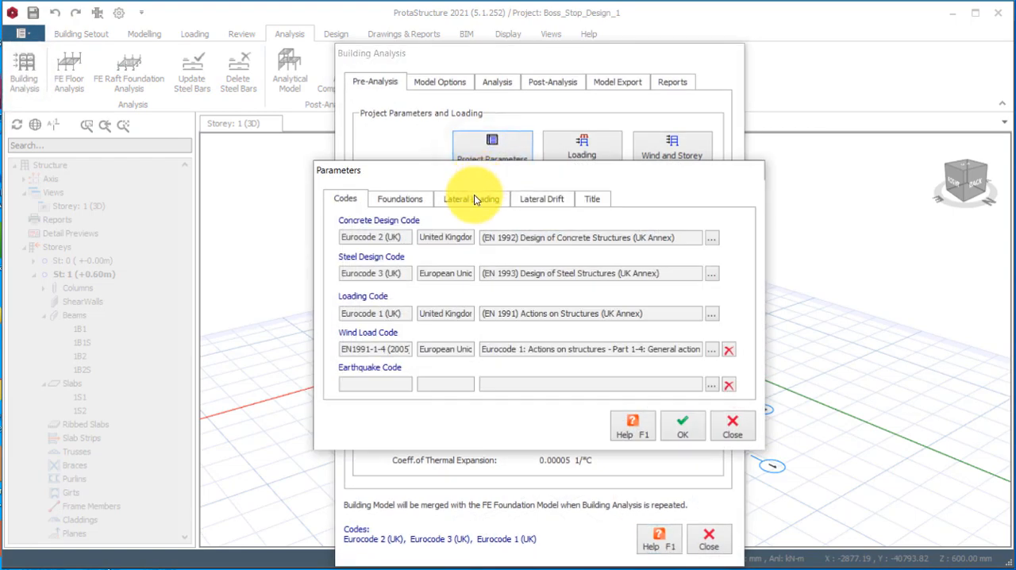
{"action": "left_click", "coordinate": [389, 203]}
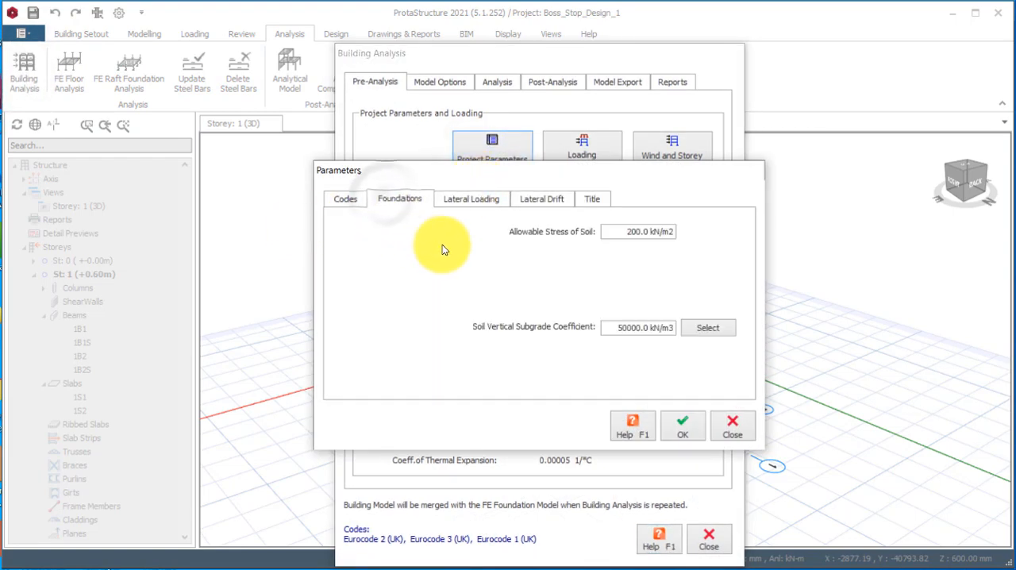
{"action": "left_click", "coordinate": [644, 231]}
{"action": "left_click_drag", "start_coordinate": [611, 231], "coordinate": [668, 244]}
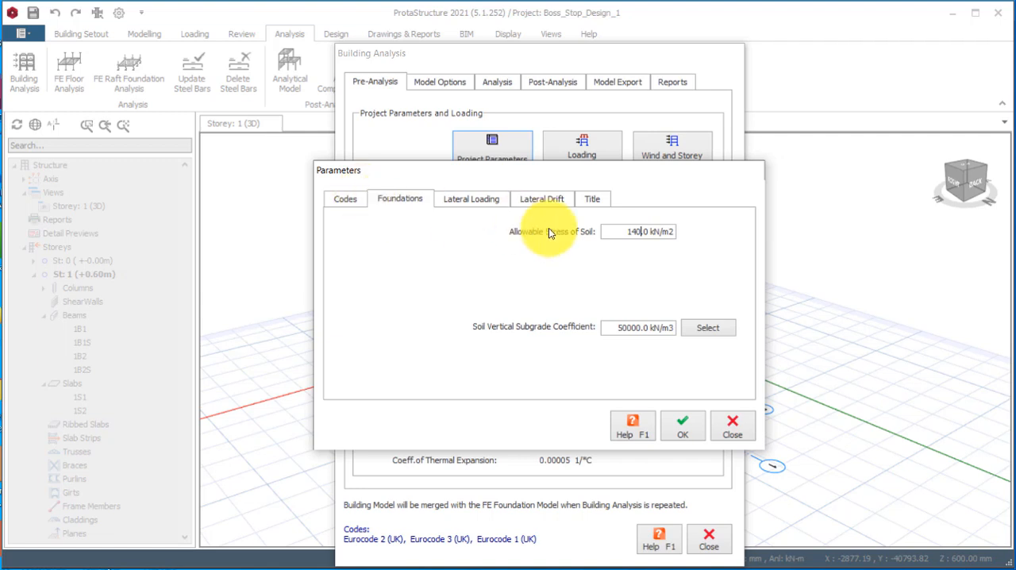
{"action": "left_click", "coordinate": [682, 428]}
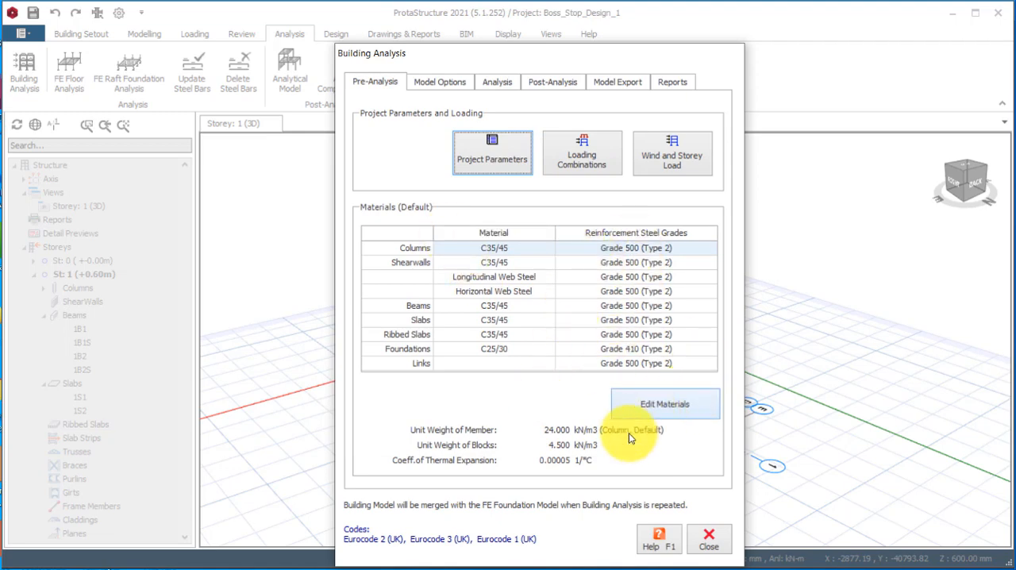
Change the default concrete material to C20/25, applying it to all members of this material class in the storey.
{"action": "left_click", "coordinate": [683, 403]}
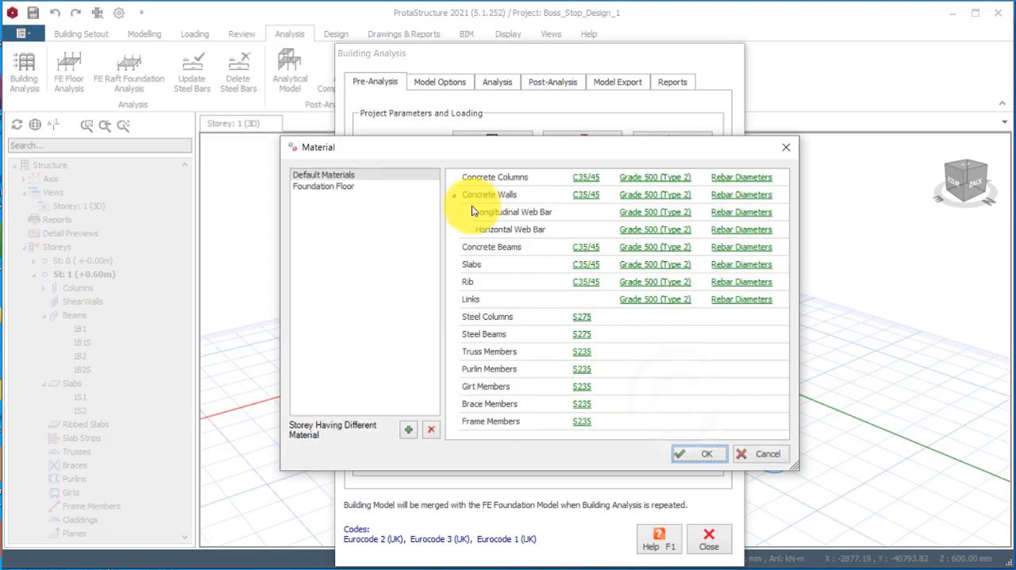
{"action": "left_click", "coordinate": [317, 174]}
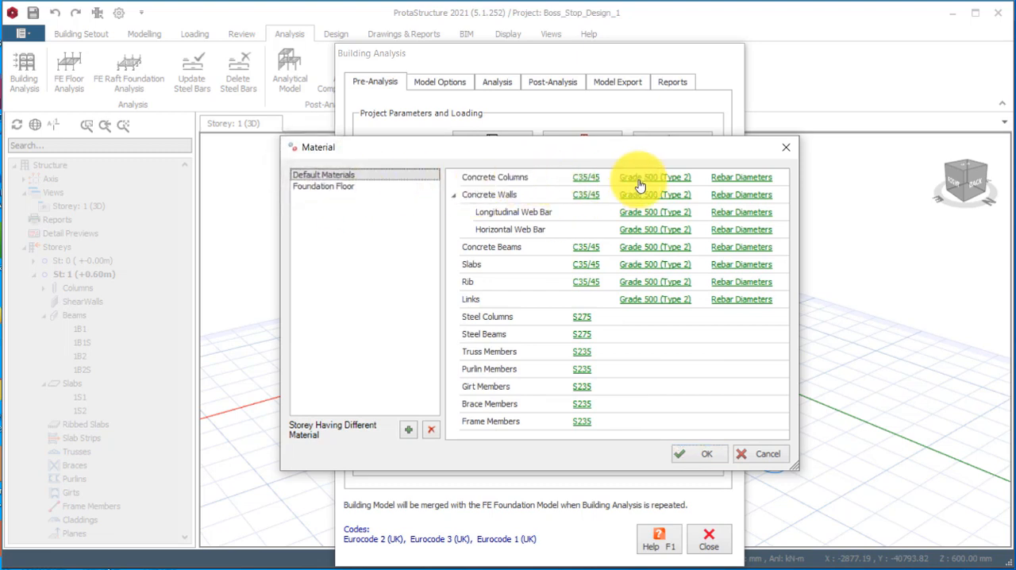
{"action": "left_click", "coordinate": [583, 180]}
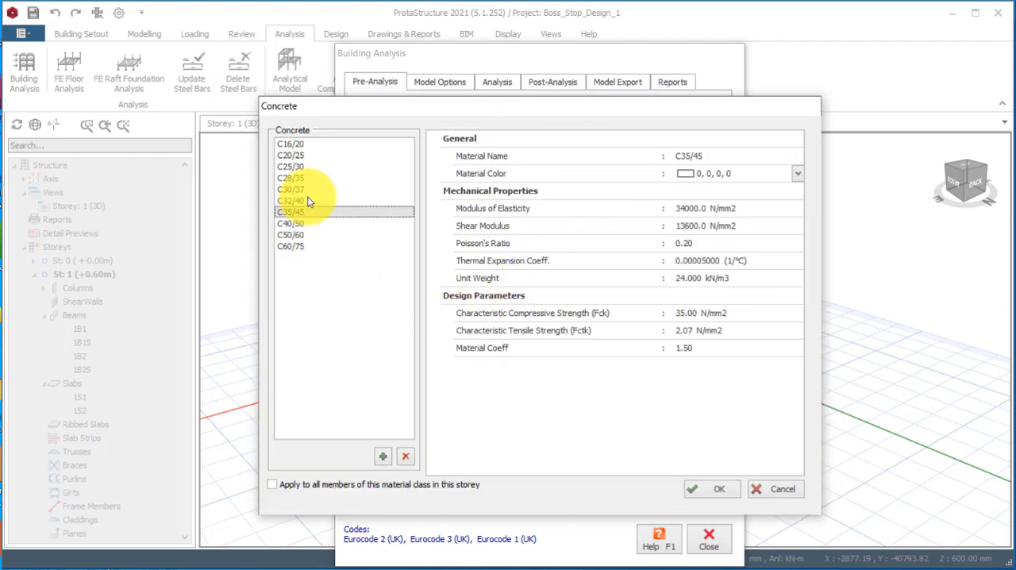
{"action": "left_click", "coordinate": [293, 159]}
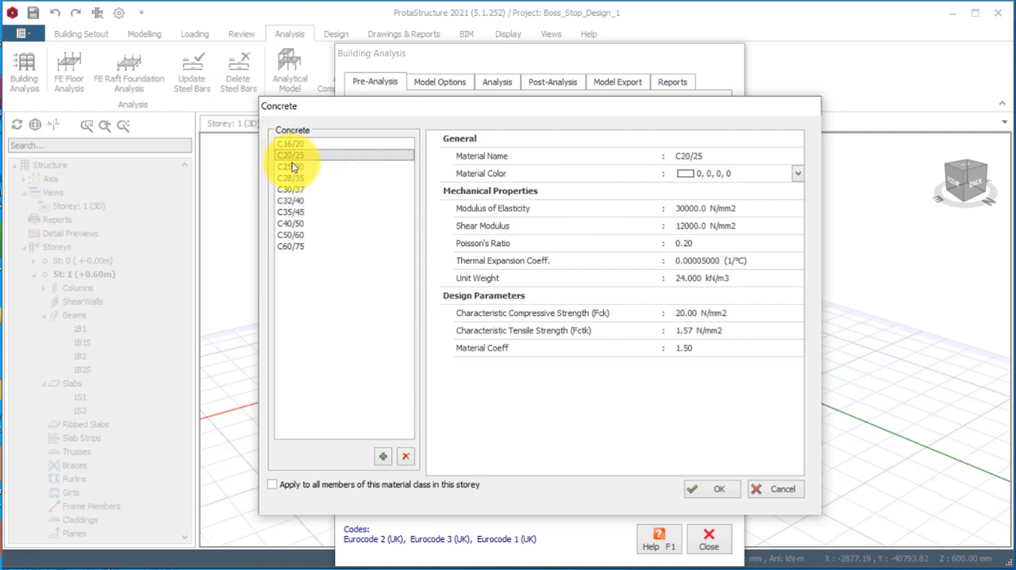
{"action": "left_click", "coordinate": [288, 483]}
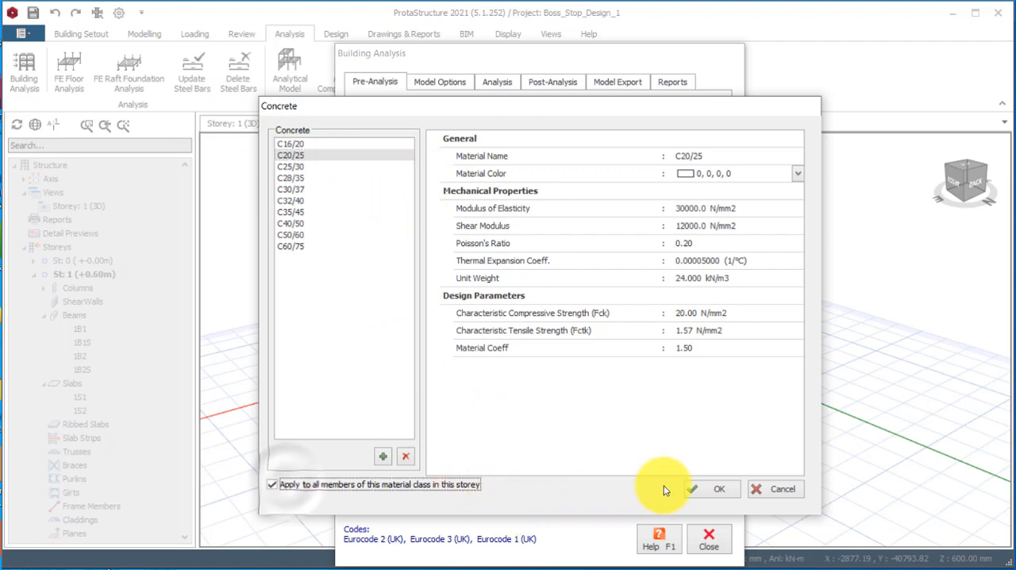
{"action": "left_click", "coordinate": [710, 489]}
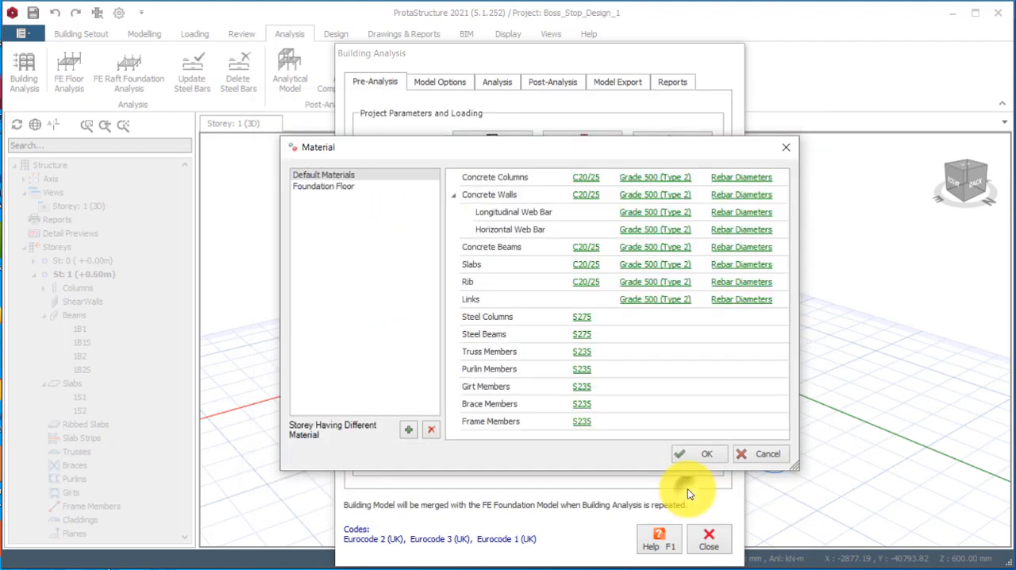
Change the default reinforcement to Grade 460 (Type 2), applying it to all members of this material class in the storey.
{"action": "left_click", "coordinate": [651, 182]}
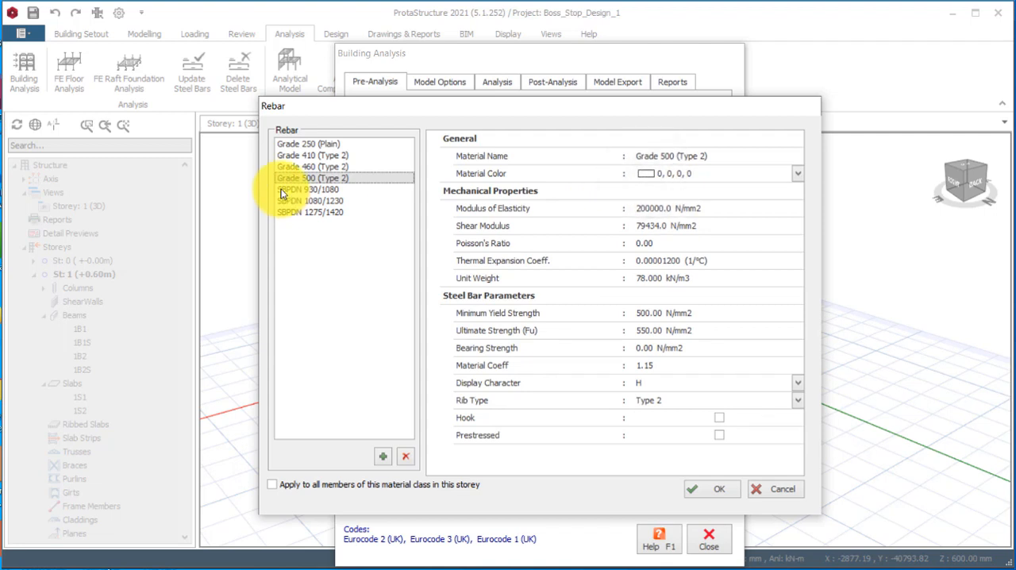
{"action": "left_click", "coordinate": [306, 168]}
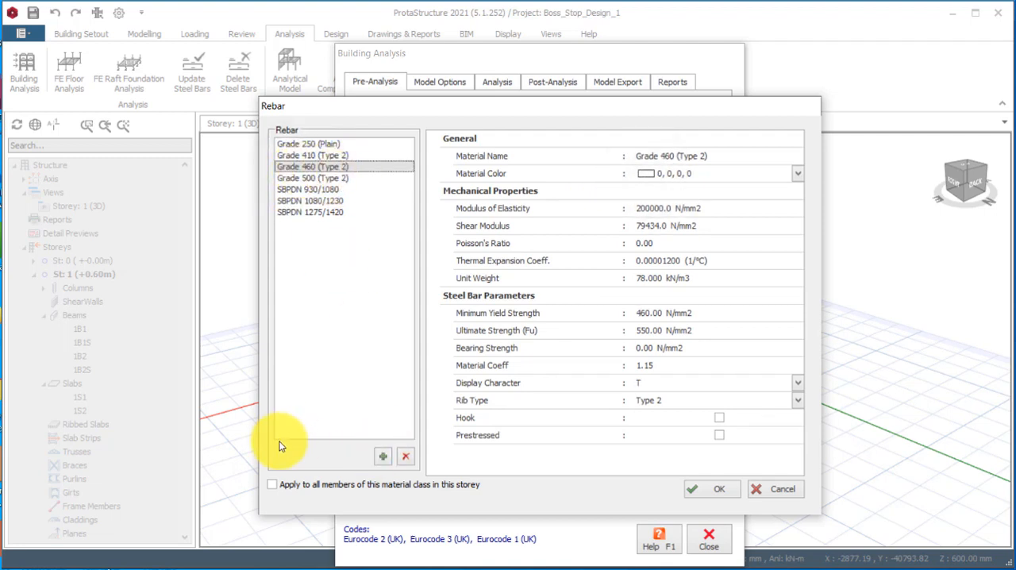
{"action": "left_click", "coordinate": [282, 484]}
{"action": "left_click", "coordinate": [709, 488]}
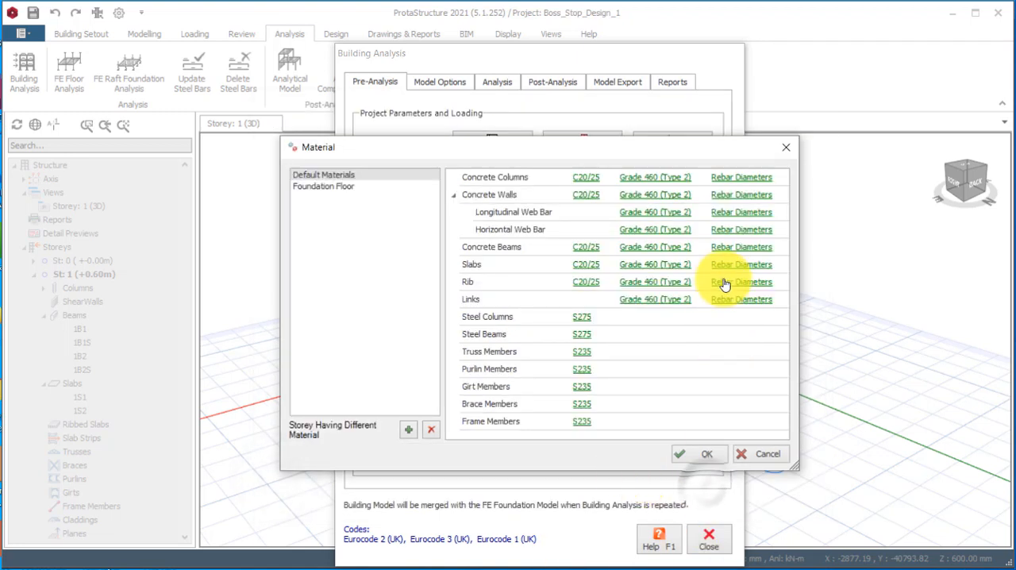
Exclude T12 and T32 from the concrete column rebar diameters, keeping T16, T20 and T25 in use.
{"action": "left_click", "coordinate": [739, 181]}
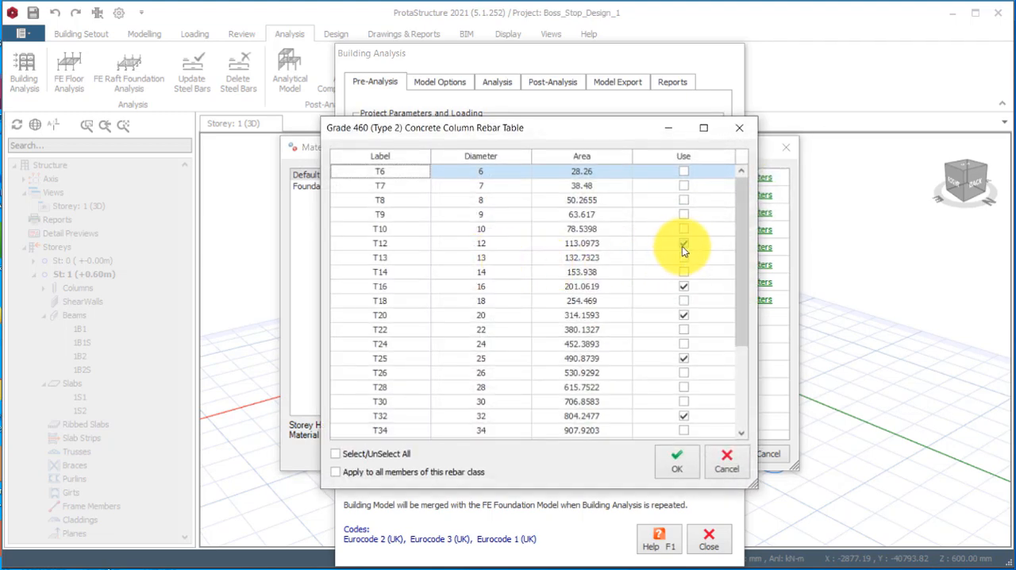
{"action": "left_click", "coordinate": [683, 244]}
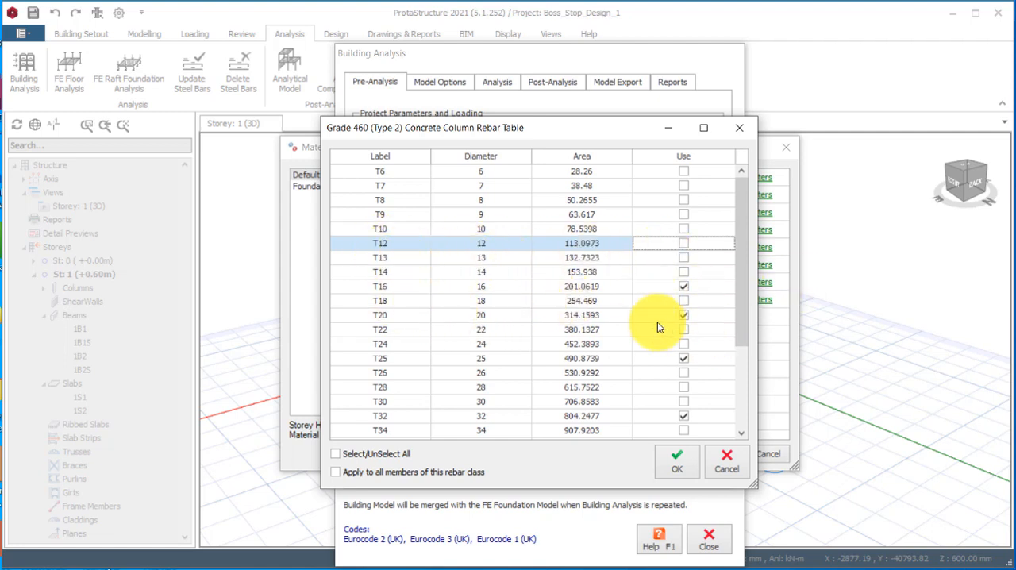
{"action": "left_click", "coordinate": [683, 416]}
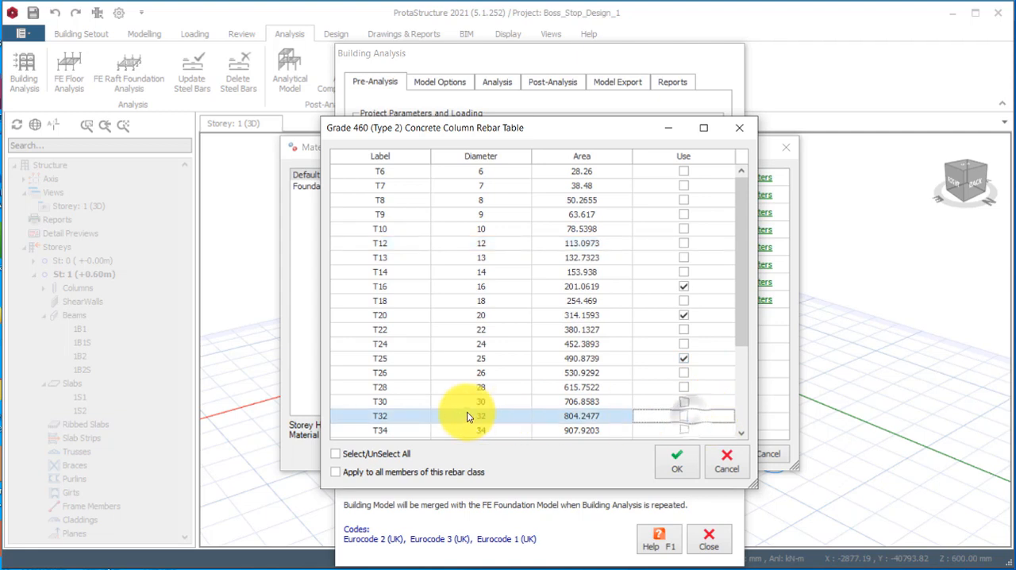
{"action": "left_click", "coordinate": [684, 358]}
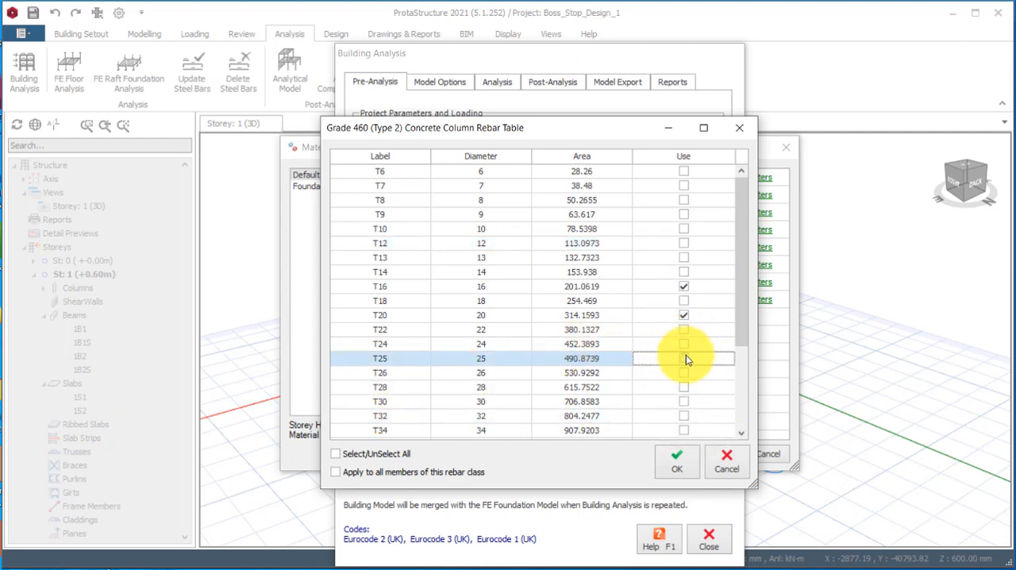
{"action": "left_click", "coordinate": [684, 358]}
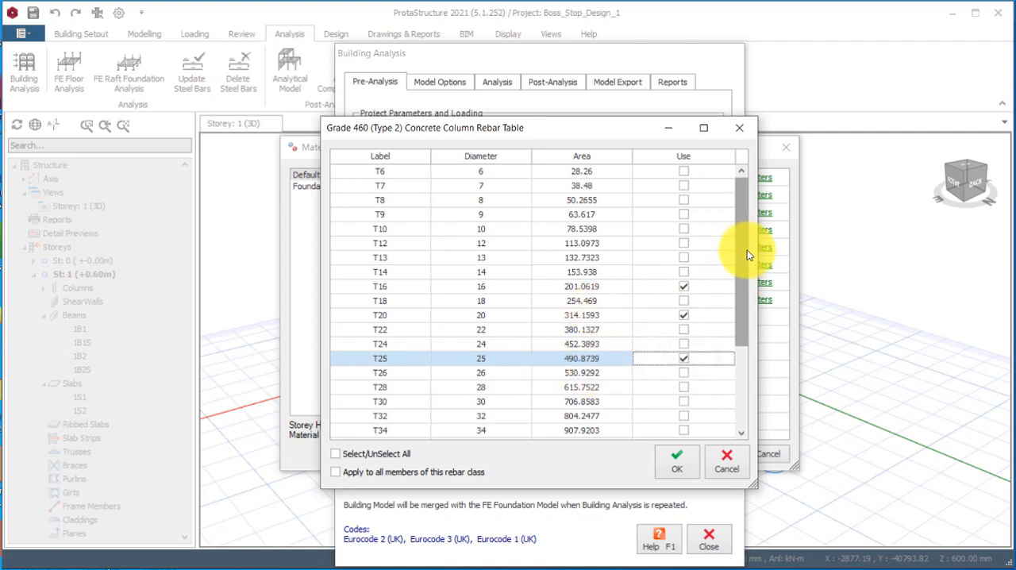
{"action": "mouse_move", "coordinate": [748, 261]}
{"action": "left_mouse_down"}
{"action": "mouse_move", "coordinate": [739, 344]}
{"action": "mouse_move", "coordinate": [735, 275]}
{"action": "left_mouse_up"}
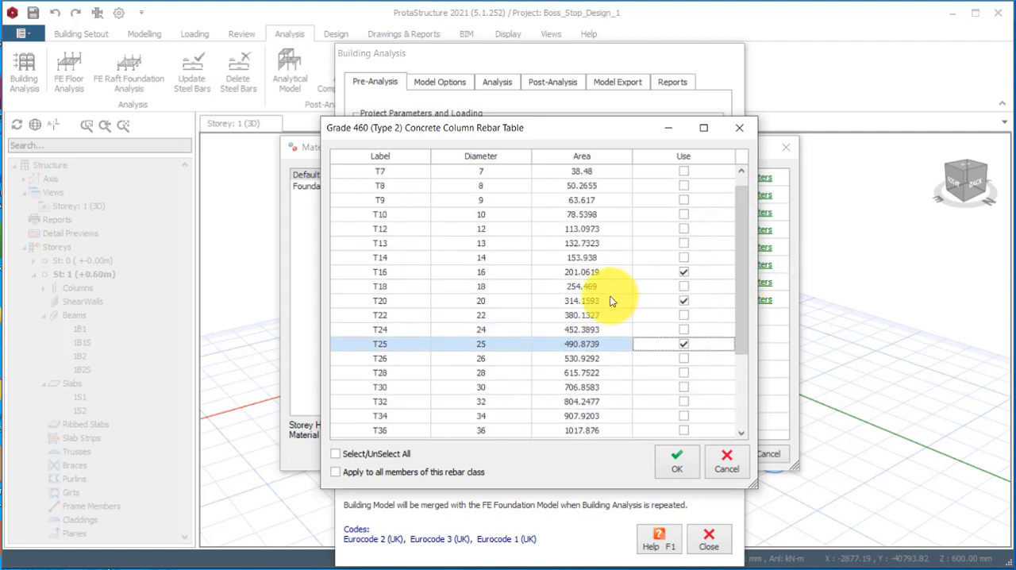
{"action": "left_click", "coordinate": [676, 460]}
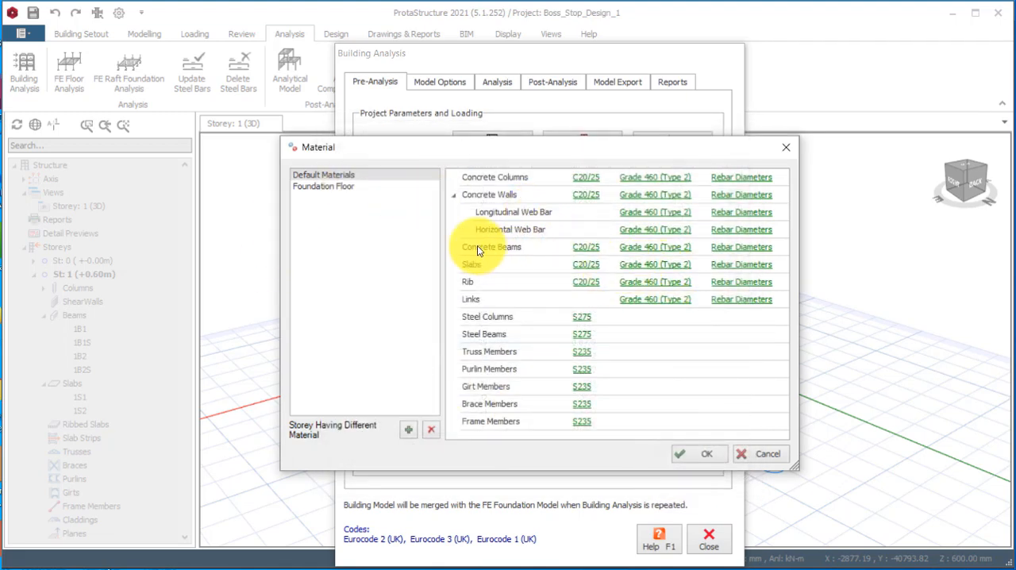
Exclude T8, T10, T12 and T32 from the concrete beam rebar diameters, keeping T16, T20 and T25 in use.
{"action": "left_click", "coordinate": [727, 250]}
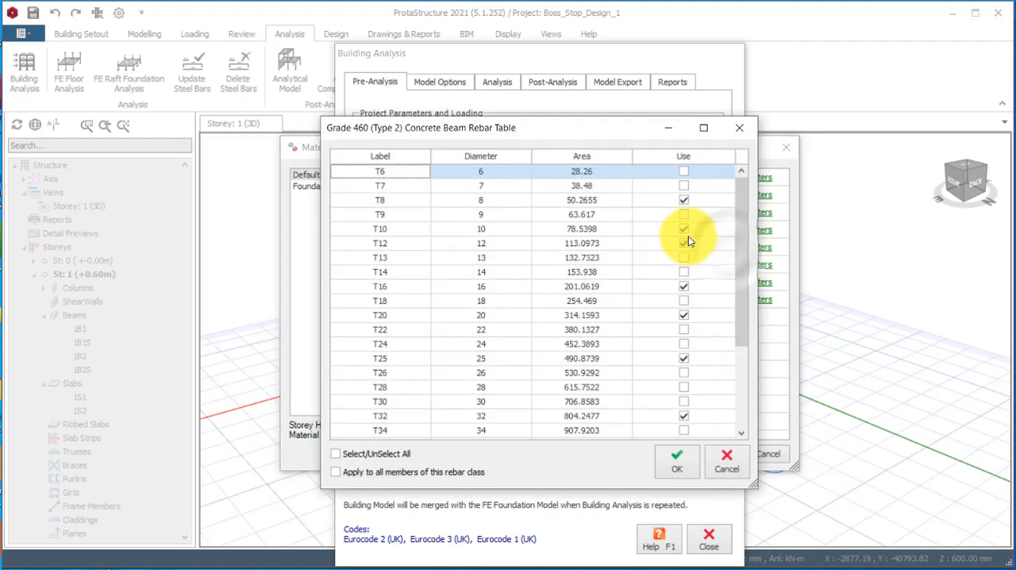
{"action": "left_click", "coordinate": [685, 201]}
{"action": "left_click", "coordinate": [683, 230]}
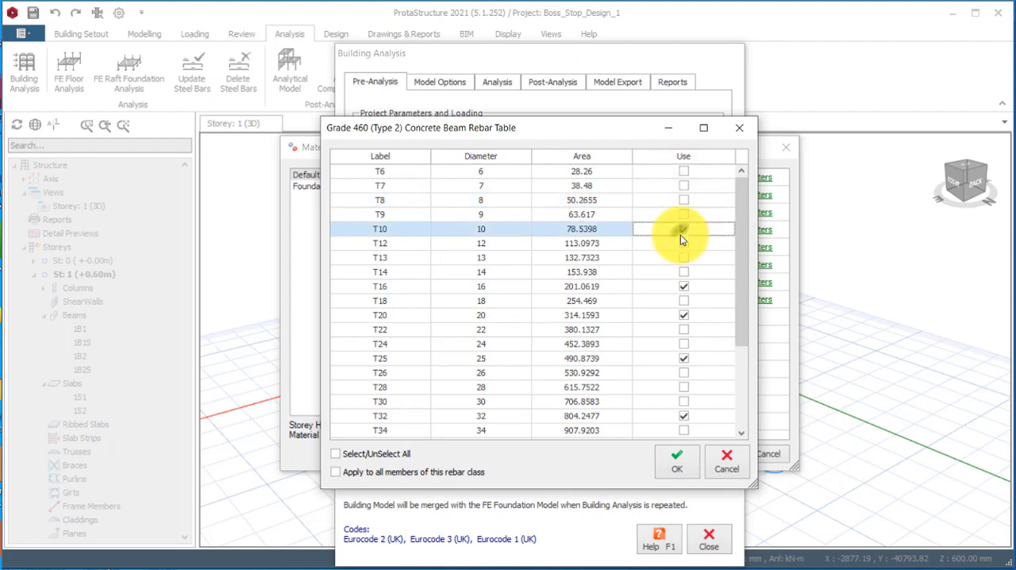
{"action": "left_click", "coordinate": [686, 246]}
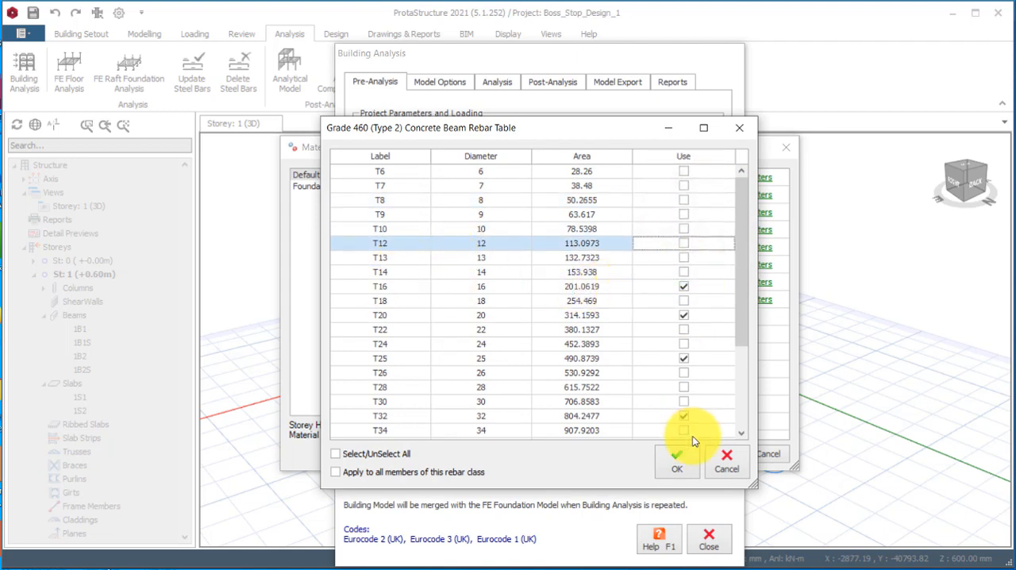
{"action": "left_click", "coordinate": [683, 416]}
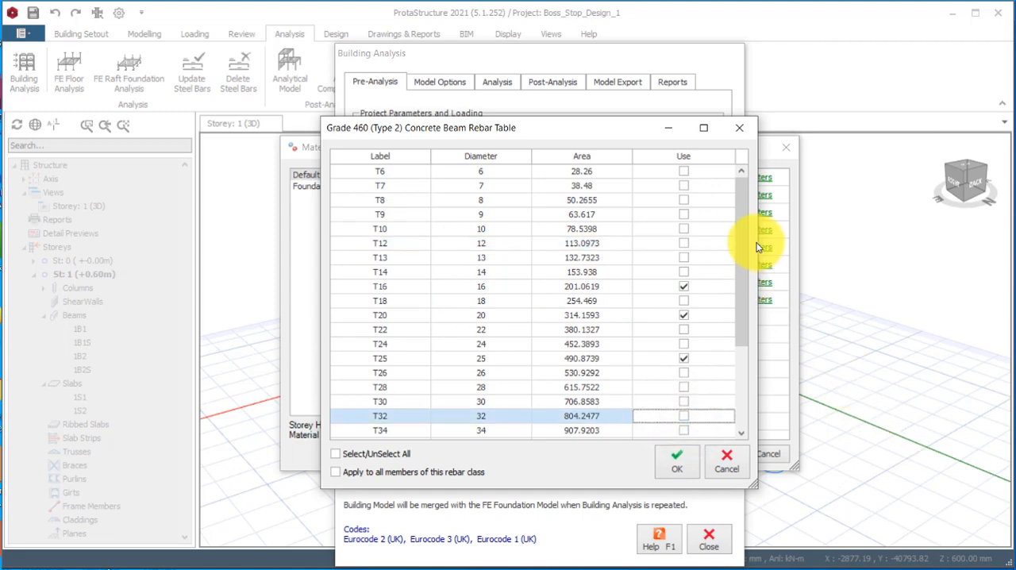
{"action": "scroll", "coordinate": [747, 220], "scroll_direction": "down", "scroll_amount": 3}
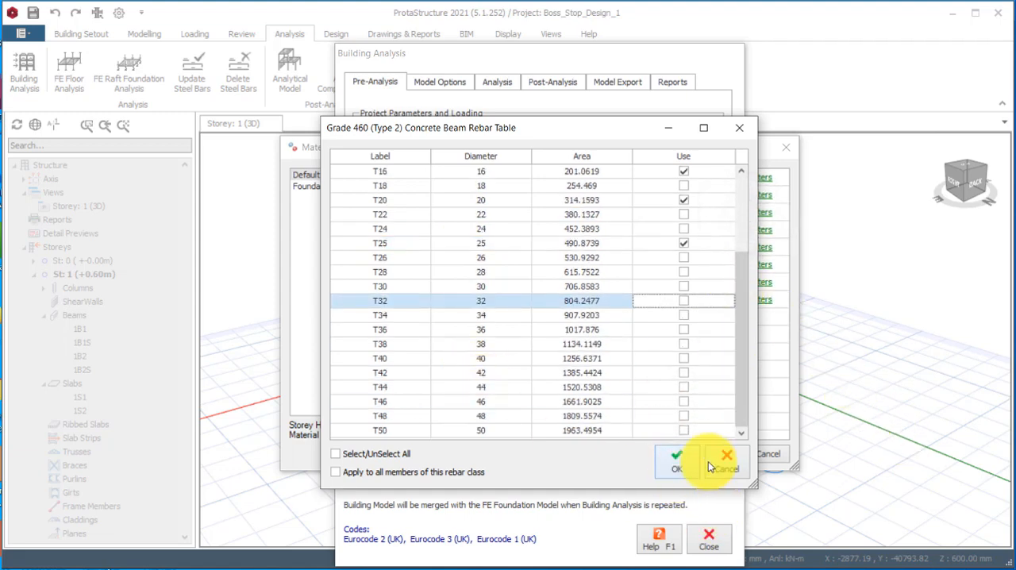
{"action": "left_click", "coordinate": [683, 464]}
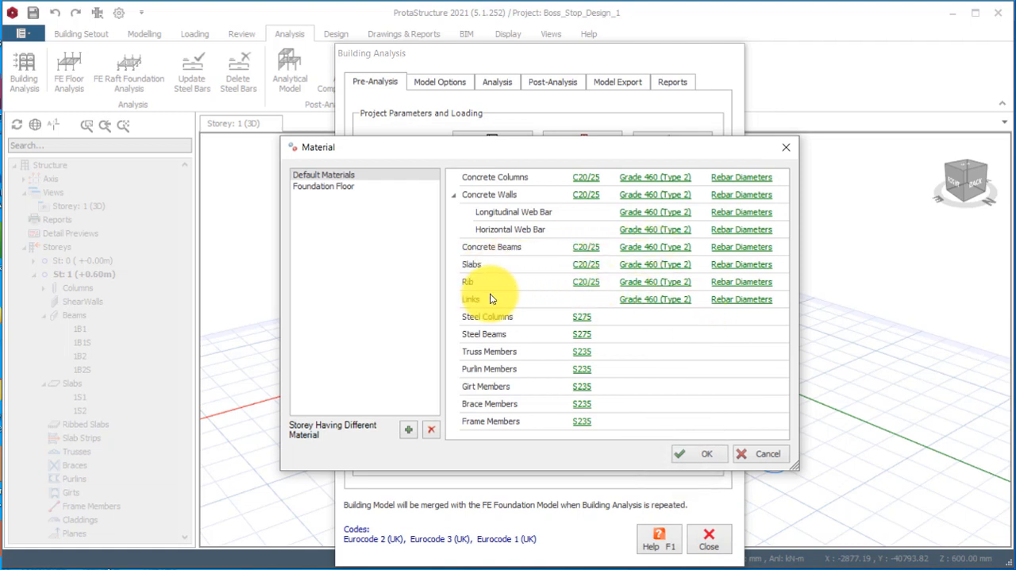
Limit the concrete slab rebar diameters to T10, T12 and T16 by excluding T8, T20, T25 and T32.
{"action": "left_click", "coordinate": [740, 265]}
{"action": "left_click", "coordinate": [684, 201]}
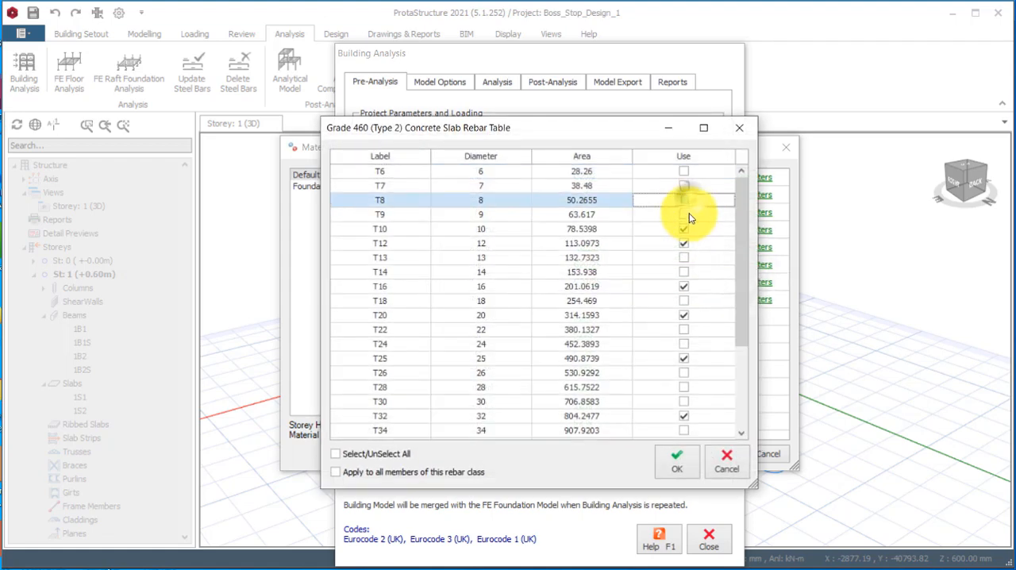
{"action": "left_click", "coordinate": [684, 228]}
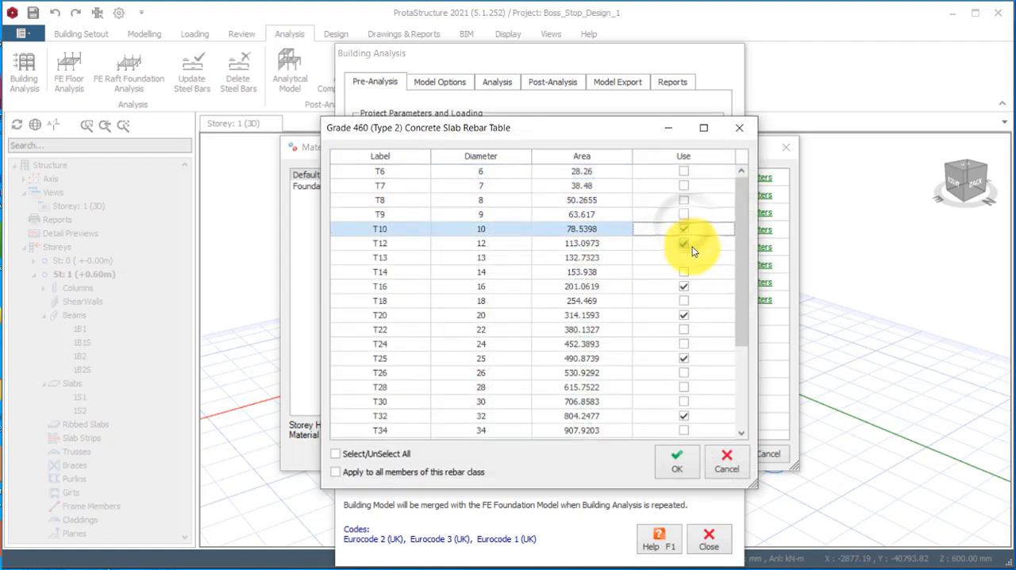
{"action": "left_click", "coordinate": [686, 246]}
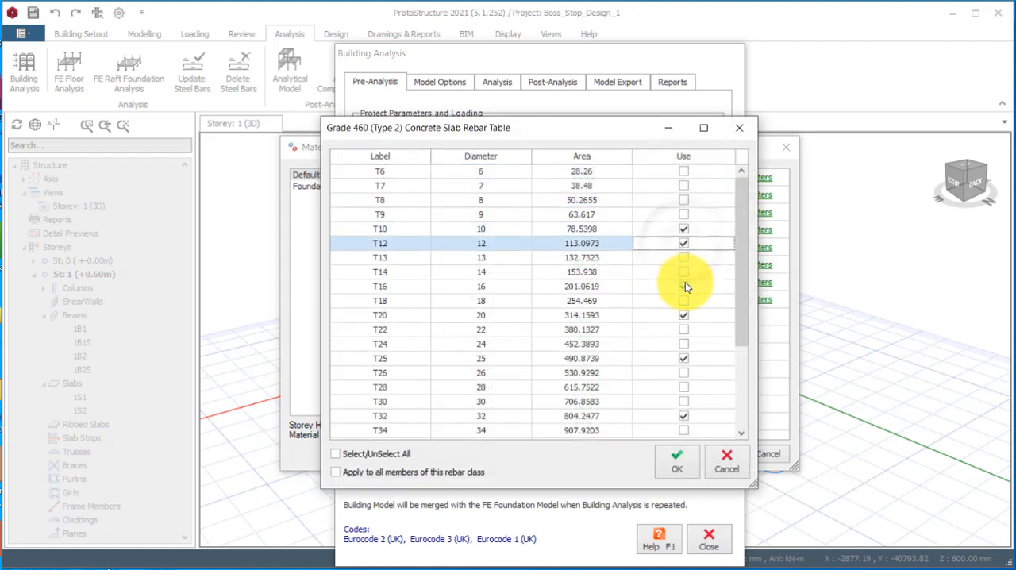
{"action": "left_click", "coordinate": [684, 314]}
{"action": "left_click", "coordinate": [683, 358]}
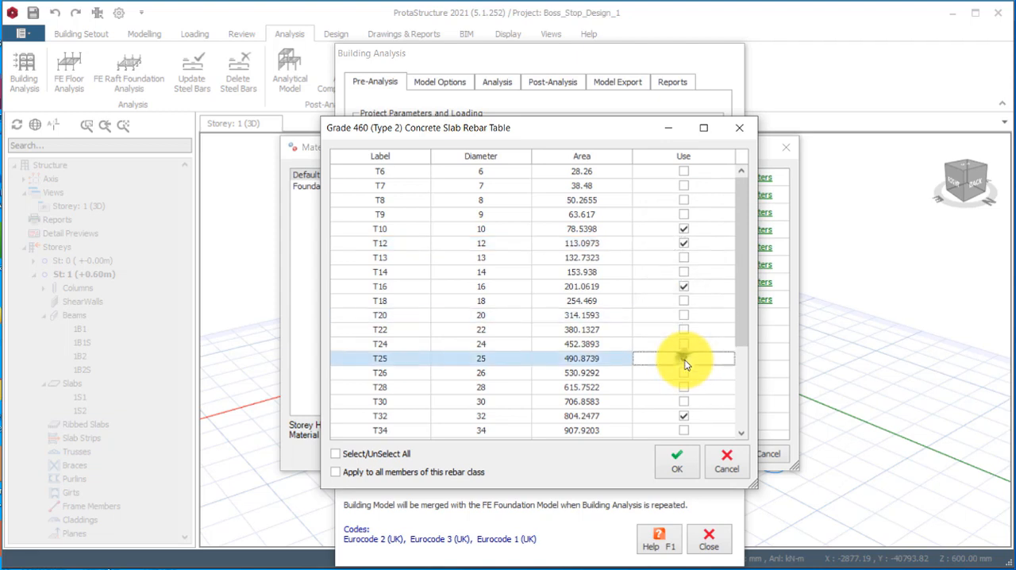
{"action": "left_click", "coordinate": [684, 415]}
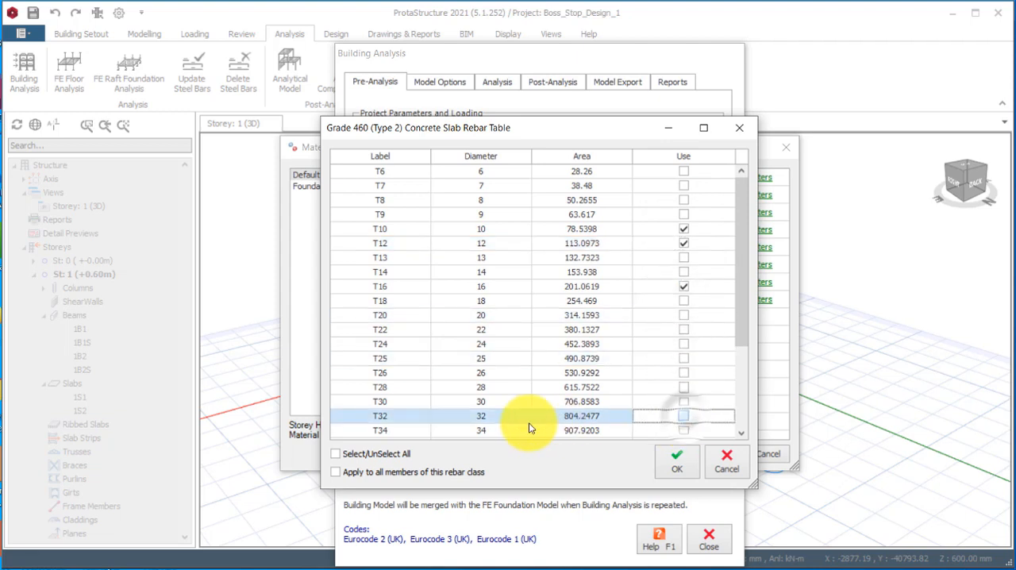
{"action": "left_click_drag", "start_coordinate": [740, 262], "coordinate": [748, 216]}
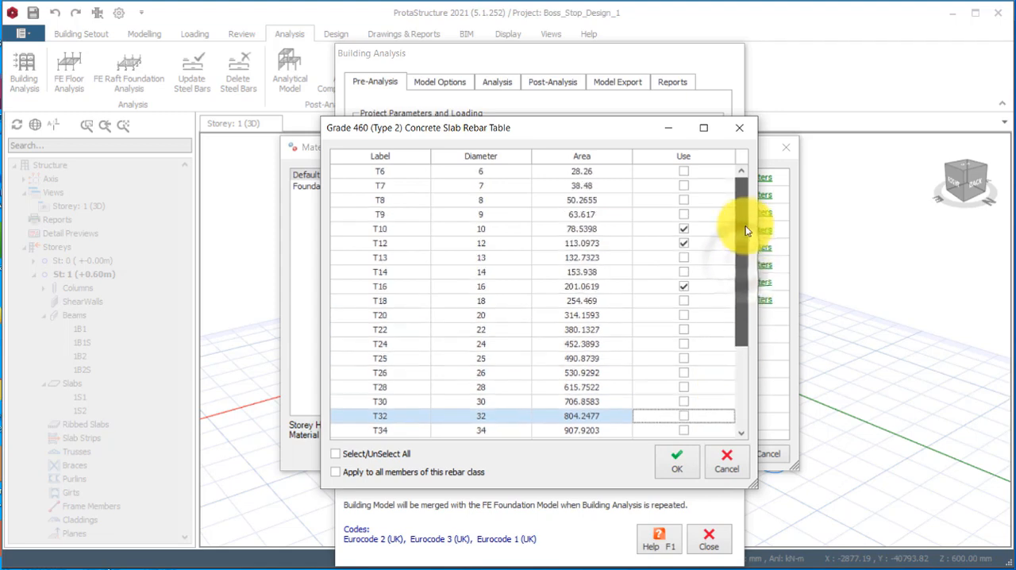
{"action": "left_click", "coordinate": [676, 464]}
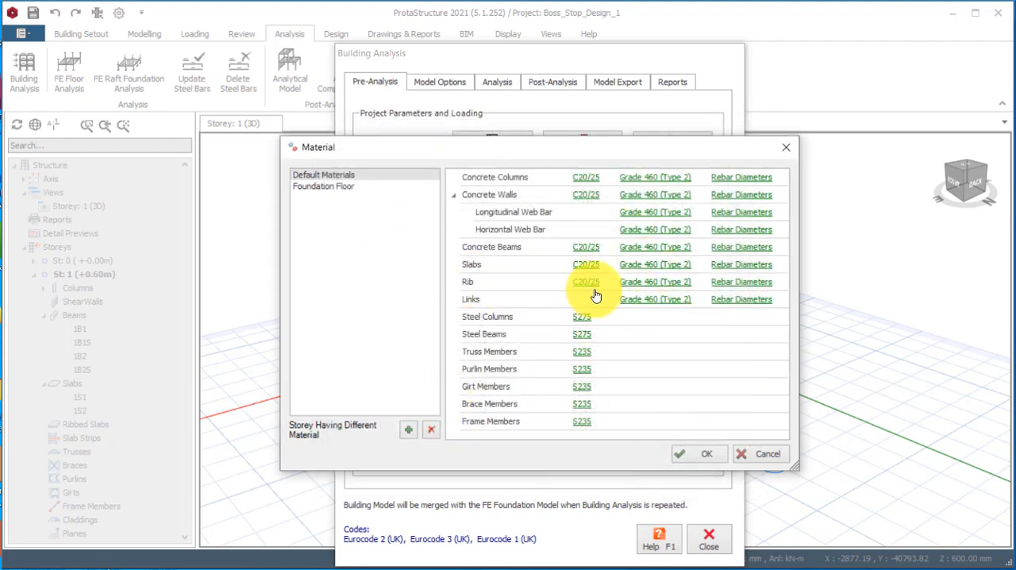
Limit the foundation rebar diameters on the foundation floor to Y12, Y16 and Y20, and accept the material settings.
{"action": "left_click", "coordinate": [322, 187]}
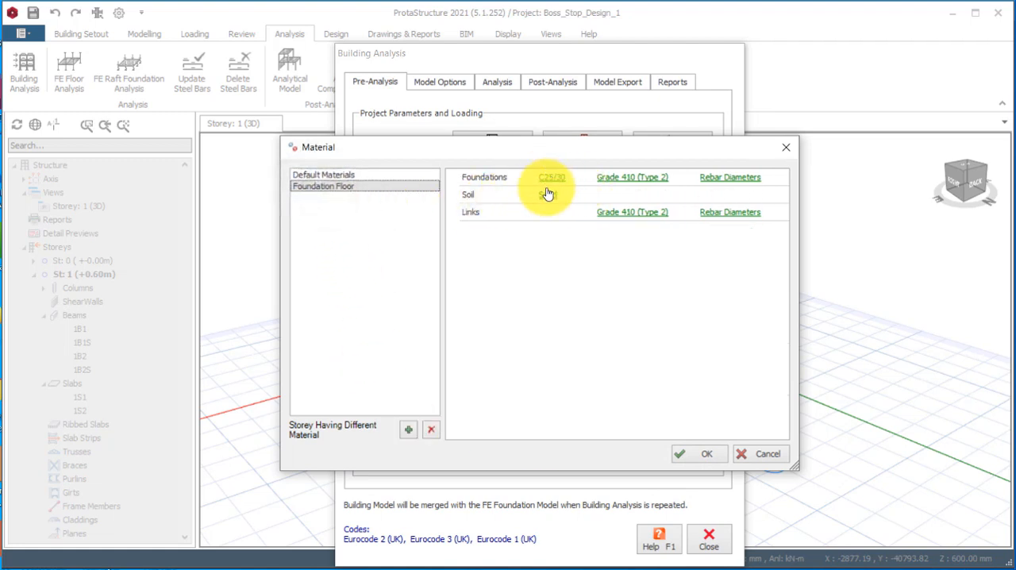
{"action": "left_click", "coordinate": [732, 178]}
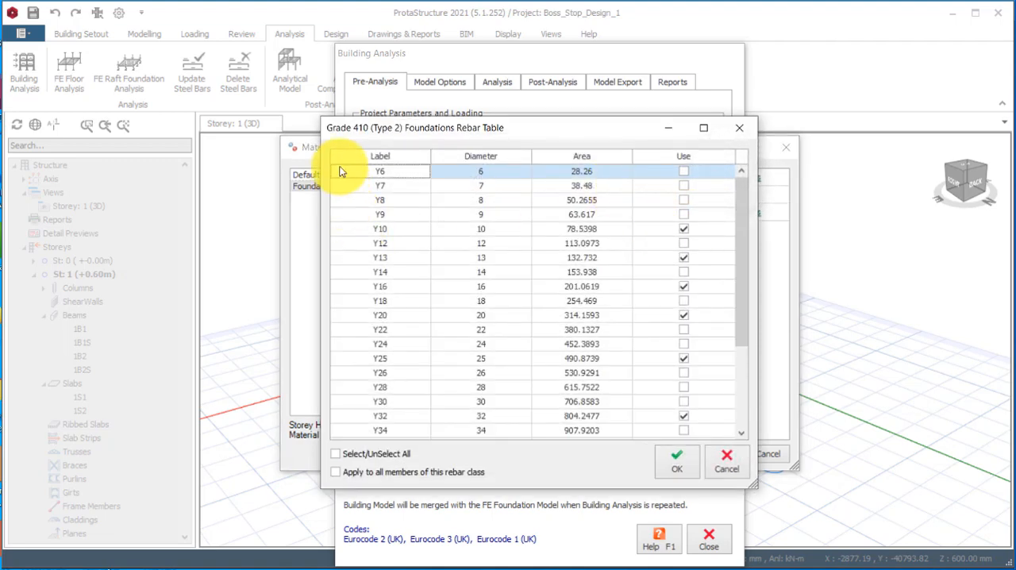
{"action": "left_click", "coordinate": [683, 229]}
{"action": "left_click", "coordinate": [683, 229]}
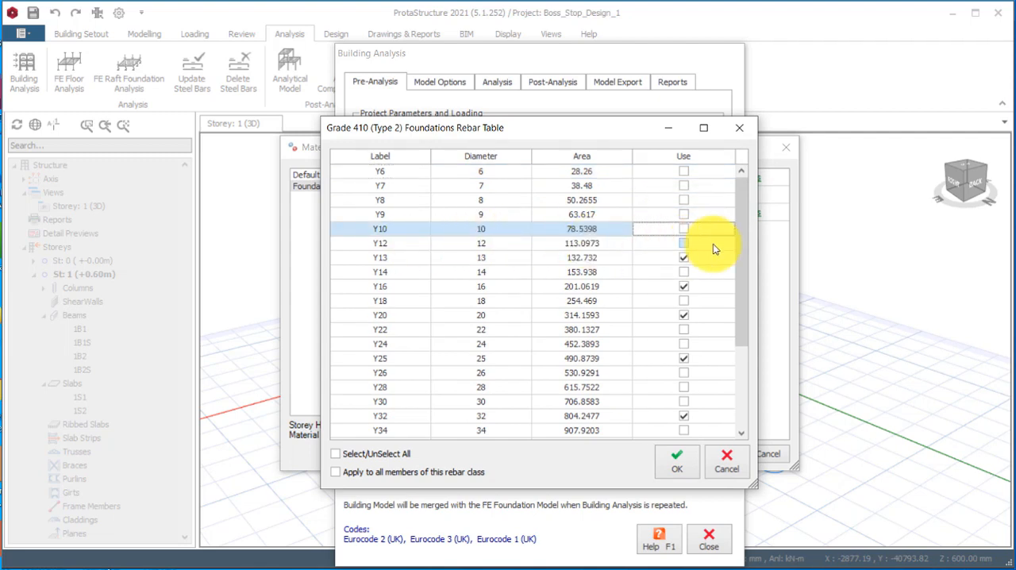
{"action": "left_click", "coordinate": [684, 242]}
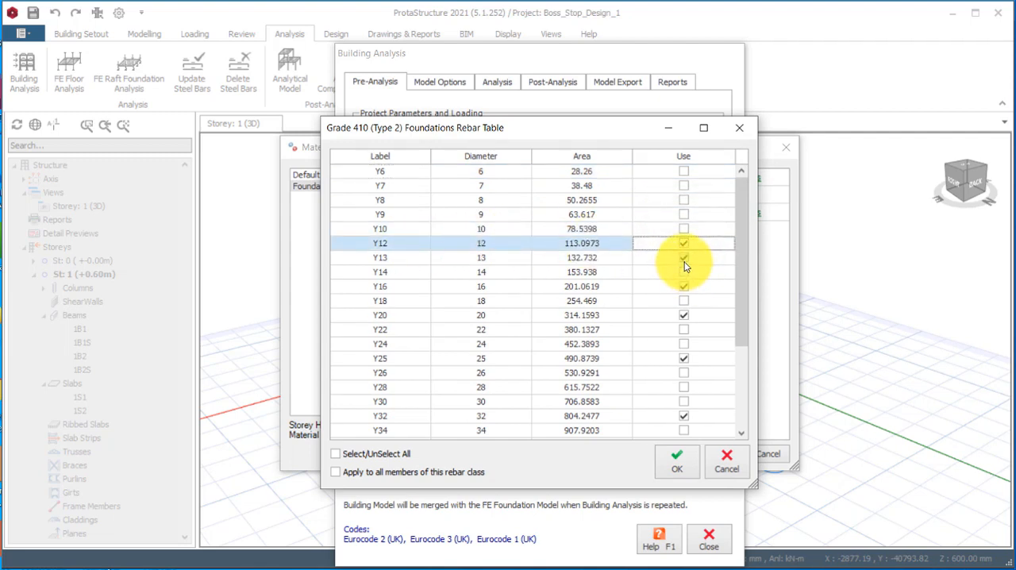
{"action": "left_click", "coordinate": [684, 259]}
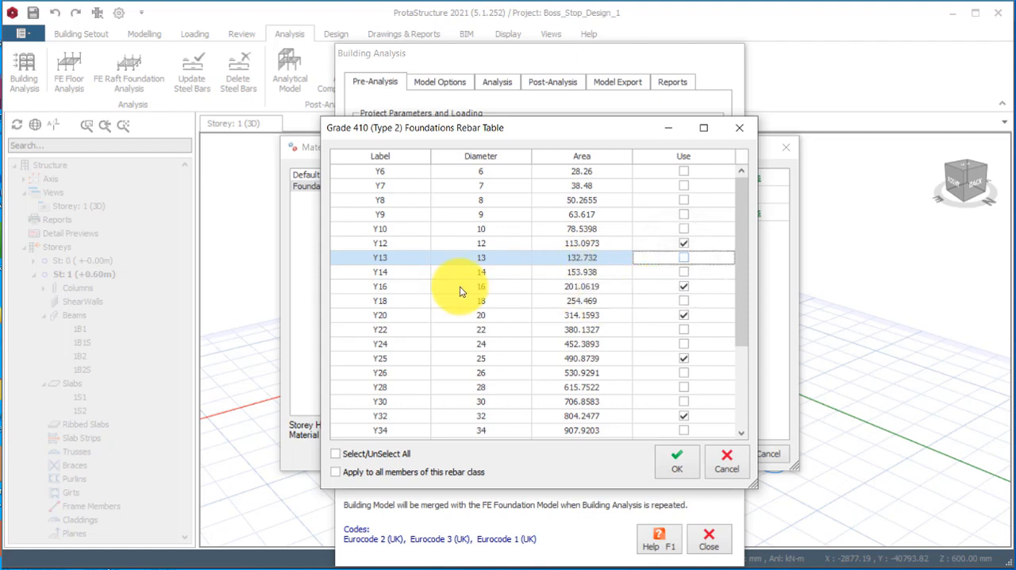
{"action": "left_click", "coordinate": [684, 416]}
{"action": "left_click", "coordinate": [684, 361]}
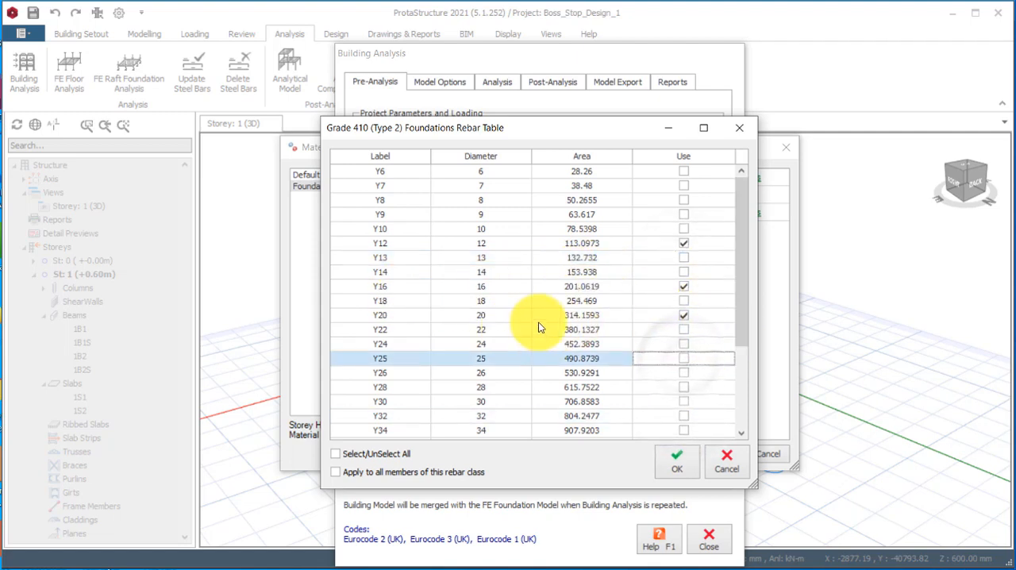
{"action": "left_click", "coordinate": [683, 315]}
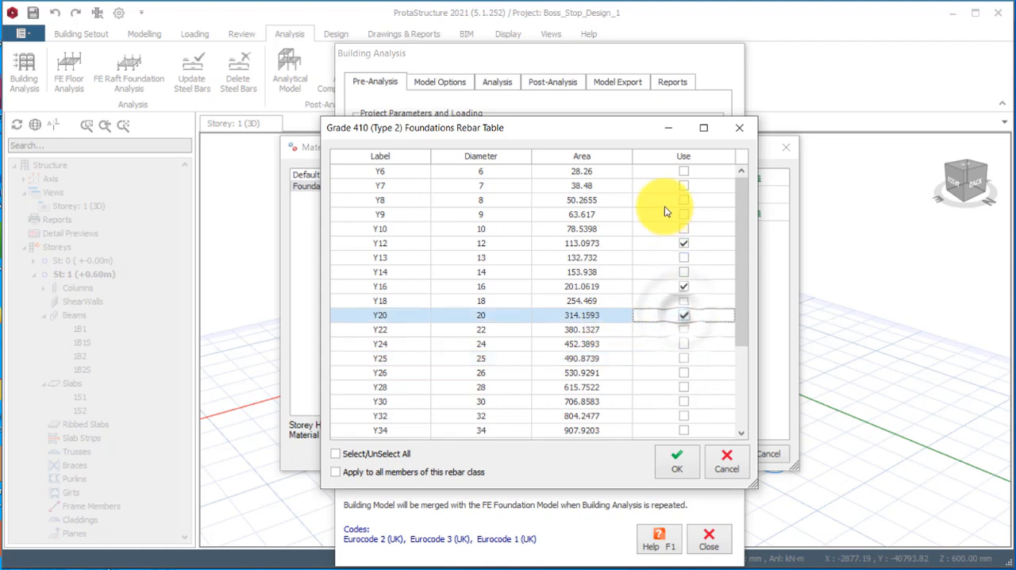
{"action": "mouse_move", "coordinate": [739, 228]}
{"action": "left_mouse_down"}
{"action": "mouse_move", "coordinate": [721, 387]}
{"action": "mouse_move", "coordinate": [742, 225]}
{"action": "left_mouse_up"}
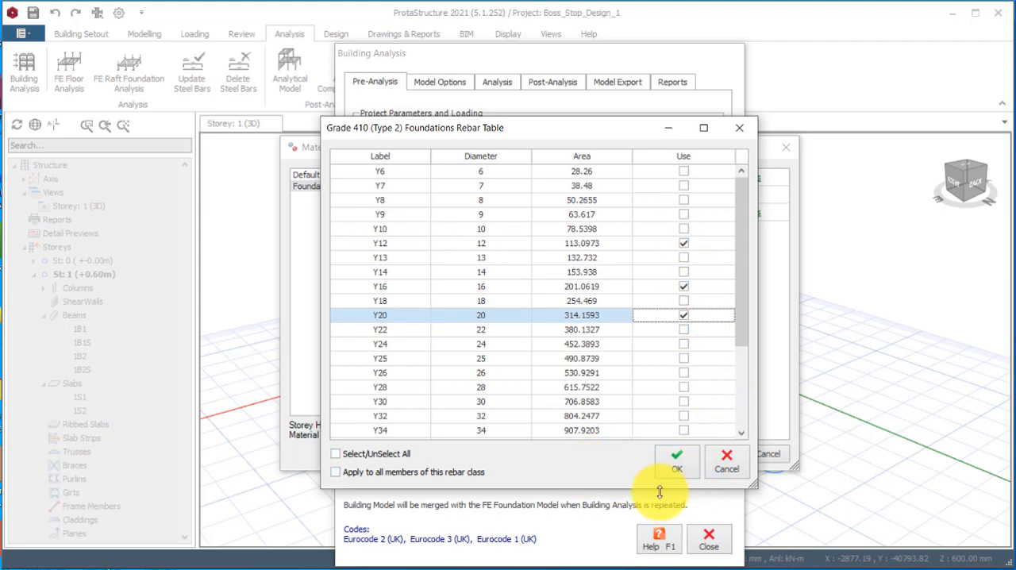
{"action": "left_click", "coordinate": [681, 468]}
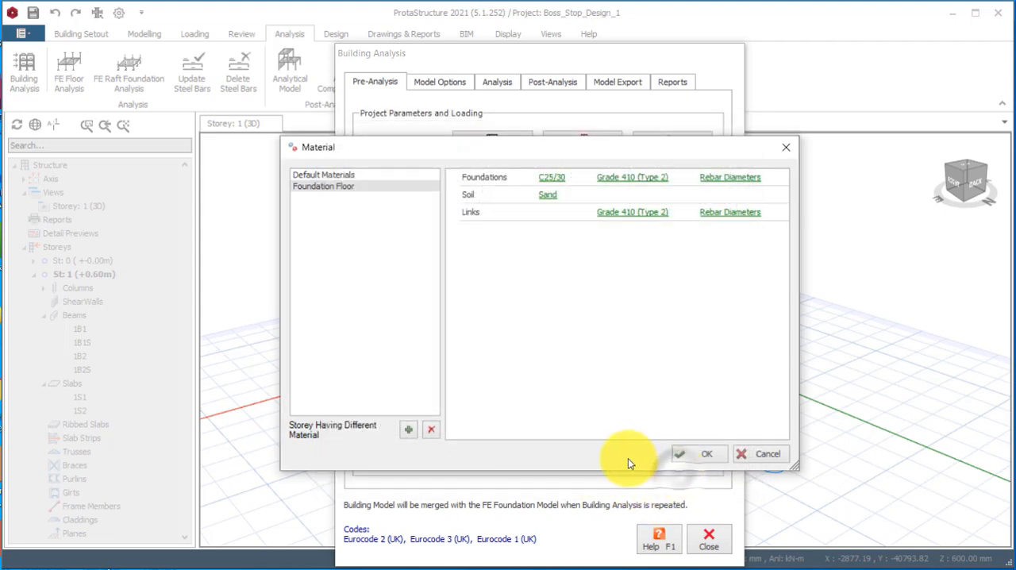
{"action": "left_click", "coordinate": [704, 457]}
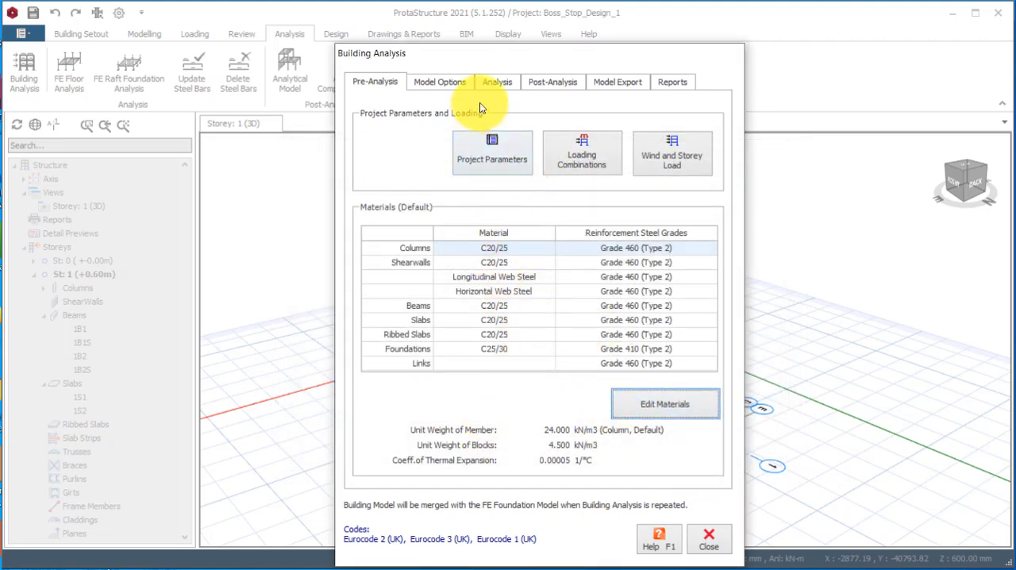
Run the building model check on all storeys with every check enabled, and close the check.
{"action": "left_click", "coordinate": [496, 83]}
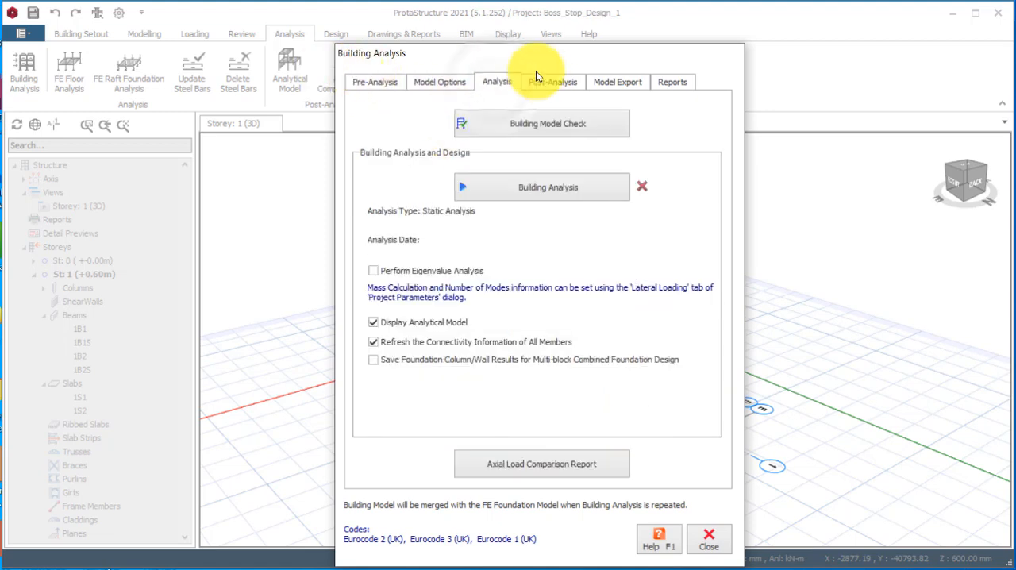
{"action": "left_click_drag", "start_coordinate": [533, 66], "coordinate": [727, 48]}
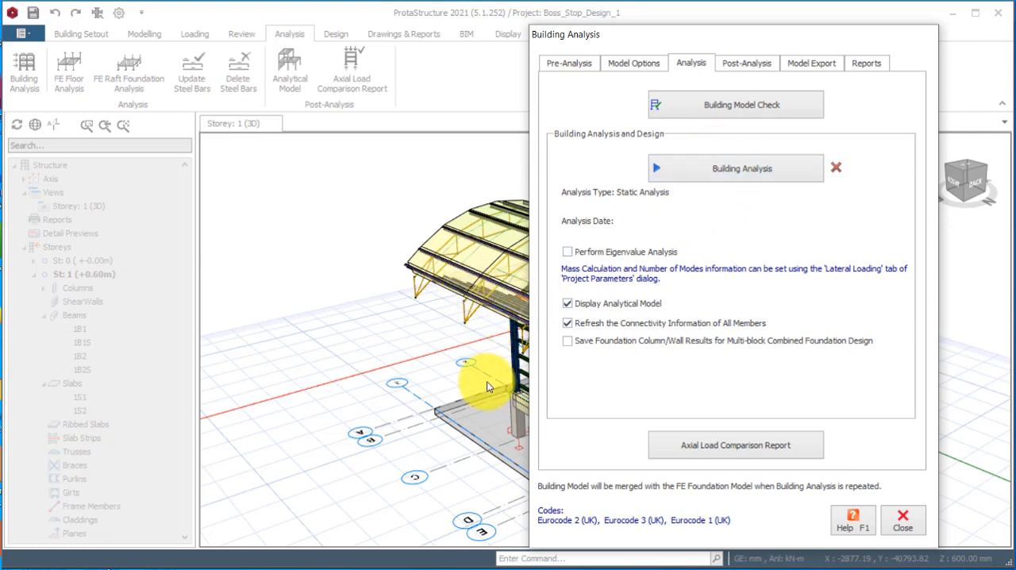
{"action": "left_click", "coordinate": [749, 111]}
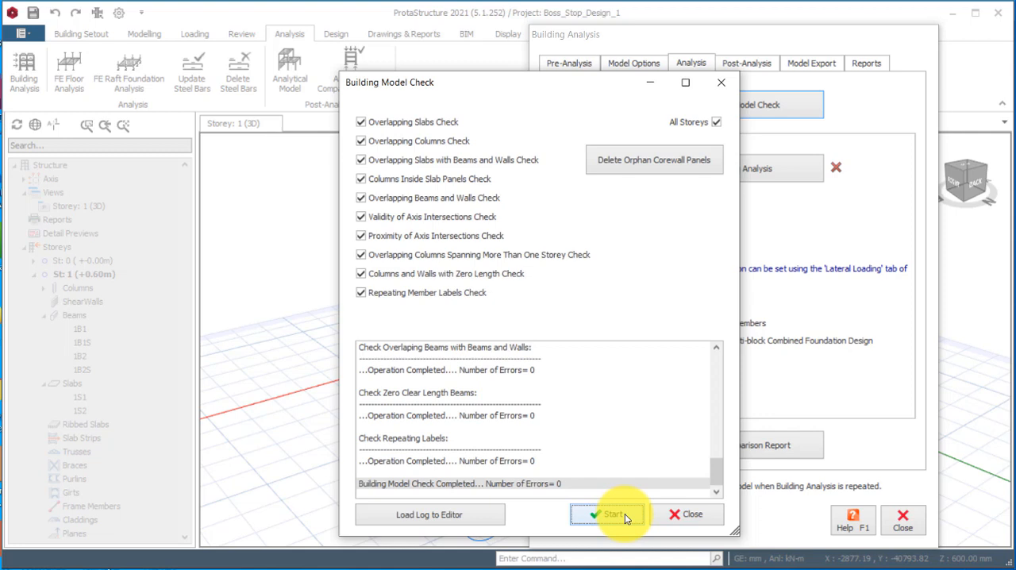
{"action": "left_click", "coordinate": [688, 515]}
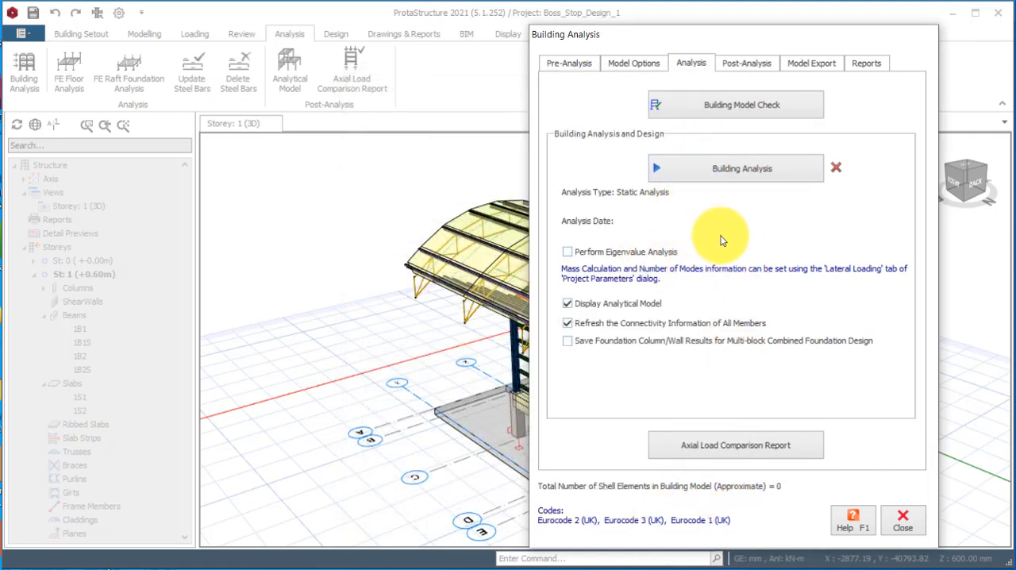
{"action": "left_click", "coordinate": [730, 172]}
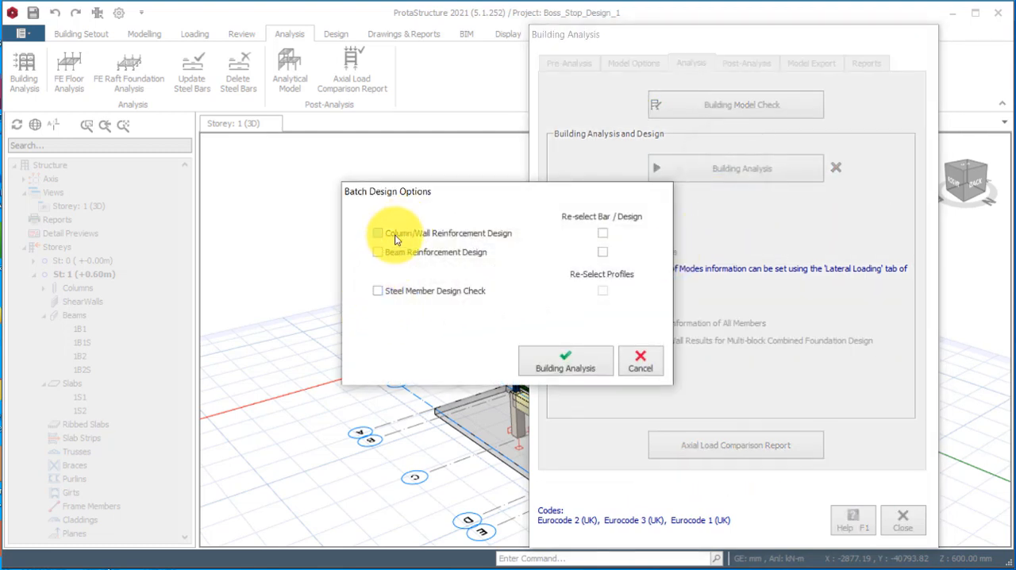
{"action": "left_click", "coordinate": [378, 252]}
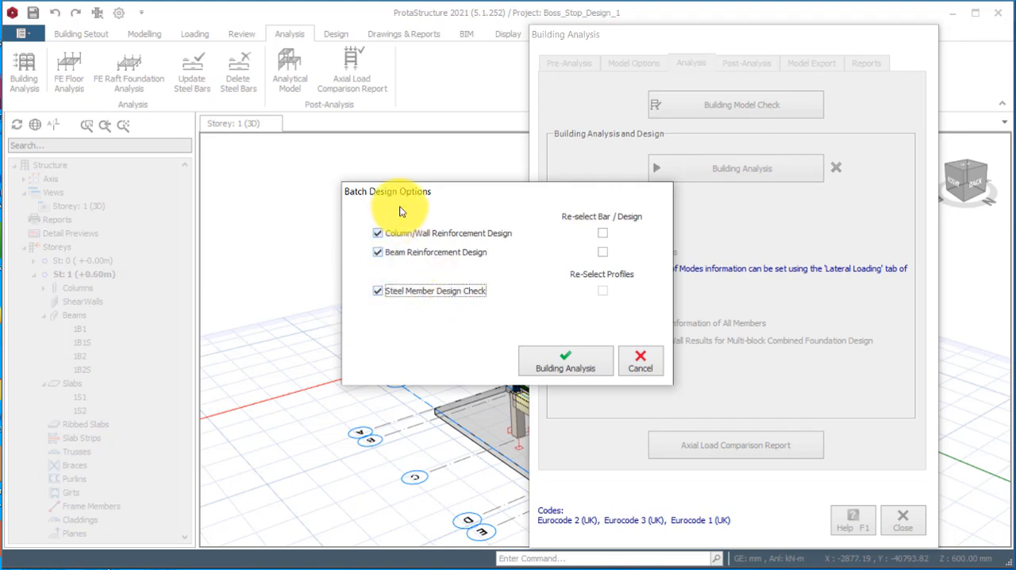
{"action": "left_click", "coordinate": [639, 368]}
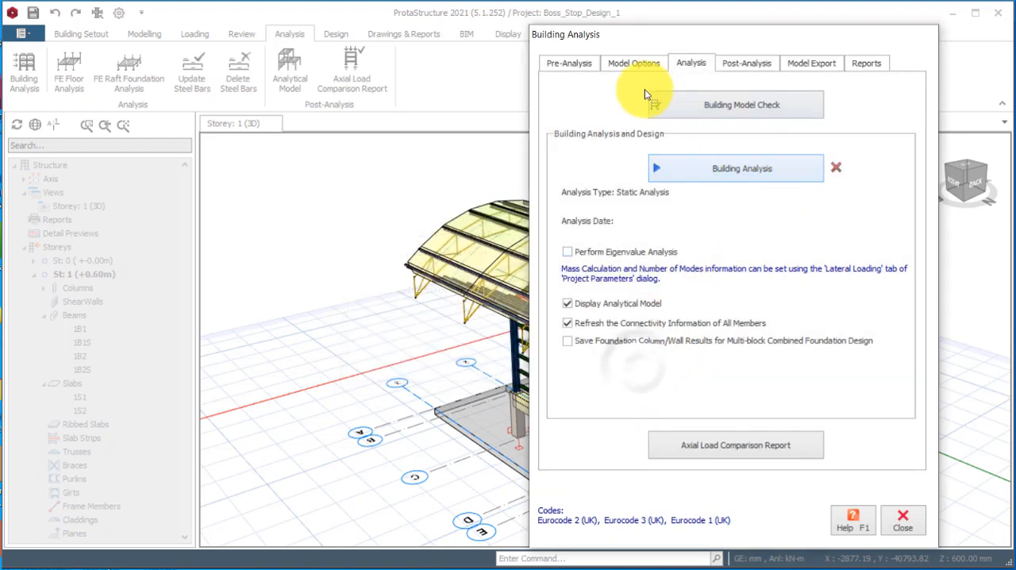
Review the default material settings and the properties of steel grade S275, and accept them.
{"action": "left_click", "coordinate": [568, 63]}
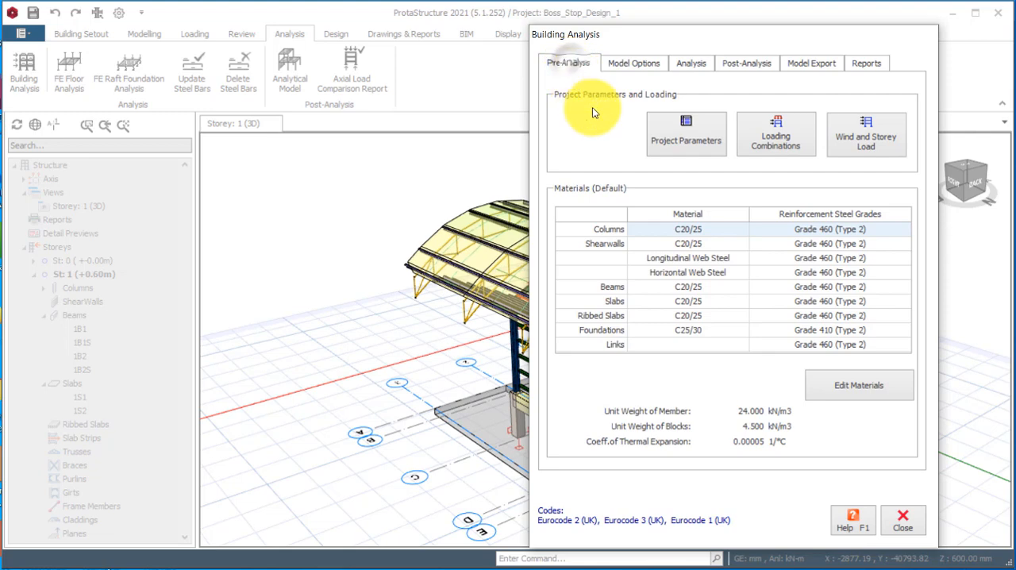
{"action": "left_click", "coordinate": [842, 388]}
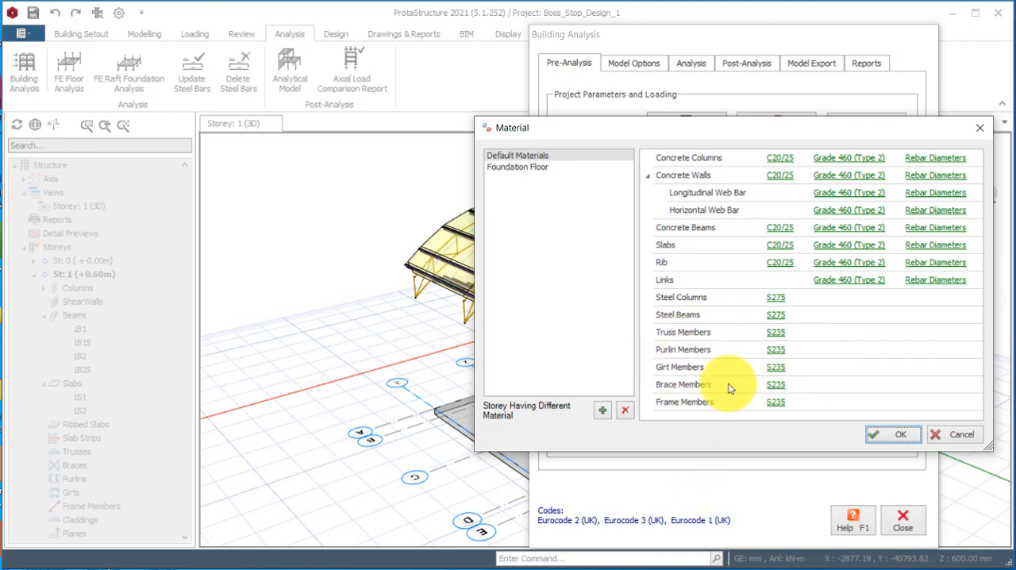
{"action": "left_click", "coordinate": [773, 306]}
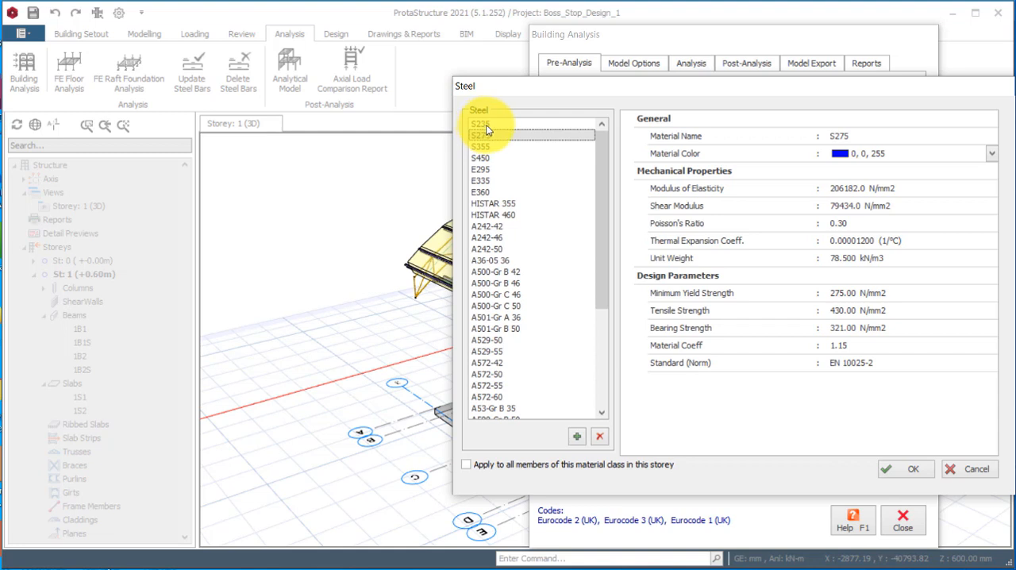
{"action": "left_click", "coordinate": [902, 469]}
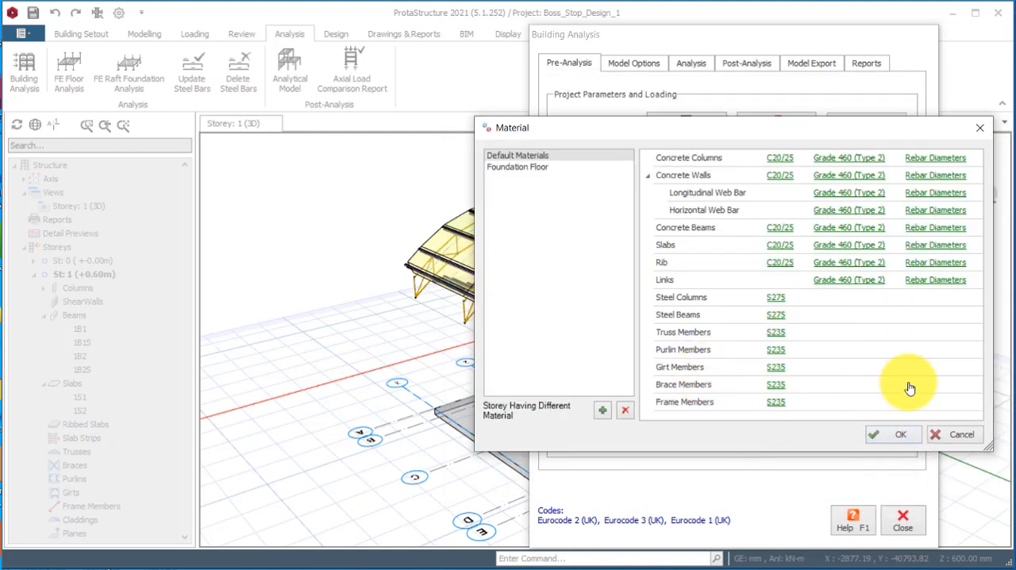
{"action": "left_click", "coordinate": [897, 438]}
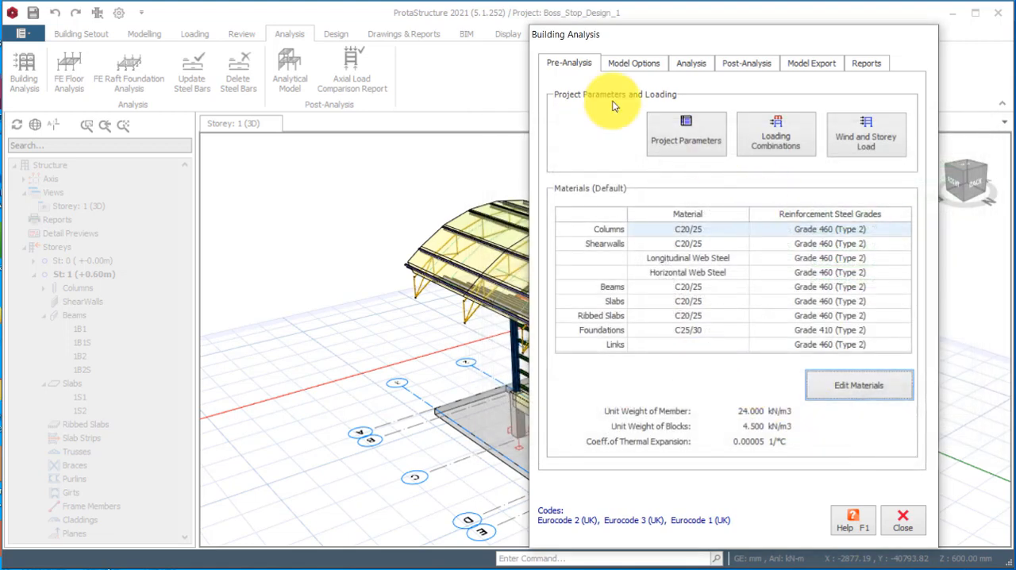
Run the building analysis with column/wall reinforcement design, beam reinforcement design and steel member design check enabled.
{"action": "left_click", "coordinate": [690, 67]}
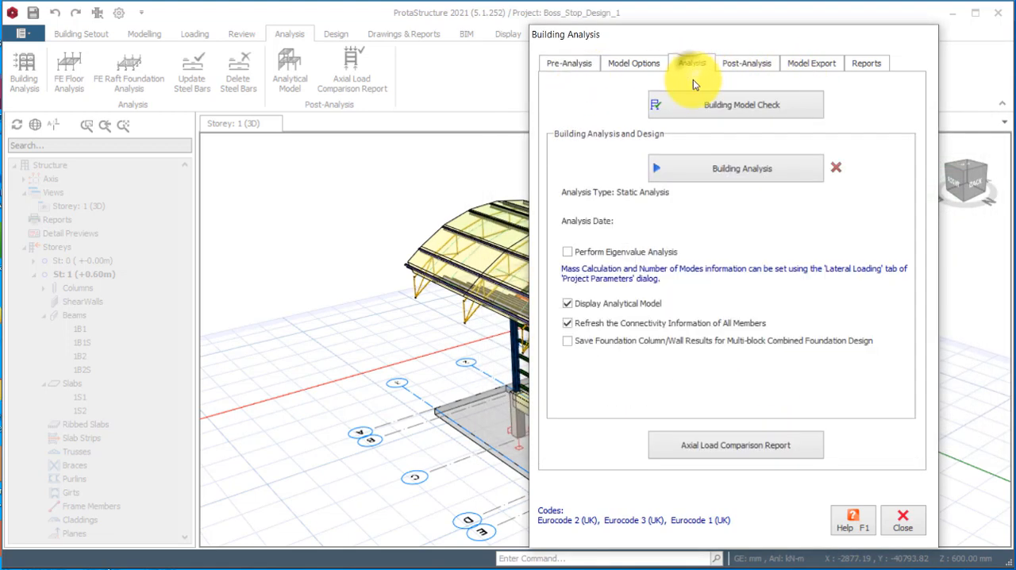
{"action": "left_click", "coordinate": [744, 169]}
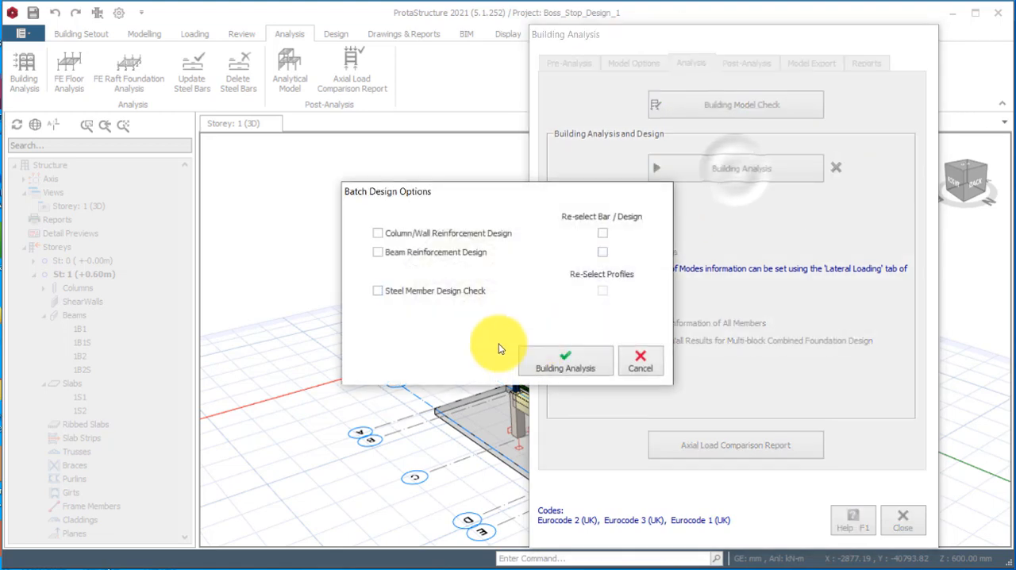
{"action": "left_click", "coordinate": [401, 234]}
{"action": "left_click", "coordinate": [392, 252]}
{"action": "left_click", "coordinate": [379, 290]}
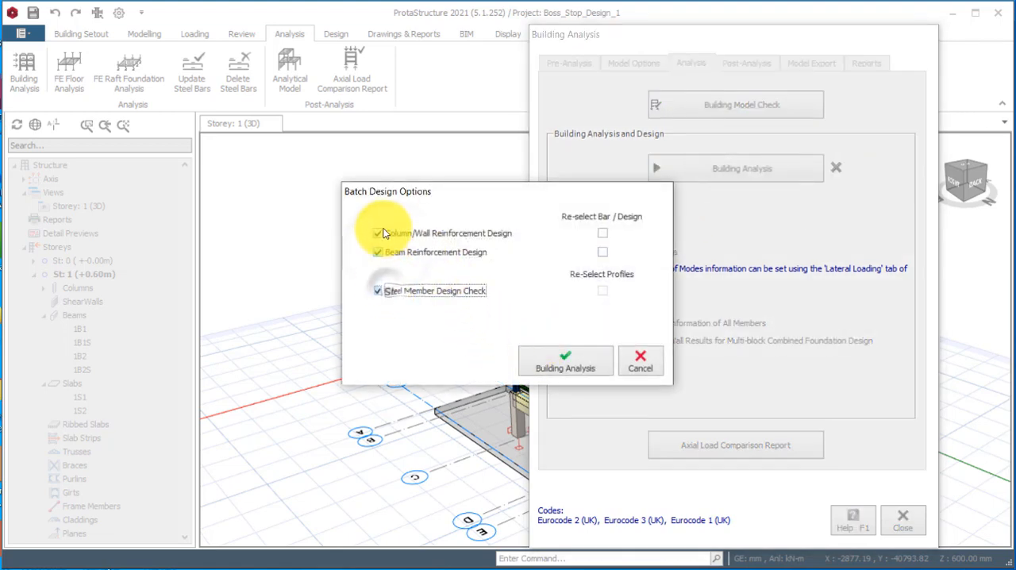
{"action": "left_click_drag", "start_coordinate": [497, 185], "coordinate": [507, 175]}
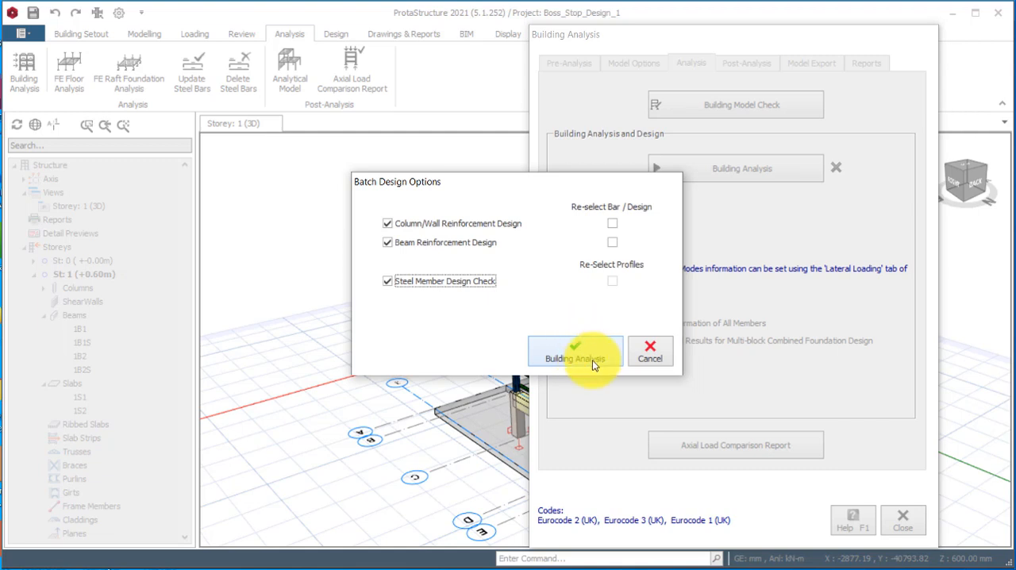
{"action": "left_click", "coordinate": [387, 242]}
{"action": "left_click", "coordinate": [387, 281]}
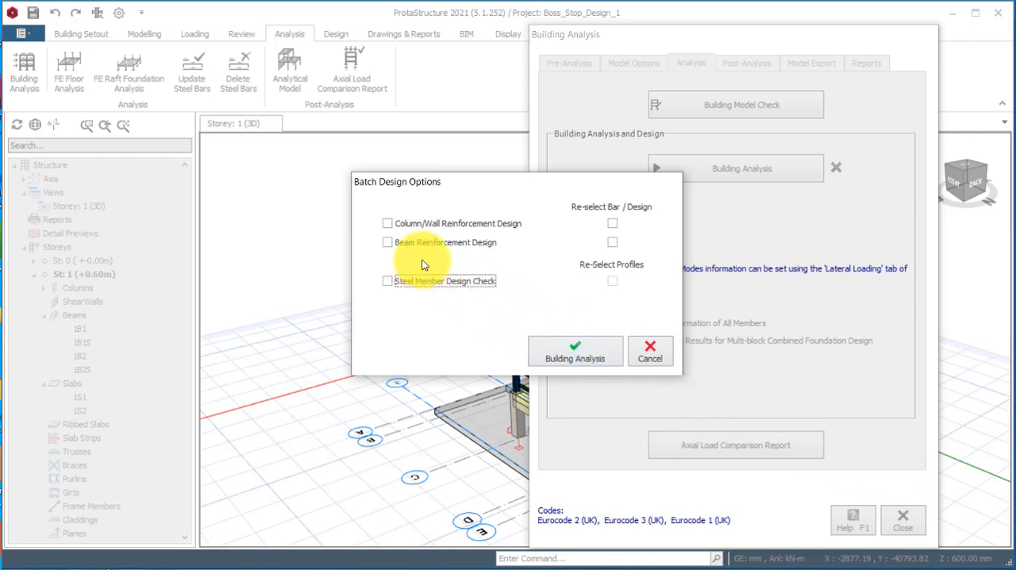
{"action": "left_click", "coordinate": [388, 224]}
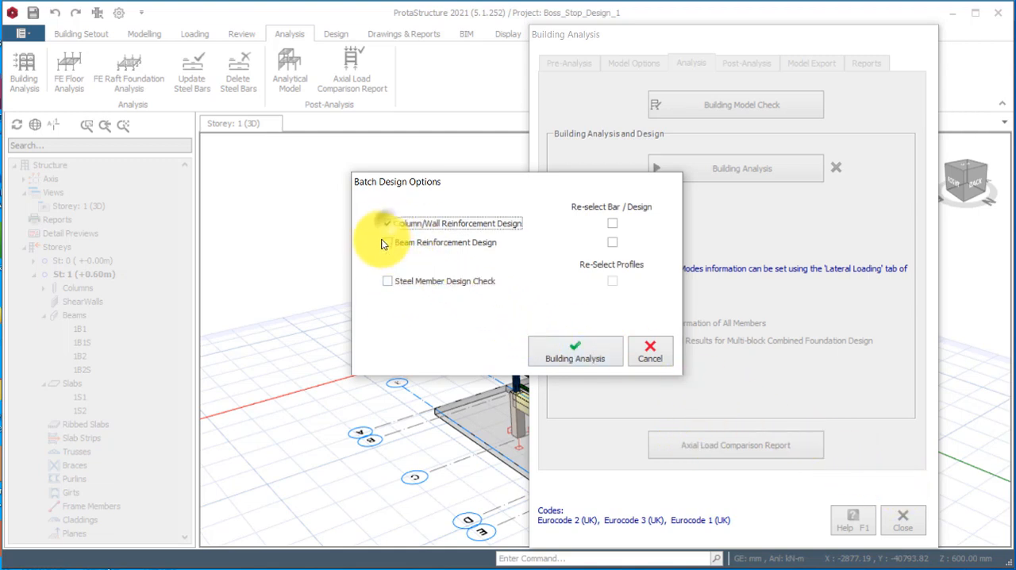
{"action": "left_click", "coordinate": [387, 242]}
{"action": "left_click", "coordinate": [392, 282]}
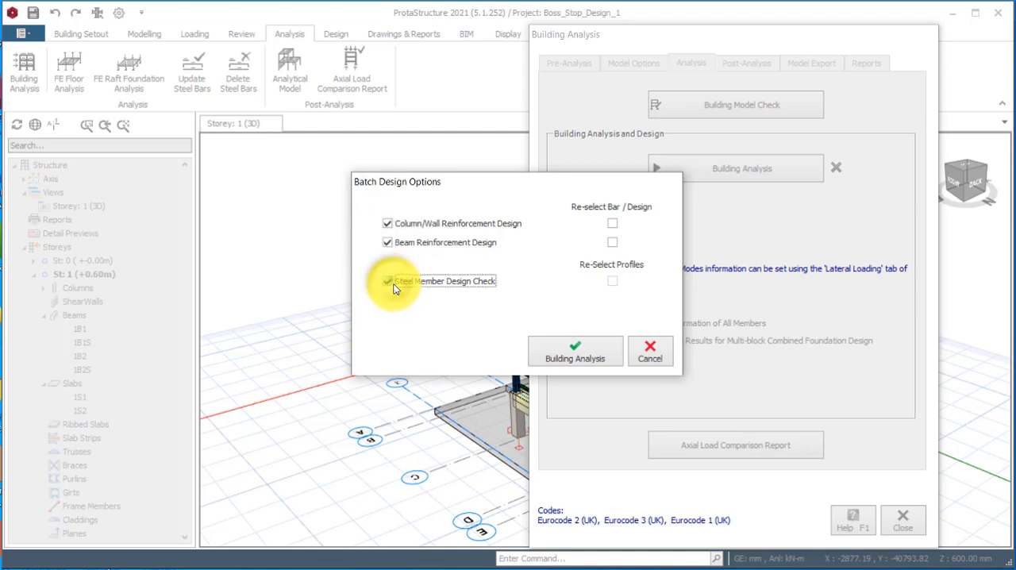
{"action": "left_click", "coordinate": [585, 346]}
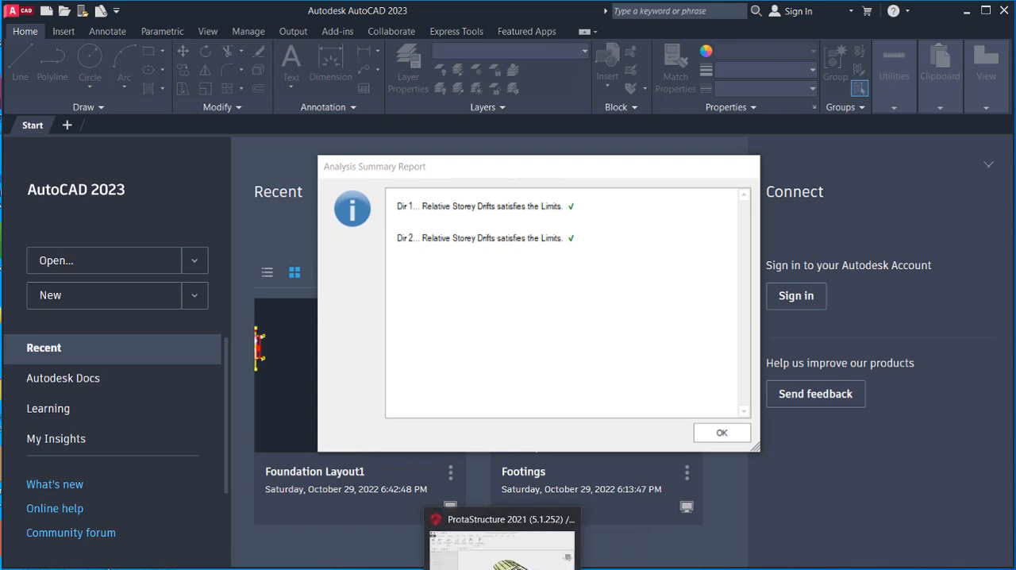
Switch back to ProtaStructure, accept the analysis summary report and close the building analysis dialog to reach the analytical model.
{"action": "left_click", "coordinate": [500, 568]}
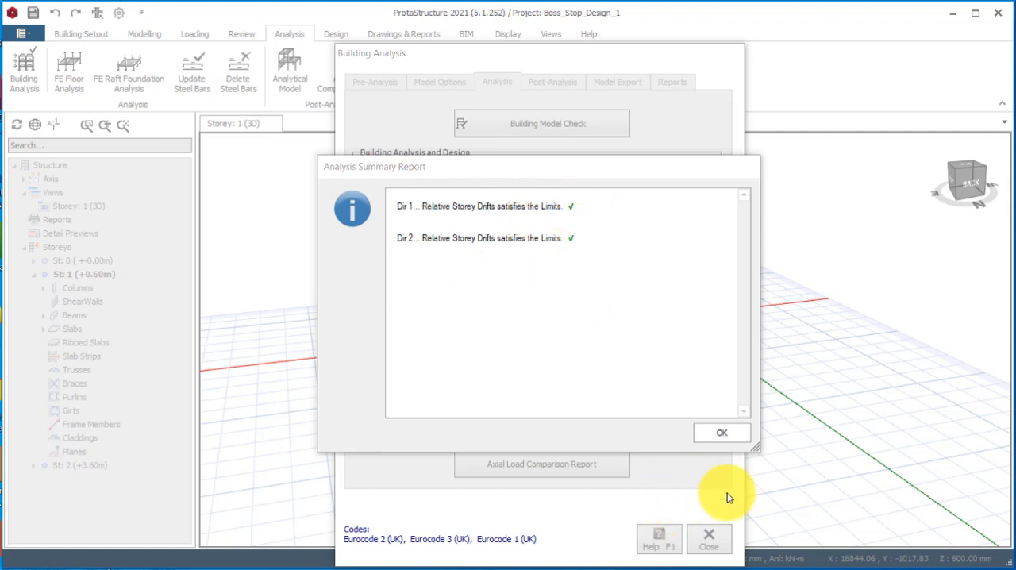
{"action": "left_click", "coordinate": [721, 433]}
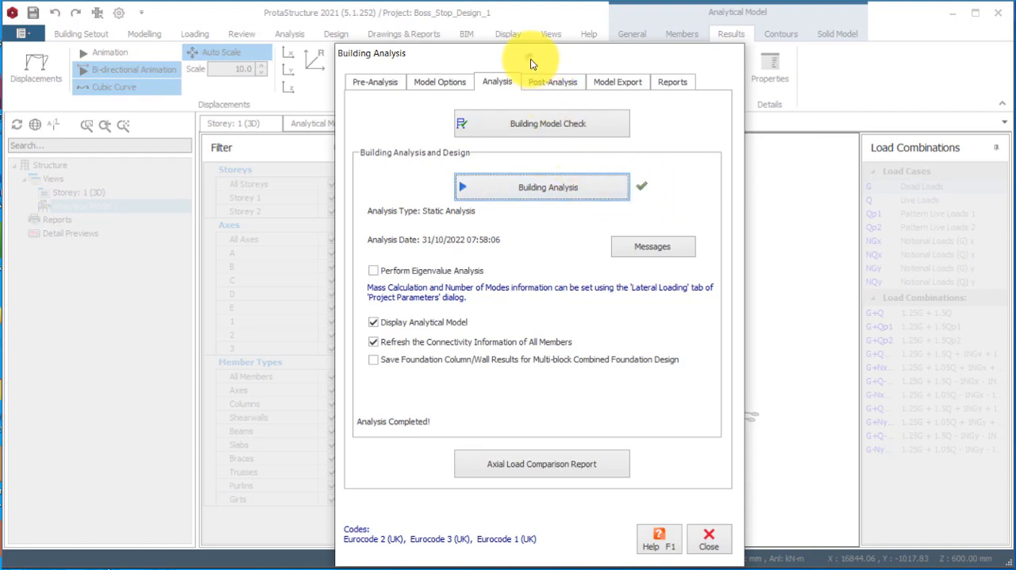
{"action": "left_click_drag", "start_coordinate": [532, 64], "coordinate": [236, 66]}
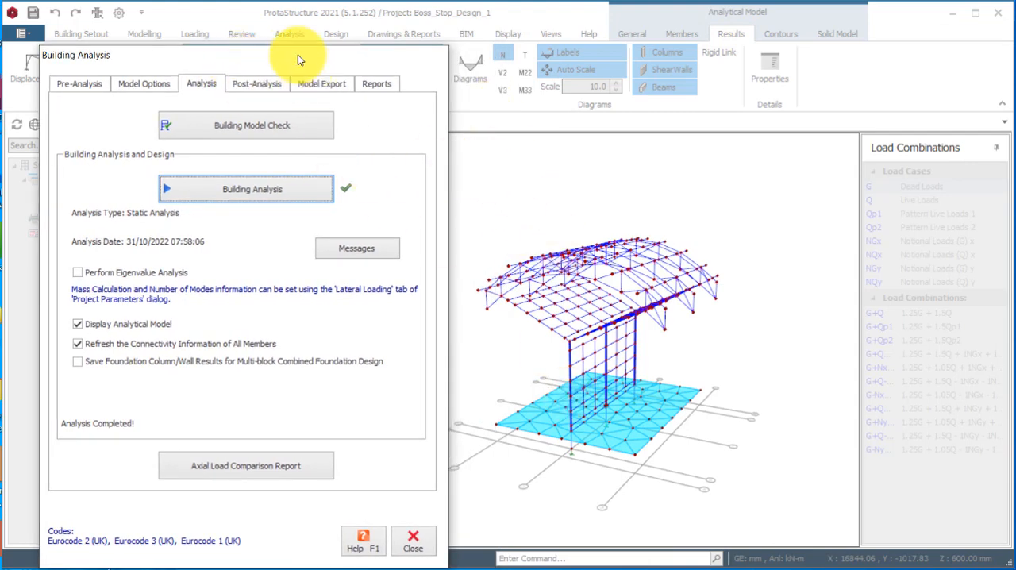
{"action": "left_click_drag", "start_coordinate": [300, 60], "coordinate": [337, 40]}
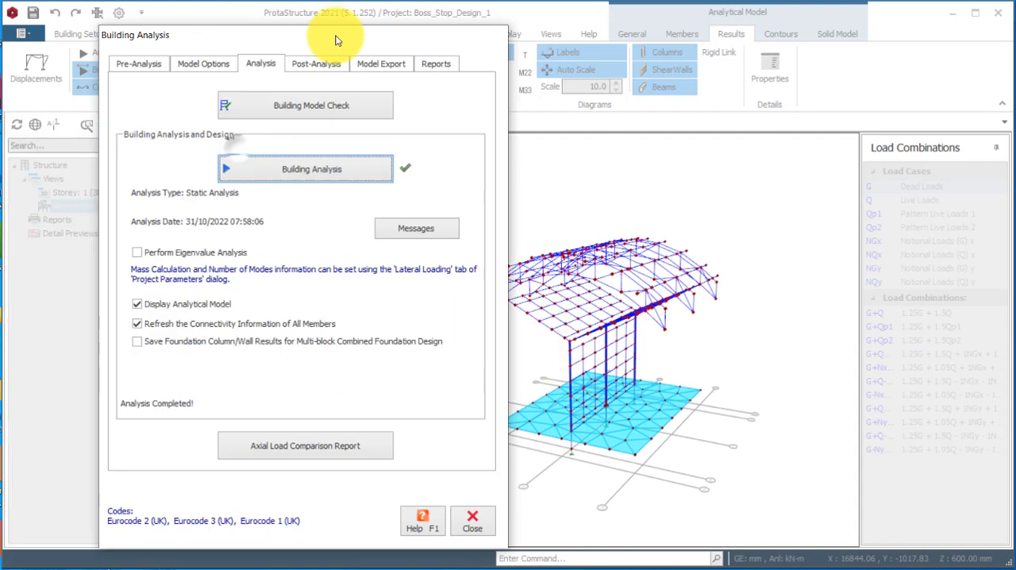
{"action": "left_click", "coordinate": [479, 519]}
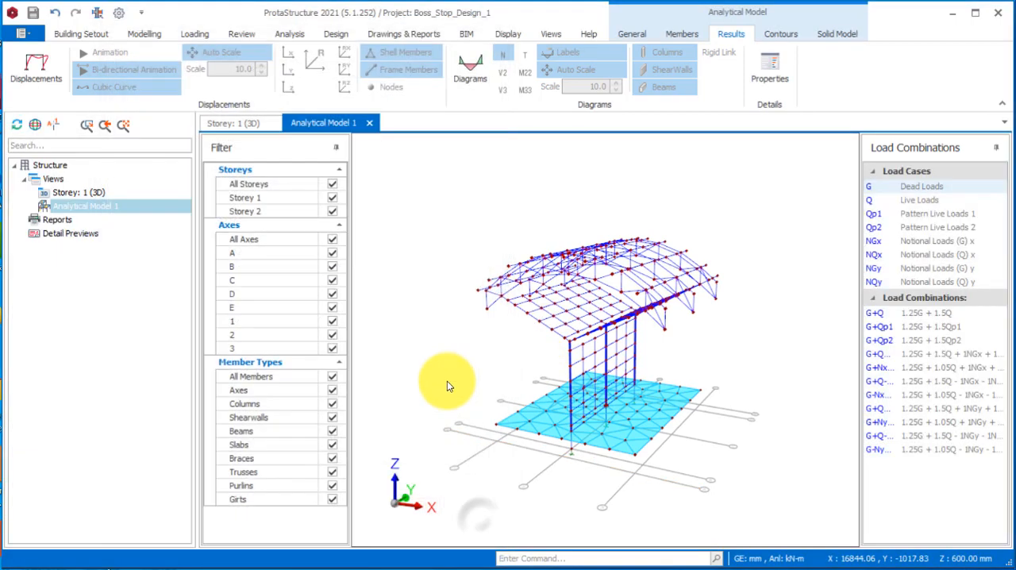
Display the displaced shape of the analytical model under dead loads (G) and examine it from several angles.
{"action": "middle_click_drag", "start_coordinate": [502, 413], "coordinate": [741, 411]}
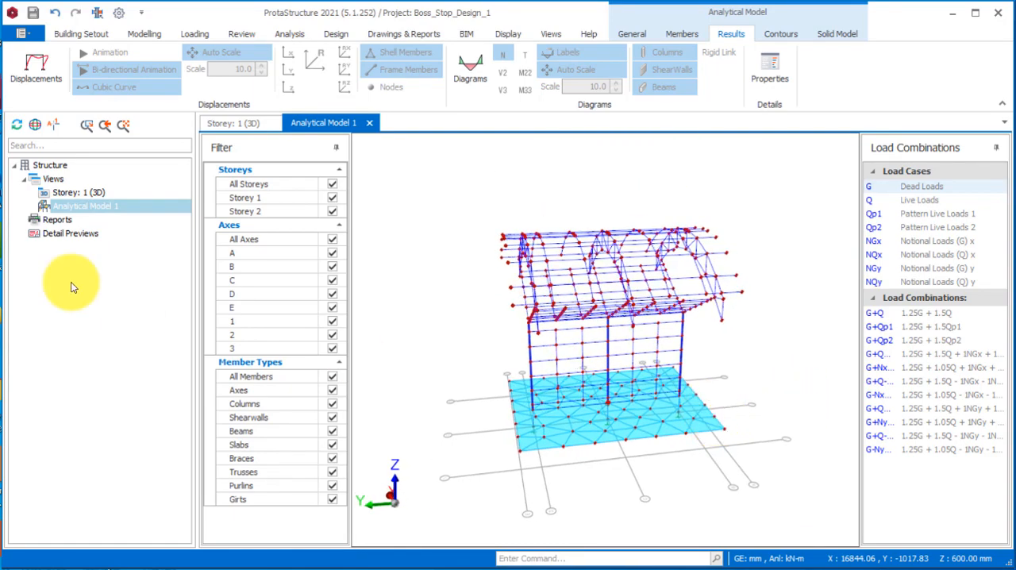
{"action": "left_click", "coordinate": [35, 67]}
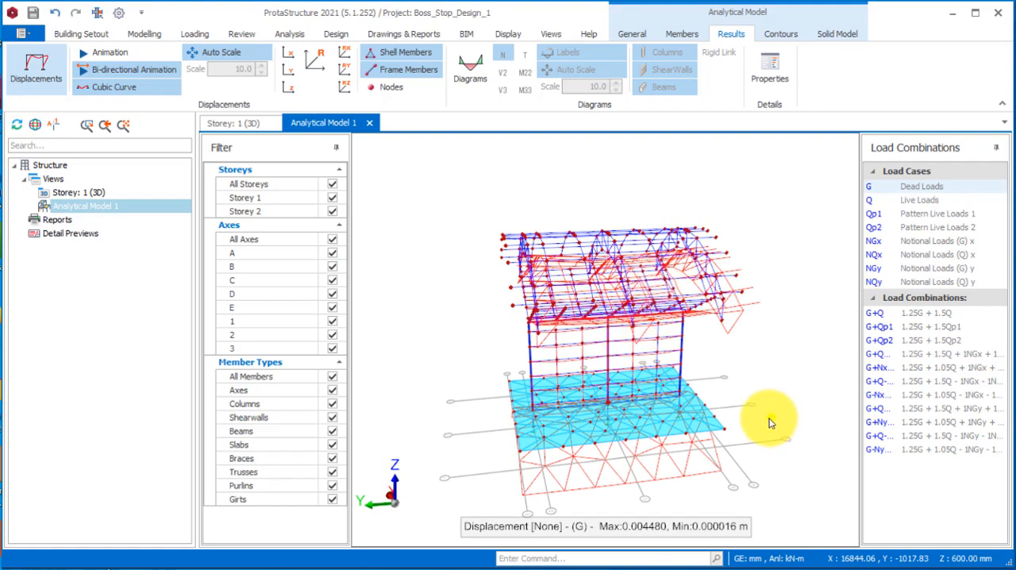
{"action": "middle_click_drag", "start_coordinate": [770, 419], "coordinate": [674, 405]}
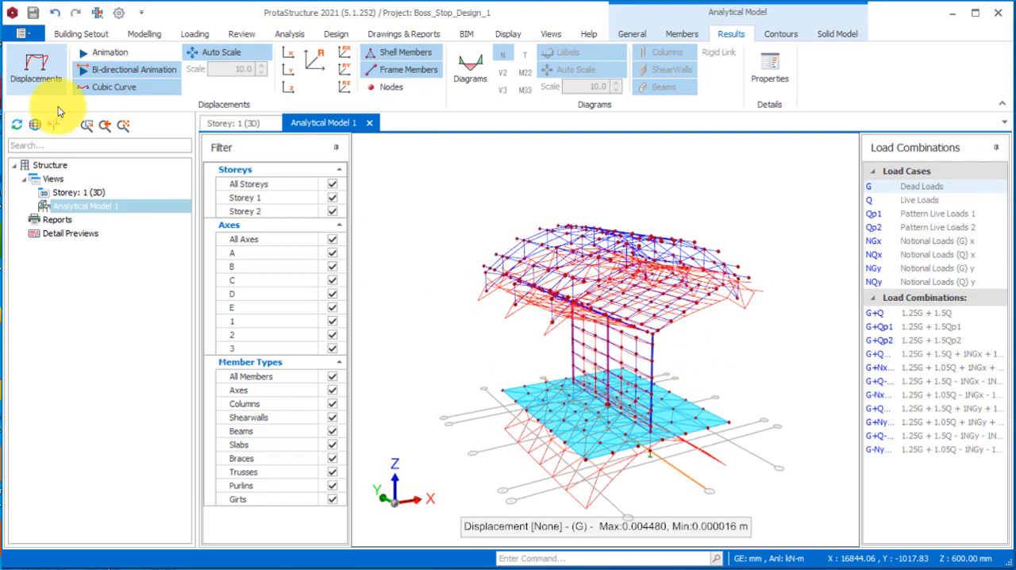
Display the M22 moment diagrams with value labels turned off, and switch the diagrams to V2 shear for inspection.
{"action": "left_click", "coordinate": [483, 93]}
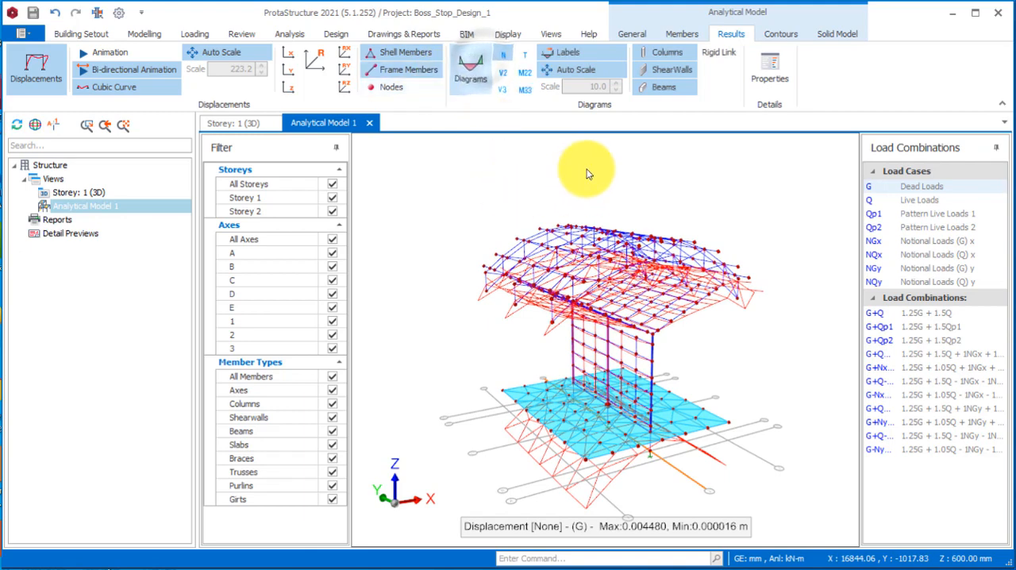
{"action": "left_click", "coordinate": [524, 75]}
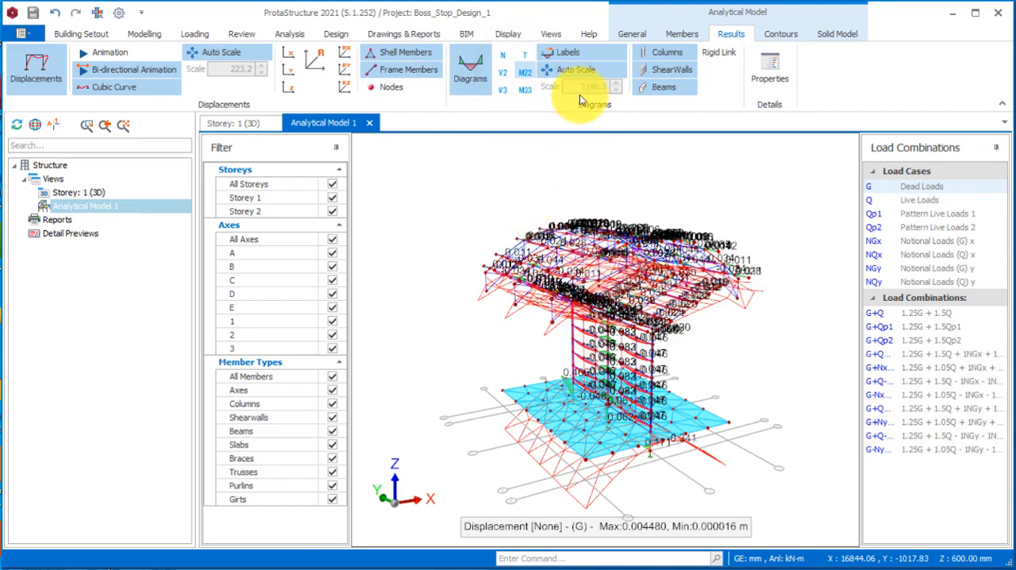
{"action": "left_click", "coordinate": [579, 53]}
{"action": "scroll", "coordinate": [671, 316], "scroll_direction": "up", "scroll_amount": 2}
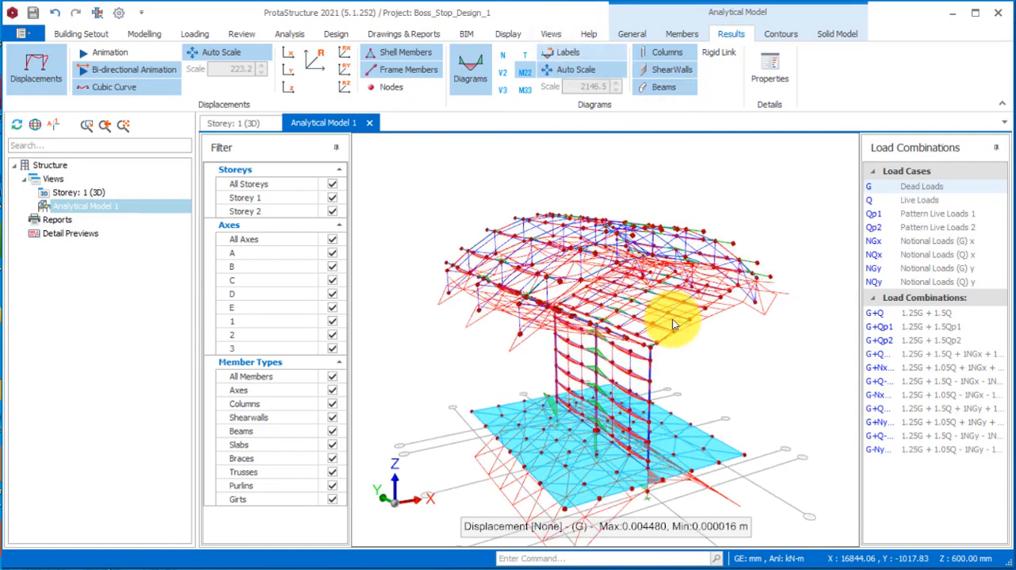
{"action": "middle_click_drag", "start_coordinate": [673, 319], "coordinate": [710, 316]}
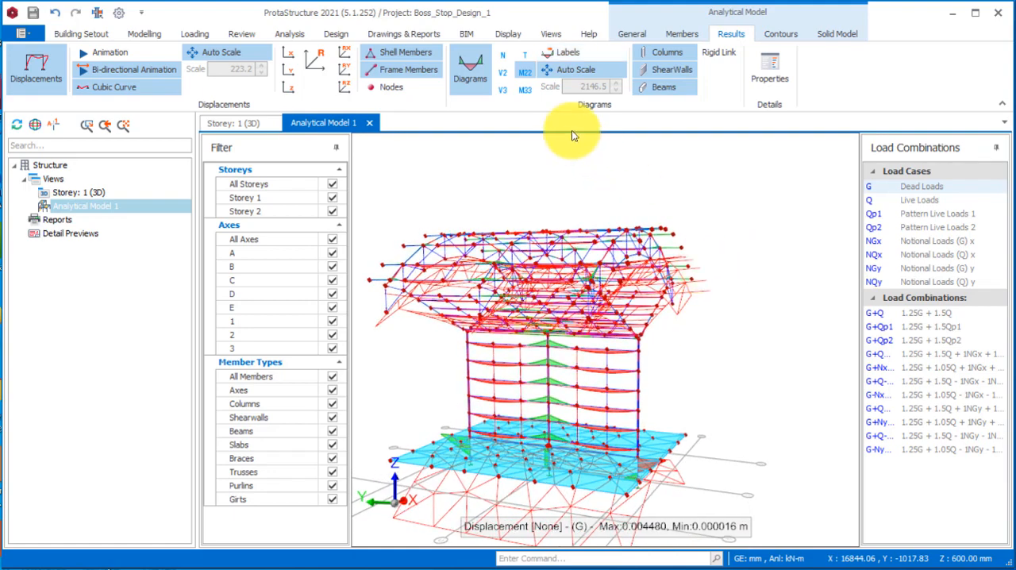
{"action": "left_click", "coordinate": [504, 74]}
{"action": "middle_click_drag", "start_coordinate": [628, 379], "coordinate": [635, 397]}
Display the F11 contours on the slab of the analytical model and examine their distribution.
{"action": "left_click", "coordinate": [792, 32]}
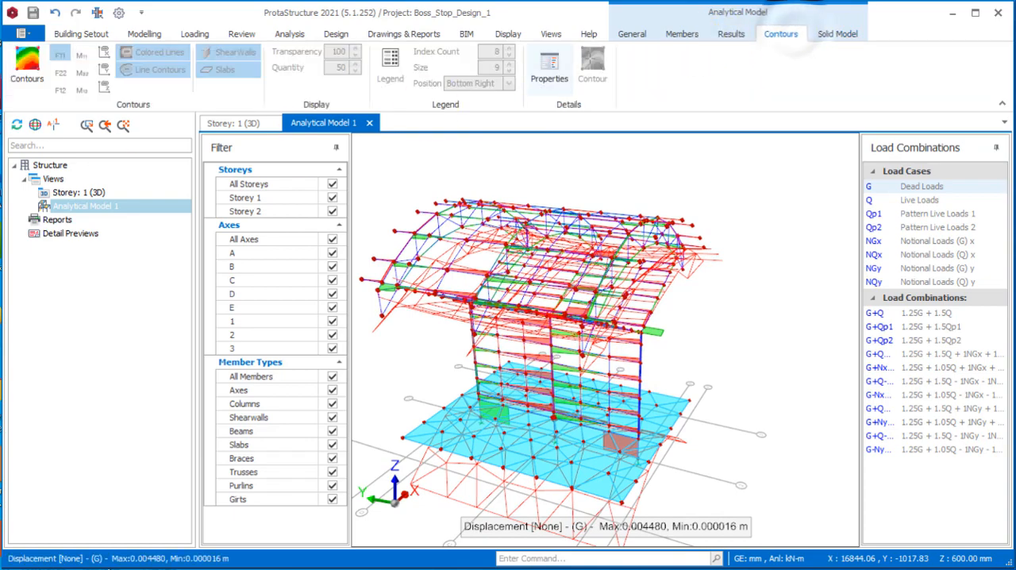
{"action": "left_click", "coordinate": [28, 62]}
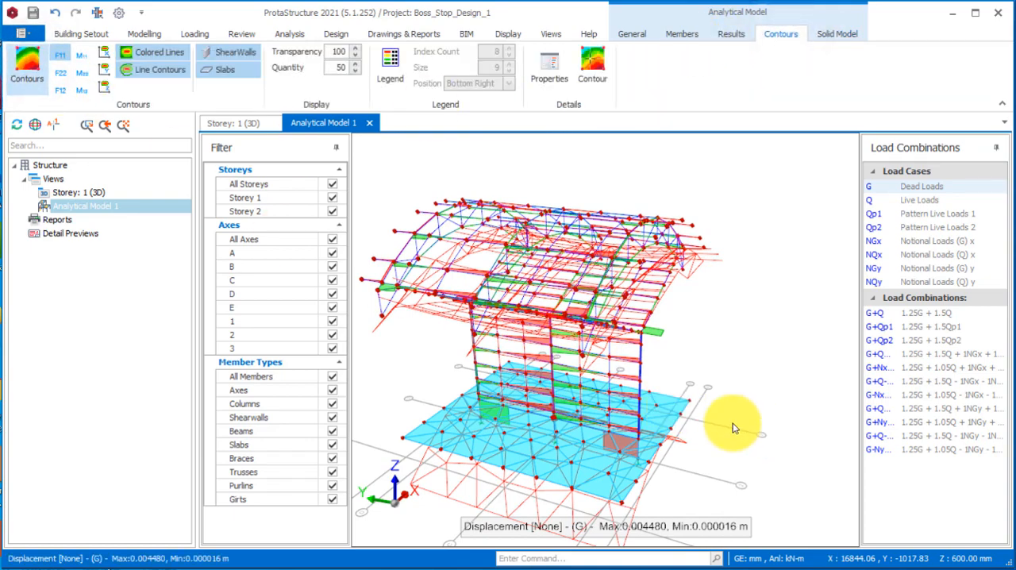
{"action": "middle_click_drag", "start_coordinate": [653, 396], "coordinate": [627, 454]}
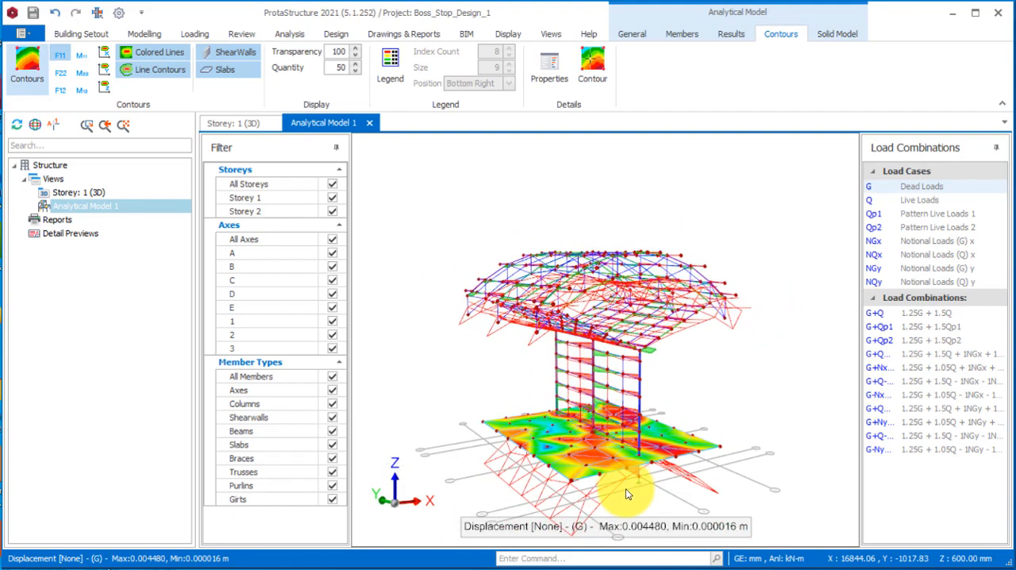
Inspect the slab contours from a closer angle, and display the axial force N contours on the solid analytical model.
{"action": "scroll", "coordinate": [625, 476], "scroll_direction": "up", "scroll_amount": 2}
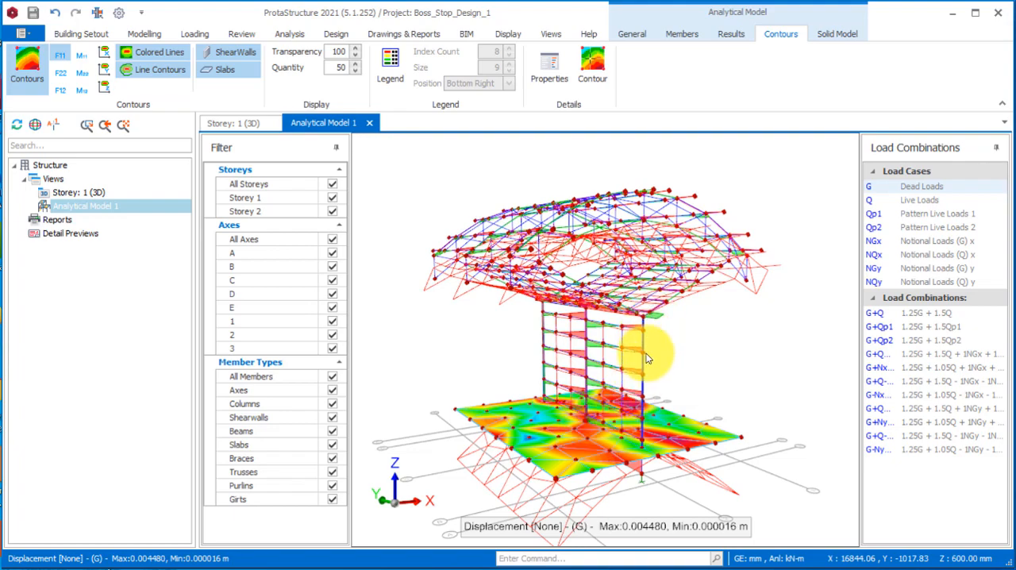
{"action": "mouse_move", "coordinate": [614, 425]}
{"action": "left_mouse_down"}
{"action": "mouse_move", "coordinate": [607, 406]}
{"action": "mouse_move", "coordinate": [621, 416]}
{"action": "left_mouse_up"}
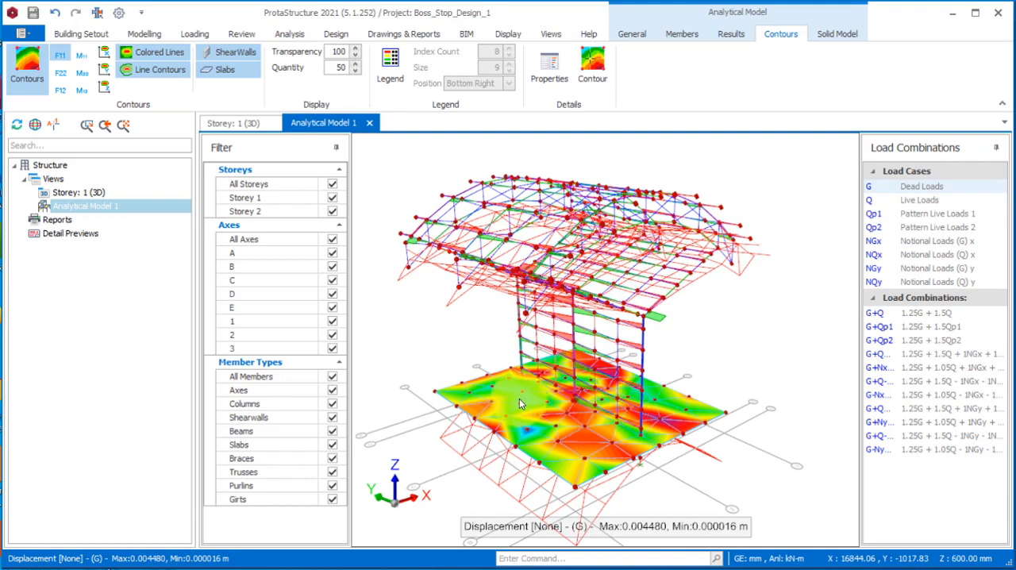
{"action": "left_click", "coordinate": [833, 34]}
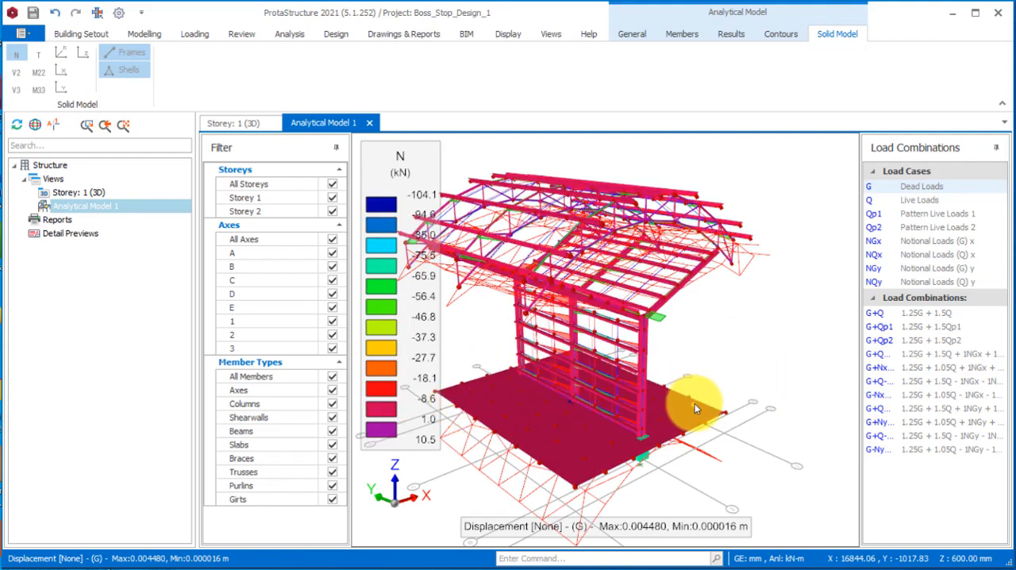
{"action": "middle_click_drag", "start_coordinate": [694, 403], "coordinate": [630, 366]}
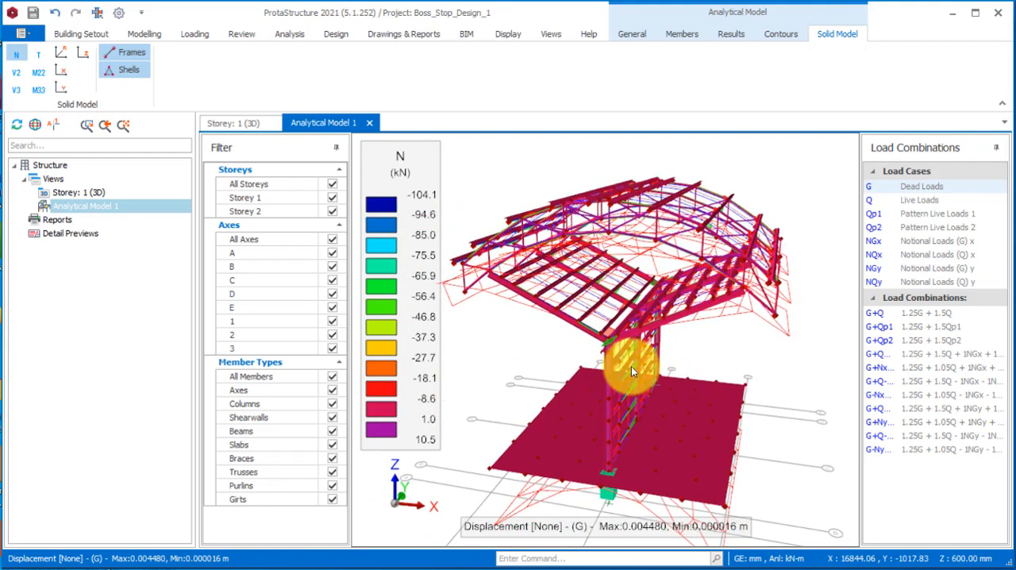
Switch the solid model contours to M33 and M22 moments, and examine the distribution on the frame and slab.
{"action": "left_click", "coordinate": [38, 89]}
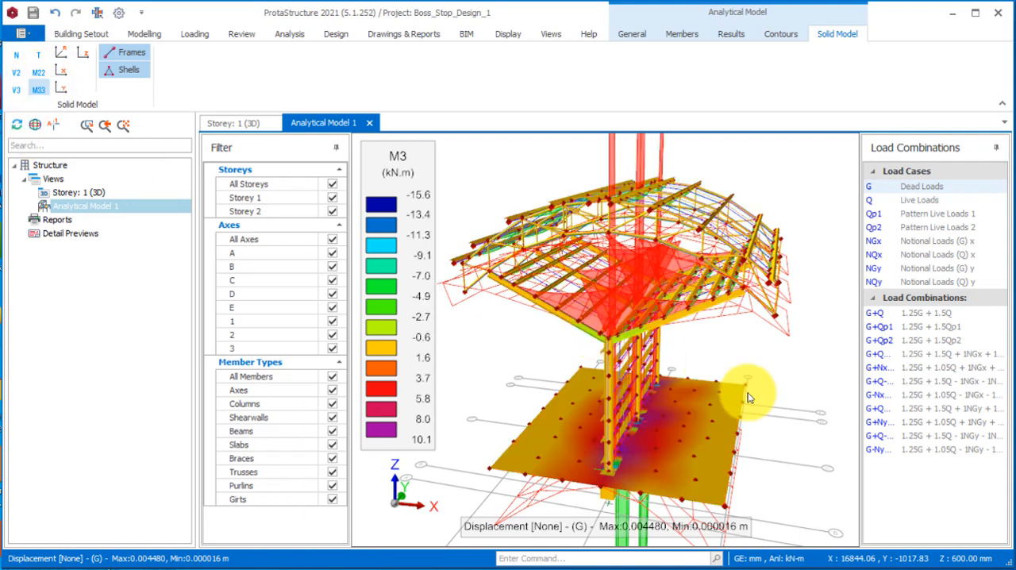
{"action": "left_click", "coordinate": [40, 72]}
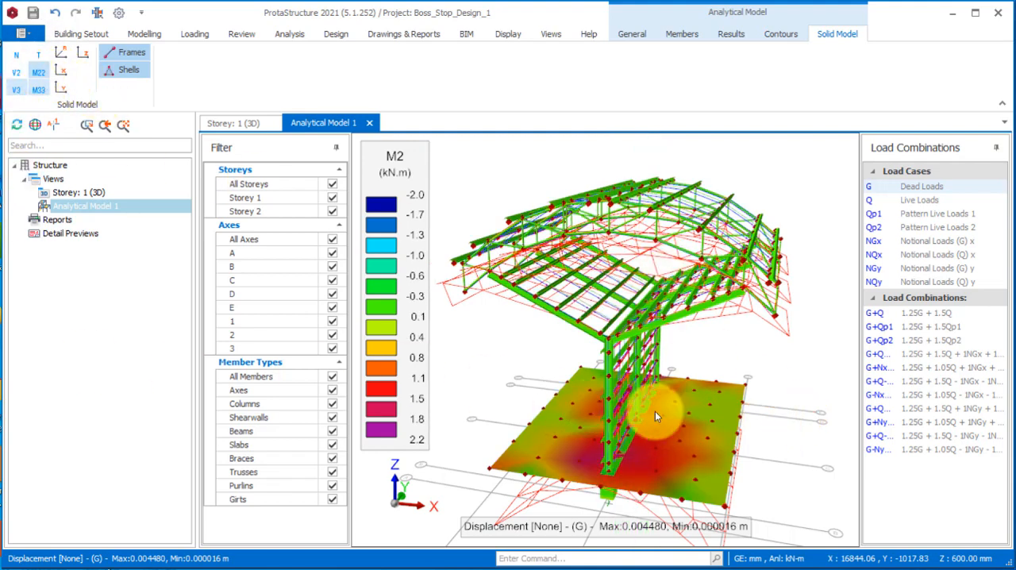
{"action": "left_click_drag", "start_coordinate": [568, 406], "coordinate": [686, 395]}
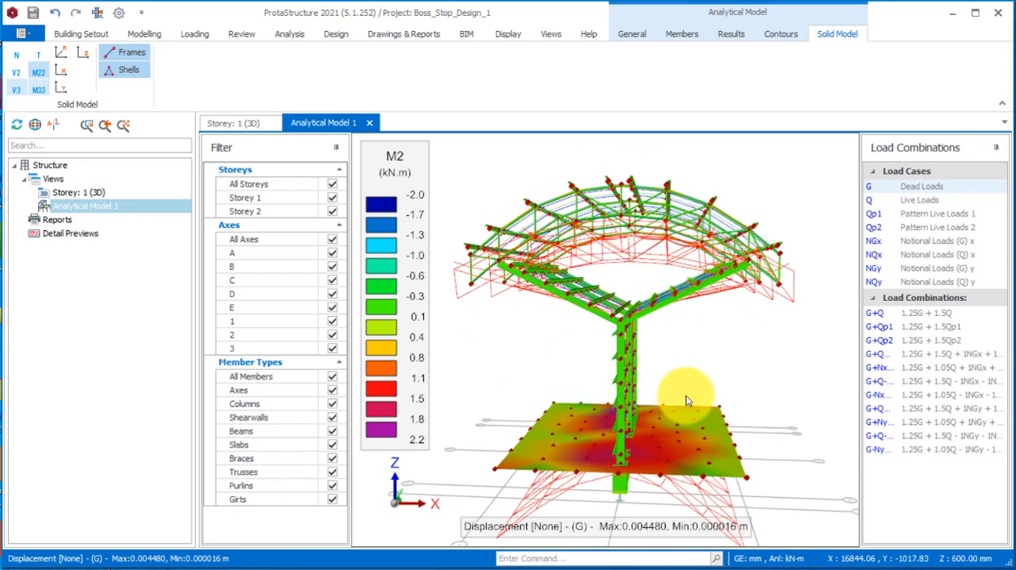
Return to the 3D structural view and make storey St: 0 the active storey.
{"action": "left_click", "coordinate": [226, 123]}
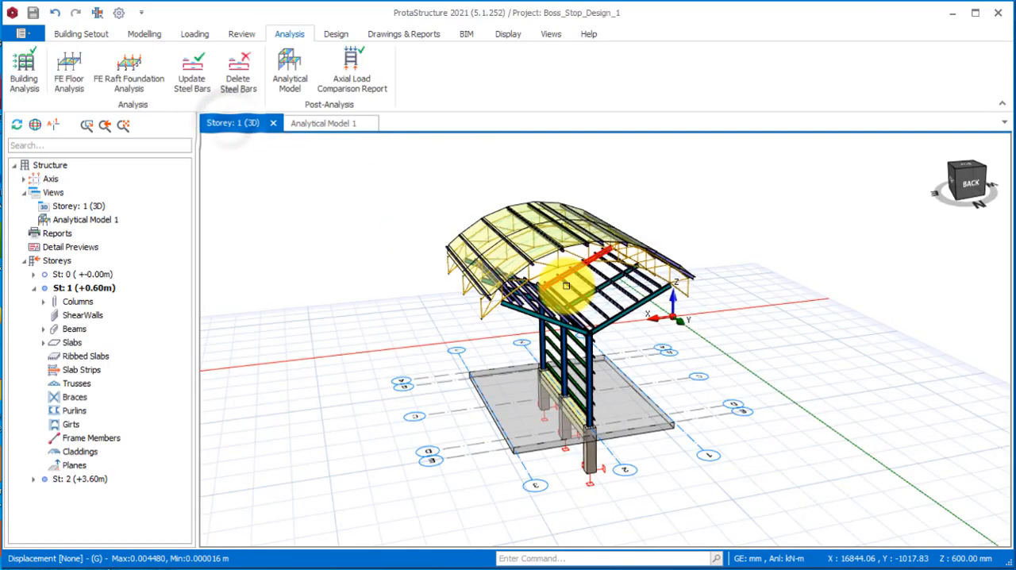
{"action": "scroll", "coordinate": [611, 474], "scroll_direction": "down", "scroll_amount": 2}
{"action": "left_click_drag", "start_coordinate": [610, 474], "coordinate": [586, 402]}
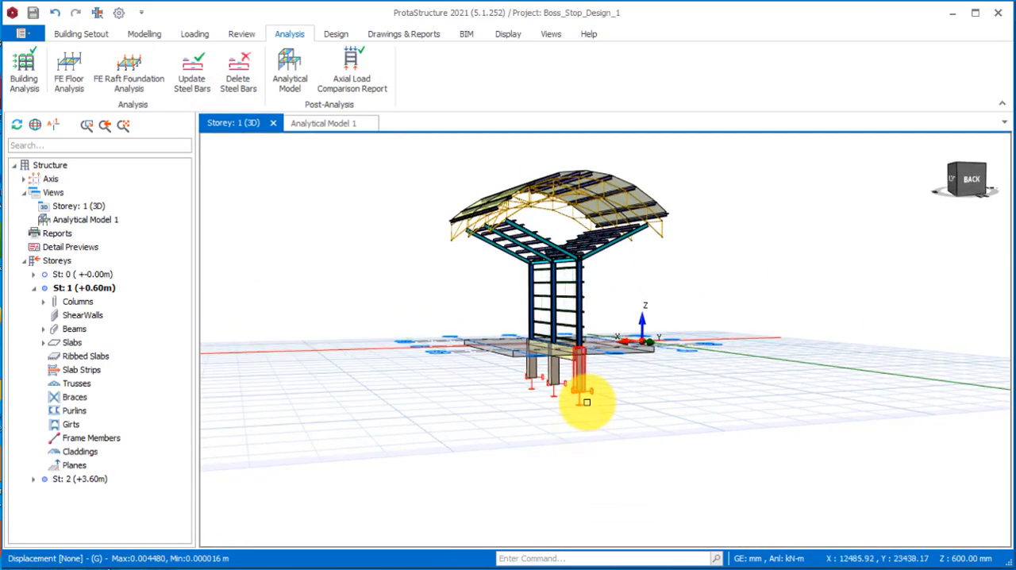
{"action": "left_click", "coordinate": [85, 274]}
Select the three foundation columns, insert pad footings beneath them and accept the pad footing batch design.
{"action": "left_click_drag", "start_coordinate": [624, 442], "coordinate": [469, 399]}
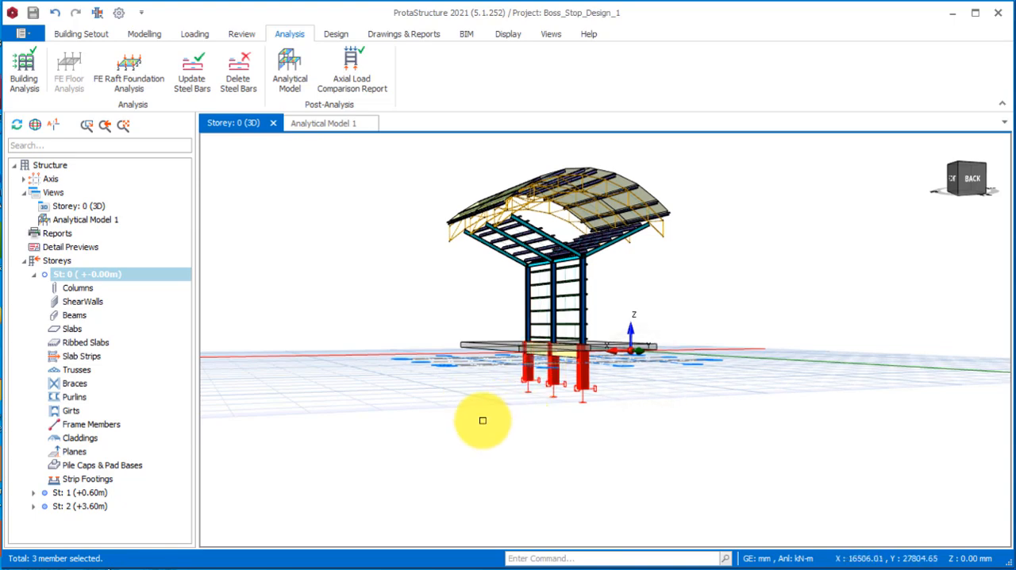
{"action": "left_click_drag", "start_coordinate": [635, 376], "coordinate": [594, 399]}
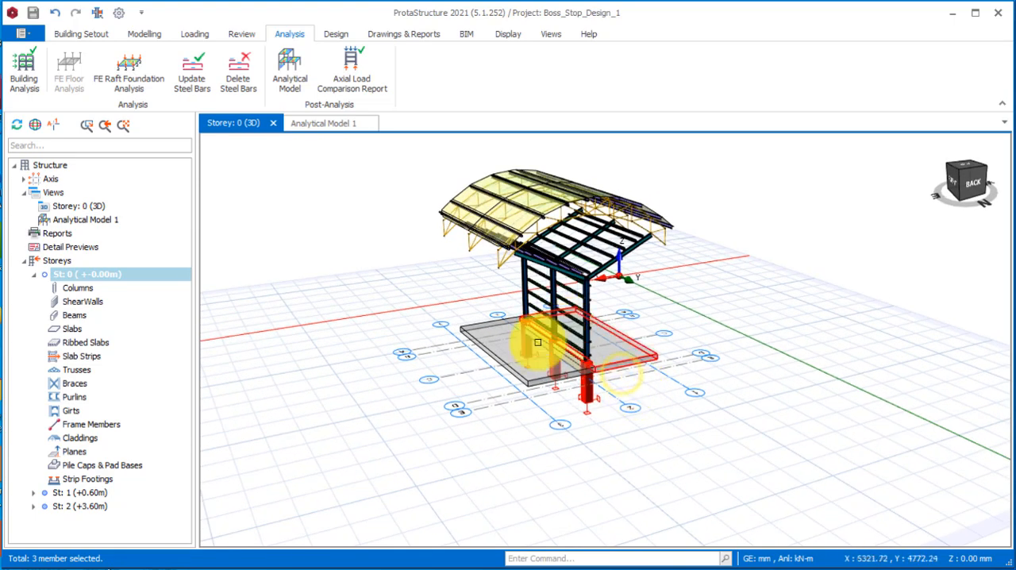
{"action": "right_click", "coordinate": [384, 317]}
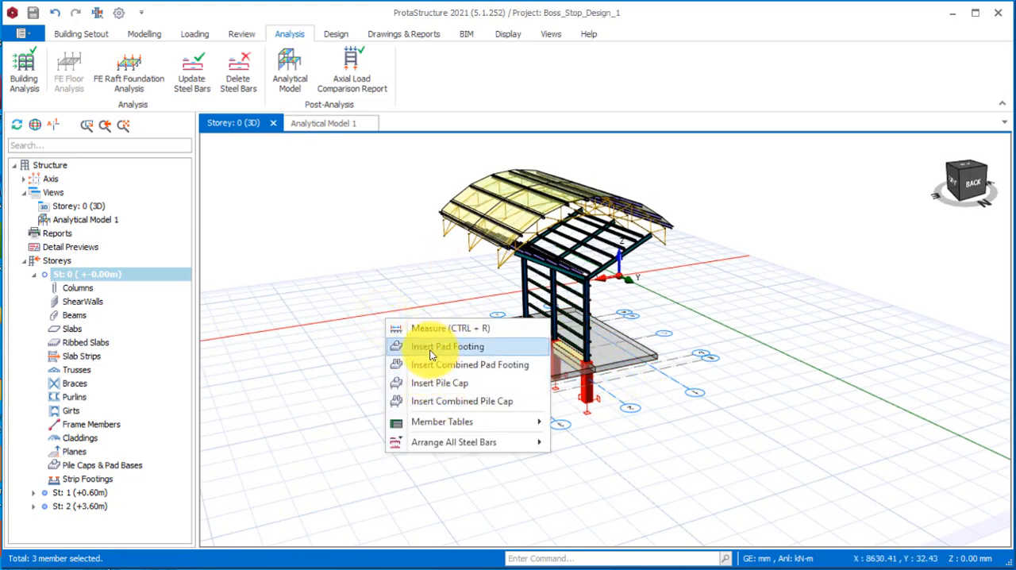
{"action": "left_click", "coordinate": [434, 347]}
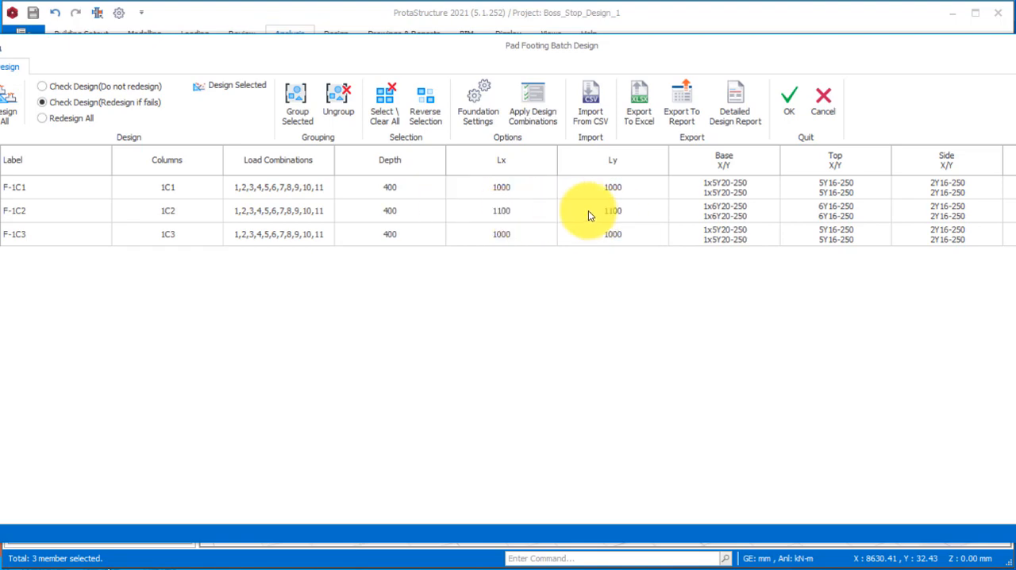
{"action": "left_click", "coordinate": [788, 118]}
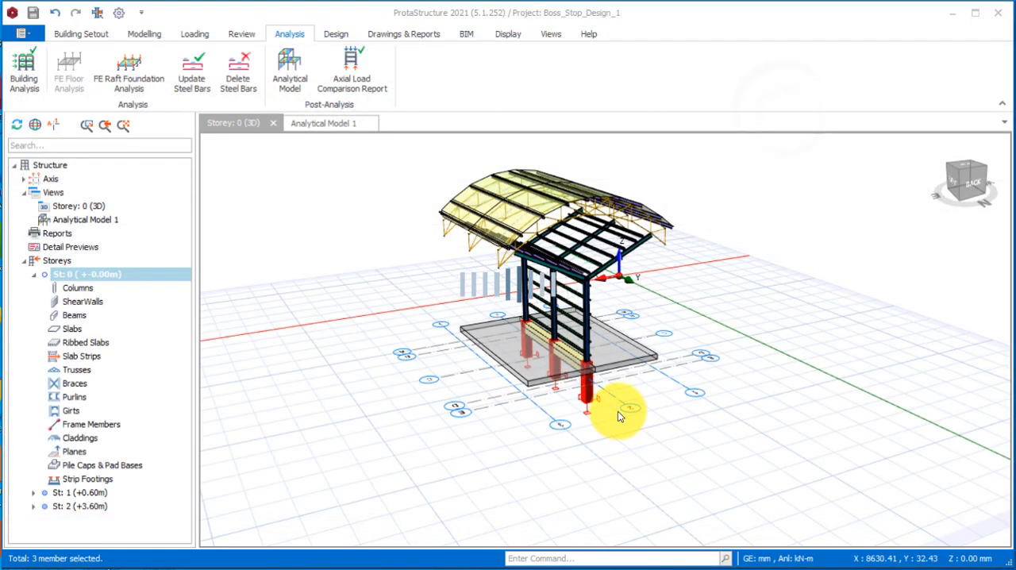
Run the steel member design for the sloping cantilever beam at the front of the roof frame and accept its checks.
{"action": "scroll", "coordinate": [537, 400], "scroll_direction": "up", "scroll_amount": 3}
{"action": "middle_click_drag", "start_coordinate": [538, 401], "coordinate": [519, 347]}
{"action": "left_click", "coordinate": [494, 251]}
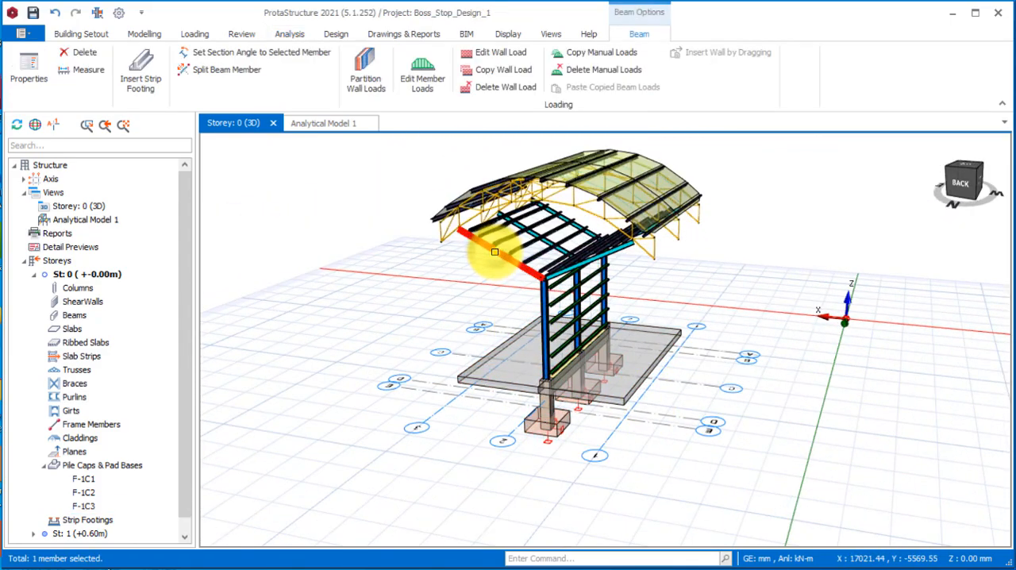
{"action": "right_click", "coordinate": [494, 251]}
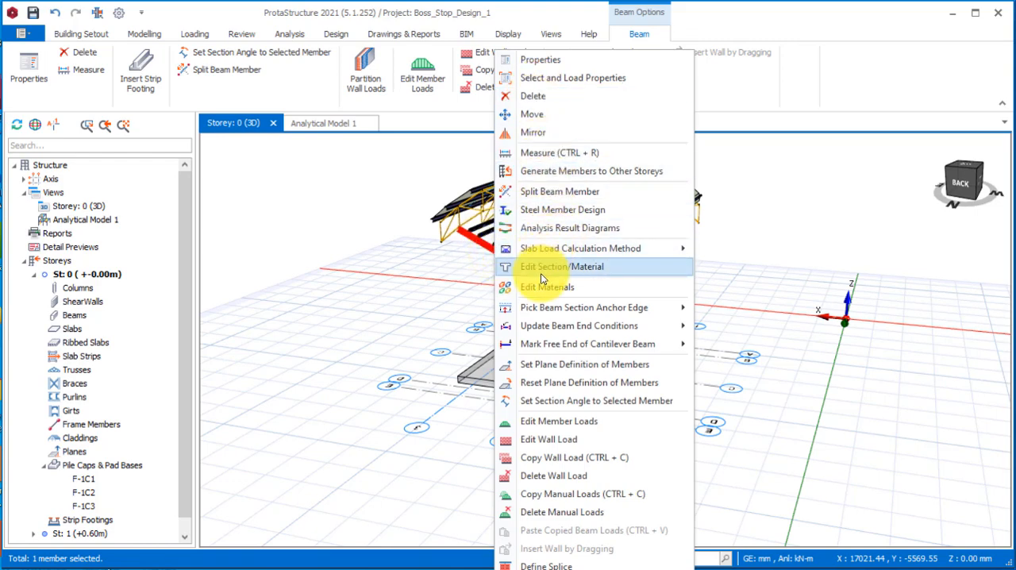
{"action": "left_click", "coordinate": [538, 211]}
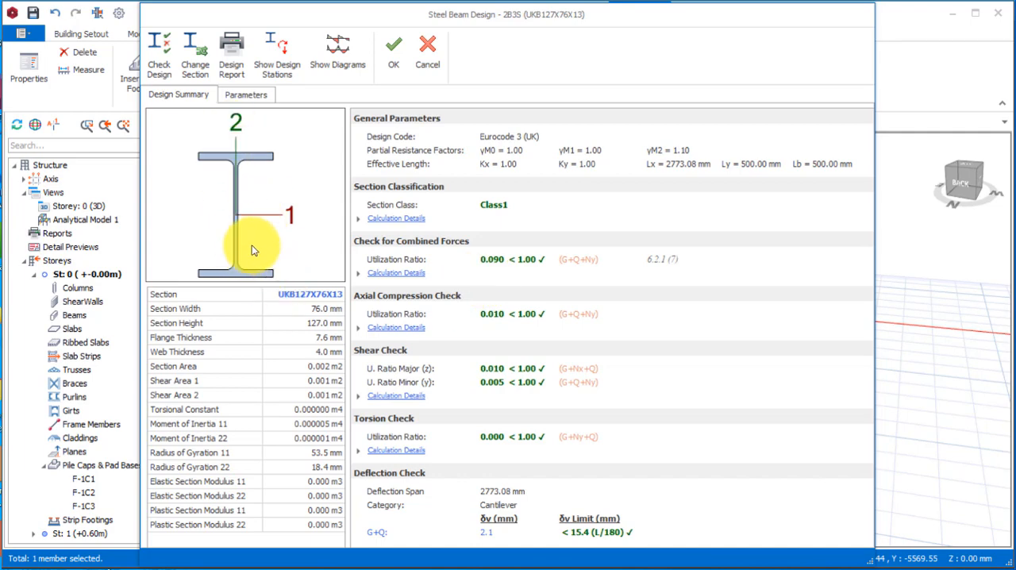
{"action": "left_click", "coordinate": [391, 65]}
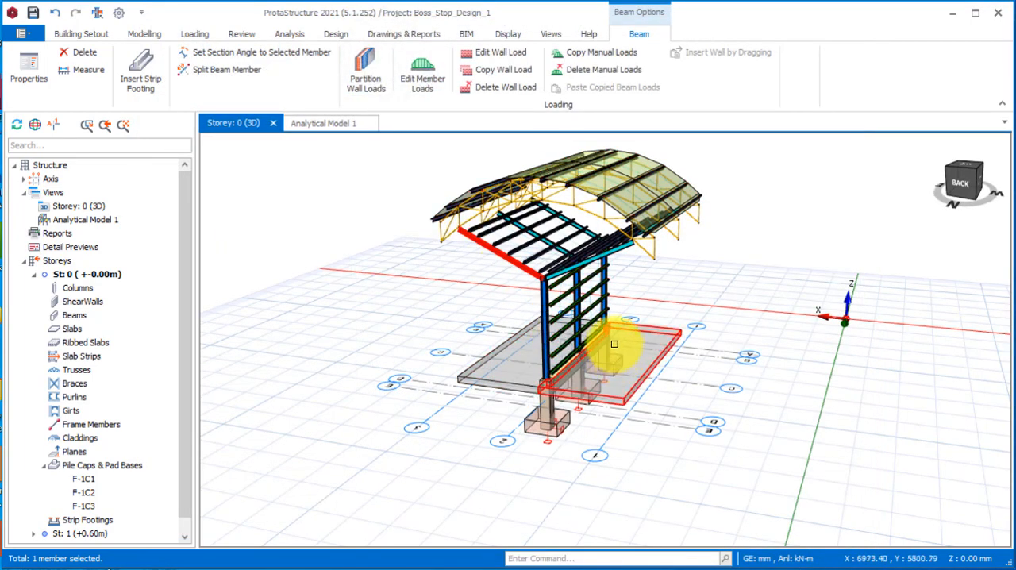
Run the steel member design for roof truss 2T3, review its chord, diagonal and vertical member checks, and accept the design.
{"action": "middle_click_drag", "start_coordinate": [534, 277], "coordinate": [594, 193]}
{"action": "left_click", "coordinate": [579, 194]}
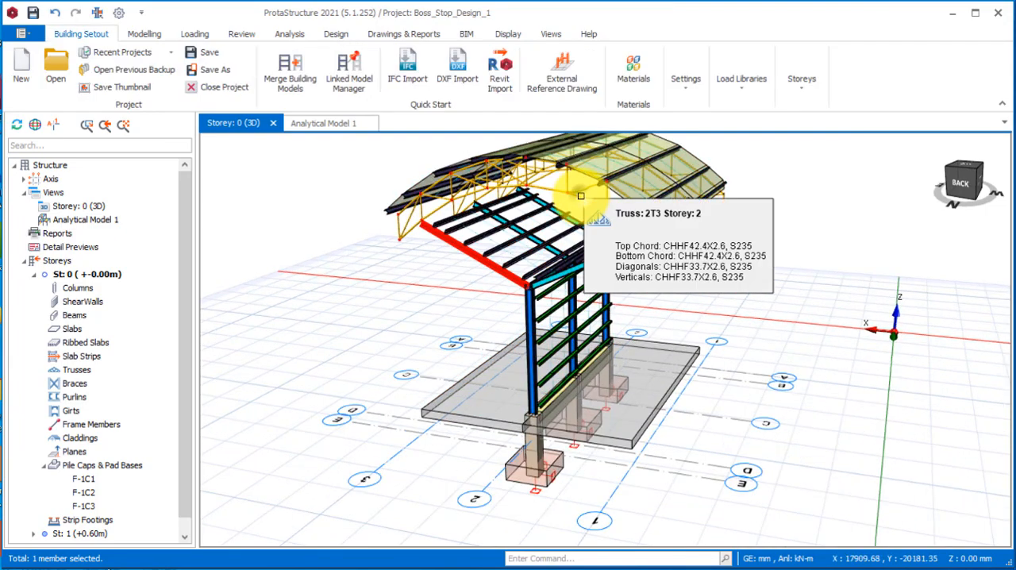
{"action": "right_click", "coordinate": [580, 196]}
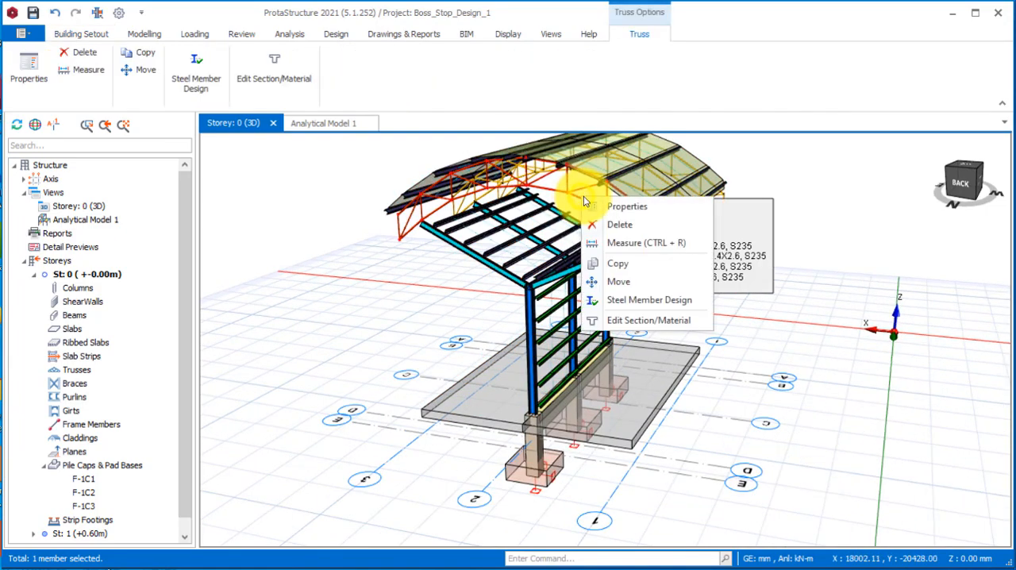
{"action": "left_click", "coordinate": [606, 300]}
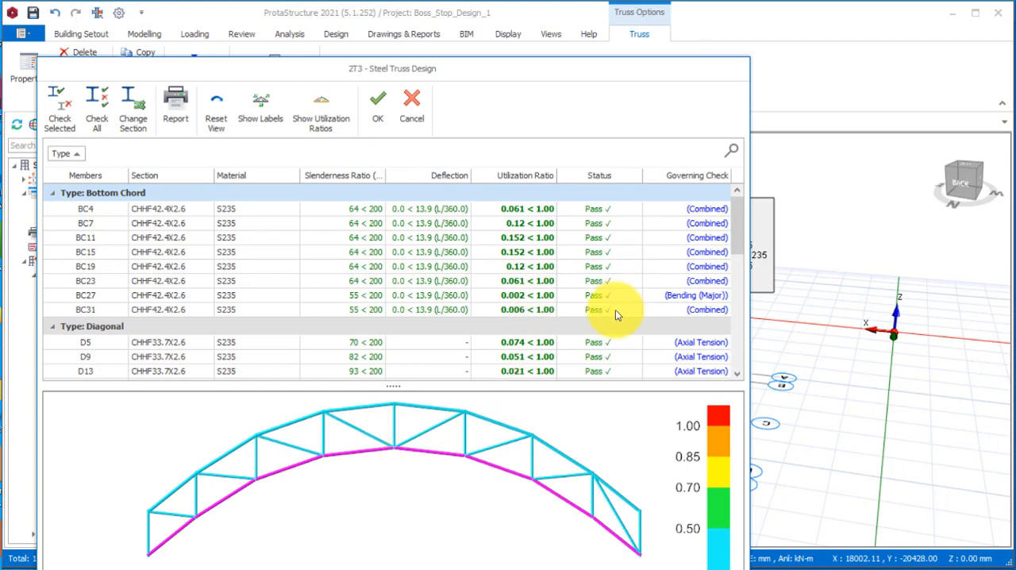
{"action": "left_click_drag", "start_coordinate": [575, 73], "coordinate": [611, 11]}
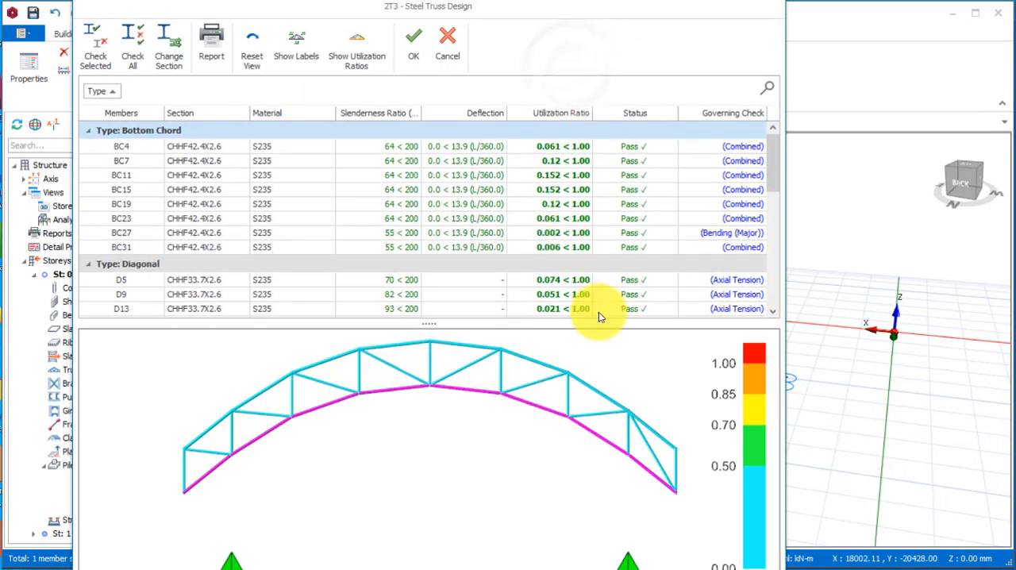
{"action": "scroll", "coordinate": [678, 219], "scroll_direction": "down", "scroll_amount": 2}
{"action": "scroll", "coordinate": [668, 241], "scroll_direction": "down", "scroll_amount": 6}
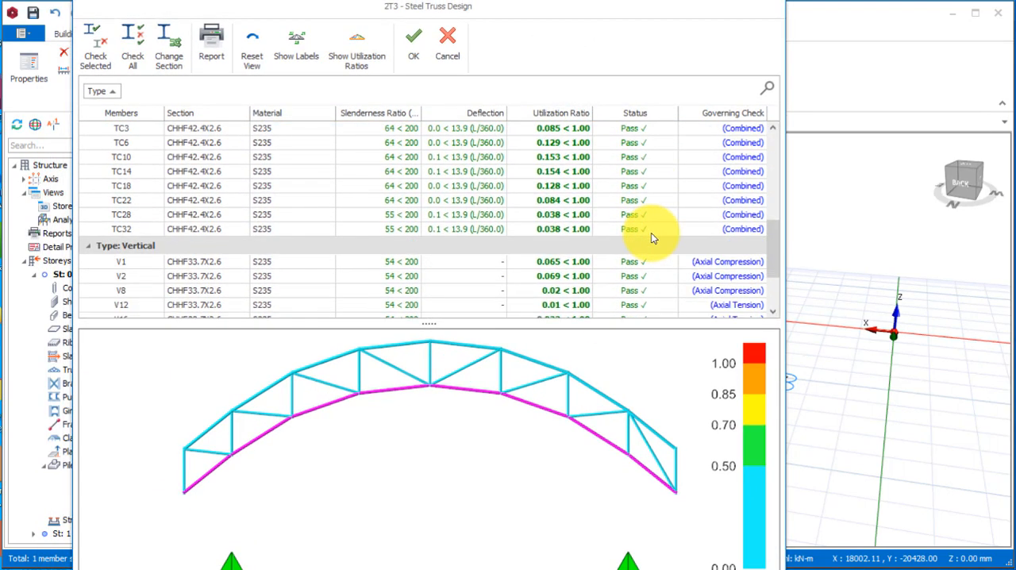
{"action": "scroll", "coordinate": [574, 234], "scroll_direction": "down", "scroll_amount": 2}
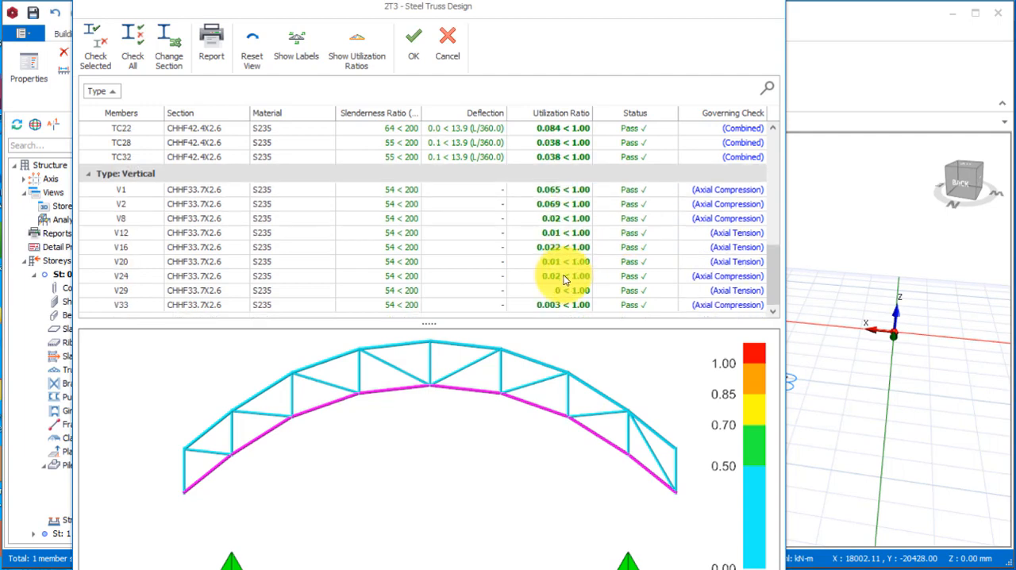
{"action": "scroll", "coordinate": [569, 250], "scroll_direction": "up", "scroll_amount": 8}
{"action": "scroll", "coordinate": [565, 239], "scroll_direction": "up", "scroll_amount": 3}
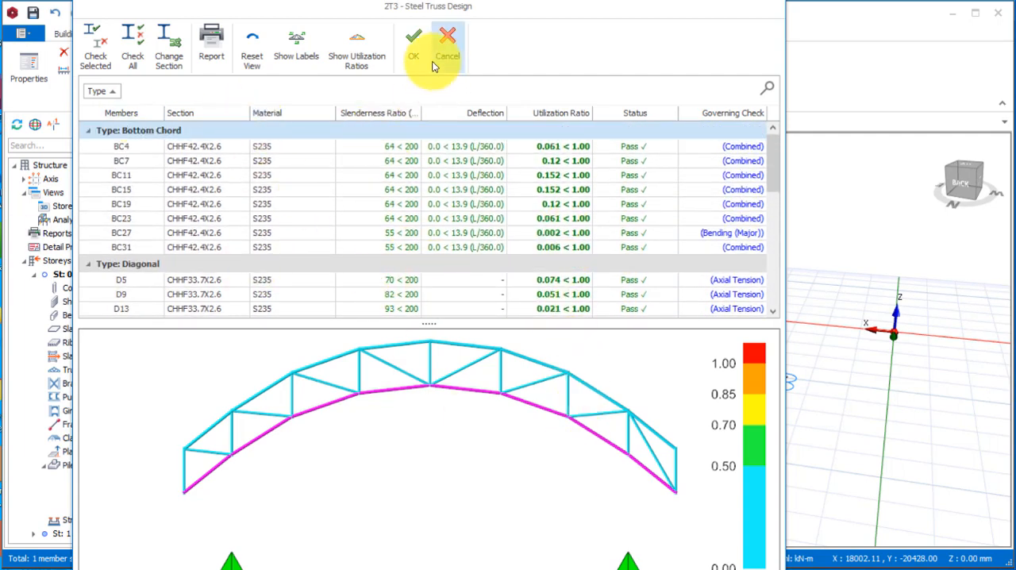
{"action": "left_click", "coordinate": [411, 43]}
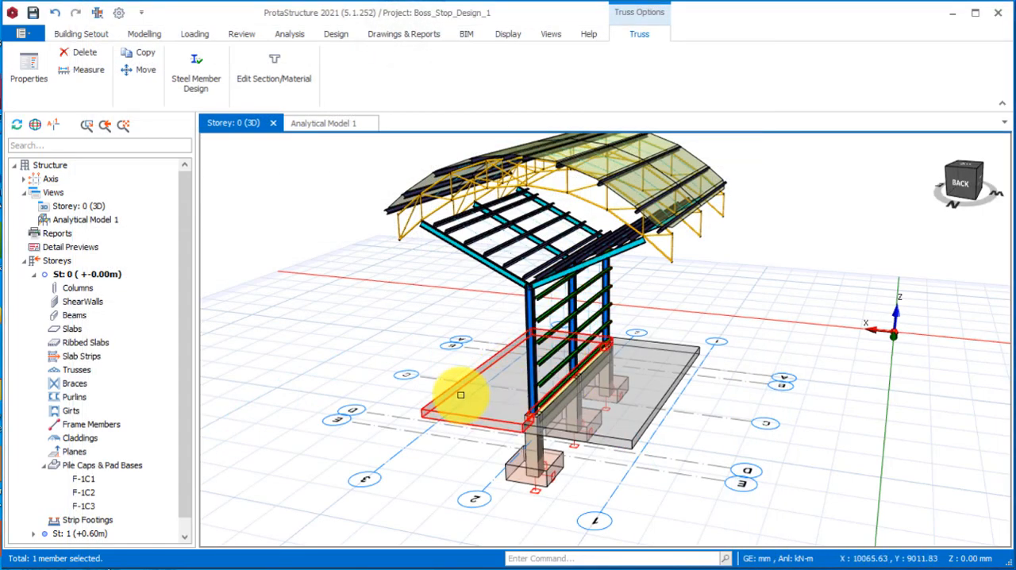
{"action": "mouse_move", "coordinate": [431, 358]}
{"action": "middle_mouse_down"}
{"action": "mouse_move", "coordinate": [518, 359]}
{"action": "mouse_move", "coordinate": [376, 358]}
{"action": "mouse_move", "coordinate": [444, 381]}
{"action": "mouse_move", "coordinate": [501, 375]}
{"action": "middle_mouse_up"}
{"action": "mouse_move", "coordinate": [549, 467]}
{"action": "middle_mouse_down"}
{"action": "mouse_move", "coordinate": [540, 419]}
{"action": "mouse_move", "coordinate": [516, 431]}
{"action": "mouse_move", "coordinate": [762, 415]}
{"action": "mouse_move", "coordinate": [665, 437]}
{"action": "mouse_move", "coordinate": [512, 425]}
{"action": "middle_mouse_up"}
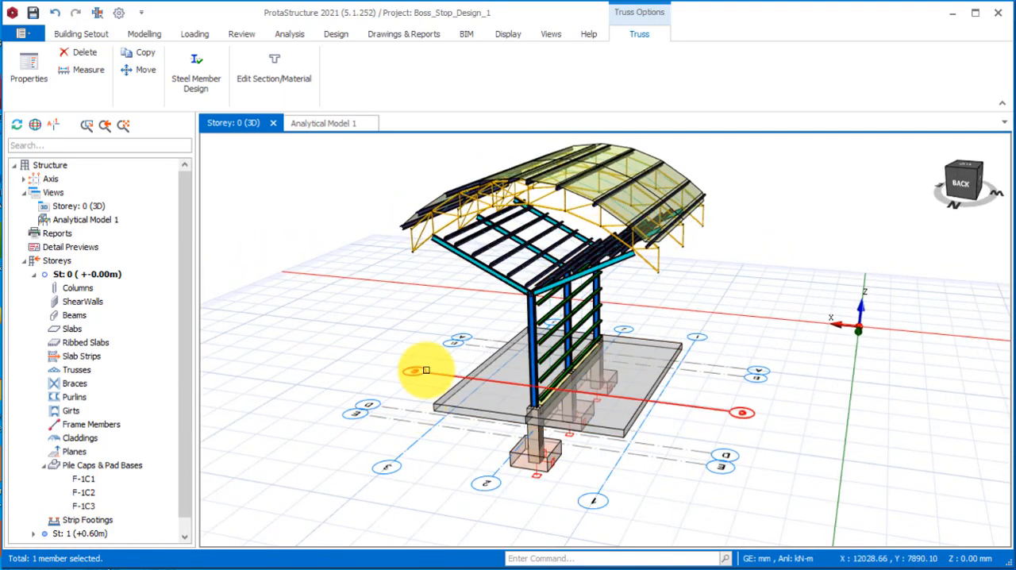
{"action": "middle_click_drag", "start_coordinate": [426, 370], "coordinate": [521, 366]}
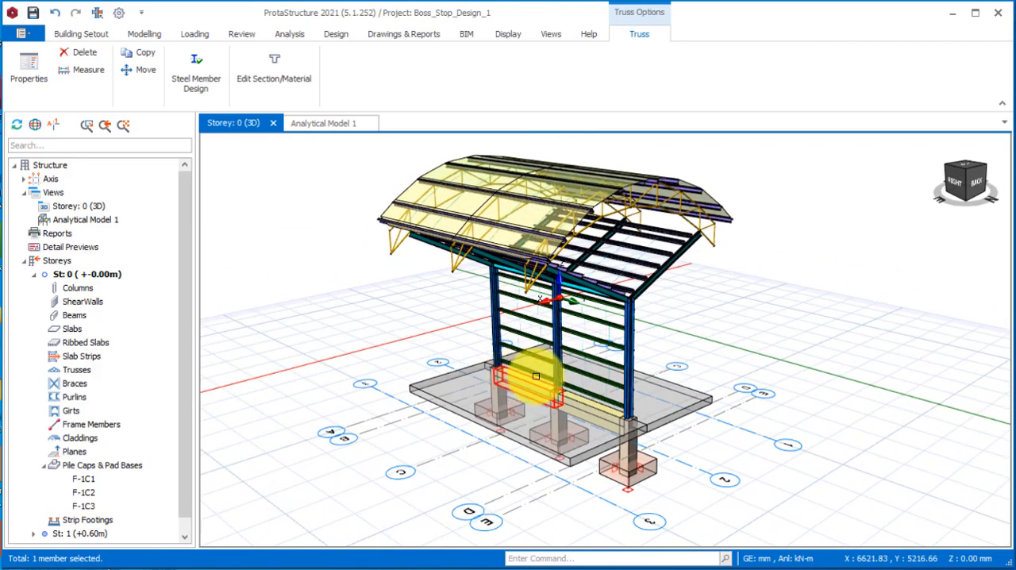